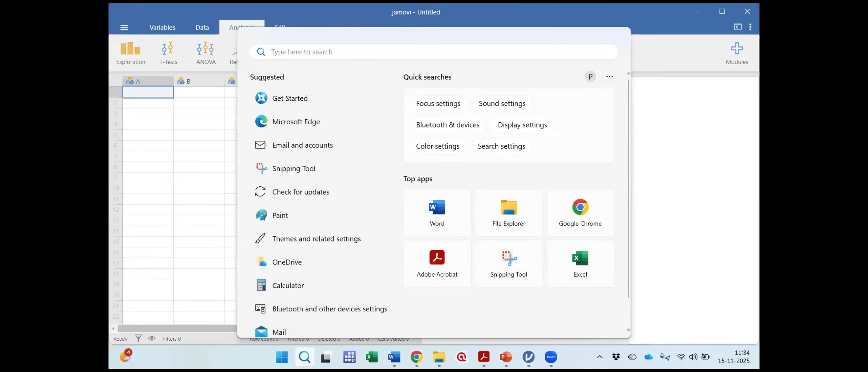
Find jamovi 2.3.28 through the Windows search and launch it with an empty data sheet.
{"action": "type", "text": "jamov"}
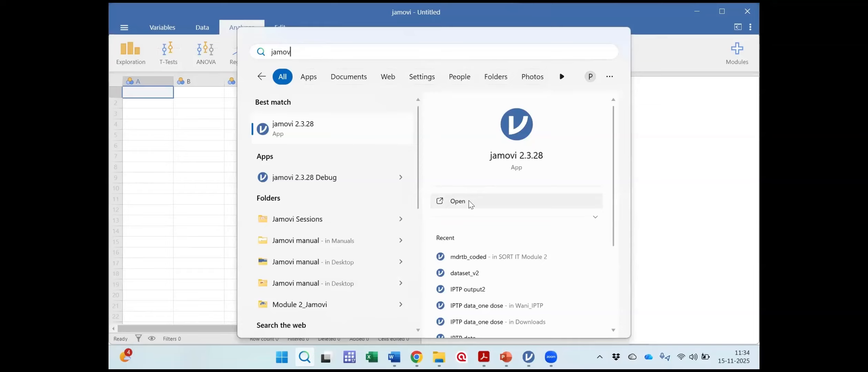
{"action": "left_click", "coordinate": [471, 204]}
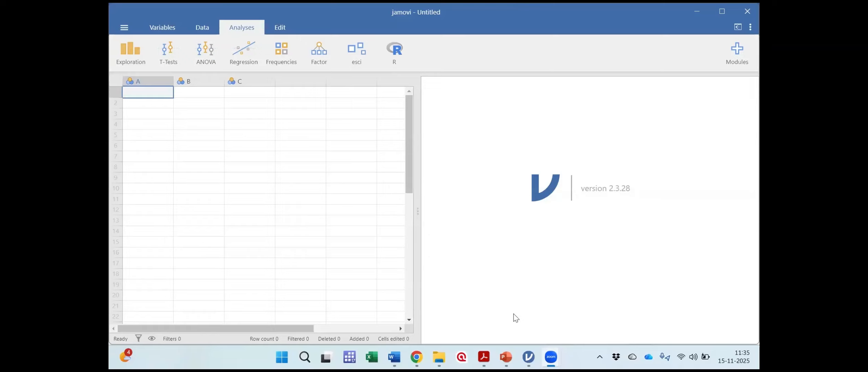
{"action": "left_click", "coordinate": [424, 107]}
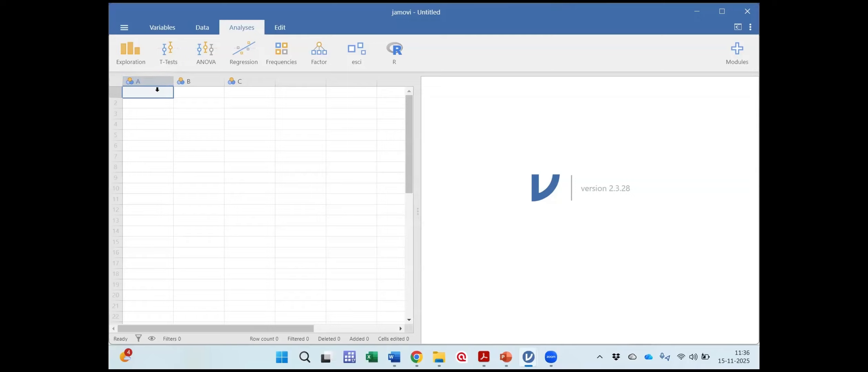
Look over columns A, B and C of the empty data sheet and the available file commands.
{"action": "left_click_drag", "start_coordinate": [186, 84], "coordinate": [333, 84]}
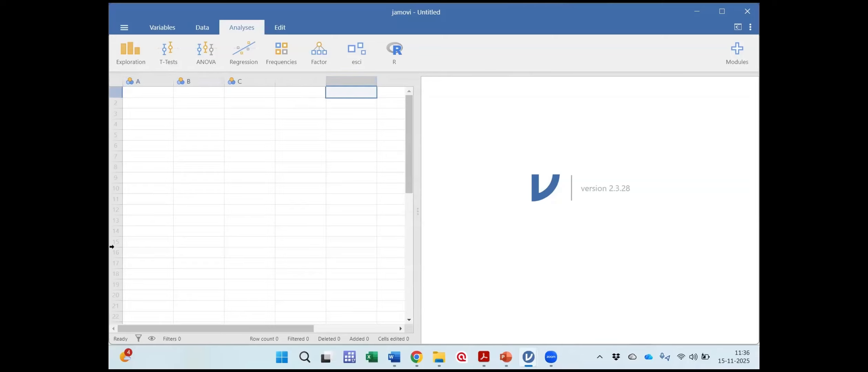
{"action": "left_click", "coordinate": [147, 80]}
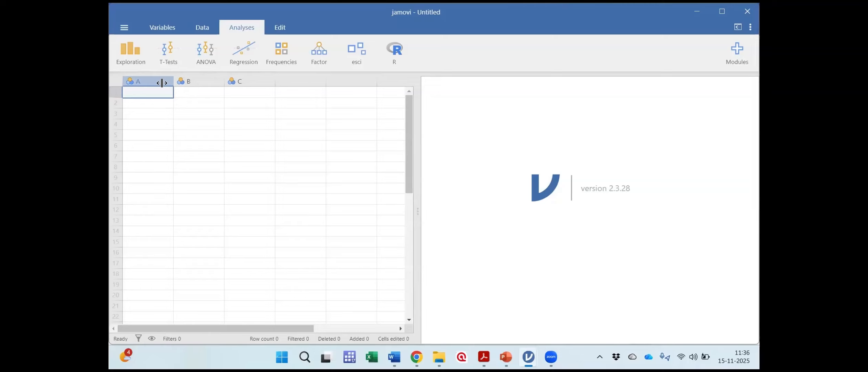
{"action": "left_click", "coordinate": [184, 82]}
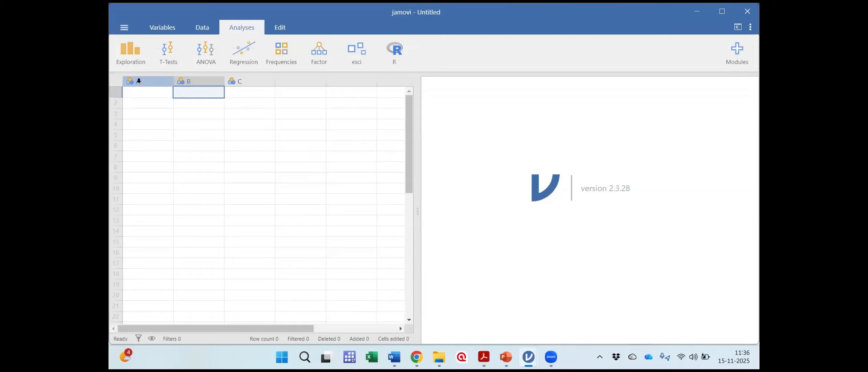
{"action": "left_click", "coordinate": [235, 81]}
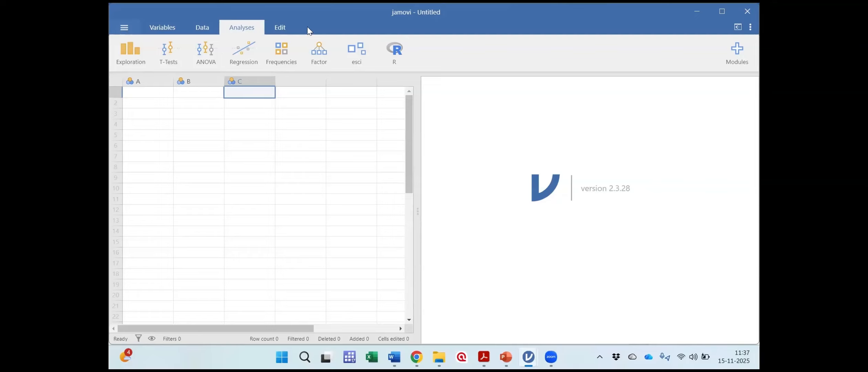
{"action": "left_click", "coordinate": [124, 28]}
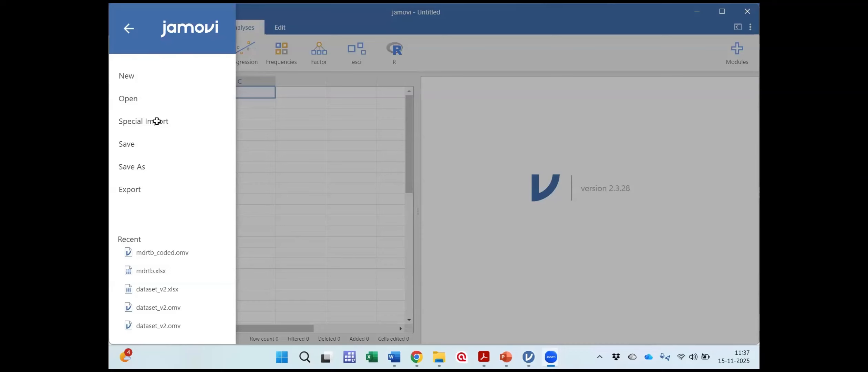
{"action": "left_click", "coordinate": [237, 176]}
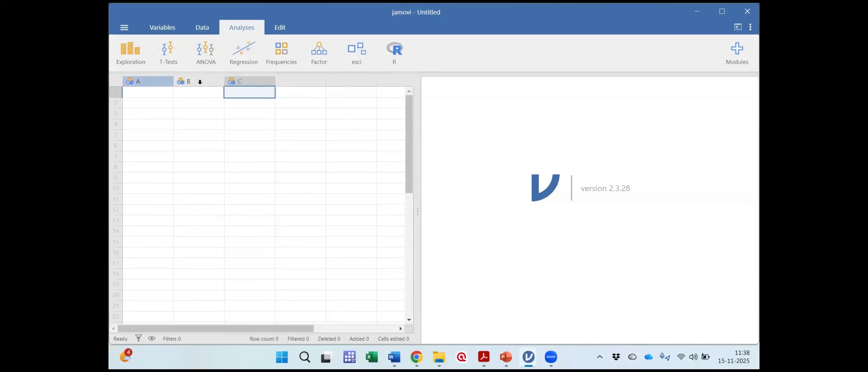
Highlight the empty sheet's columns one by one, from A through the unnamed columns after C.
{"action": "left_click", "coordinate": [301, 84]}
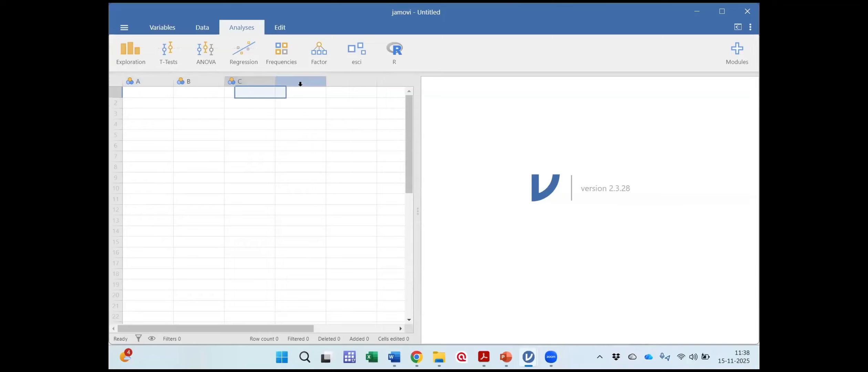
{"action": "left_click", "coordinate": [144, 82]}
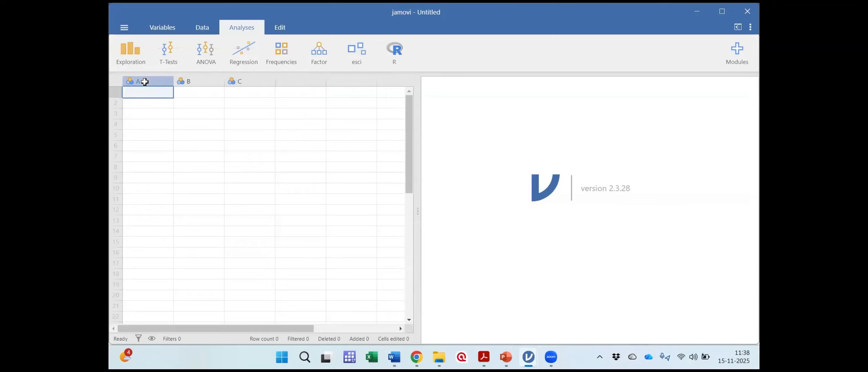
{"action": "left_click", "coordinate": [199, 82]}
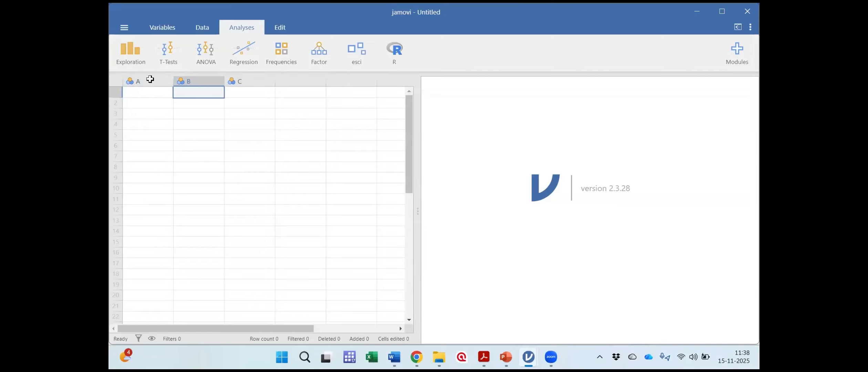
{"action": "left_click", "coordinate": [253, 80]}
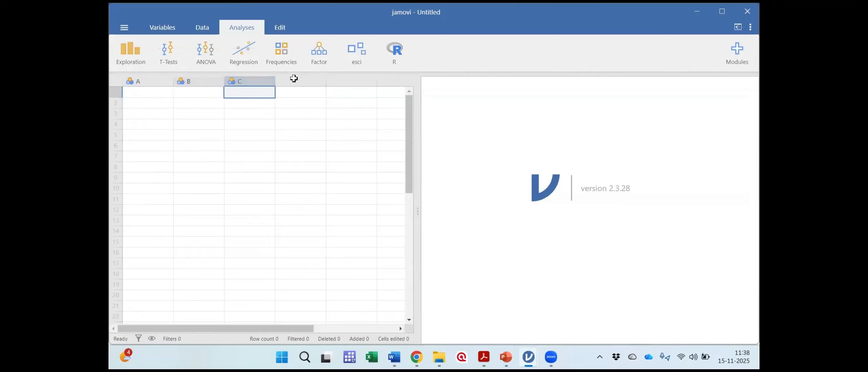
{"action": "left_click", "coordinate": [294, 79]}
{"action": "left_click", "coordinate": [345, 81]}
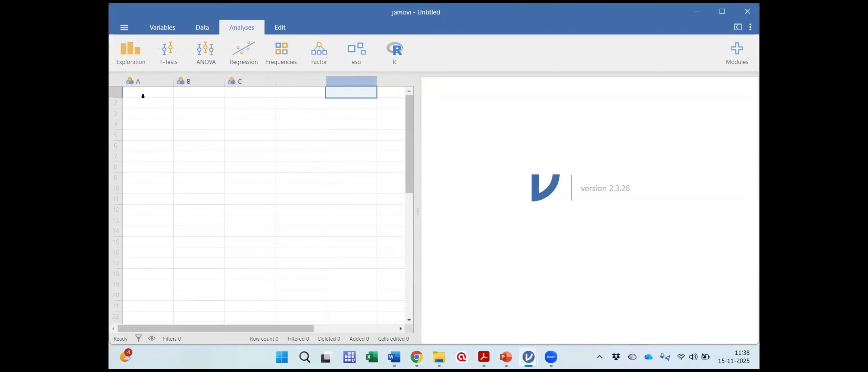
Highlight the first four rows of the empty data sheet one at a time.
{"action": "left_click", "coordinate": [114, 115]}
{"action": "left_click", "coordinate": [114, 126]}
{"action": "left_click", "coordinate": [114, 92]}
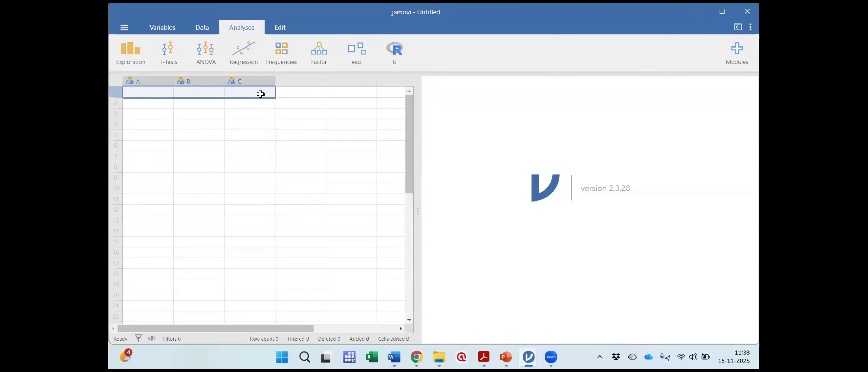
{"action": "left_click", "coordinate": [112, 100]}
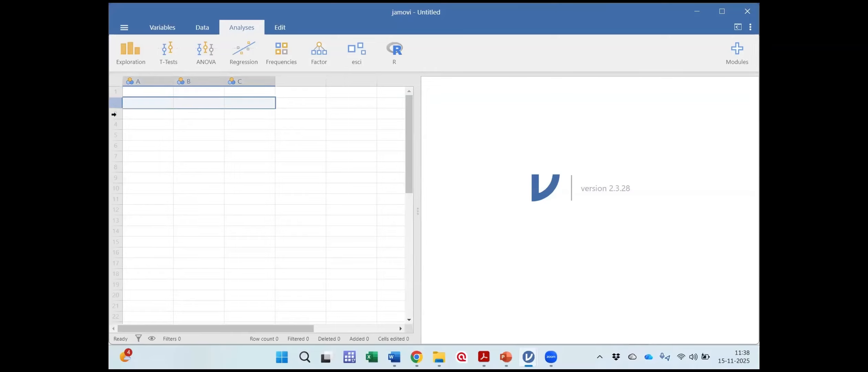
{"action": "left_click", "coordinate": [113, 114]}
{"action": "left_click", "coordinate": [113, 122]}
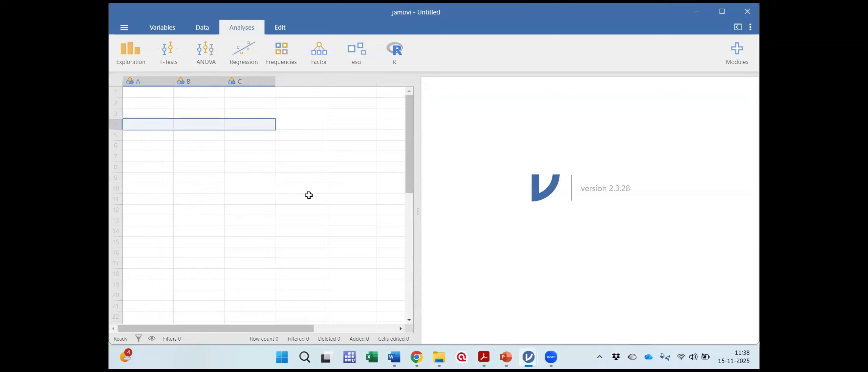
{"action": "left_click", "coordinate": [123, 29]}
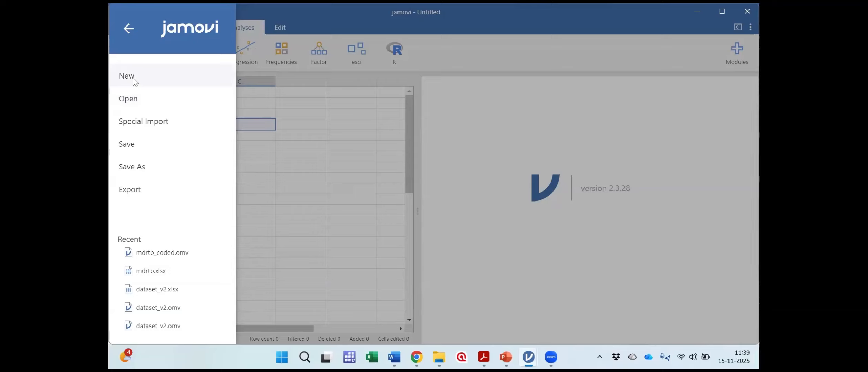
{"action": "left_click", "coordinate": [133, 101]}
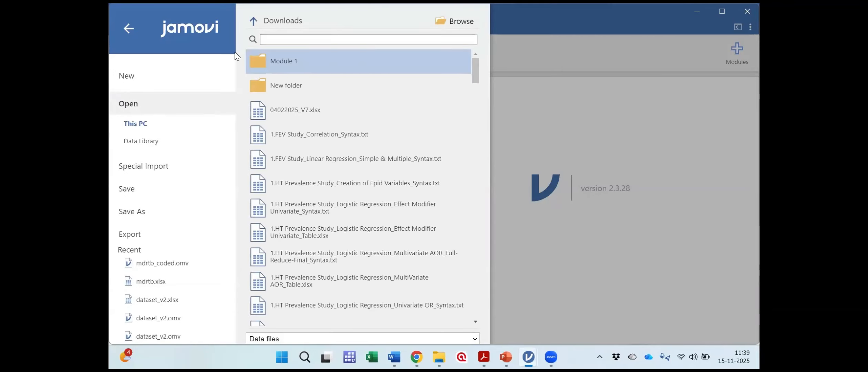
{"action": "left_click", "coordinate": [127, 34]}
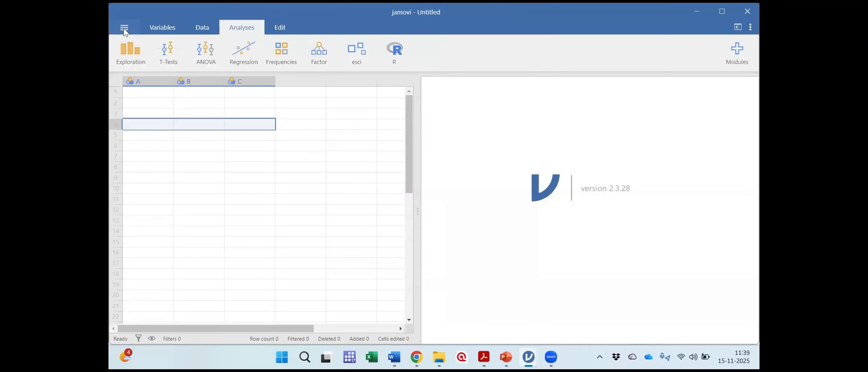
Browse this PC and open the Excel dataset mdrtb from the SORT IT Module 2 folder, with Data files as the file type.
{"action": "left_click", "coordinate": [124, 29]}
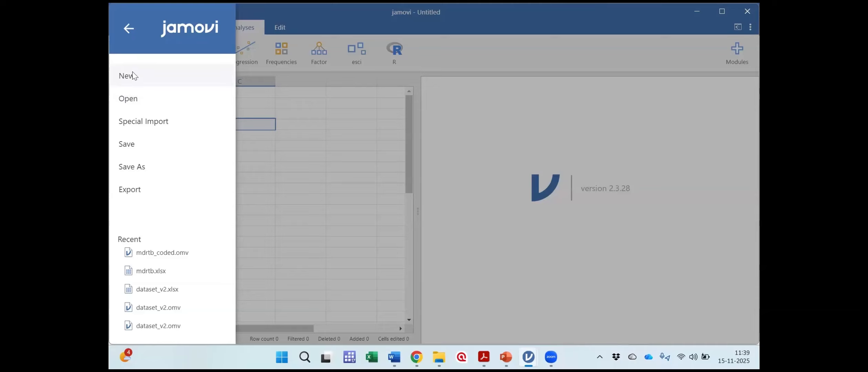
{"action": "left_click", "coordinate": [134, 99]}
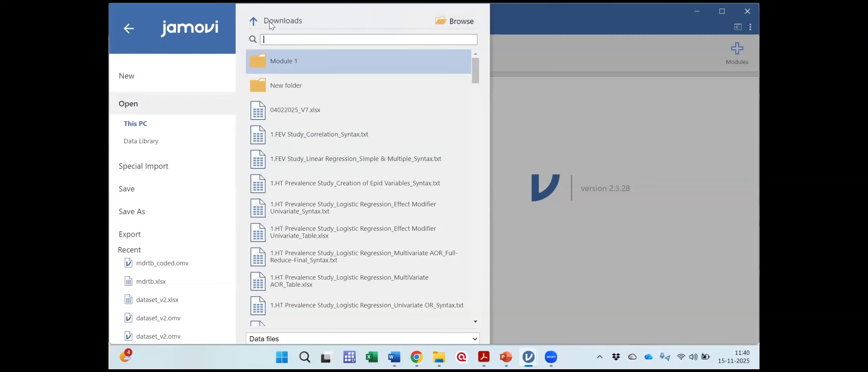
{"action": "left_click", "coordinate": [448, 25]}
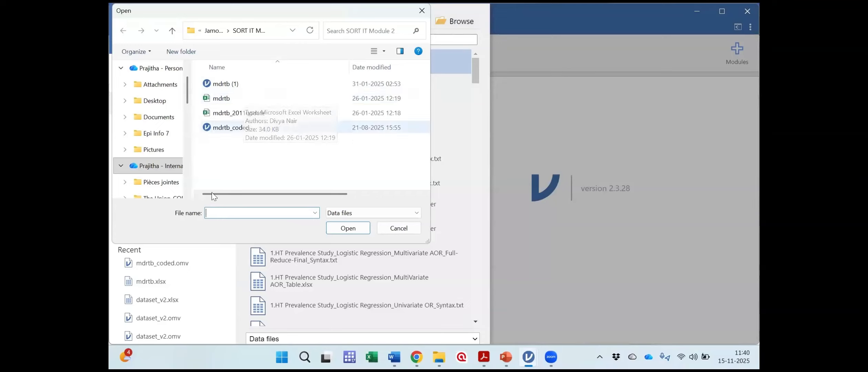
{"action": "left_click", "coordinate": [234, 98]}
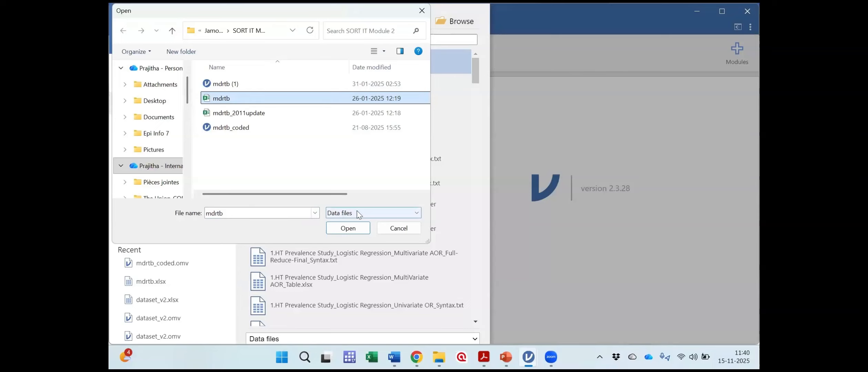
{"action": "left_click", "coordinate": [418, 213]}
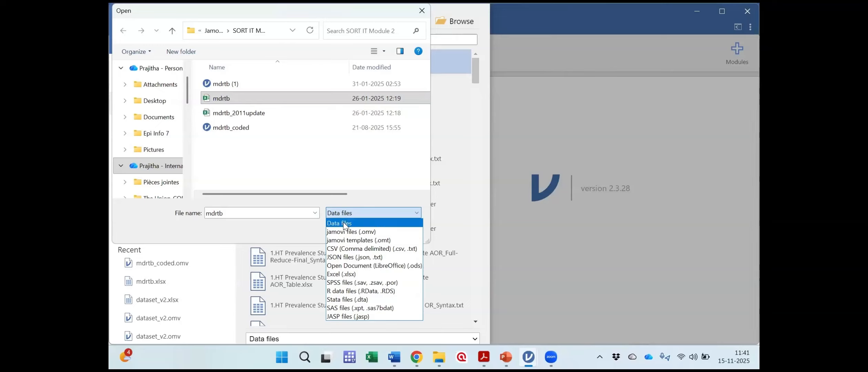
{"action": "left_click", "coordinate": [358, 223]}
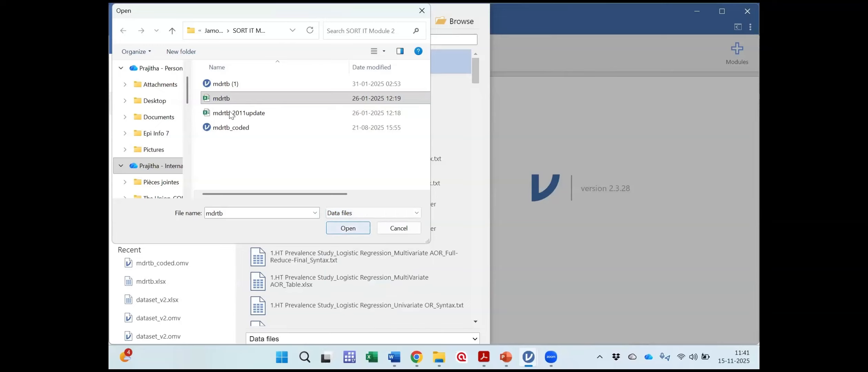
{"action": "left_click", "coordinate": [224, 102]}
{"action": "left_click", "coordinate": [340, 230]}
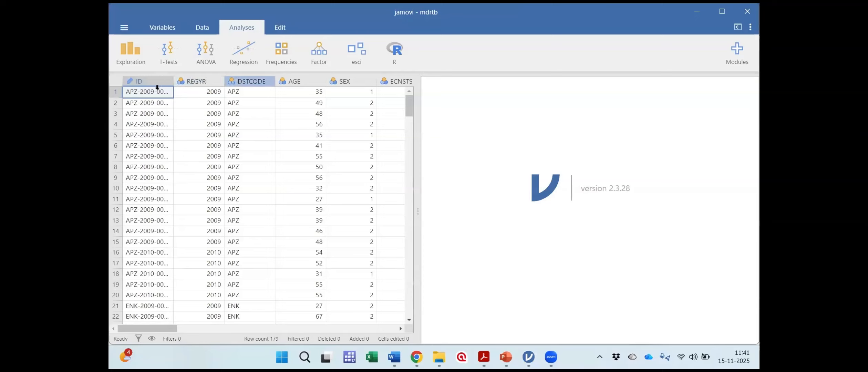
Highlight the ID, AGE and SEX variable columns of the mdrtb dataset in turn.
{"action": "left_click", "coordinate": [148, 81]}
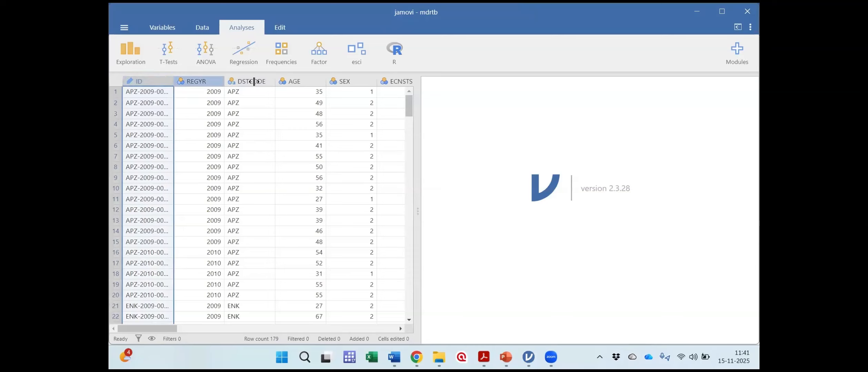
{"action": "left_click", "coordinate": [292, 82]}
{"action": "left_click", "coordinate": [344, 81]}
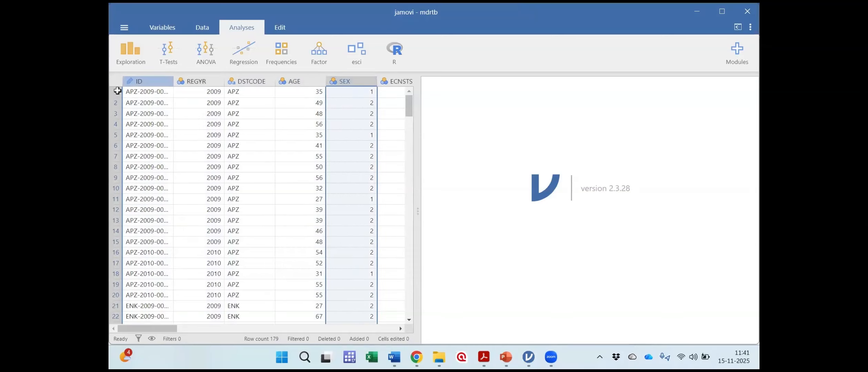
Highlight the record rows 1 to 7 of the mdrtb dataset one after another.
{"action": "left_click", "coordinate": [115, 92]}
{"action": "left_click", "coordinate": [114, 104]}
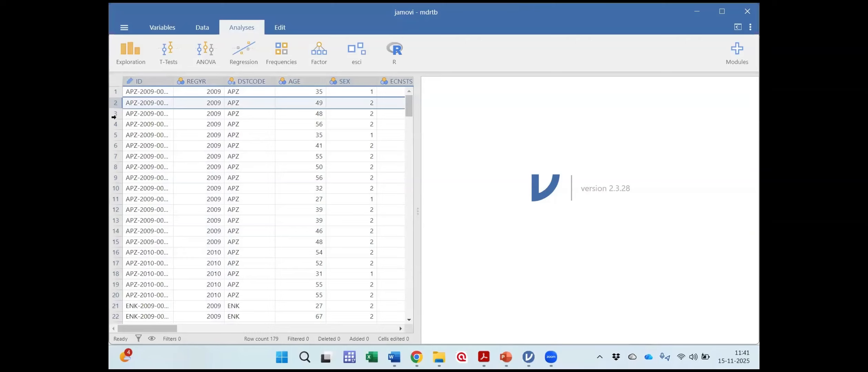
{"action": "left_click", "coordinate": [115, 114]}
{"action": "left_click", "coordinate": [116, 124]}
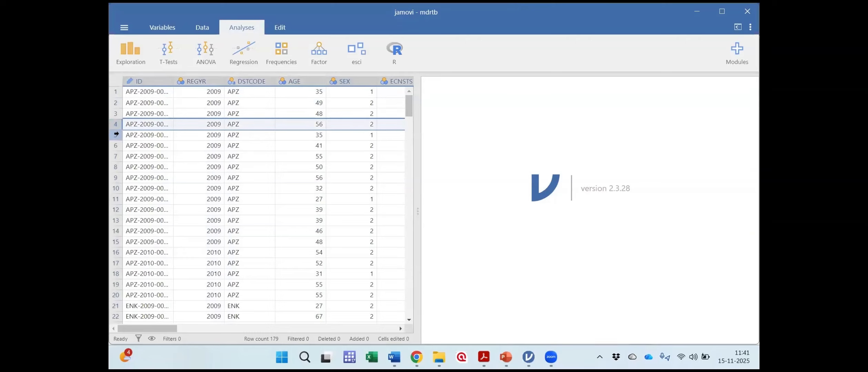
{"action": "left_click", "coordinate": [116, 135]}
{"action": "left_click", "coordinate": [116, 146]}
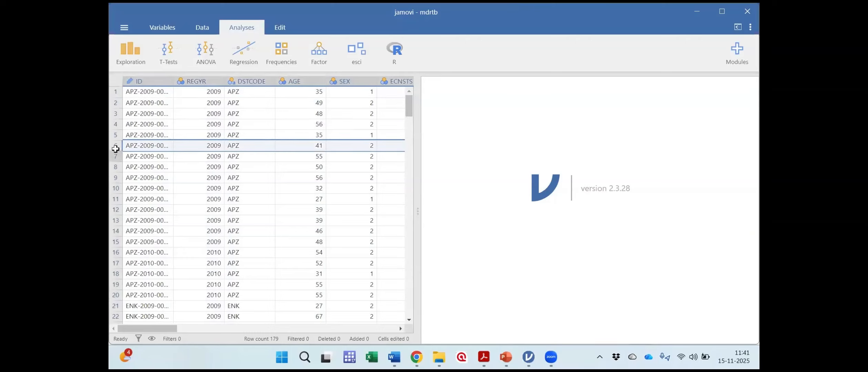
{"action": "left_click", "coordinate": [116, 156]}
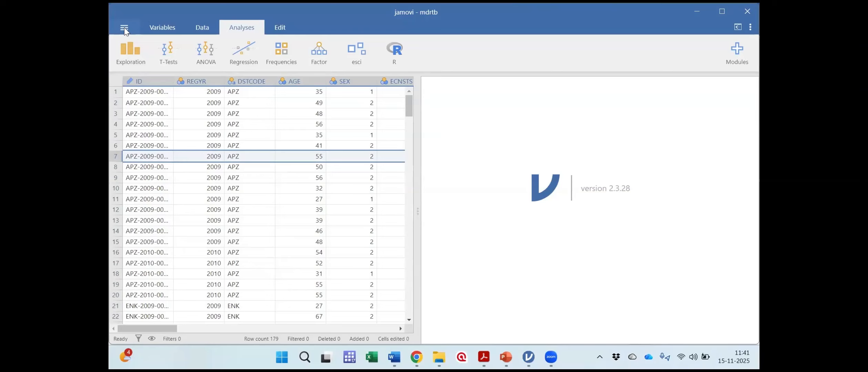
Browse this PC for a dataset to open and check the Downloads folder.
{"action": "left_click", "coordinate": [124, 29]}
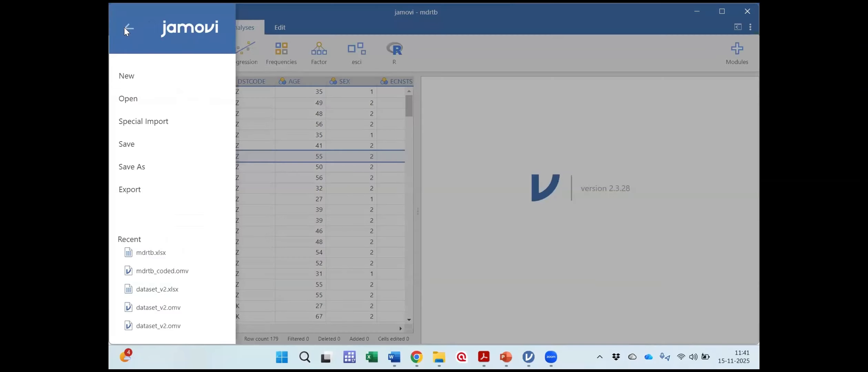
{"action": "left_click", "coordinate": [136, 101]}
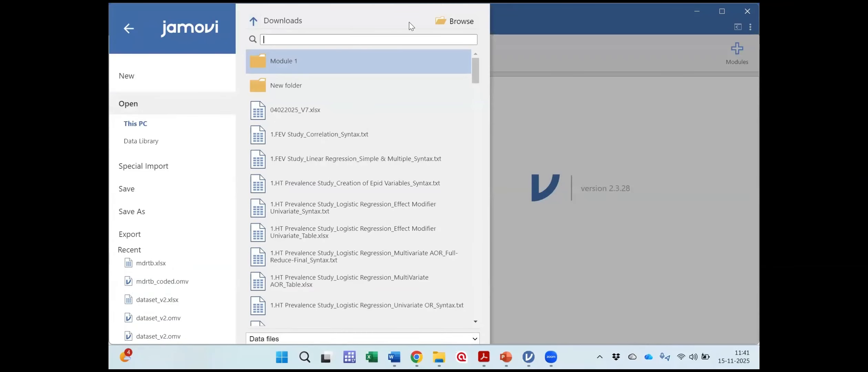
{"action": "left_click", "coordinate": [448, 23]}
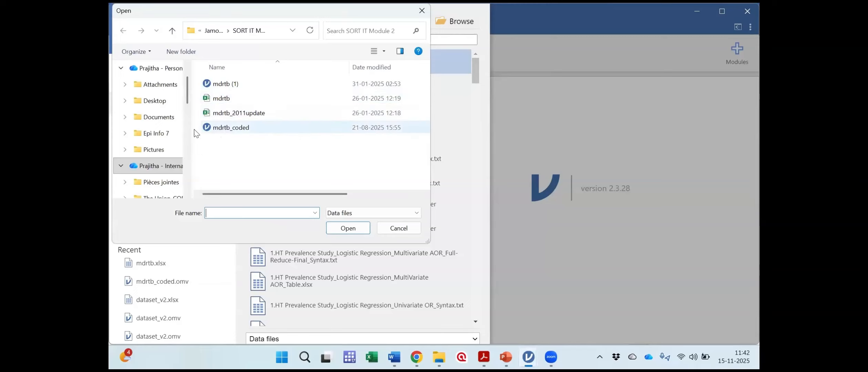
{"action": "left_click_drag", "start_coordinate": [188, 91], "coordinate": [188, 124]}
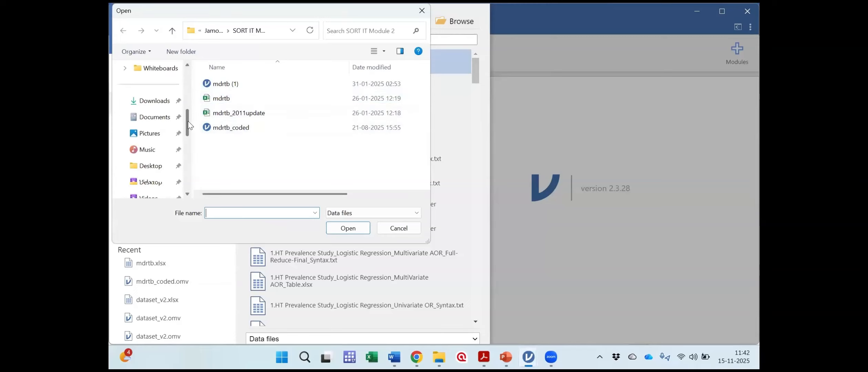
{"action": "left_click", "coordinate": [166, 104]}
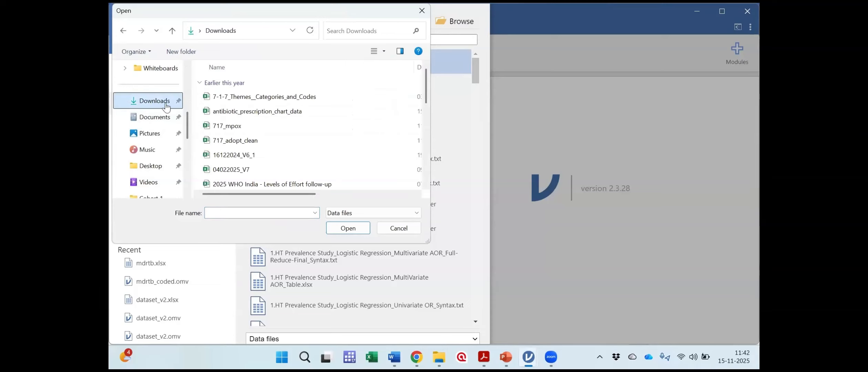
{"action": "scroll", "coordinate": [176, 138], "scroll_direction": "down", "scroll_amount": 1}
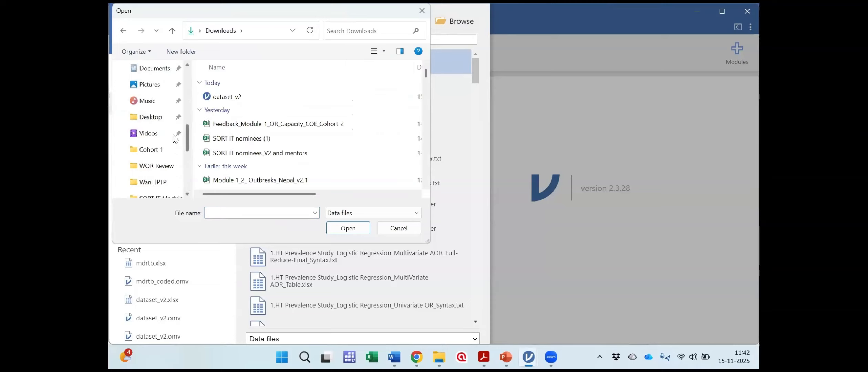
Go to SORT IT Module 2 within the Desktop's Jamovi Sessions folder and select the Excel file mdrtb.
{"action": "left_click", "coordinate": [160, 117]}
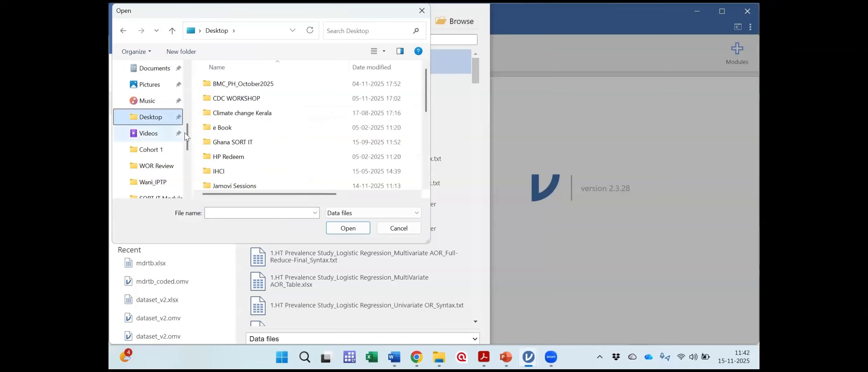
{"action": "scroll", "coordinate": [221, 131], "scroll_direction": "down", "scroll_amount": 2}
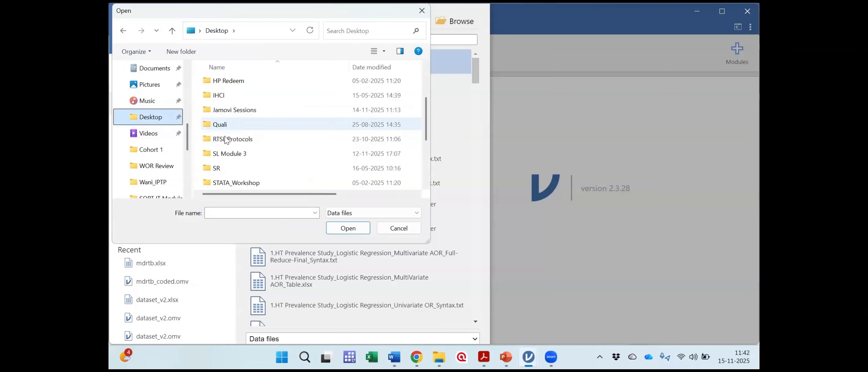
{"action": "double_click", "coordinate": [230, 110]}
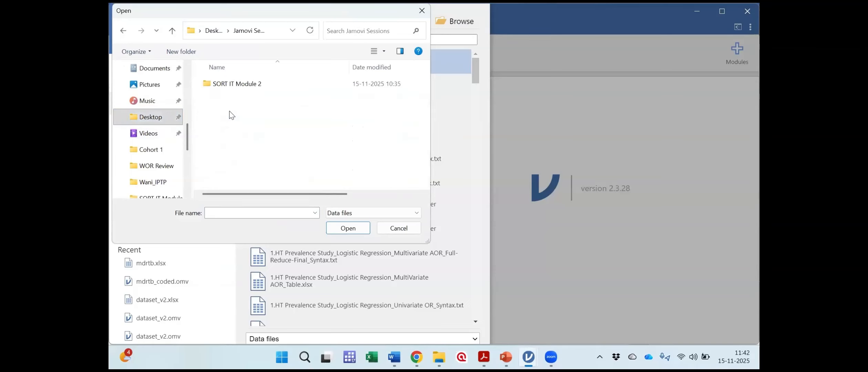
{"action": "double_click", "coordinate": [233, 86]}
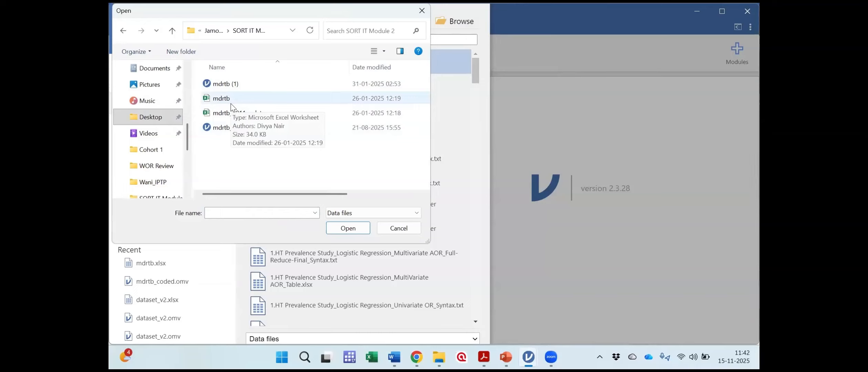
{"action": "left_click", "coordinate": [232, 102]}
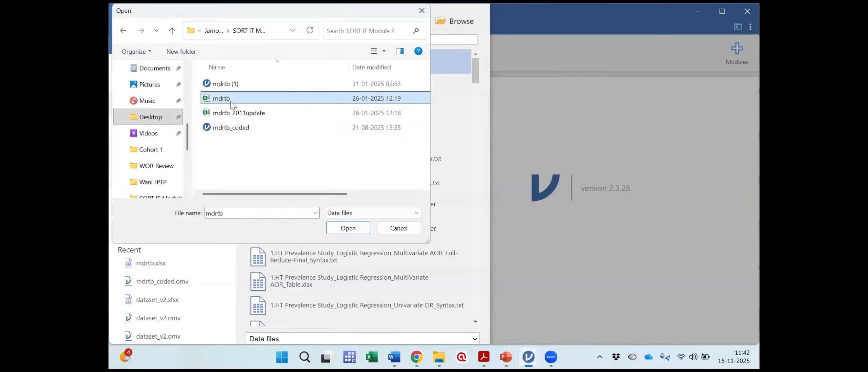
Filter the folder to SPSS files (.sav, .zsav, .por) and return the file type to Data files.
{"action": "left_click", "coordinate": [346, 214]}
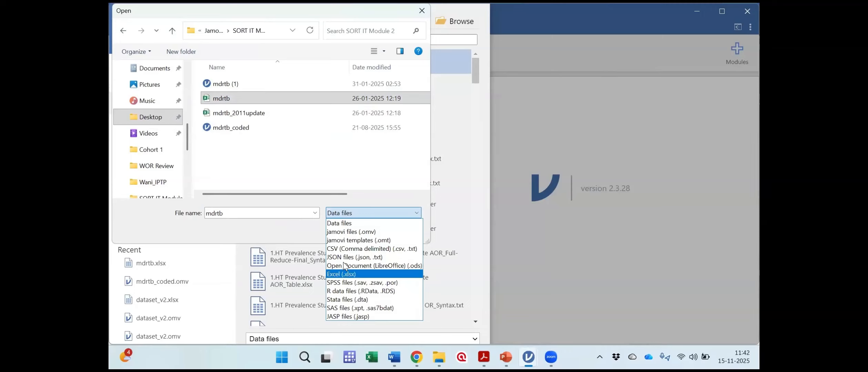
{"action": "left_click", "coordinate": [343, 284]}
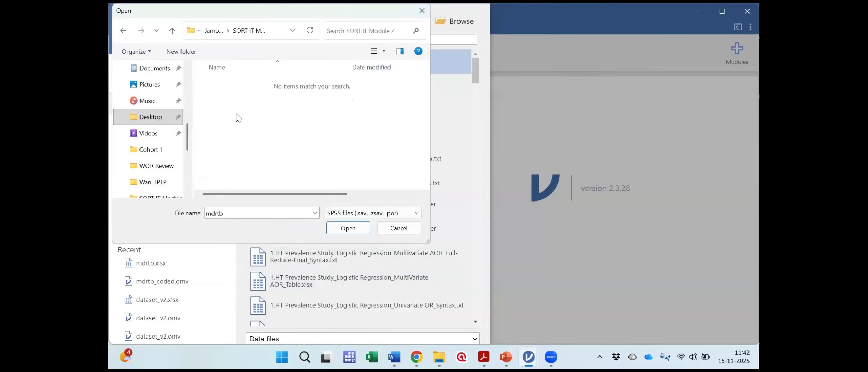
{"action": "left_click", "coordinate": [338, 214]}
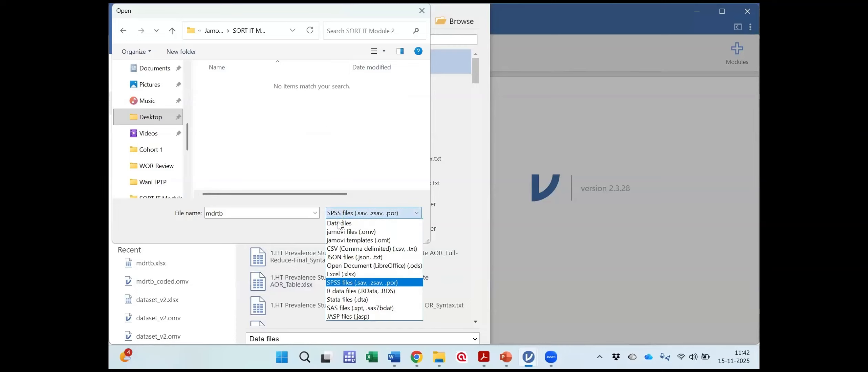
{"action": "left_click", "coordinate": [340, 224]}
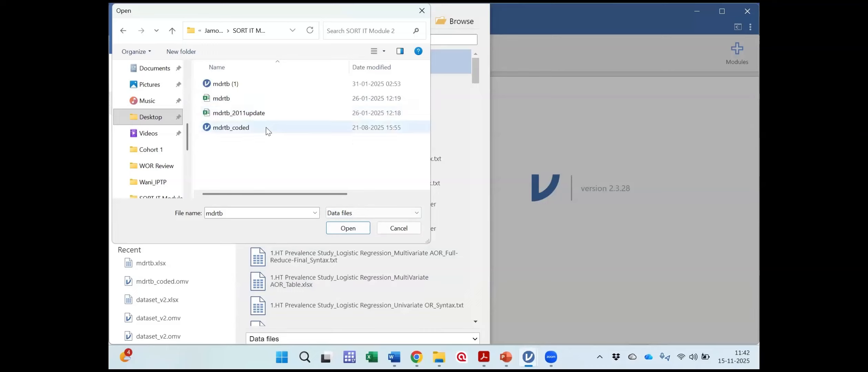
Open the Excel dataset mdrtb from the SORT IT Module 2 folder.
{"action": "left_click", "coordinate": [232, 100]}
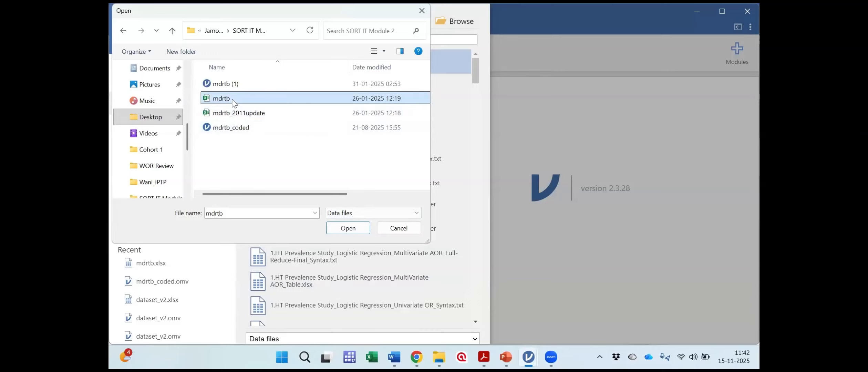
{"action": "left_click", "coordinate": [346, 232]}
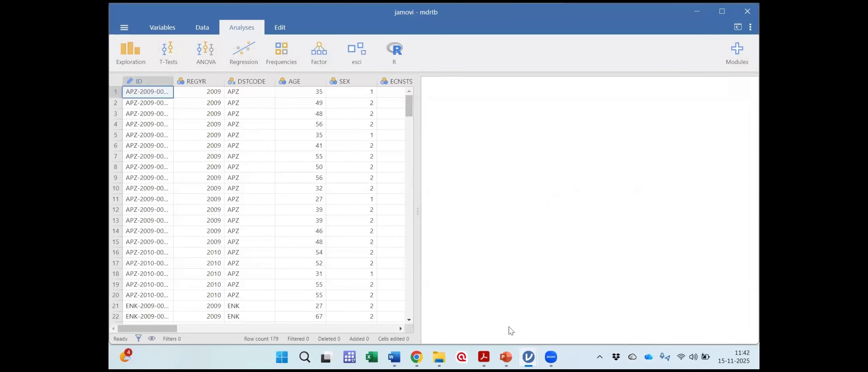
{"action": "mouse_move", "coordinate": [551, 357]}
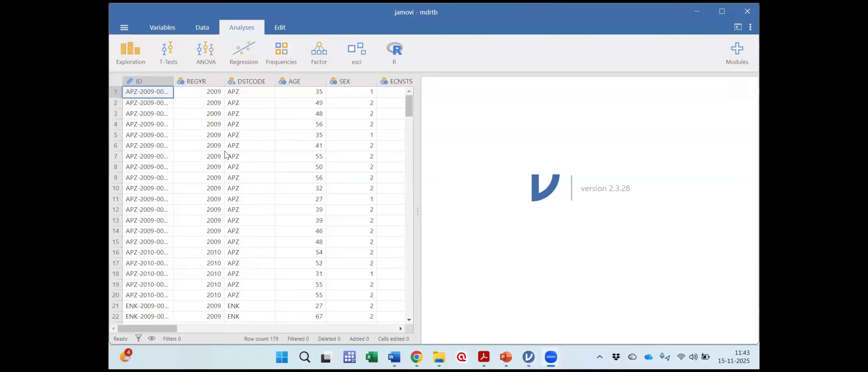
View the export options and the available file commands for the mdrtb dataset, and return to the data sheet.
{"action": "left_click", "coordinate": [123, 27]}
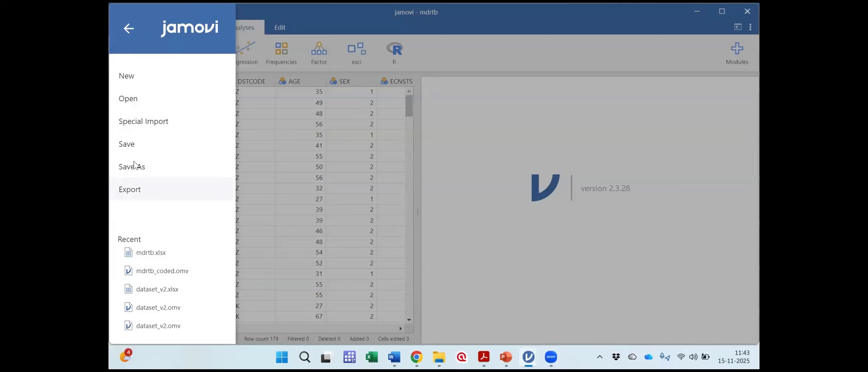
{"action": "left_click", "coordinate": [130, 191]}
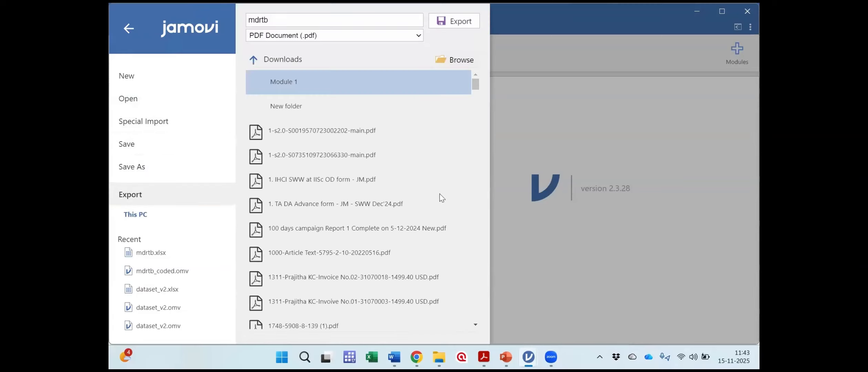
{"action": "left_click", "coordinate": [129, 28]}
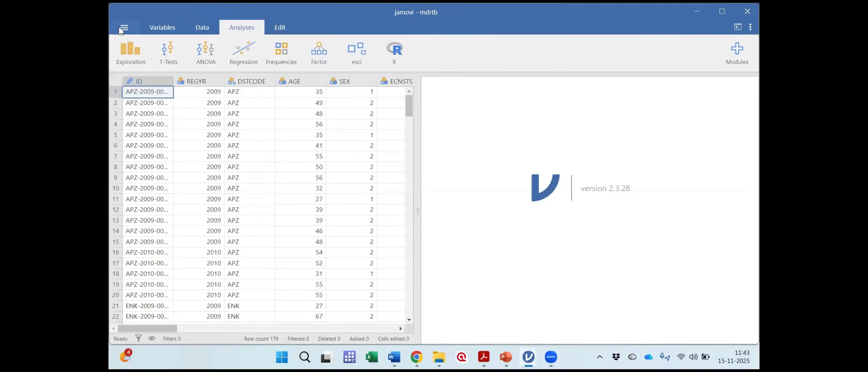
{"action": "left_click", "coordinate": [121, 30]}
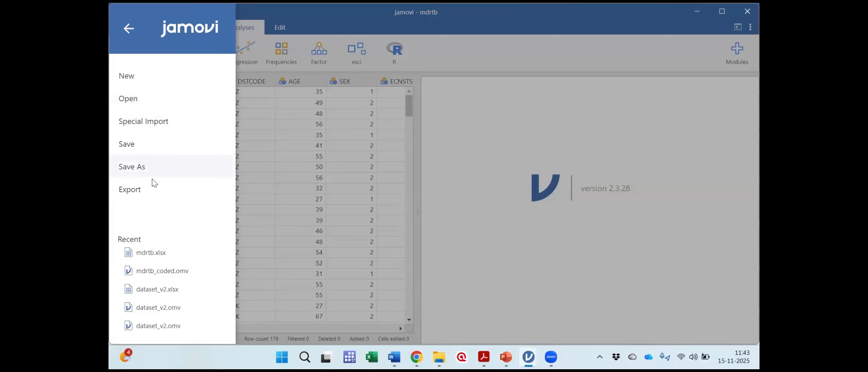
{"action": "left_click", "coordinate": [262, 144]}
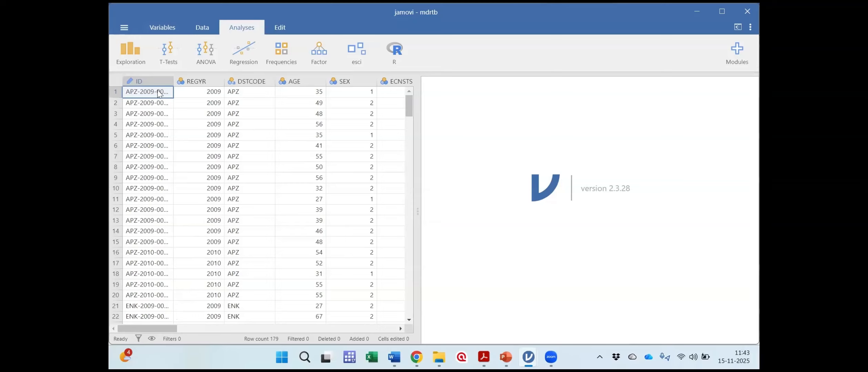
Highlight the ID, REGYR, DSTCODE, AGE and SEX columns of the mdrtb dataset in turn.
{"action": "left_click", "coordinate": [152, 79]}
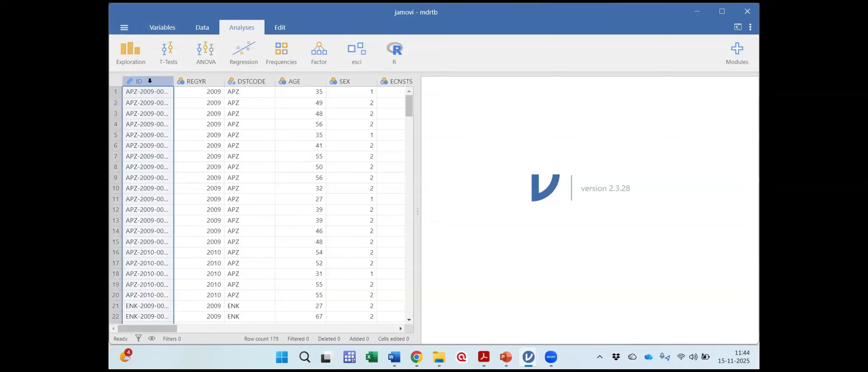
{"action": "left_click", "coordinate": [196, 81]}
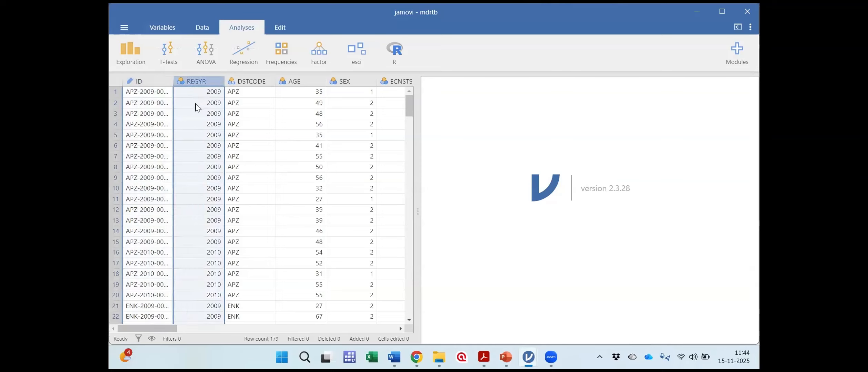
{"action": "left_click", "coordinate": [241, 82]}
{"action": "left_click", "coordinate": [283, 81]}
{"action": "left_click", "coordinate": [344, 81]}
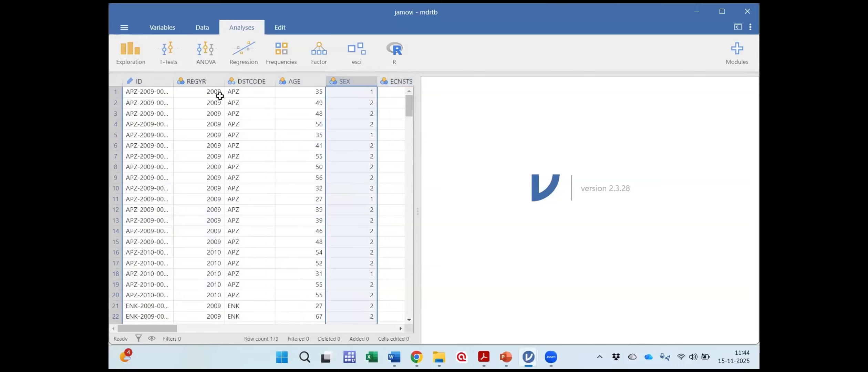
Show the dataset's variable list and demonstrate selecting and deselecting the ID and REGYR variables.
{"action": "left_click", "coordinate": [162, 29]}
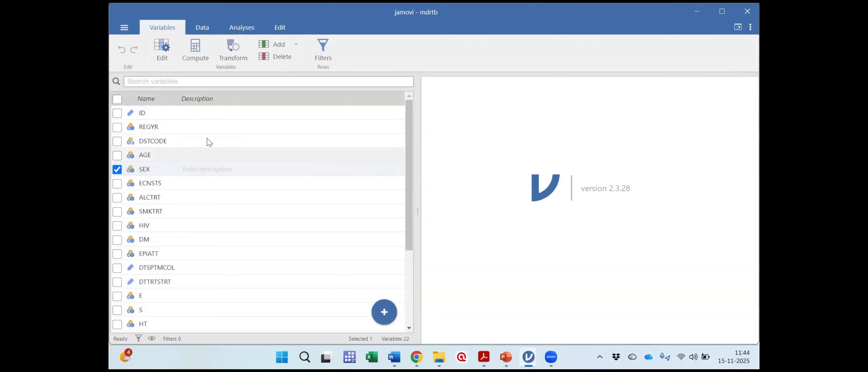
{"action": "left_click", "coordinate": [117, 113]}
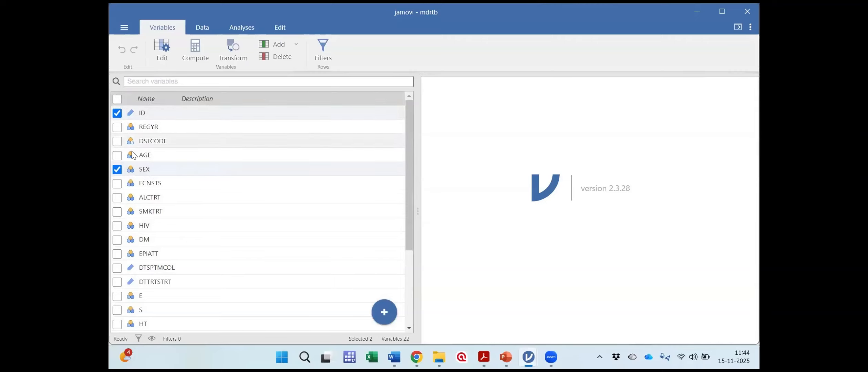
{"action": "left_click", "coordinate": [117, 128]}
{"action": "left_click", "coordinate": [118, 113]}
{"action": "left_click", "coordinate": [117, 127]}
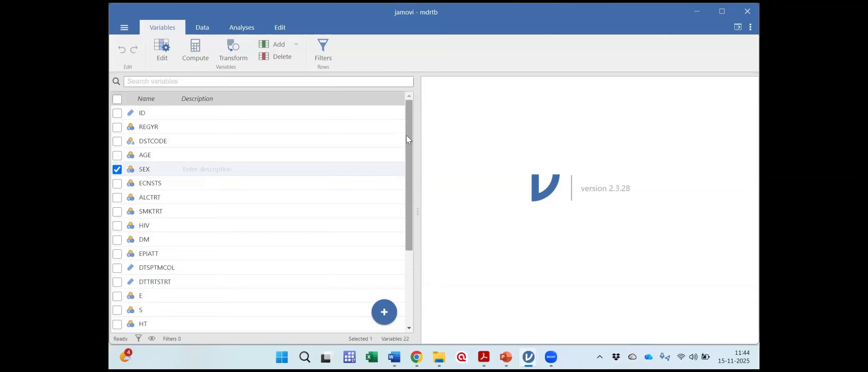
Look through the variable list, select only the ID variable and open its settings for editing.
{"action": "scroll", "coordinate": [409, 149], "scroll_direction": "down", "scroll_amount": 1}
{"action": "left_click_drag", "start_coordinate": [410, 149], "coordinate": [412, 240]}
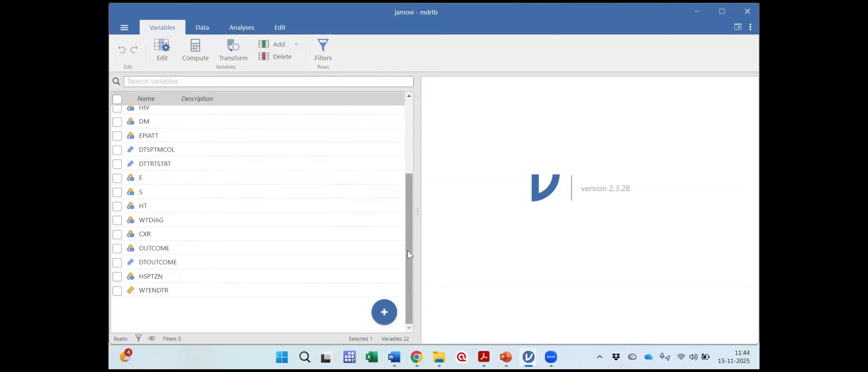
{"action": "left_click_drag", "start_coordinate": [415, 186], "coordinate": [406, 124]}
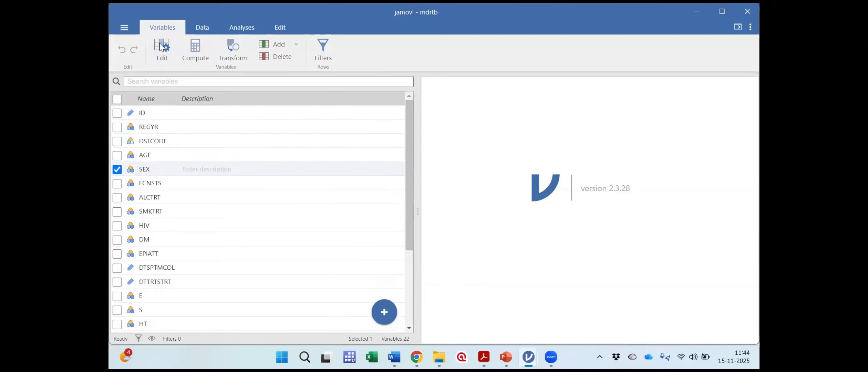
{"action": "left_click", "coordinate": [160, 115]}
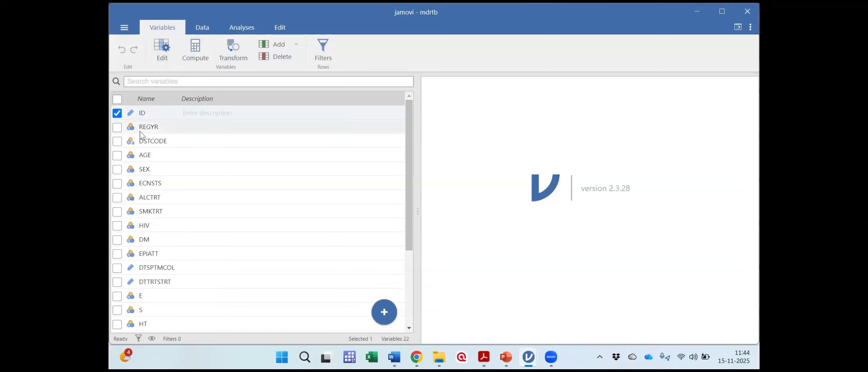
{"action": "mouse_move", "coordinate": [409, 110]}
{"action": "left_mouse_down"}
{"action": "mouse_move", "coordinate": [415, 206]}
{"action": "mouse_move", "coordinate": [400, 117]}
{"action": "left_mouse_up"}
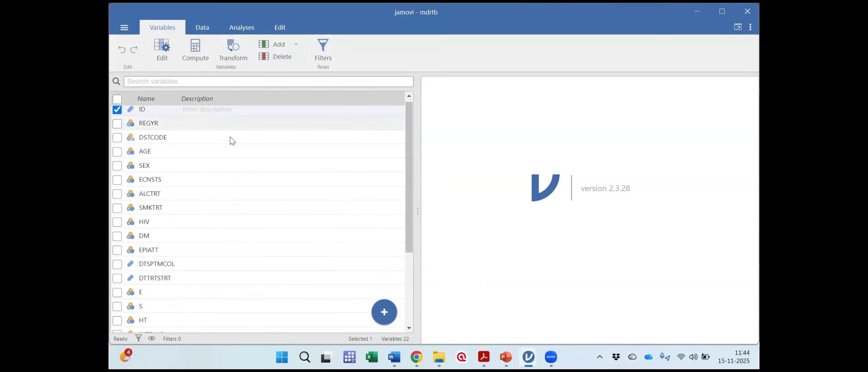
{"action": "scroll", "coordinate": [176, 180], "scroll_direction": "down", "scroll_amount": 3}
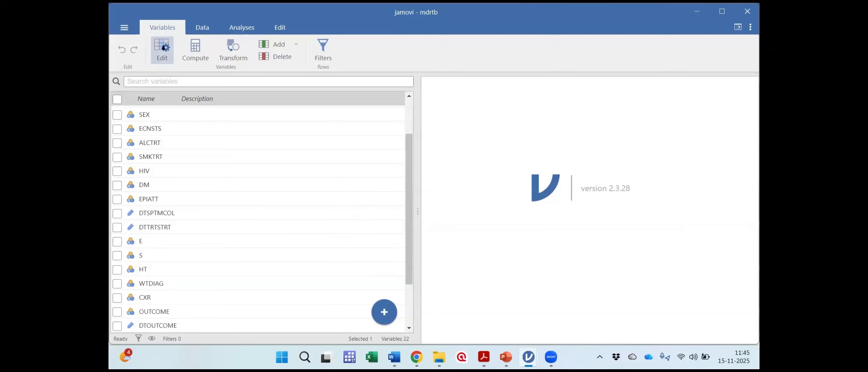
{"action": "left_click", "coordinate": [168, 51]}
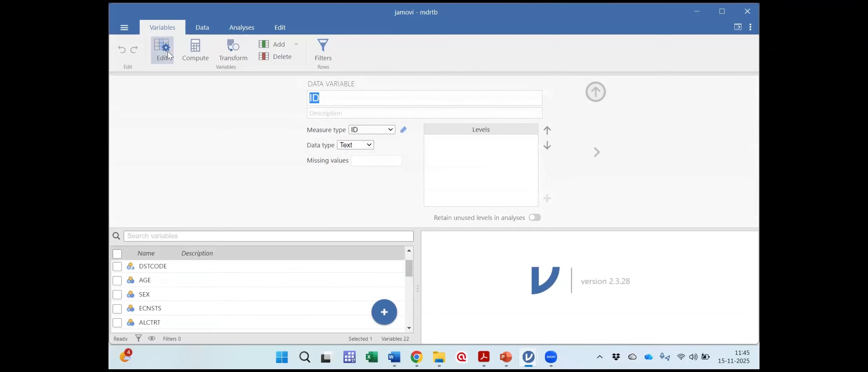
Close the ID variable's settings, and view the data sheet's options for adding variables and the available analysis types.
{"action": "left_click", "coordinate": [328, 98]}
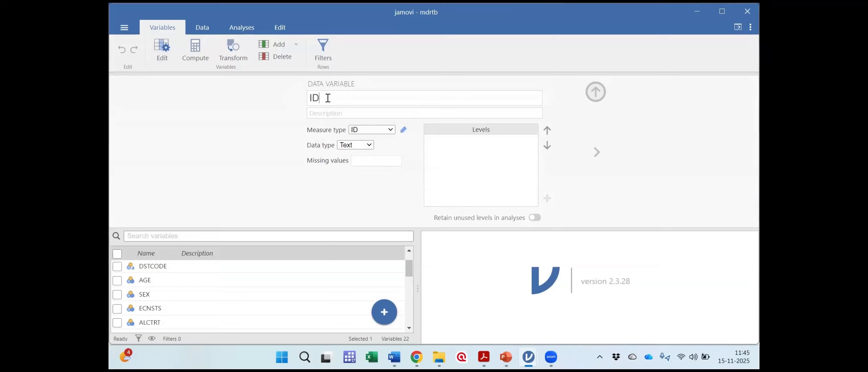
{"action": "left_click", "coordinate": [603, 99]}
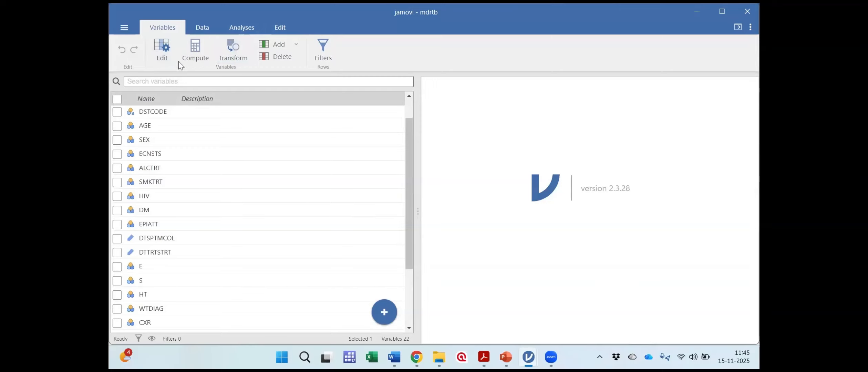
{"action": "left_click", "coordinate": [198, 26]}
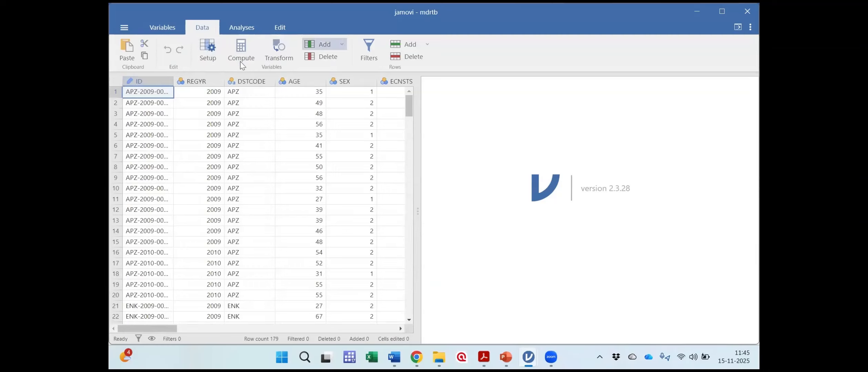
{"action": "left_click", "coordinate": [325, 45]}
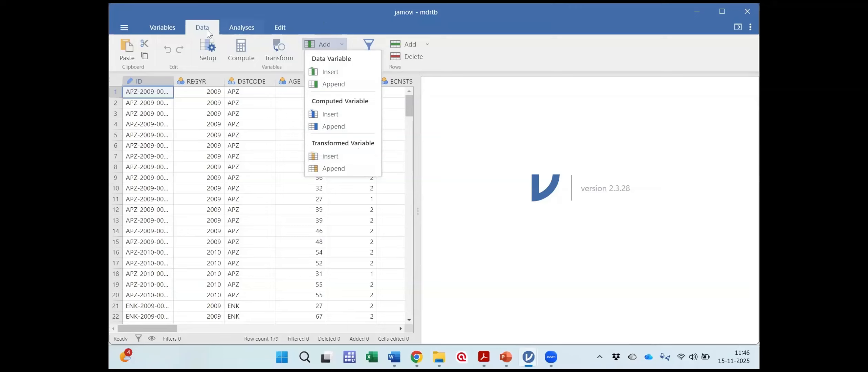
{"action": "left_click", "coordinate": [235, 30]}
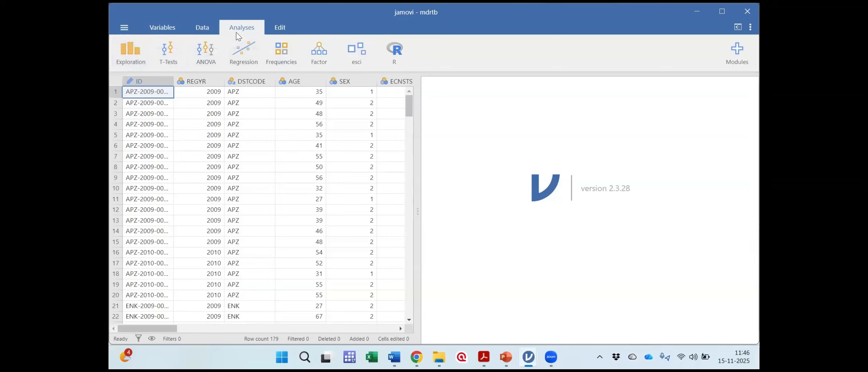
Write the note "it is done for" under the Results heading.
{"action": "left_click", "coordinate": [283, 27]}
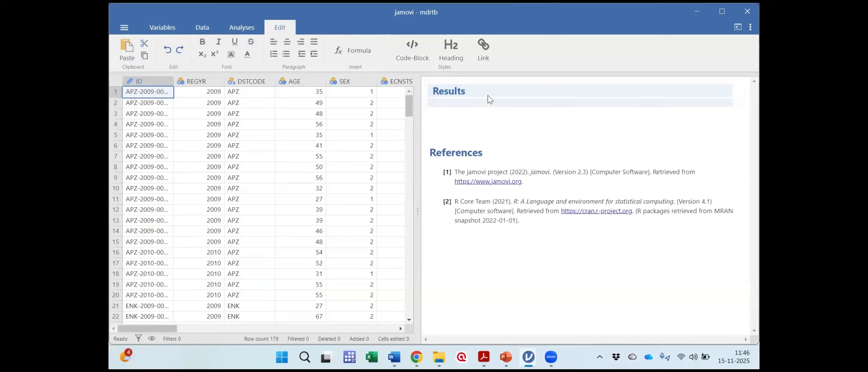
{"action": "left_click", "coordinate": [470, 104]}
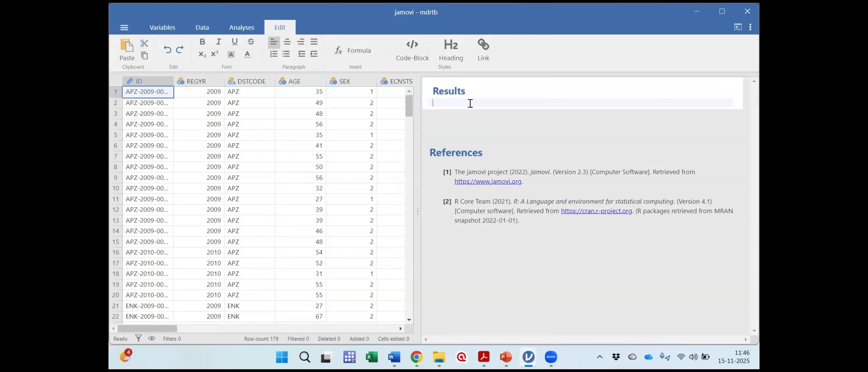
{"action": "type", "text": "in"}
{"action": "key", "text": "BackSpace"}
{"action": "key", "text": "BackSpace"}
{"action": "type", "text": "it is"}
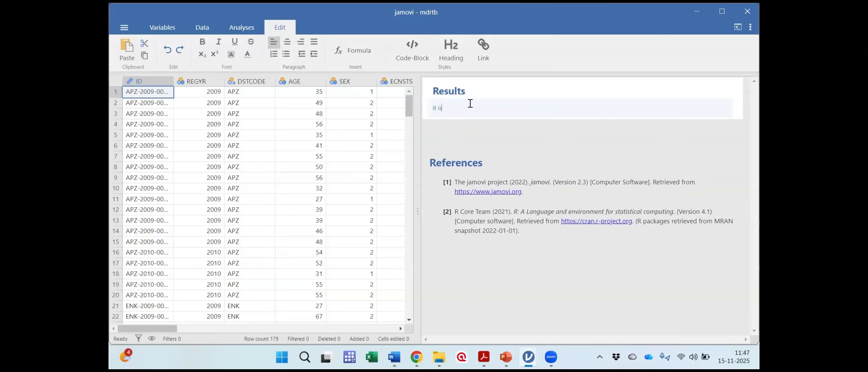
{"action": "type", "text": " dne"}
{"action": "key", "text": "BackSpace"}
{"action": "key", "text": "BackSpace"}
{"action": "key", "text": "BackSpace"}
{"action": "type", "text": "one for"}
{"action": "left_click_drag", "start_coordinate": [434, 107], "coordinate": [462, 105]}
{"action": "left_click", "coordinate": [477, 108]}
Review the file commands again and look through the whole variable list from ID to WTENDTR.
{"action": "left_click", "coordinate": [124, 28]}
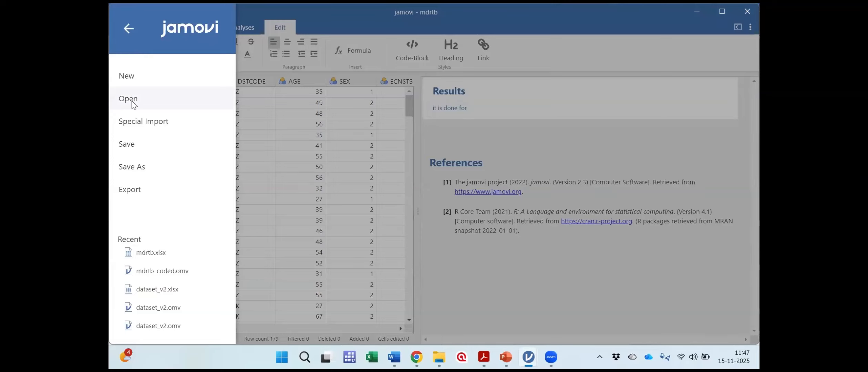
{"action": "left_click", "coordinate": [272, 118]}
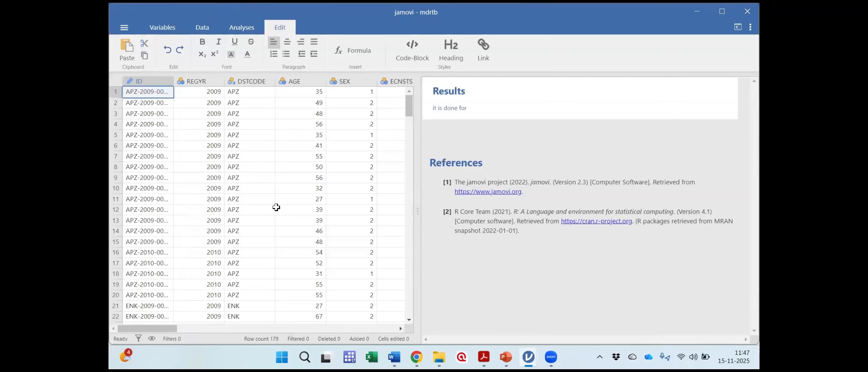
{"action": "left_click", "coordinate": [166, 31]}
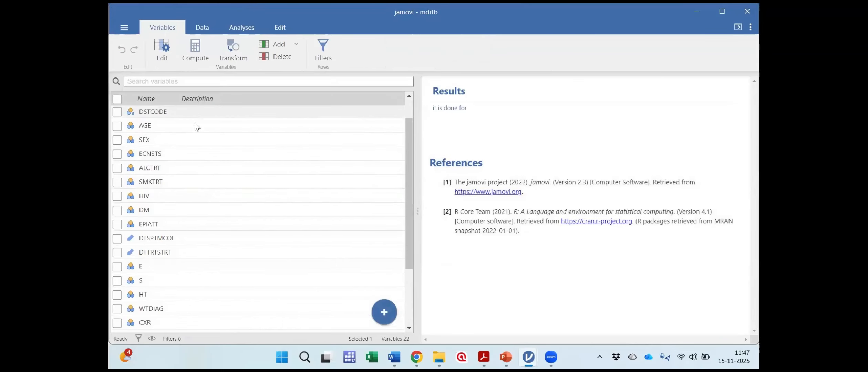
{"action": "left_click", "coordinate": [198, 140]}
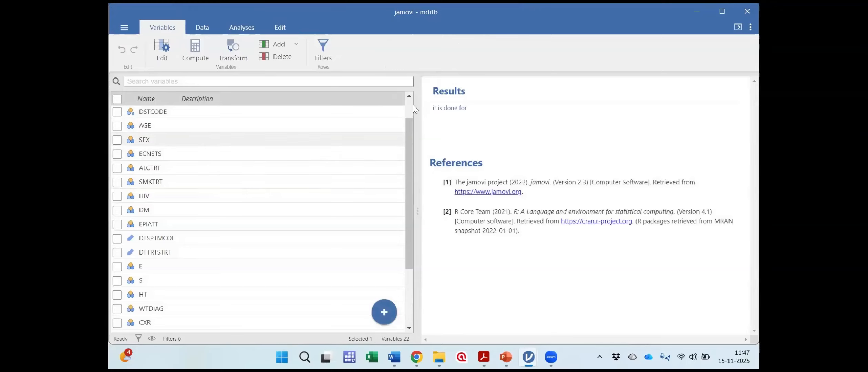
{"action": "scroll", "coordinate": [413, 105], "scroll_direction": "up", "scroll_amount": 1}
{"action": "scroll", "coordinate": [410, 110], "scroll_direction": "down", "scroll_amount": 5}
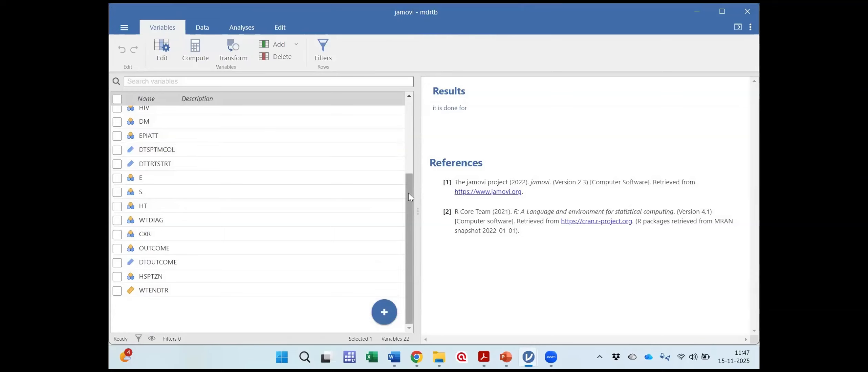
{"action": "left_click_drag", "start_coordinate": [410, 196], "coordinate": [416, 109]}
{"action": "left_click", "coordinate": [396, 113]}
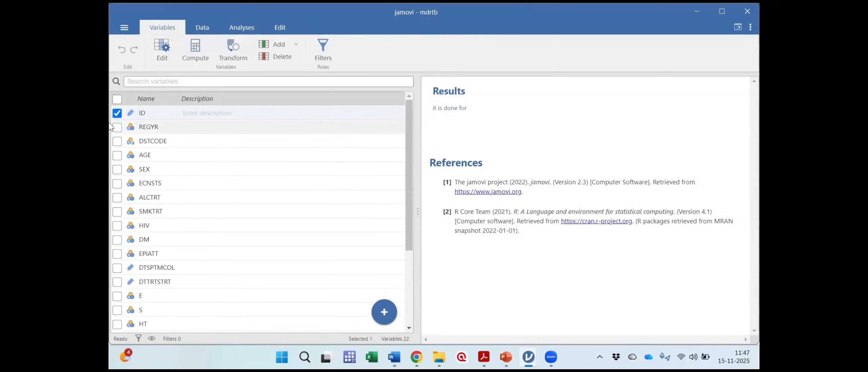
Revisit the data sheet tools, the analysis types and the text-formatting tools for the results.
{"action": "left_click", "coordinate": [203, 25]}
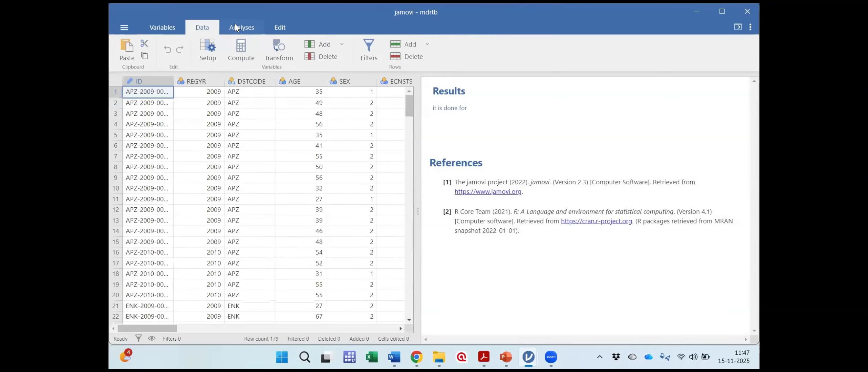
{"action": "left_click", "coordinate": [235, 23]}
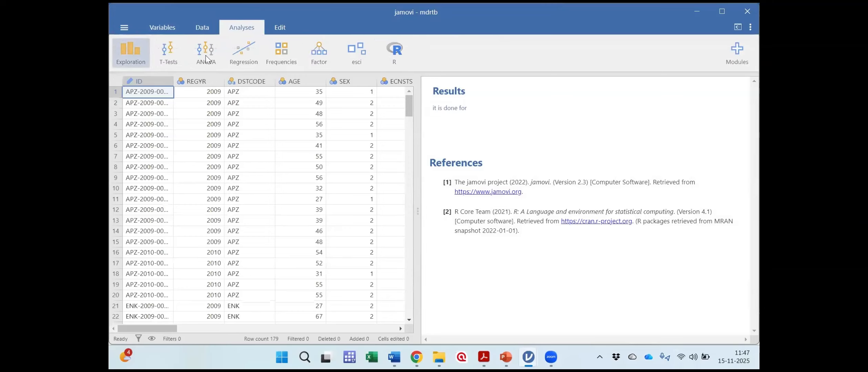
{"action": "left_click", "coordinate": [279, 29]}
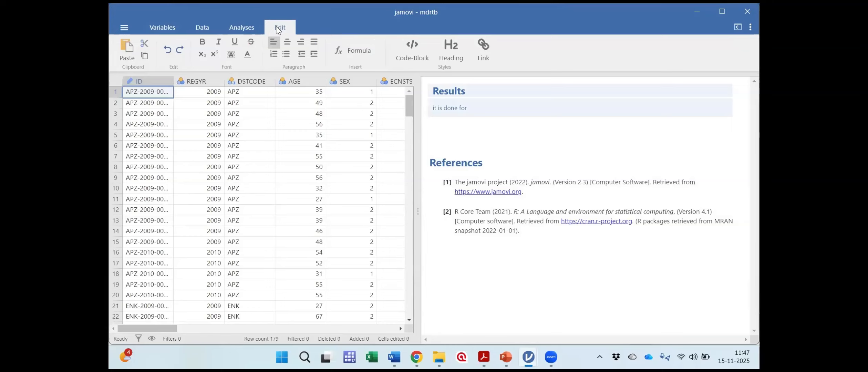
Examine the analyses contained in the installed jmv, scatr, esci and Rj modules.
{"action": "left_click", "coordinate": [226, 26]}
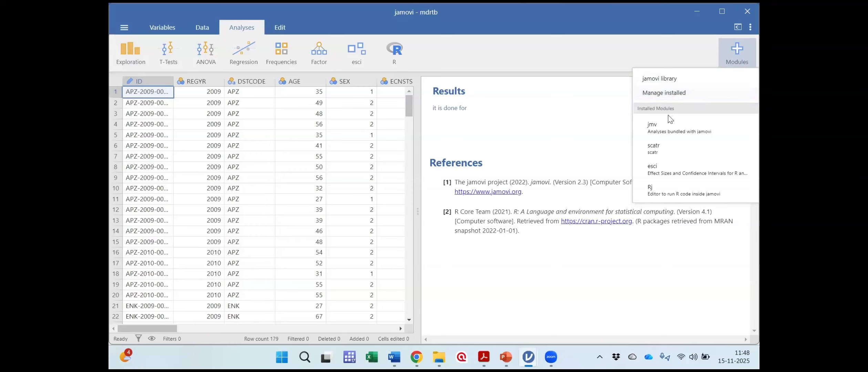
{"action": "left_click", "coordinate": [668, 127]}
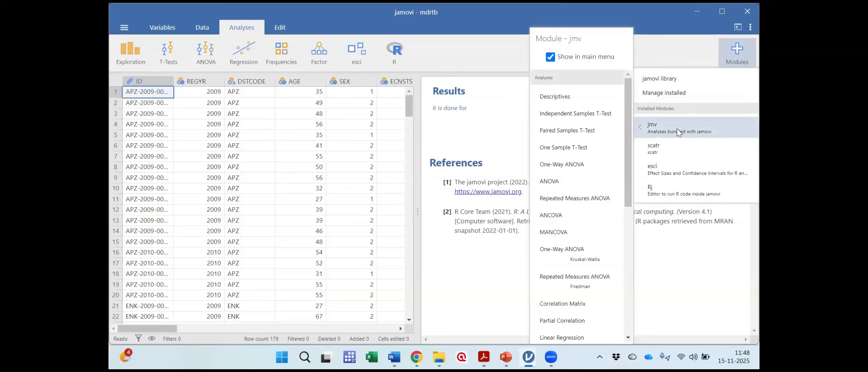
{"action": "left_click", "coordinate": [671, 147]}
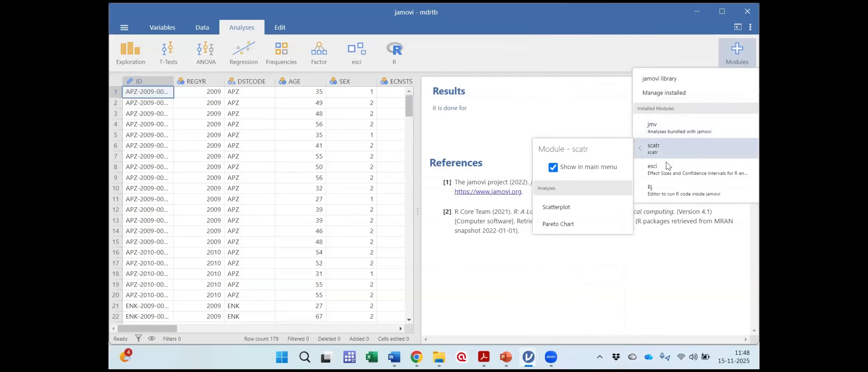
{"action": "left_click", "coordinate": [669, 169]}
{"action": "left_click", "coordinate": [679, 131]}
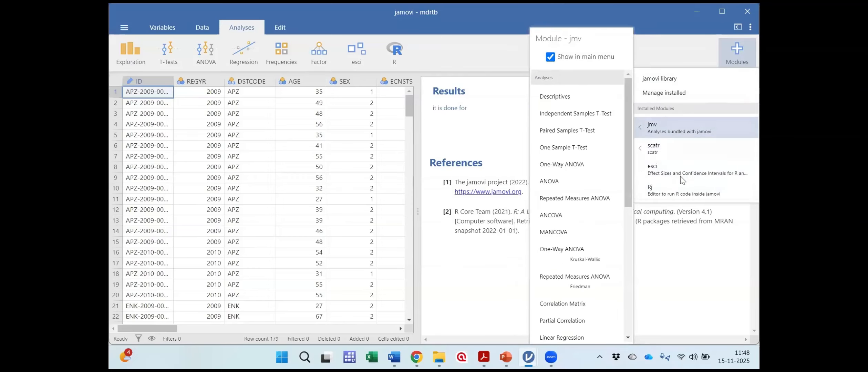
{"action": "left_click", "coordinate": [681, 174]}
{"action": "left_click", "coordinate": [680, 187]}
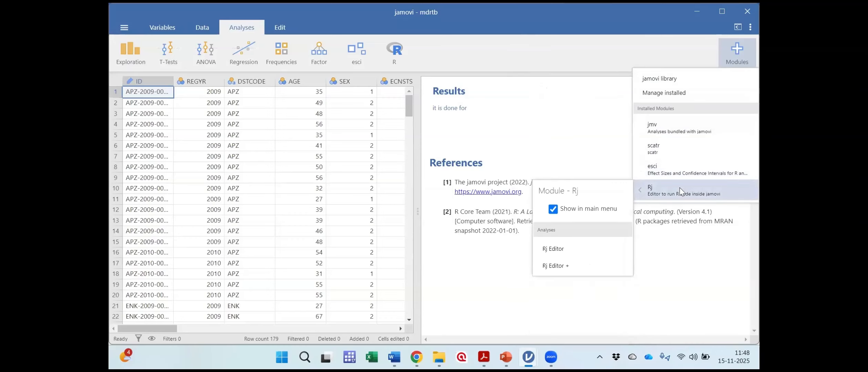
{"action": "left_click", "coordinate": [678, 129]}
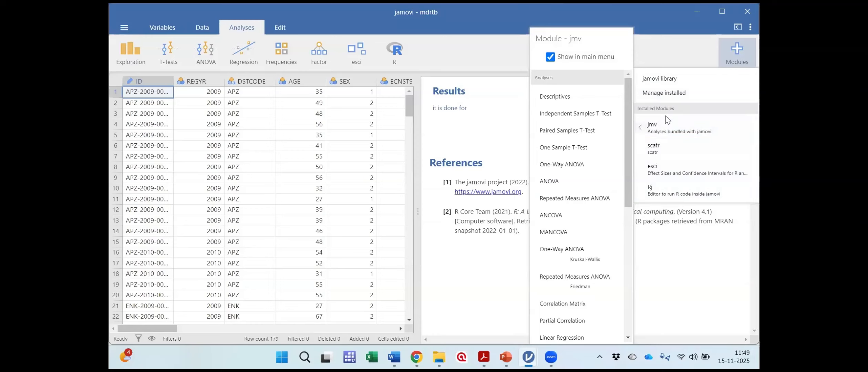
{"action": "left_click", "coordinate": [667, 149]}
{"action": "left_click", "coordinate": [669, 167]}
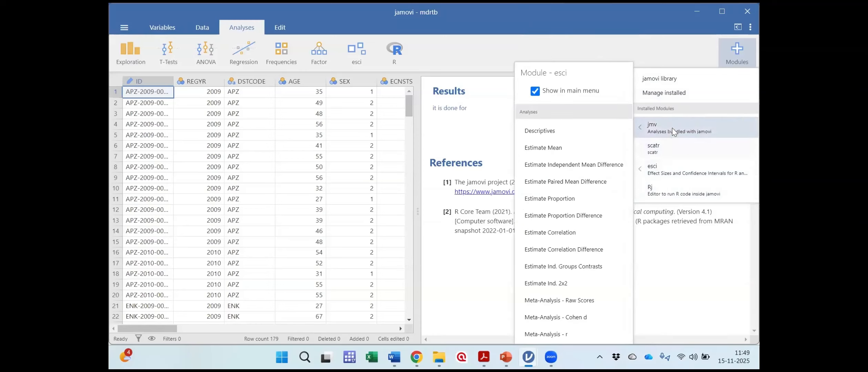
{"action": "mouse_move", "coordinate": [673, 128]}
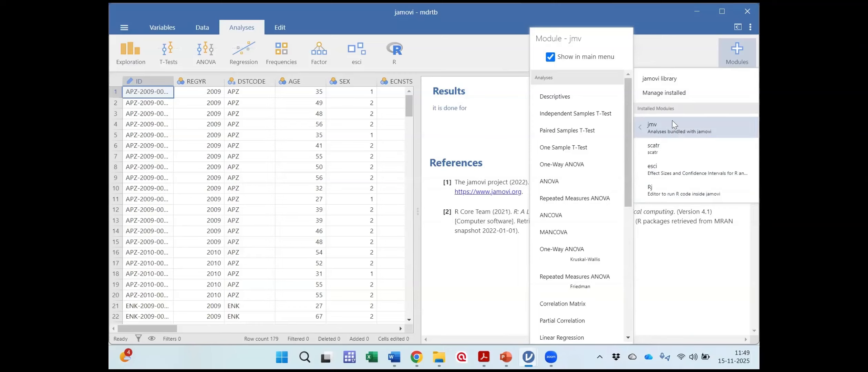
Search the jamovi library for "generali" and install the gamlj module for linear models.
{"action": "left_click", "coordinate": [665, 84]}
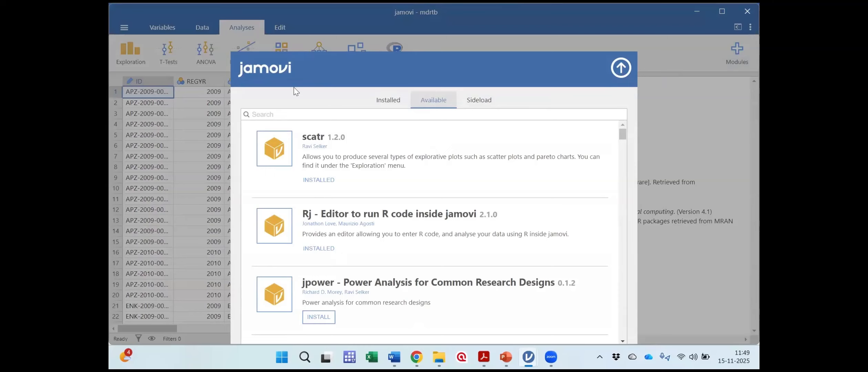
{"action": "left_click", "coordinate": [271, 120]}
{"action": "type", "text": "generali"}
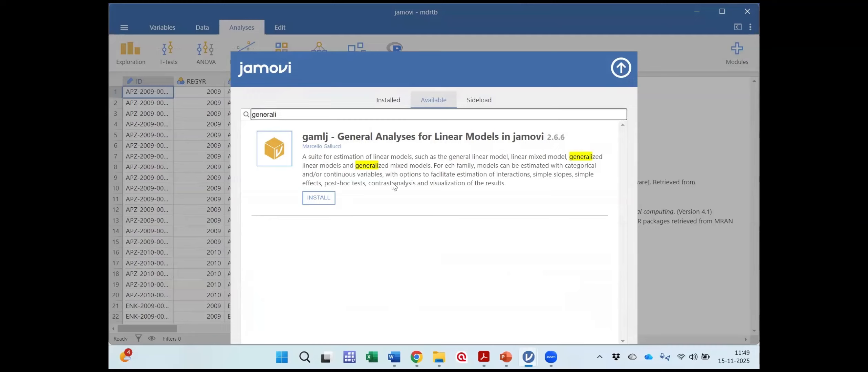
{"action": "left_click", "coordinate": [321, 199]}
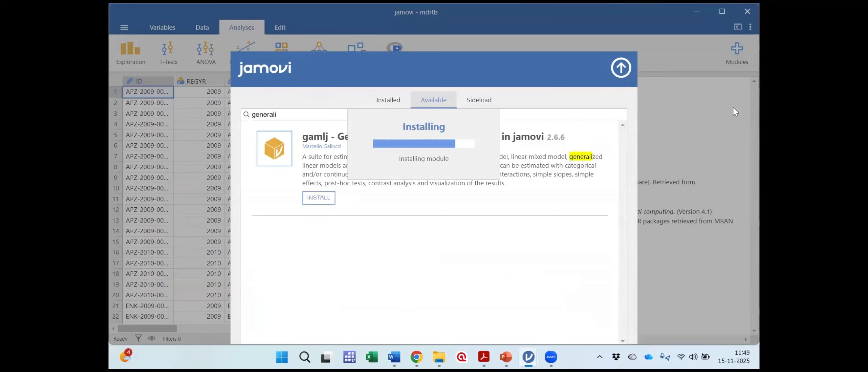
{"action": "left_click", "coordinate": [630, 78]}
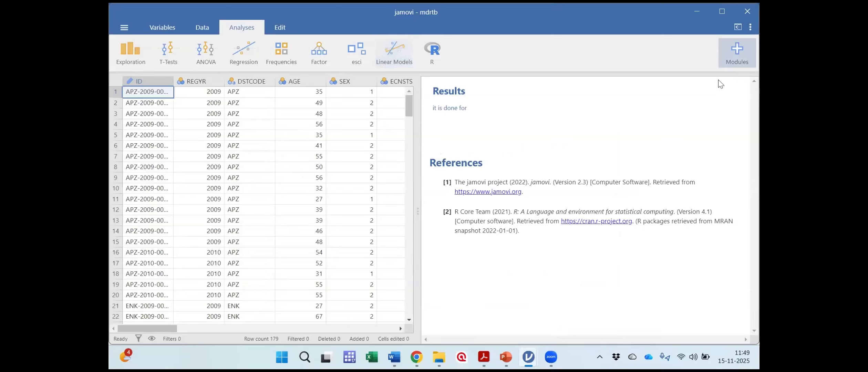
Check the installed modules for gamlj, view the analyses it contains, and show the module options once more.
{"action": "left_click", "coordinate": [733, 58]}
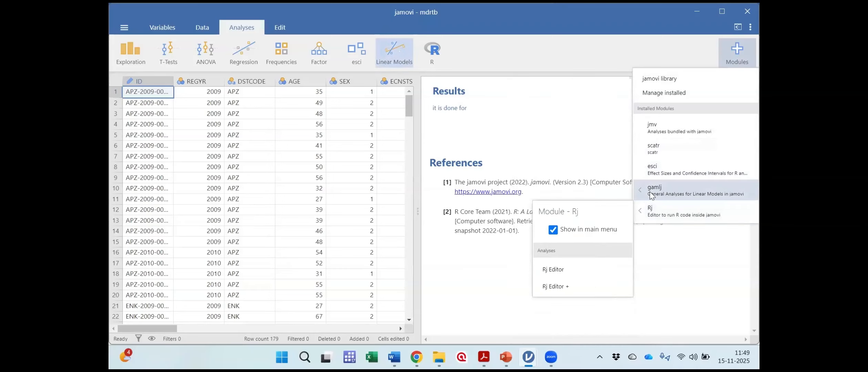
{"action": "mouse_move", "coordinate": [659, 193]}
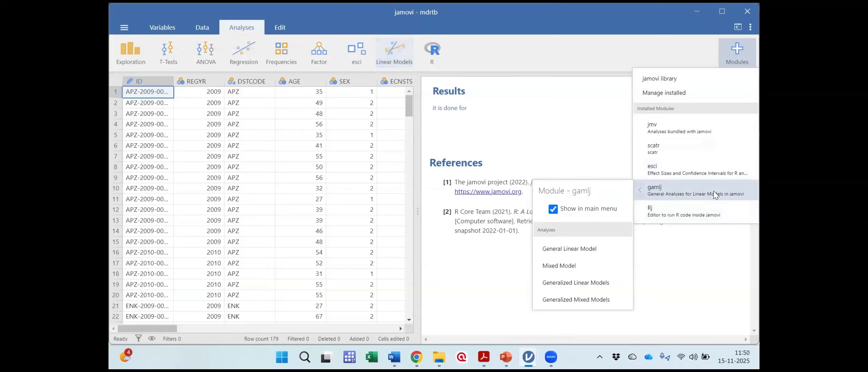
{"action": "left_click", "coordinate": [582, 146]}
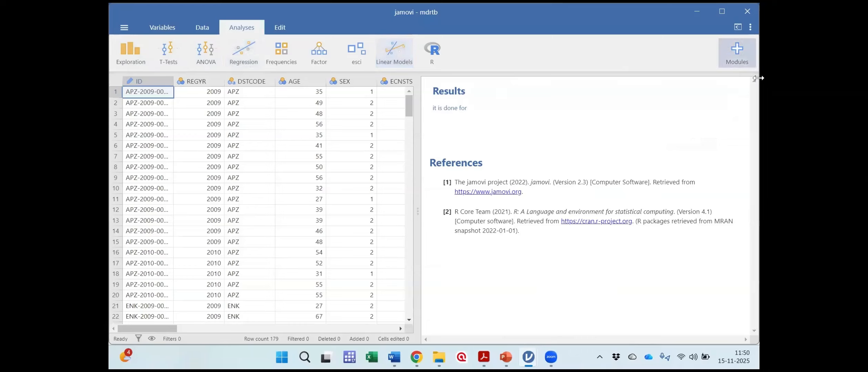
{"action": "left_click", "coordinate": [737, 52]}
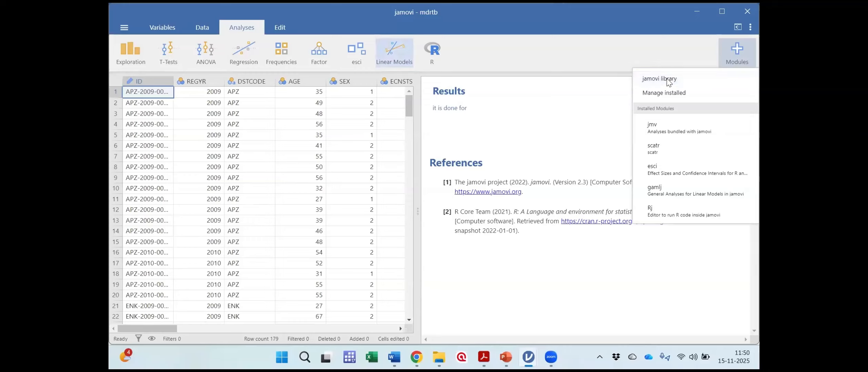
Hide the data sheet to show the results at full width, and bring the data sheet back.
{"action": "left_click", "coordinate": [739, 26]}
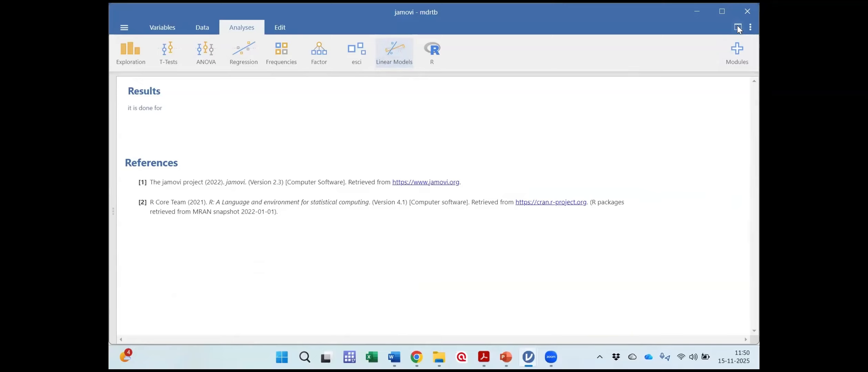
{"action": "left_click", "coordinate": [738, 26]}
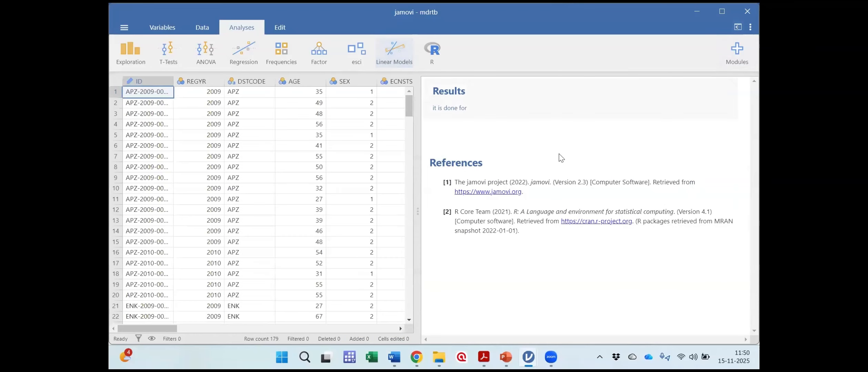
Switch once more to the results-only layout and restore the split view with the data sheet.
{"action": "left_click", "coordinate": [738, 27]}
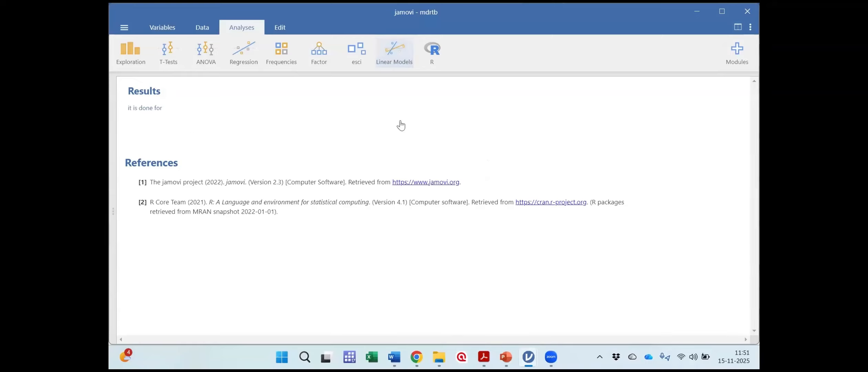
{"action": "left_click", "coordinate": [739, 27]}
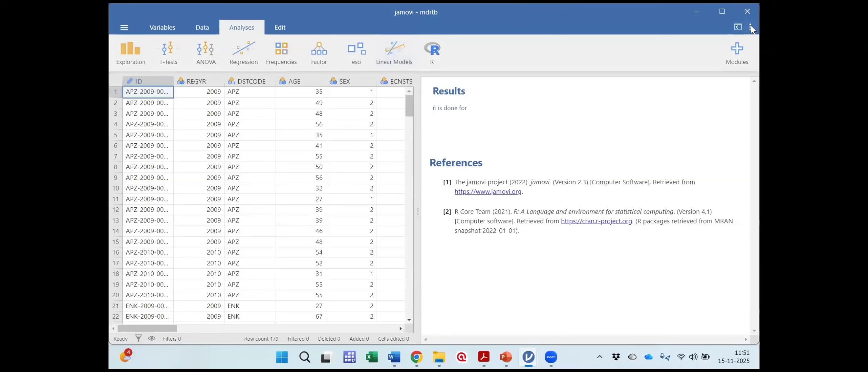
Open the application settings, enlarge the interface zoom to 110% and return it to 100%.
{"action": "left_click", "coordinate": [751, 27]}
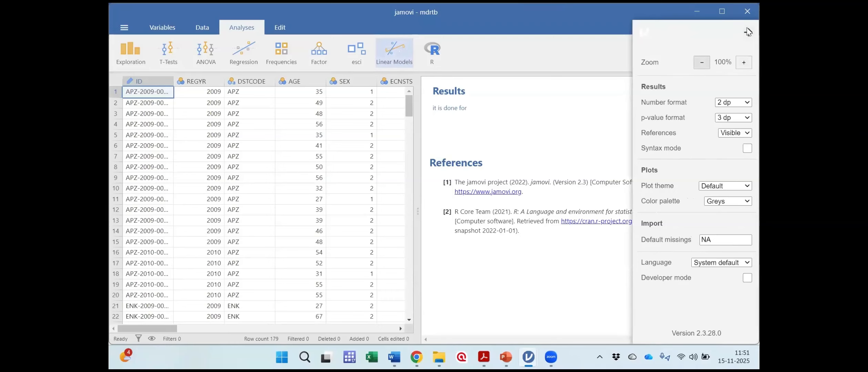
{"action": "key", "text": "ctrl+plus"}
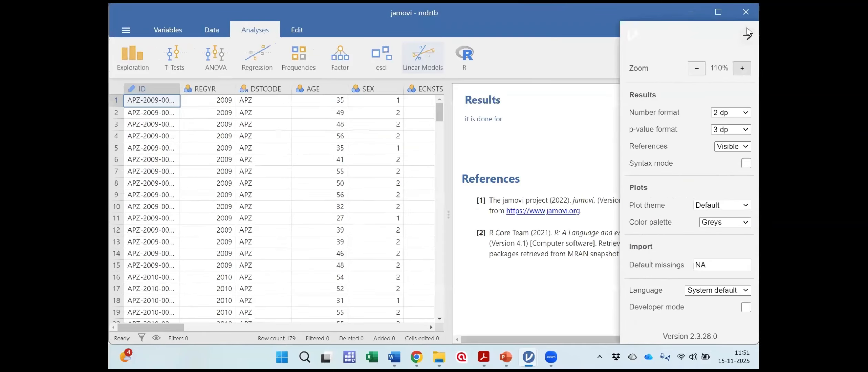
{"action": "key", "text": "ctrl+minus"}
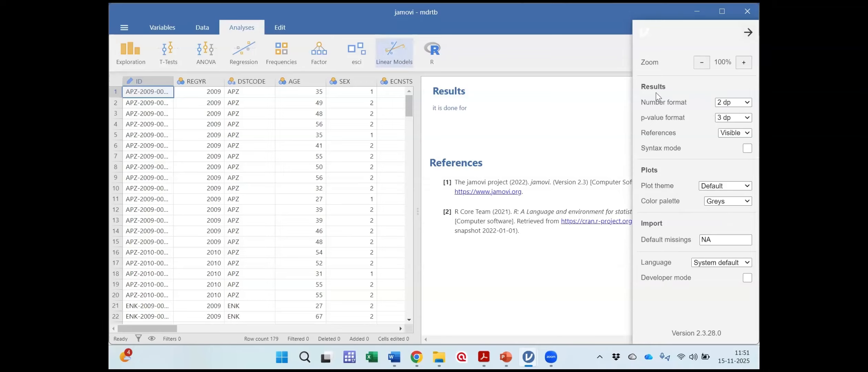
Review the number format, plot theme and color palette options, keep the Greys palette, and close the application settings.
{"action": "left_click", "coordinate": [745, 102]}
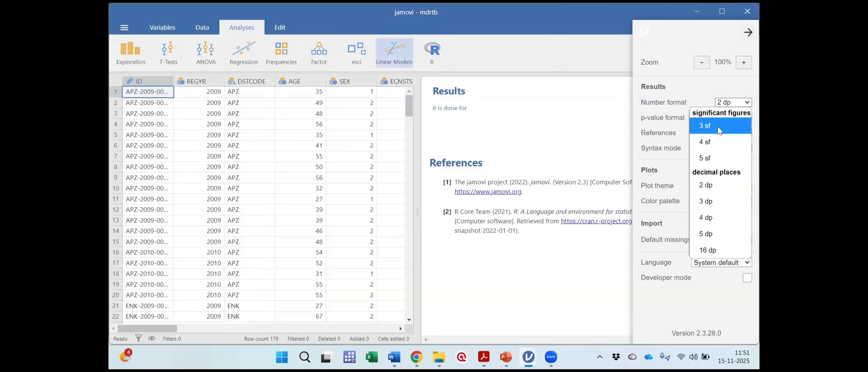
{"action": "left_click", "coordinate": [725, 90]}
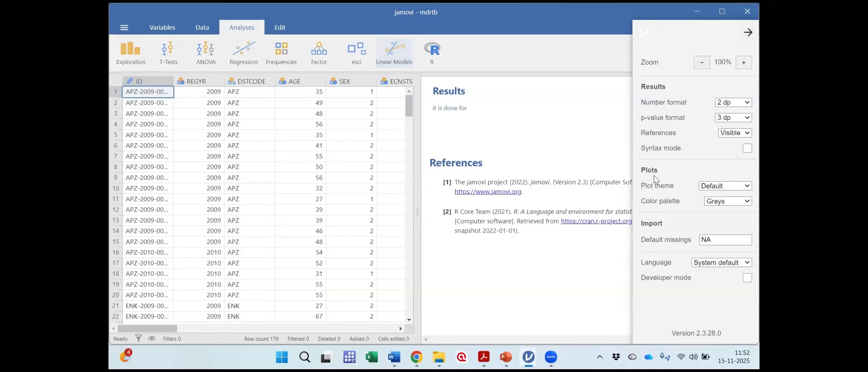
{"action": "left_click", "coordinate": [747, 187]}
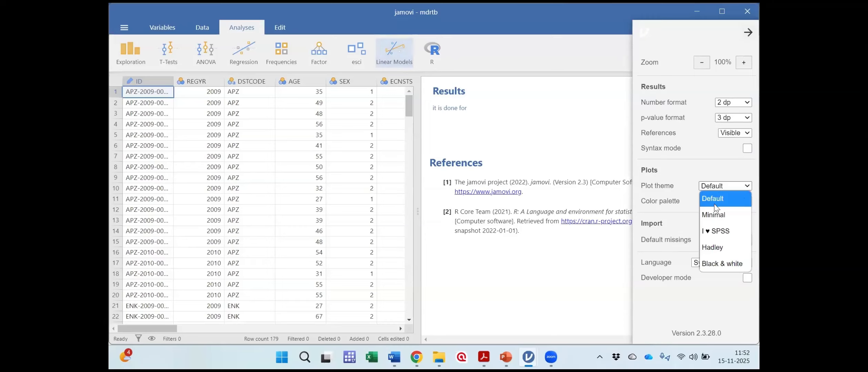
{"action": "left_click", "coordinate": [741, 200]}
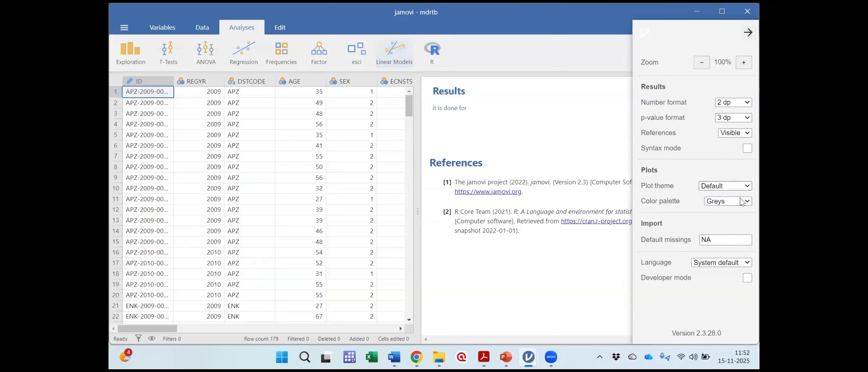
{"action": "left_click", "coordinate": [743, 202]}
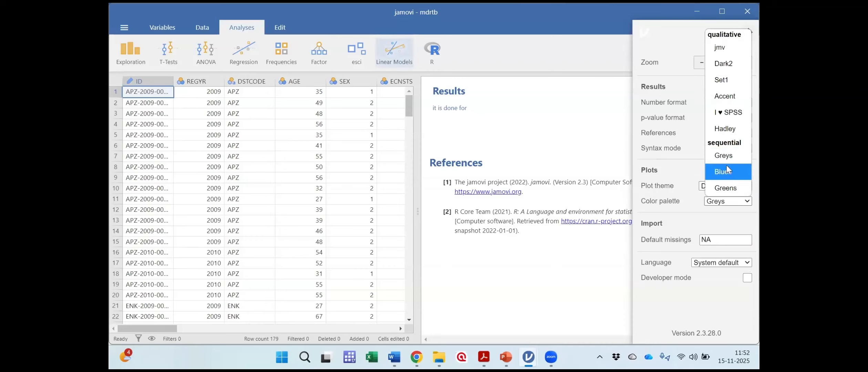
{"action": "left_click", "coordinate": [724, 156]}
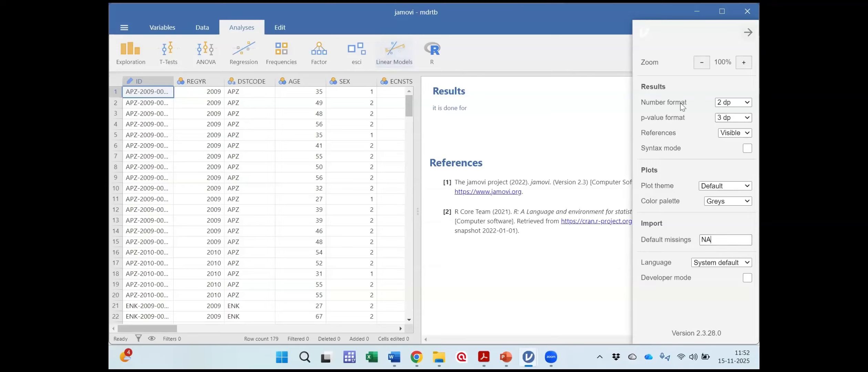
{"action": "left_click", "coordinate": [749, 32]}
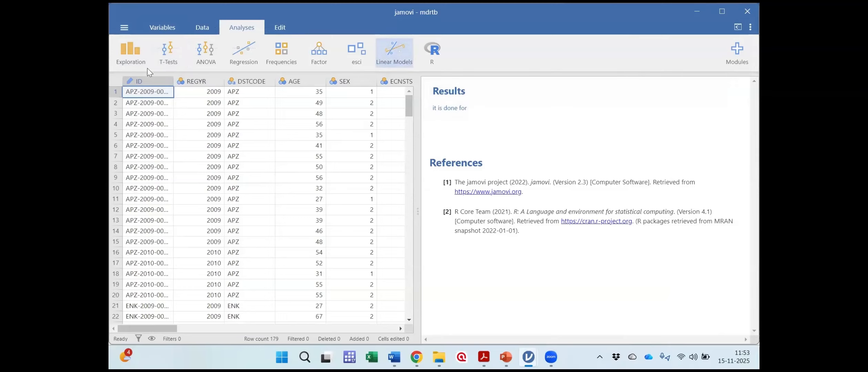
Show the file menu, browse for data files in the SORT IT Module 2 folder, and leave without opening one.
{"action": "left_click", "coordinate": [125, 29]}
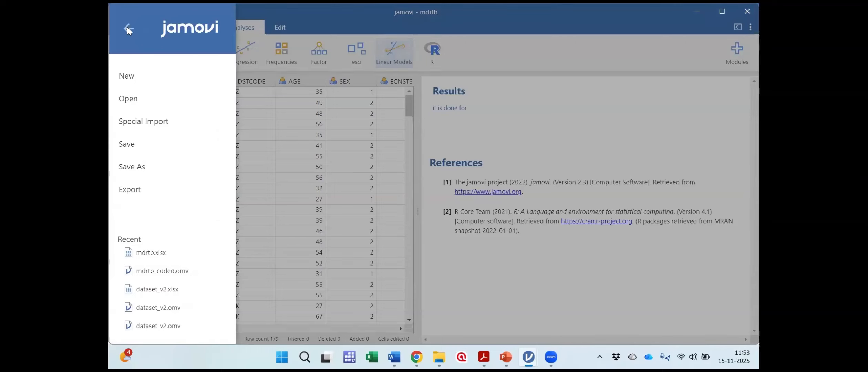
{"action": "left_click", "coordinate": [327, 10]}
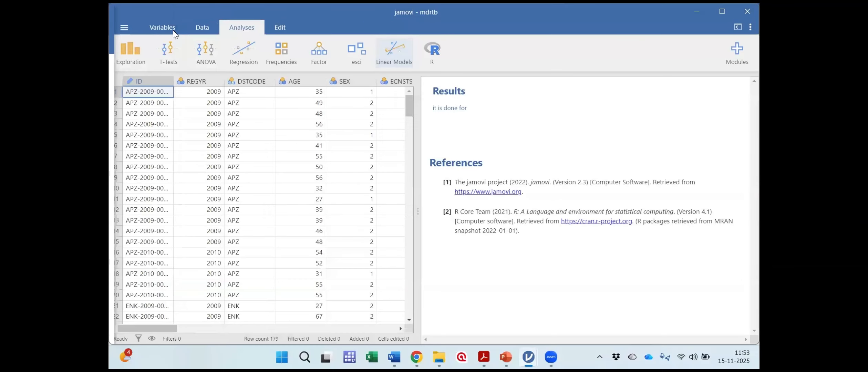
{"action": "left_click", "coordinate": [124, 28]}
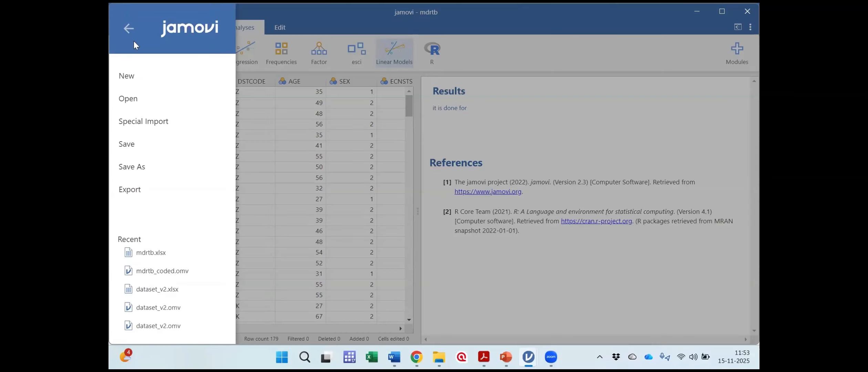
{"action": "left_click", "coordinate": [135, 99]}
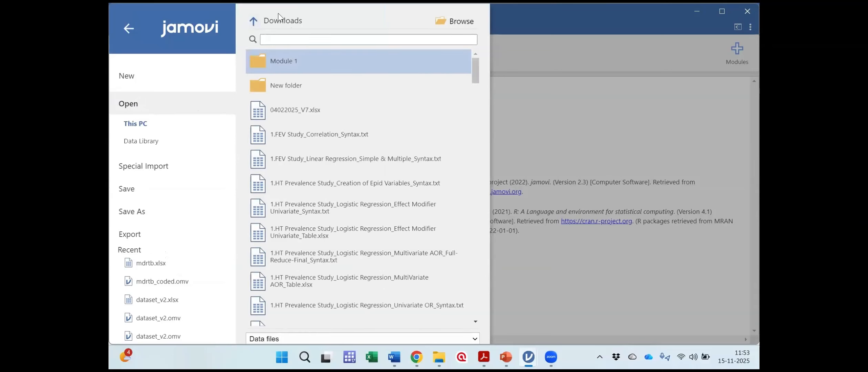
{"action": "left_click", "coordinate": [453, 21]}
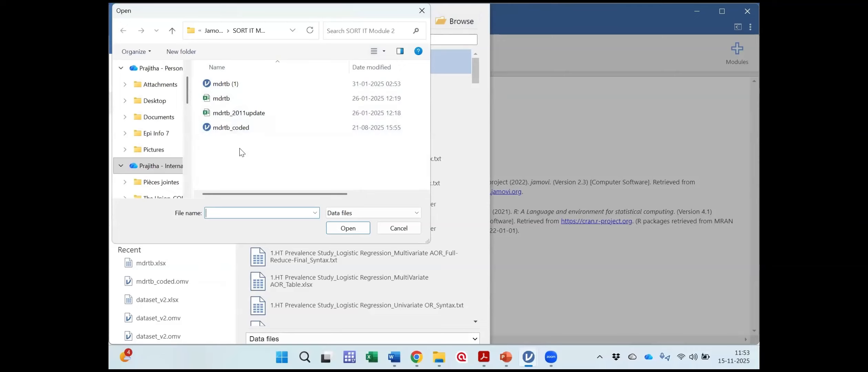
{"action": "left_click", "coordinate": [189, 130]}
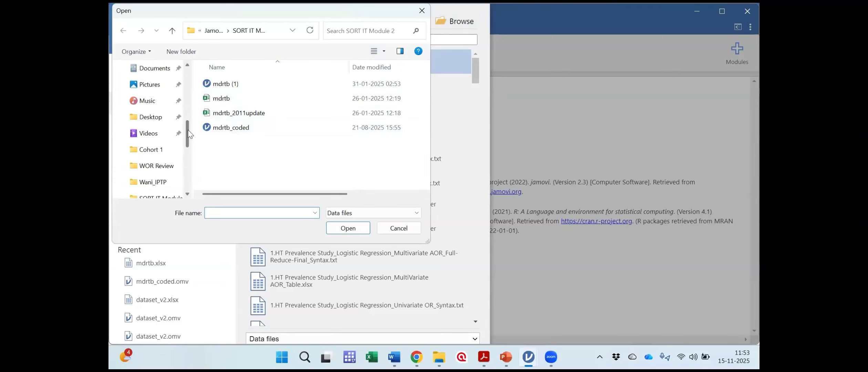
{"action": "left_click", "coordinate": [188, 104]}
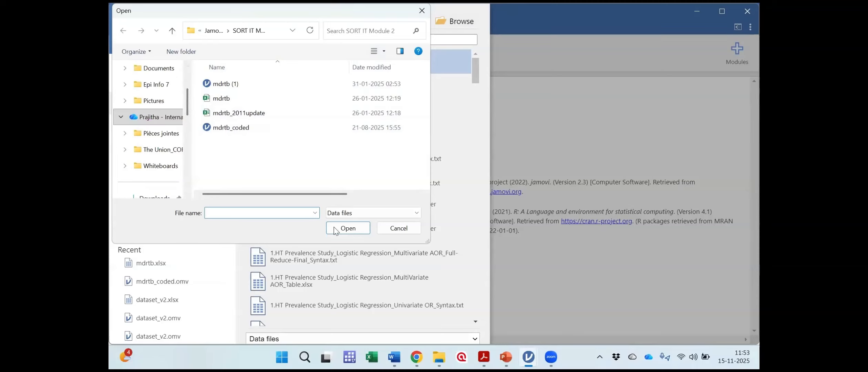
{"action": "left_click", "coordinate": [422, 10]}
{"action": "key", "text": "Escape"}
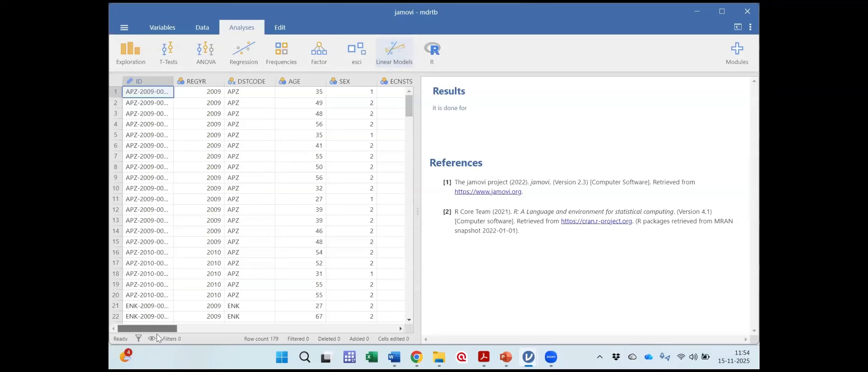
Widen the data sheet against the results area so the columns up to HIV show.
{"action": "left_click_drag", "start_coordinate": [420, 212], "coordinate": [587, 209]}
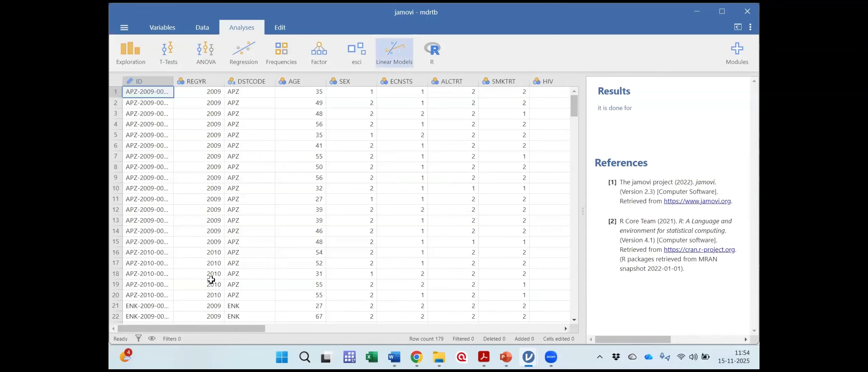
{"action": "left_click_drag", "start_coordinate": [208, 332], "coordinate": [168, 306]}
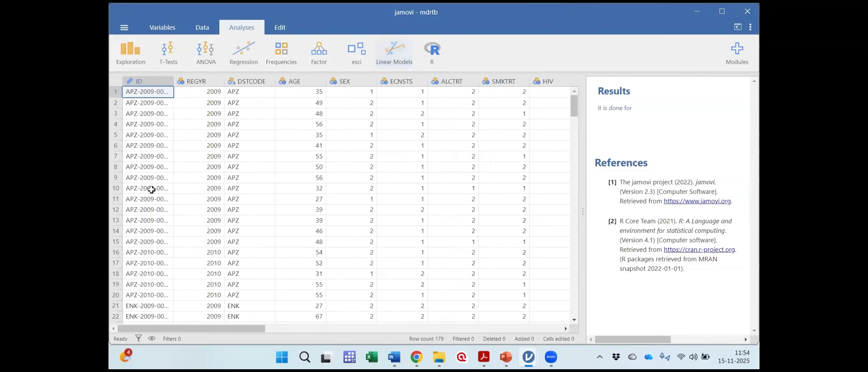
Open the ID variable's properties from its column header in the data sheet and close them, going through this twice.
{"action": "left_click", "coordinate": [146, 80]}
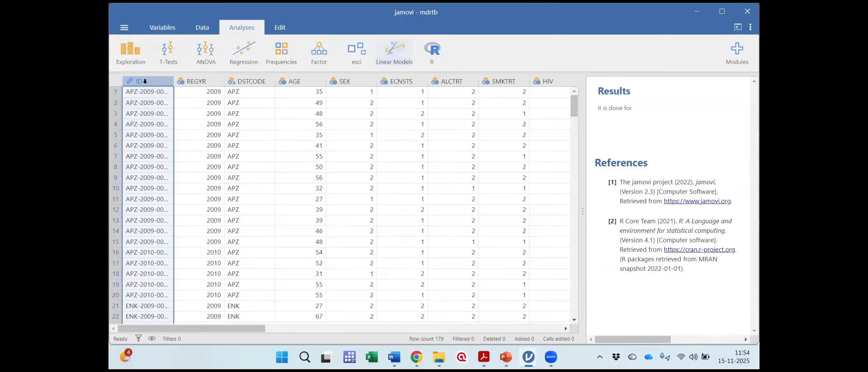
{"action": "double_click", "coordinate": [144, 81]}
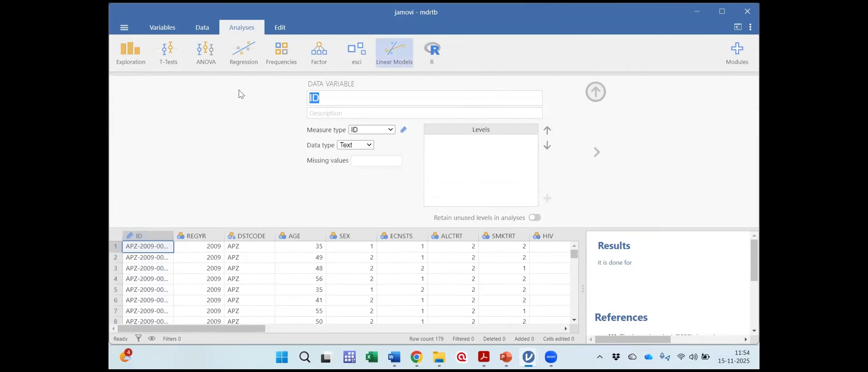
{"action": "left_click", "coordinate": [325, 98]}
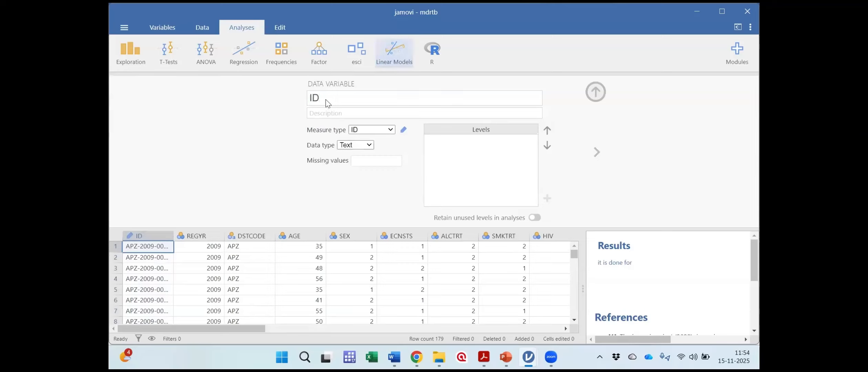
{"action": "left_click", "coordinate": [603, 95]}
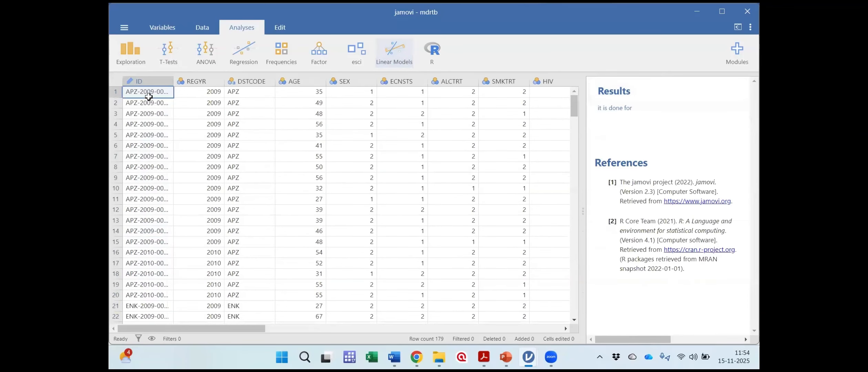
{"action": "left_click", "coordinate": [144, 82]}
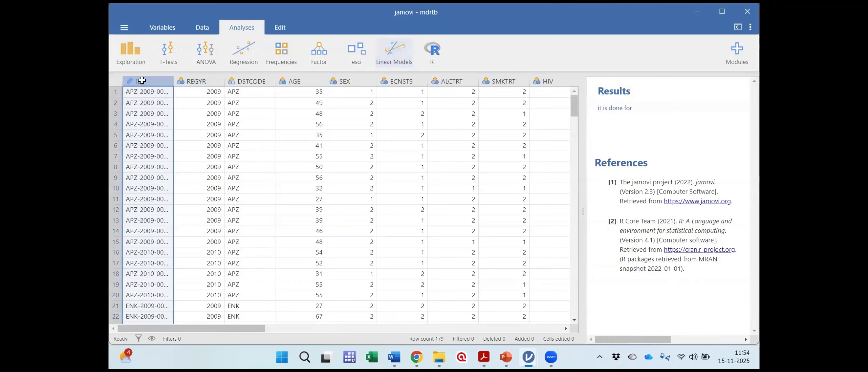
{"action": "double_click", "coordinate": [142, 80]}
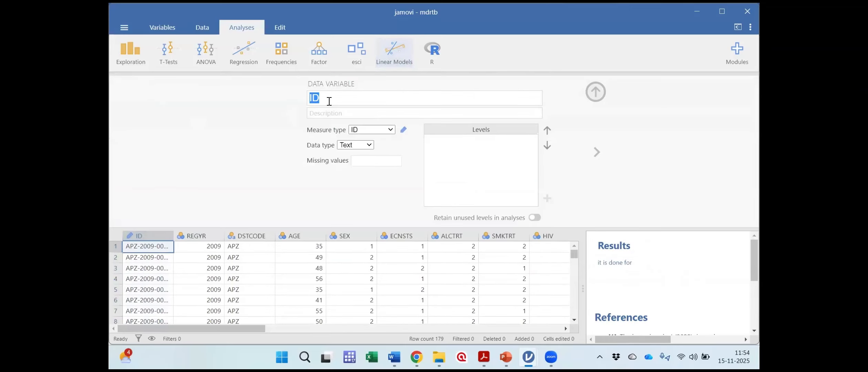
{"action": "left_click", "coordinate": [318, 100]}
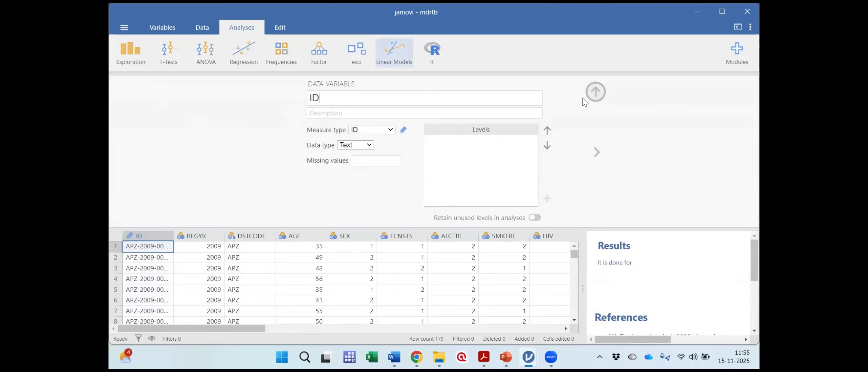
{"action": "left_click", "coordinate": [596, 92]}
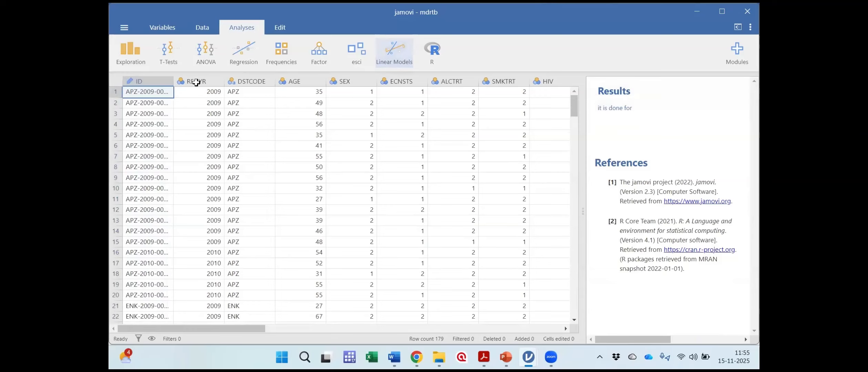
Open the ID variable's properties from the variable list and close them again.
{"action": "left_click", "coordinate": [162, 26]}
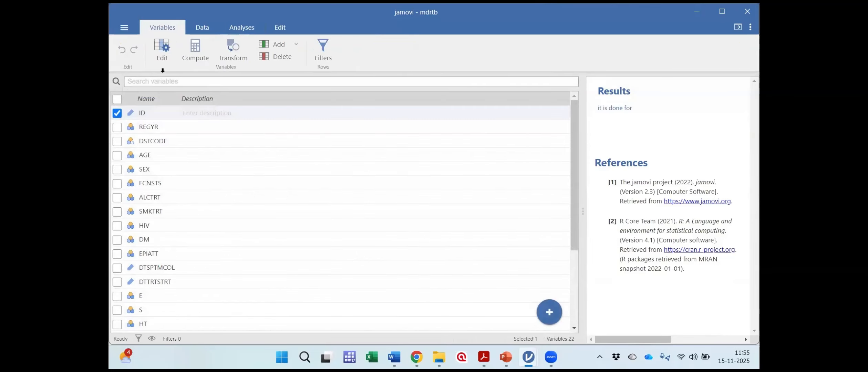
{"action": "double_click", "coordinate": [117, 113]}
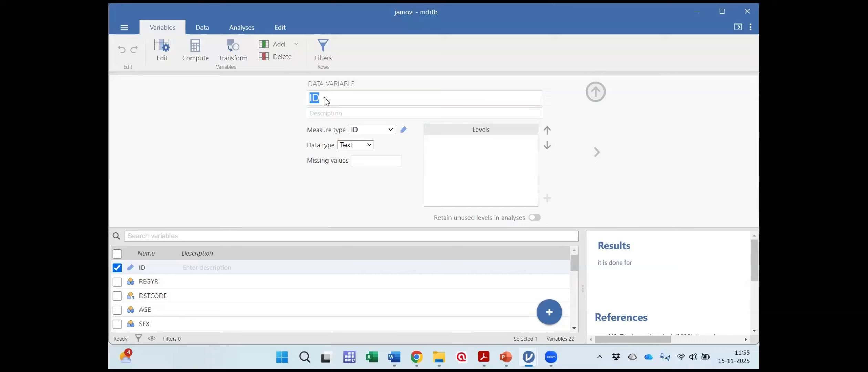
{"action": "left_click", "coordinate": [600, 94]}
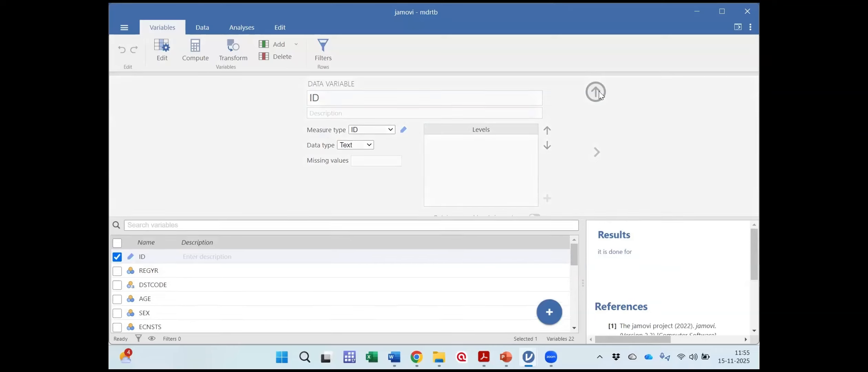
Return to the data sheet and open the setup of the ID variable.
{"action": "left_click", "coordinate": [199, 31]}
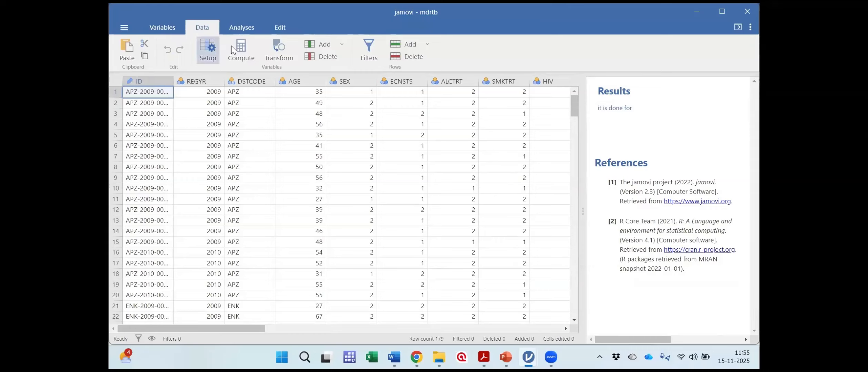
{"action": "left_click", "coordinate": [209, 48]}
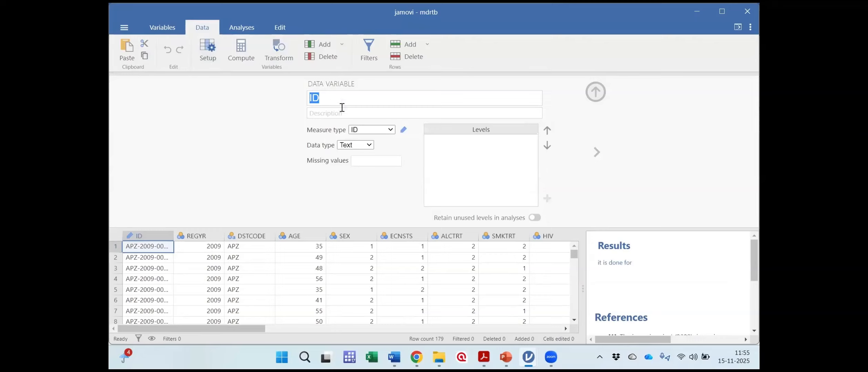
Close the ID variable's setup and reopen it from its column header in the data sheet.
{"action": "left_click", "coordinate": [335, 97]}
{"action": "left_click", "coordinate": [593, 94]}
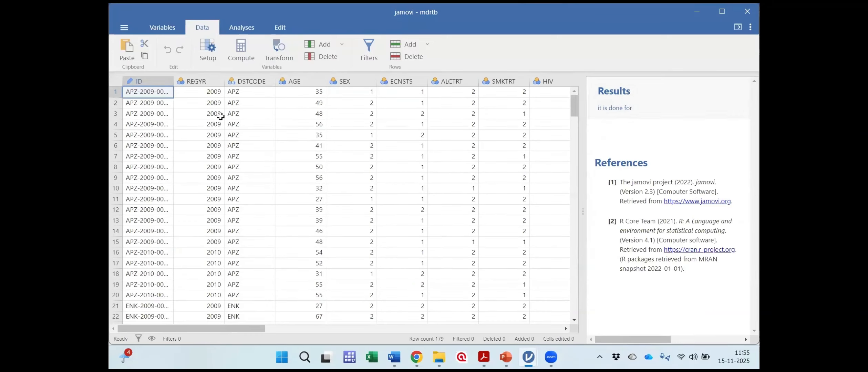
{"action": "double_click", "coordinate": [150, 81]}
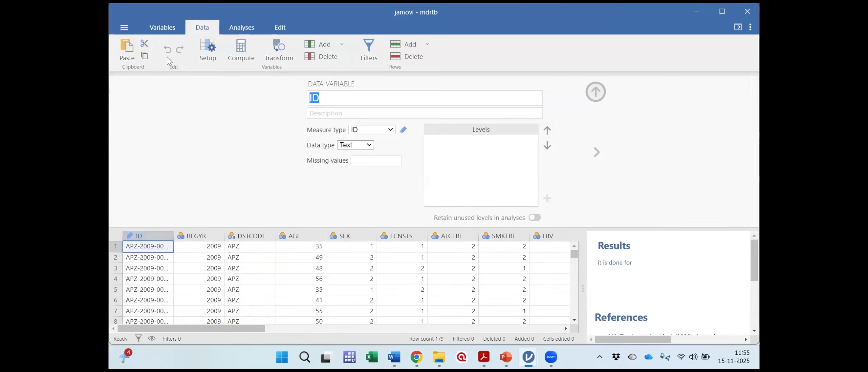
In the variable list, view the setup of REGYR, and try ticking ID and REGYR together.
{"action": "left_click", "coordinate": [165, 31]}
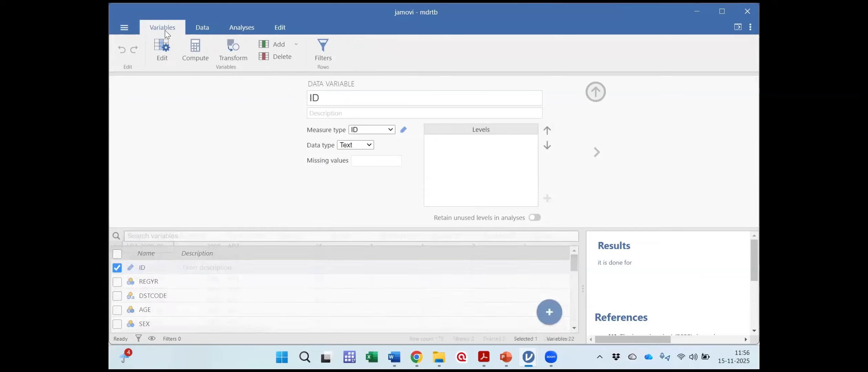
{"action": "left_click", "coordinate": [119, 282]}
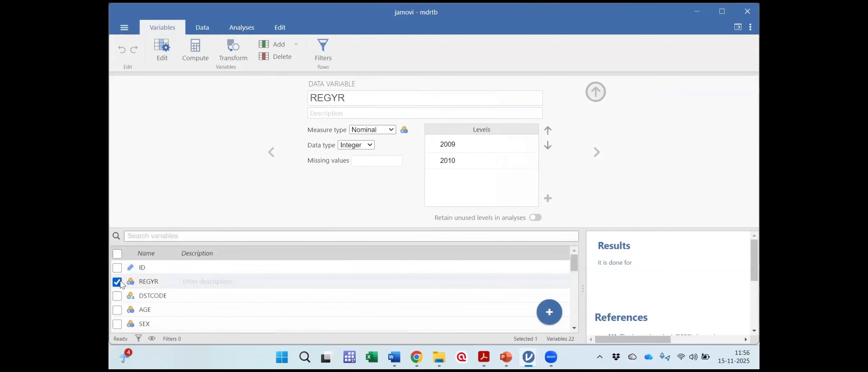
{"action": "left_click", "coordinate": [118, 268]}
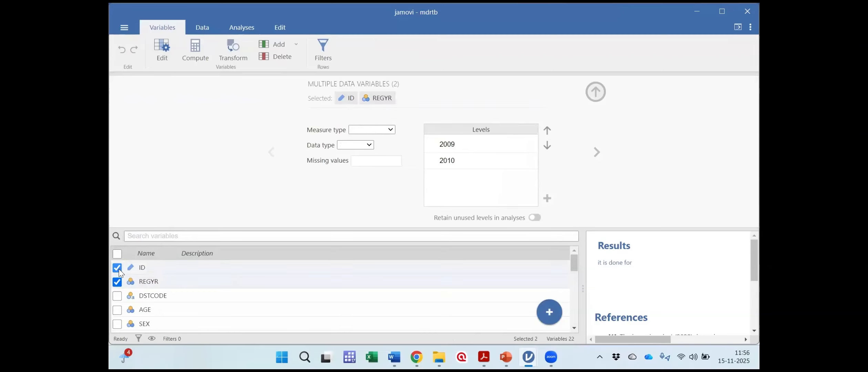
{"action": "left_click", "coordinate": [119, 273]}
Return to the data sheet, open the setup of the ID variable and go over its name and description fields.
{"action": "left_click", "coordinate": [199, 32]}
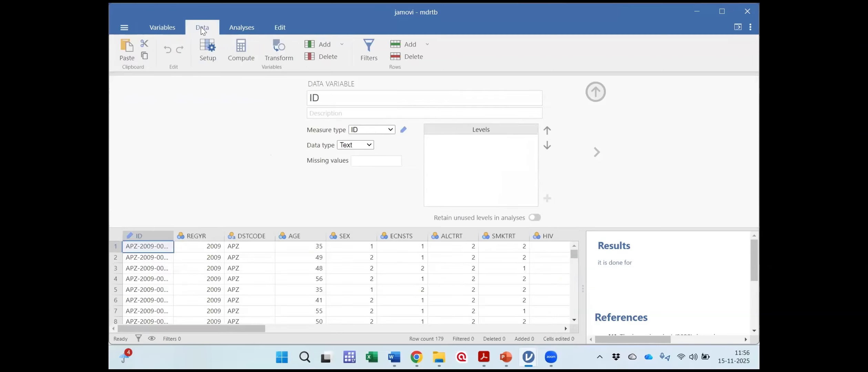
{"action": "left_click", "coordinate": [206, 49]}
{"action": "left_click", "coordinate": [206, 49]}
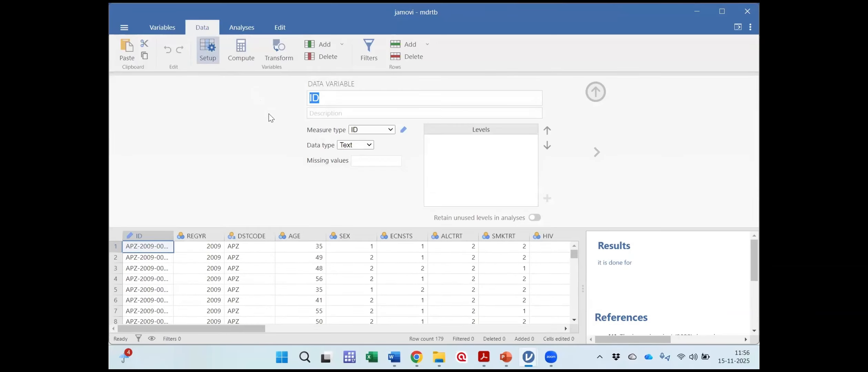
{"action": "left_click", "coordinate": [330, 99]}
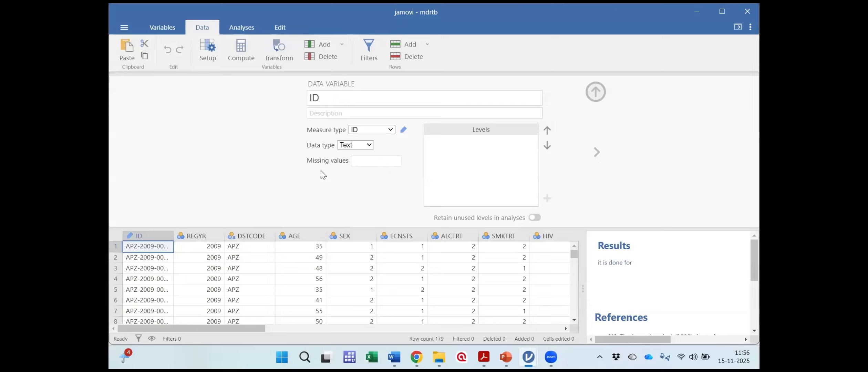
{"action": "double_click", "coordinate": [344, 101]}
{"action": "left_click", "coordinate": [344, 101]}
{"action": "left_click", "coordinate": [342, 116]}
Copy the label "Unique laboratory identifier" from the mdrtb_codebook document in Word and paste it as the ID variable's description in jamovi.
{"action": "left_click", "coordinate": [393, 357]}
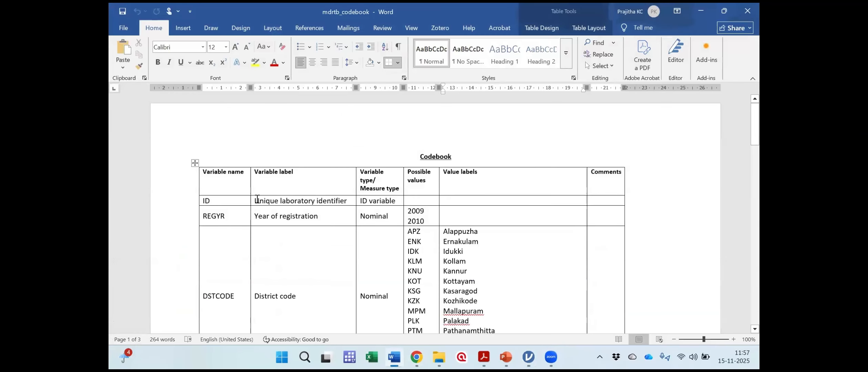
{"action": "left_click_drag", "start_coordinate": [254, 201], "coordinate": [346, 200]}
{"action": "key", "text": "ctrl+c"}
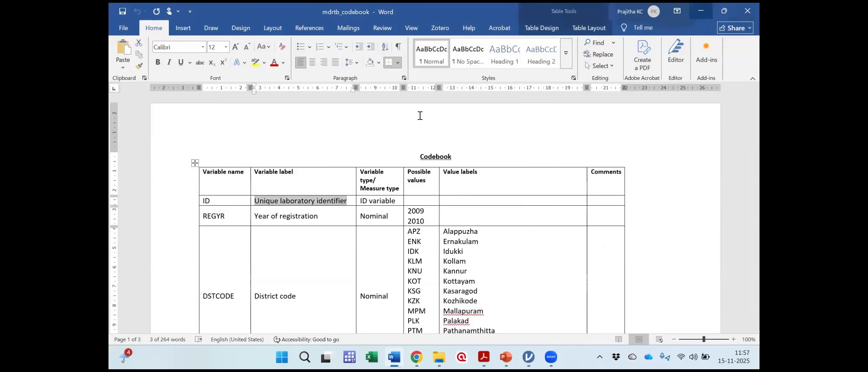
{"action": "key", "text": "alt+Tab"}
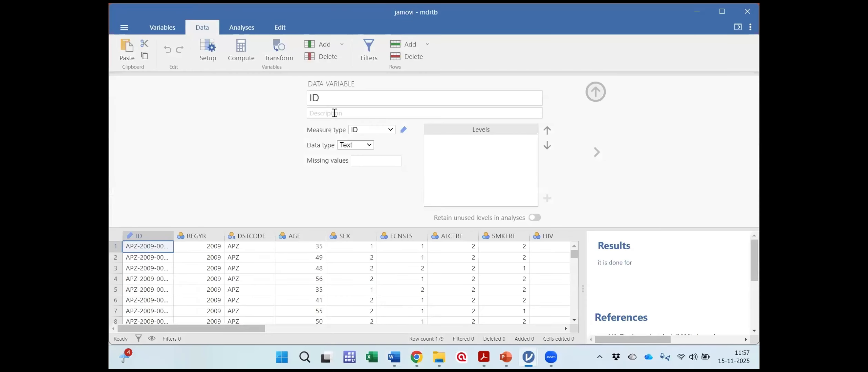
{"action": "left_click", "coordinate": [310, 113]}
{"action": "left_click", "coordinate": [341, 113]}
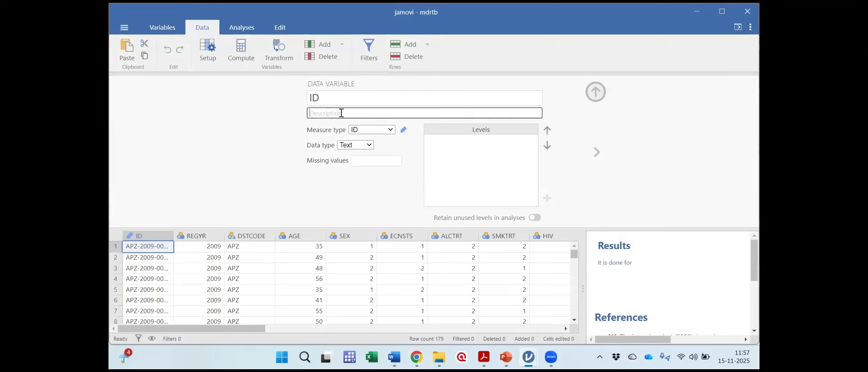
{"action": "key", "text": "ctrl+v"}
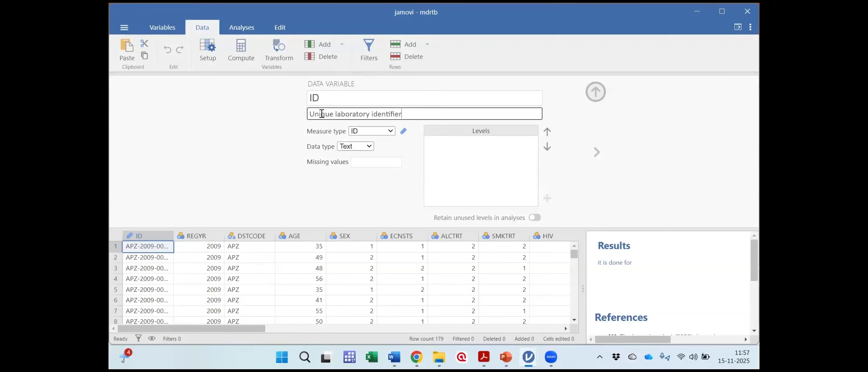
Go through the measure type and data type options of the ID variable, choosing ID and Text.
{"action": "left_click", "coordinate": [391, 132]}
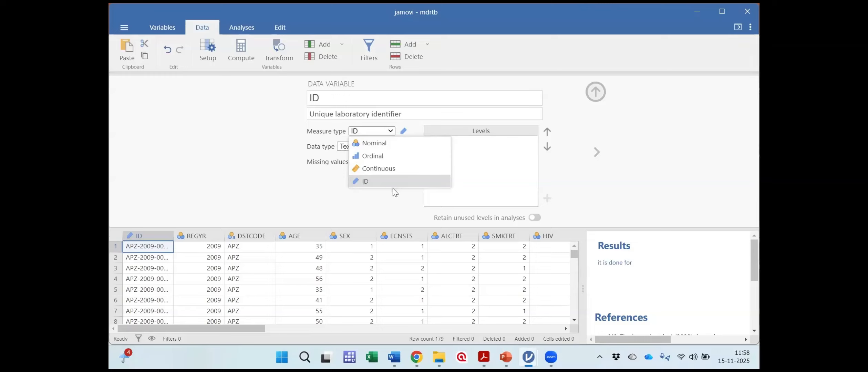
{"action": "left_click", "coordinate": [374, 184]}
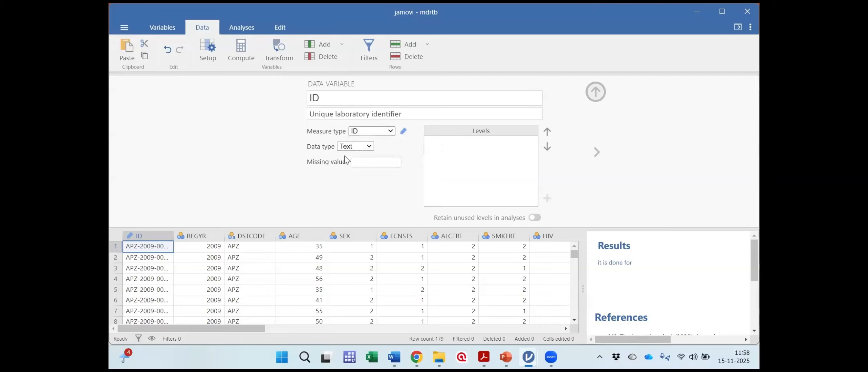
{"action": "left_click", "coordinate": [370, 144]}
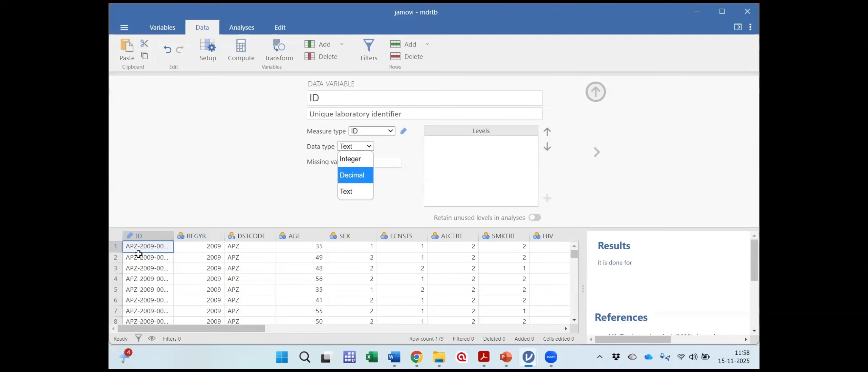
{"action": "left_click", "coordinate": [350, 191]}
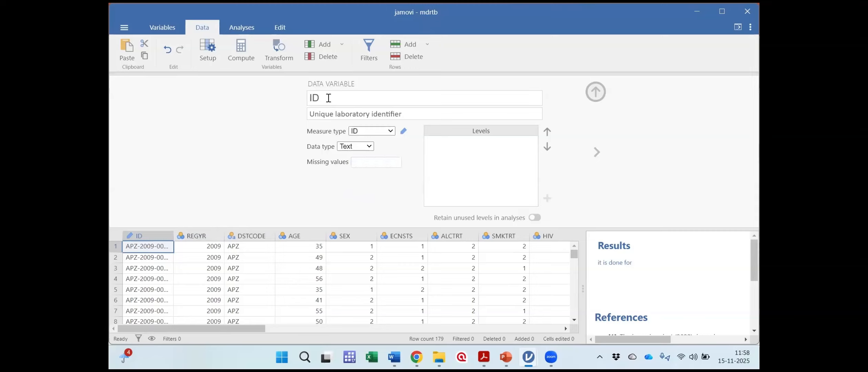
Browse the variable setups forward from ID to AGE and back to ID.
{"action": "left_click", "coordinate": [597, 152]}
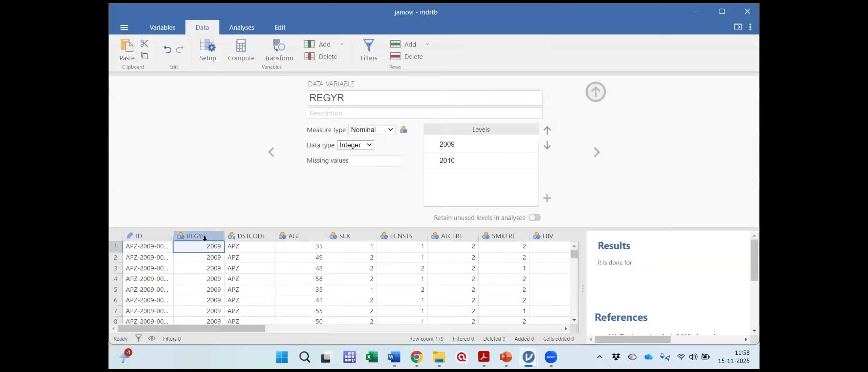
{"action": "left_click", "coordinate": [597, 153]}
{"action": "left_click", "coordinate": [597, 153]}
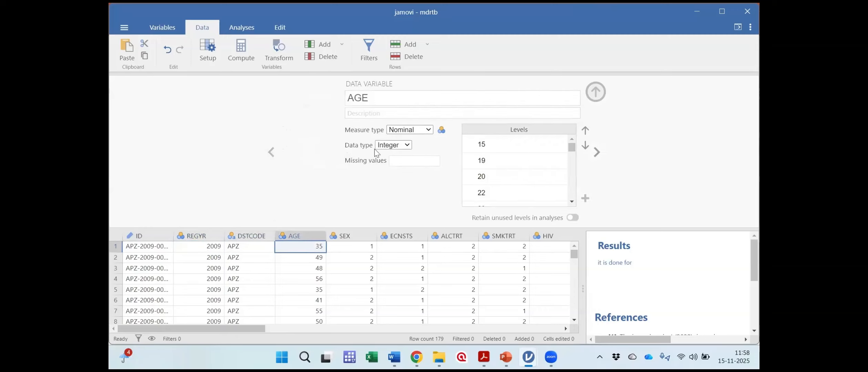
{"action": "left_click", "coordinate": [272, 153]}
{"action": "left_click", "coordinate": [272, 153]}
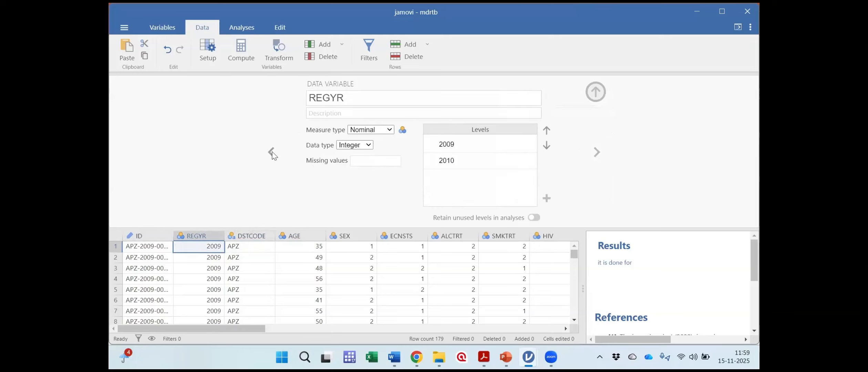
{"action": "left_click", "coordinate": [272, 154]}
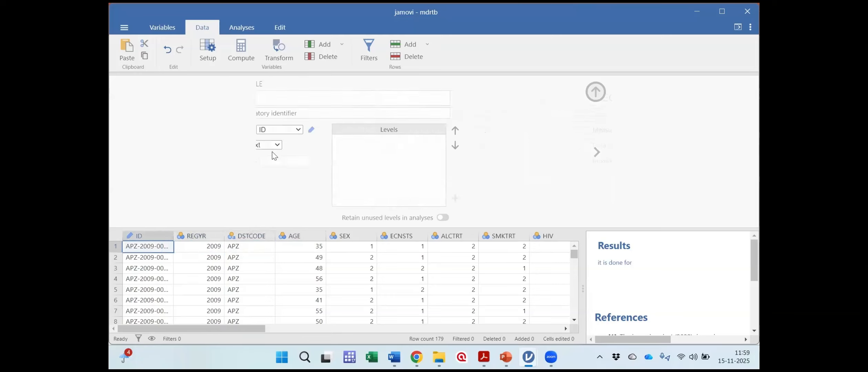
Select the ID column, close the variable setup and open the setup of REGYR from its column header.
{"action": "left_click", "coordinate": [137, 232]}
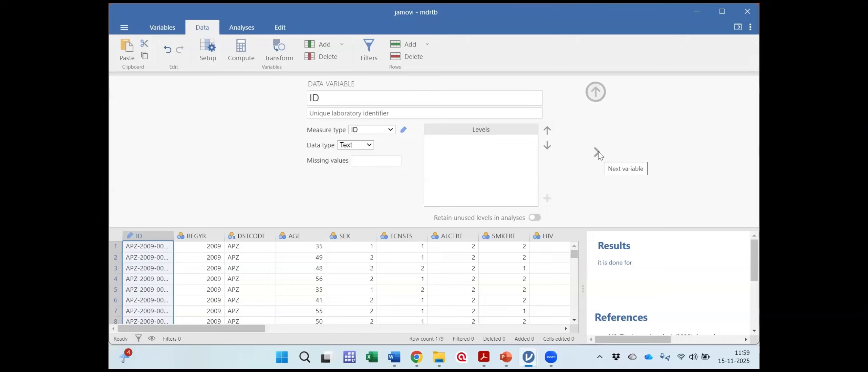
{"action": "left_click", "coordinate": [596, 91]}
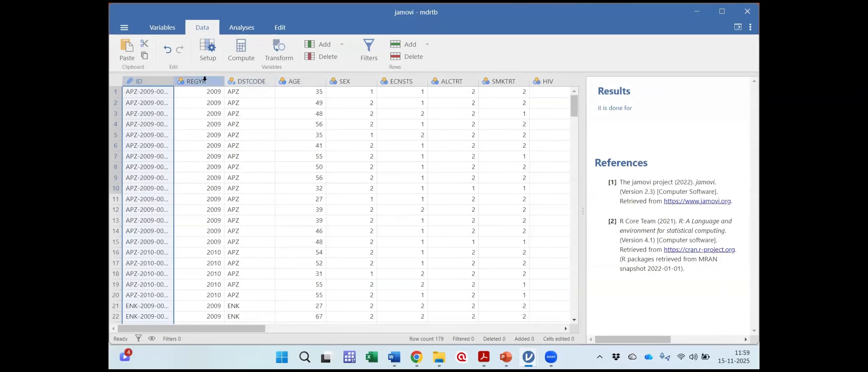
{"action": "double_click", "coordinate": [192, 82]}
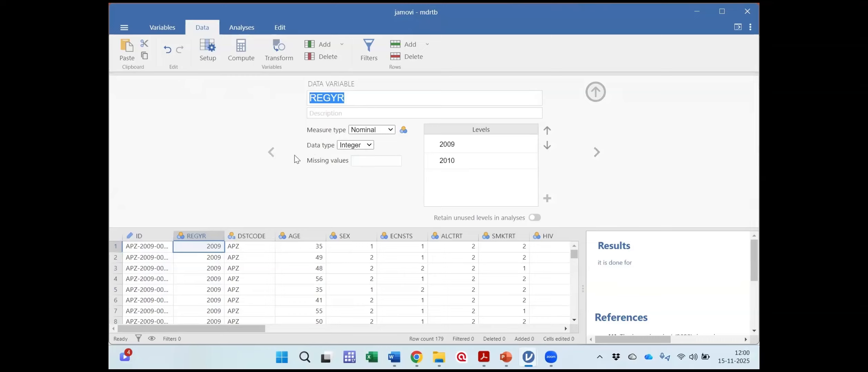
Browse the neighbouring variable setups up to SEX and return to REGYR.
{"action": "left_click", "coordinate": [271, 153]}
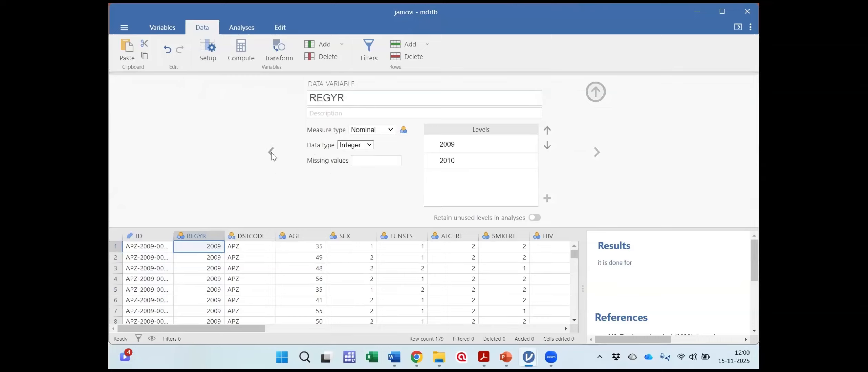
{"action": "left_click", "coordinate": [597, 157]}
{"action": "left_click", "coordinate": [597, 154]}
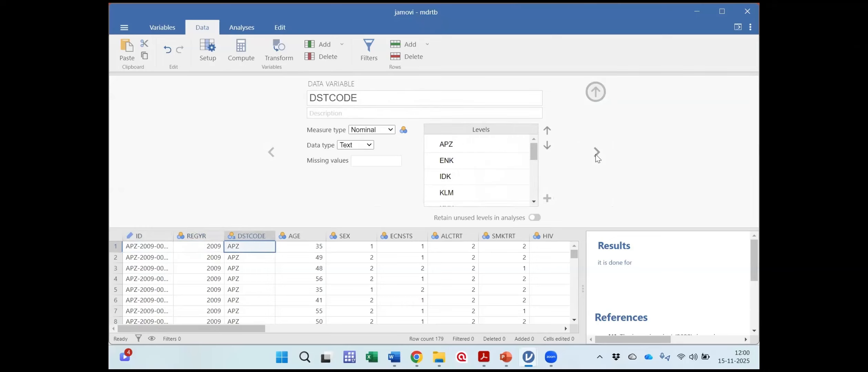
{"action": "left_click", "coordinate": [596, 154]}
{"action": "left_click", "coordinate": [596, 154]}
{"action": "left_click", "coordinate": [278, 158]}
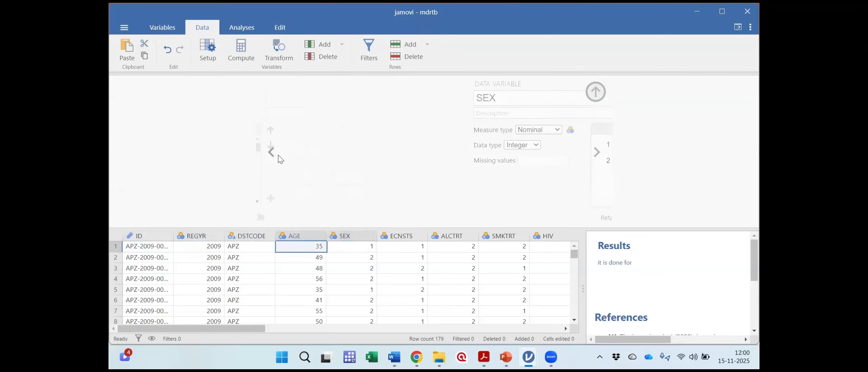
{"action": "left_click", "coordinate": [278, 158]}
{"action": "left_click", "coordinate": [278, 158]}
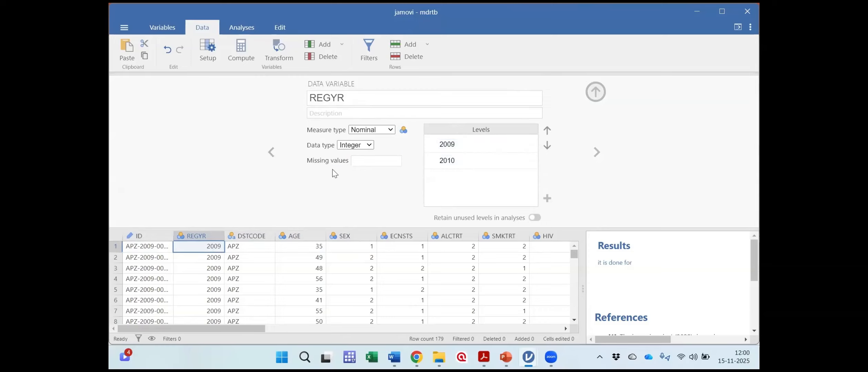
Open the setup of DSTCODE and look through its list of levels.
{"action": "left_click", "coordinate": [601, 157]}
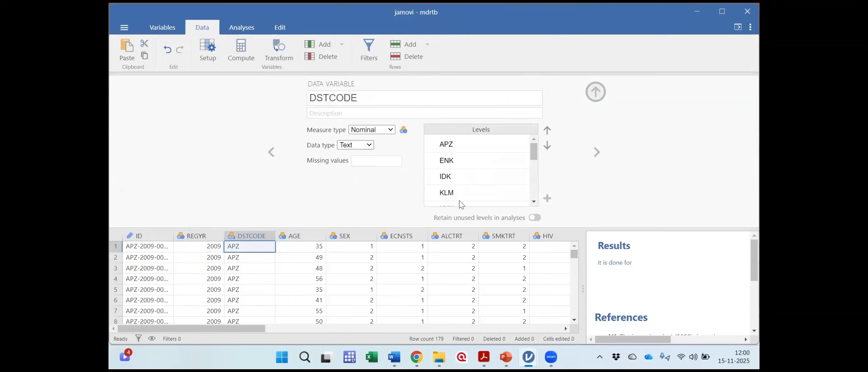
{"action": "left_click", "coordinate": [530, 156]}
{"action": "left_click_drag", "start_coordinate": [534, 154], "coordinate": [534, 140]}
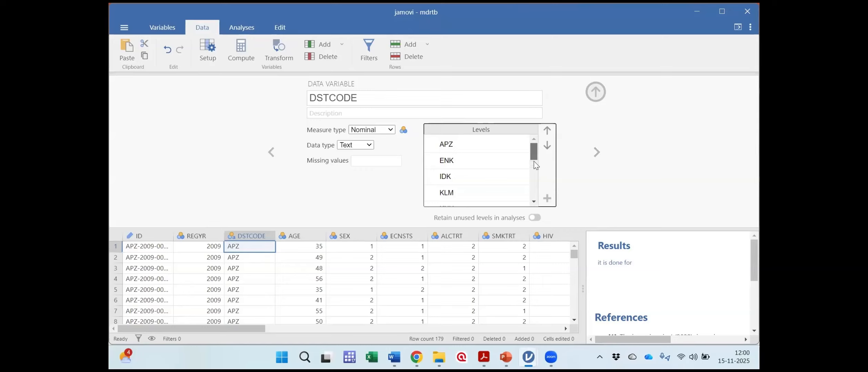
{"action": "left_click_drag", "start_coordinate": [536, 165], "coordinate": [535, 146]}
Move on to the AGE variable's setup and open its measure type options.
{"action": "left_click", "coordinate": [598, 153]}
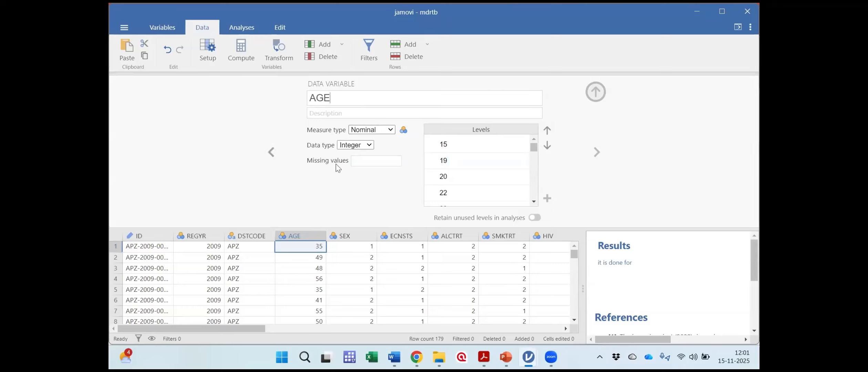
{"action": "left_click", "coordinate": [391, 129]}
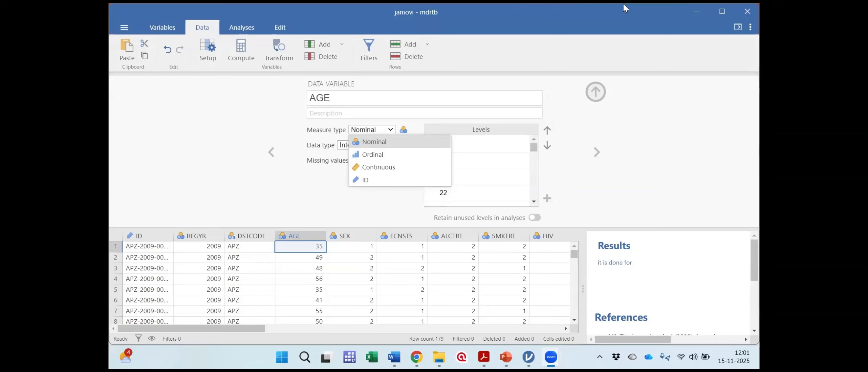
Switch to the untitled jamovi window and open its list of installed modules.
{"action": "mouse_move", "coordinate": [529, 357]}
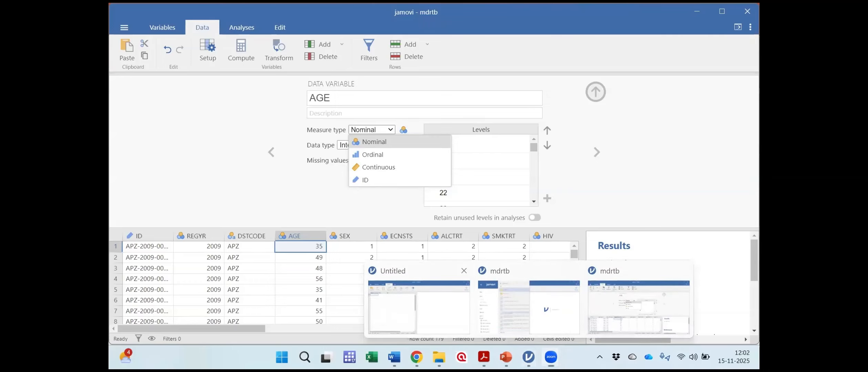
{"action": "left_click", "coordinate": [419, 303]}
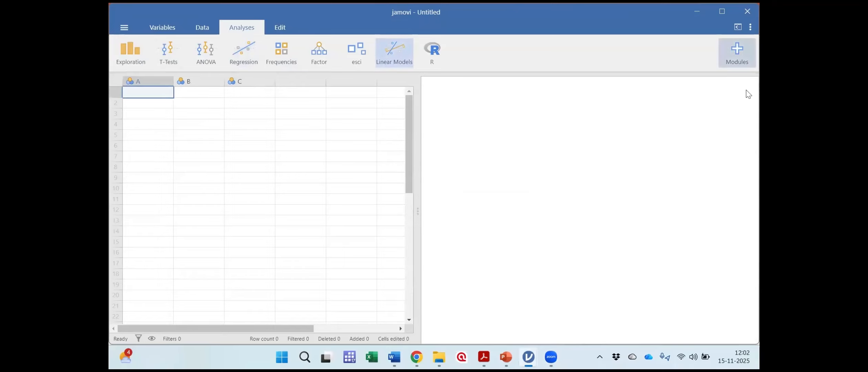
{"action": "left_click", "coordinate": [737, 53]}
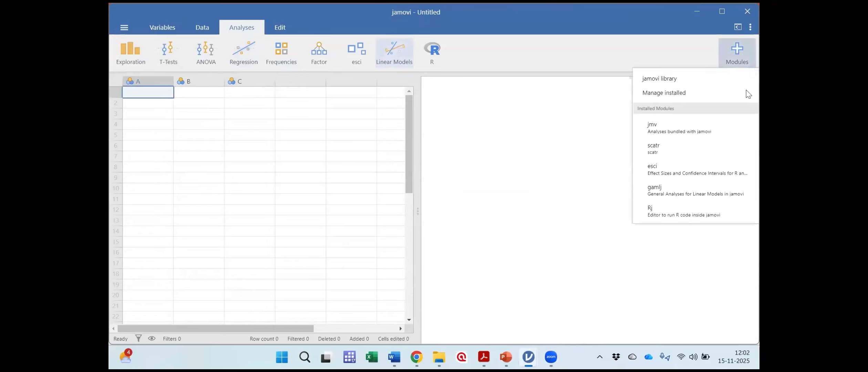
View the available modules in the jamovi library and switch back to the mdrtb window with the AGE setup.
{"action": "left_click", "coordinate": [679, 78]}
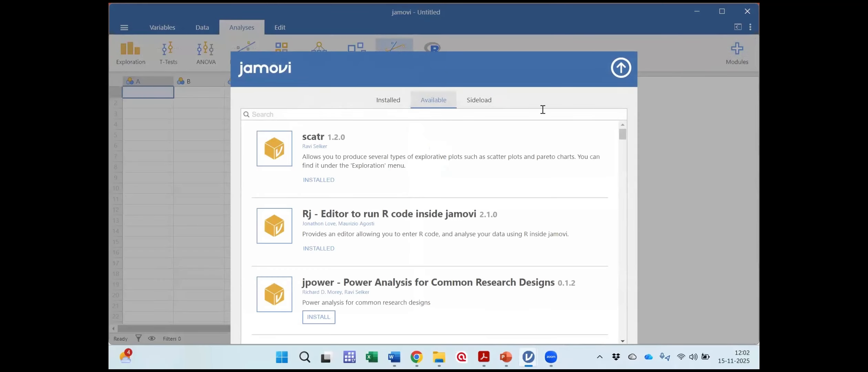
{"action": "left_click", "coordinate": [648, 78]}
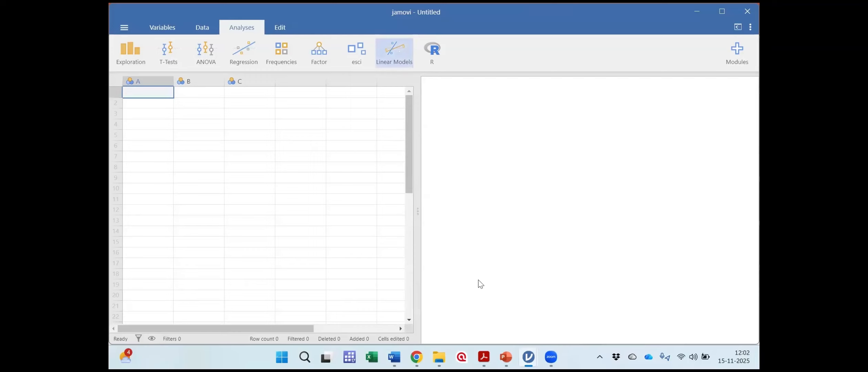
{"action": "mouse_move", "coordinate": [528, 357]}
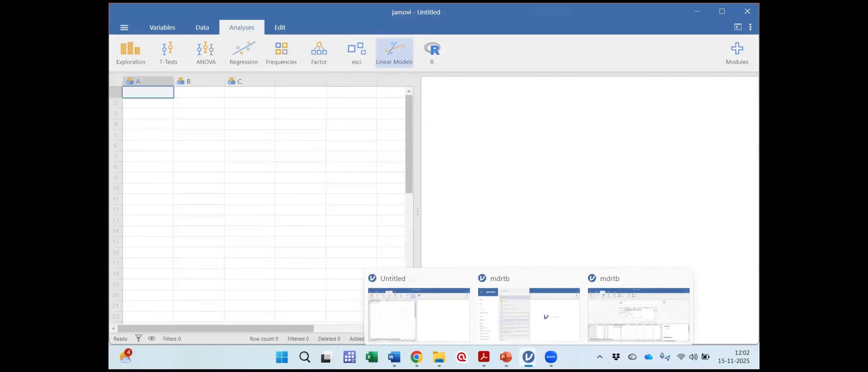
{"action": "left_click", "coordinate": [621, 303]}
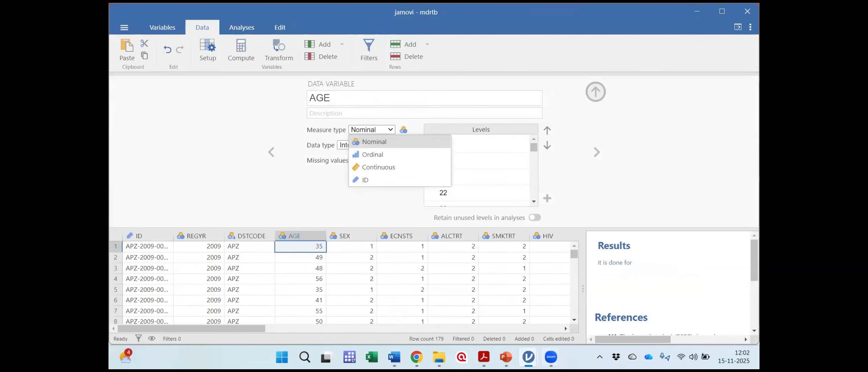
{"action": "left_click", "coordinate": [572, 318]}
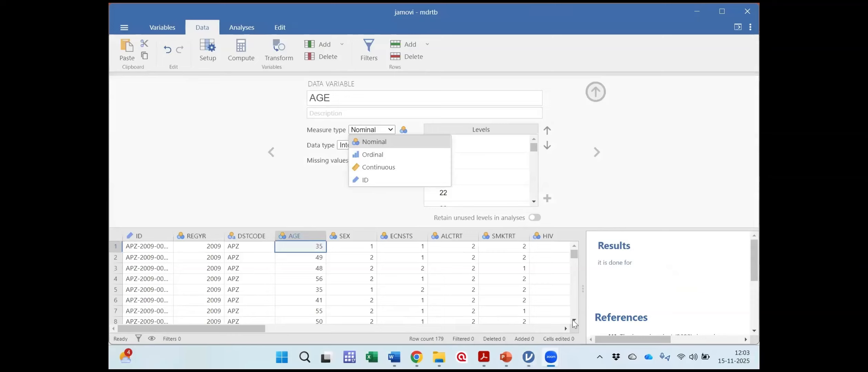
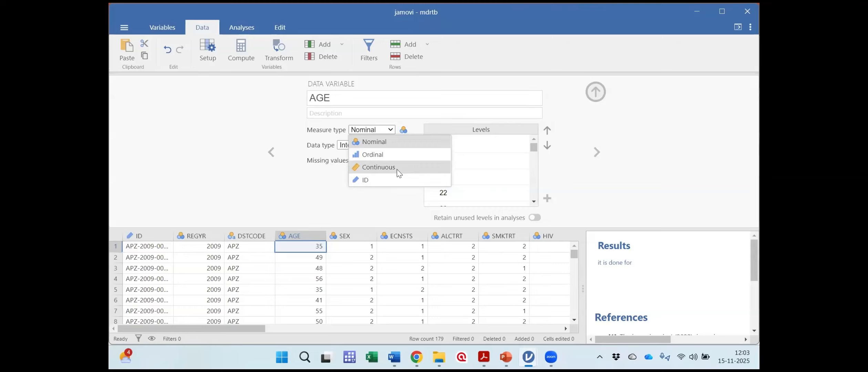
Set AGE's measure type to Continuous and keep its data type as Integer.
{"action": "left_click", "coordinate": [379, 168]}
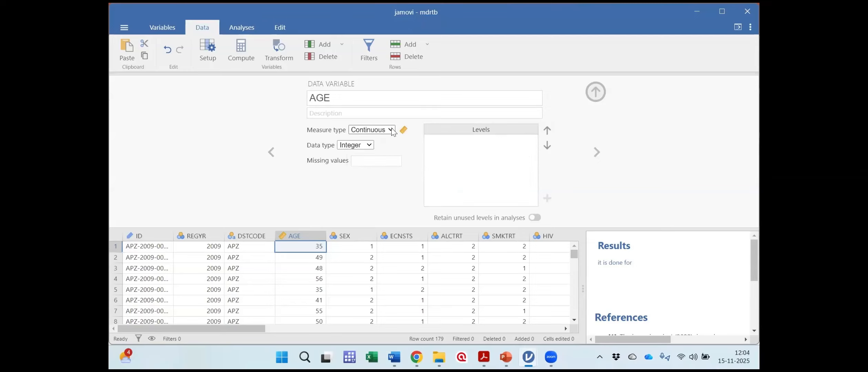
{"action": "left_click", "coordinate": [369, 145]}
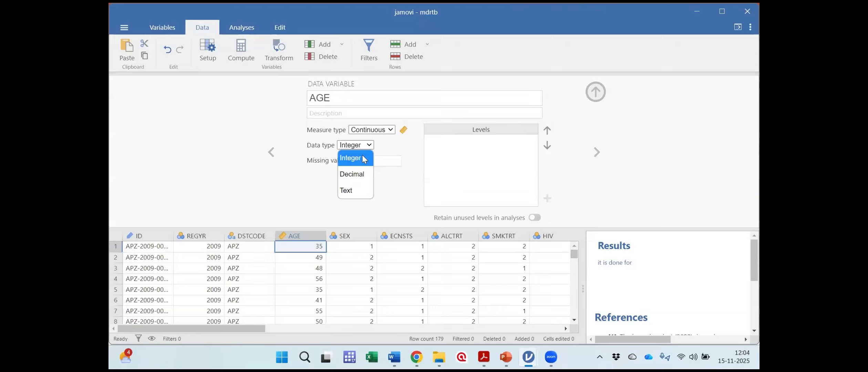
{"action": "left_click", "coordinate": [362, 157]}
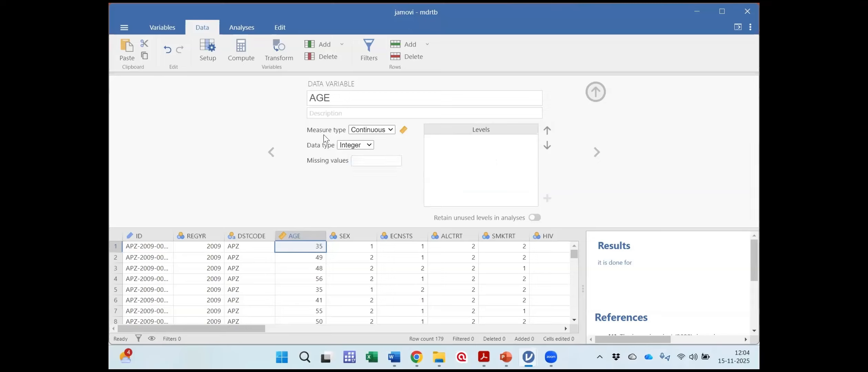
Try the Nominal measure type for AGE and return it to Continuous.
{"action": "left_click", "coordinate": [389, 131]}
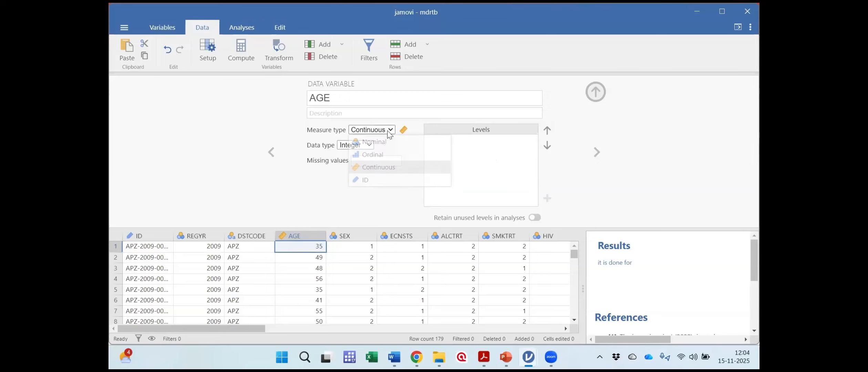
{"action": "left_click", "coordinate": [384, 140]}
{"action": "left_click", "coordinate": [391, 131]}
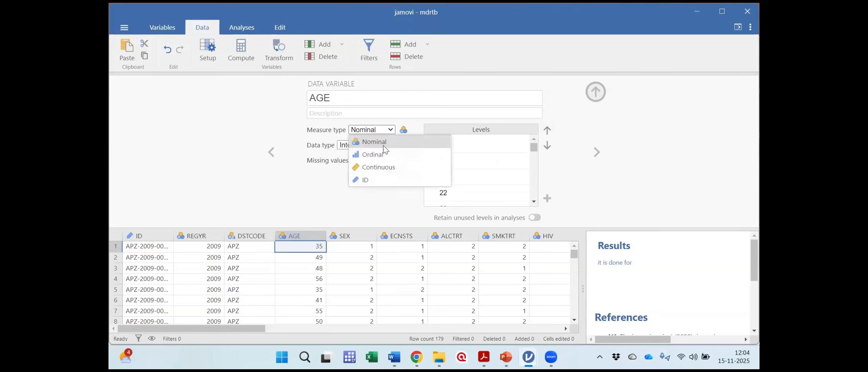
{"action": "left_click", "coordinate": [381, 169]}
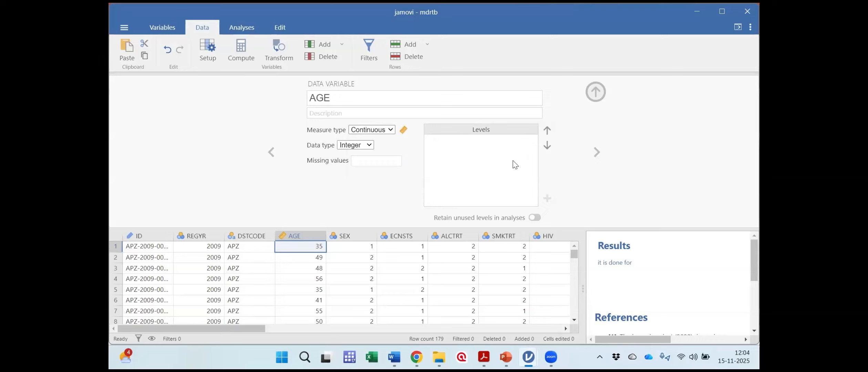
Make AGE Nominal once more to inspect its first level, 15, and restore the Continuous measure type.
{"action": "left_click", "coordinate": [394, 131]}
{"action": "left_click", "coordinate": [384, 143]}
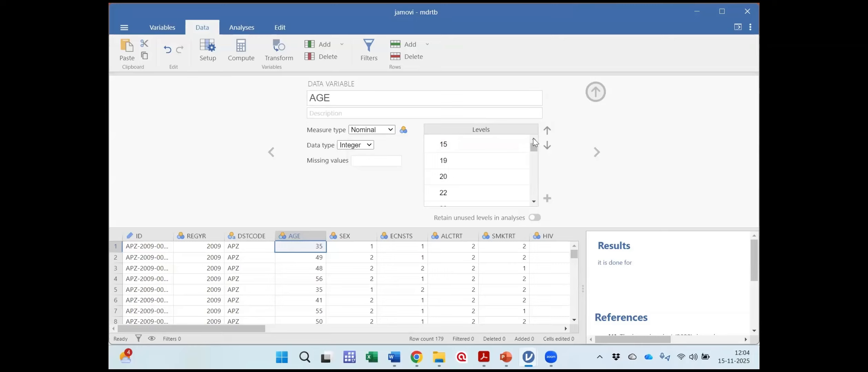
{"action": "left_click", "coordinate": [461, 146]}
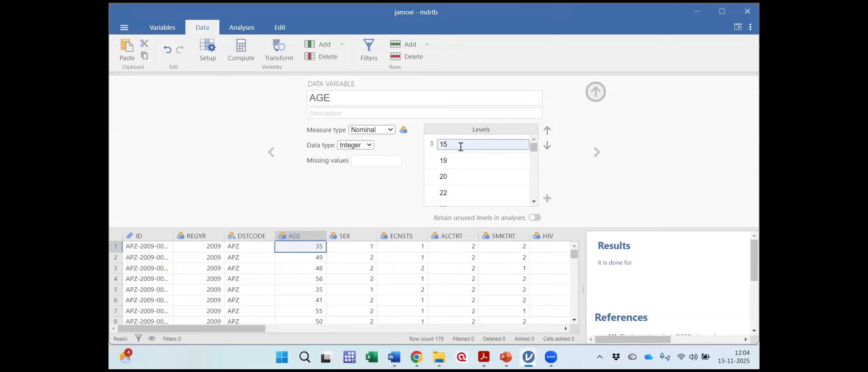
{"action": "double_click", "coordinate": [460, 146]}
{"action": "left_click", "coordinate": [460, 145]}
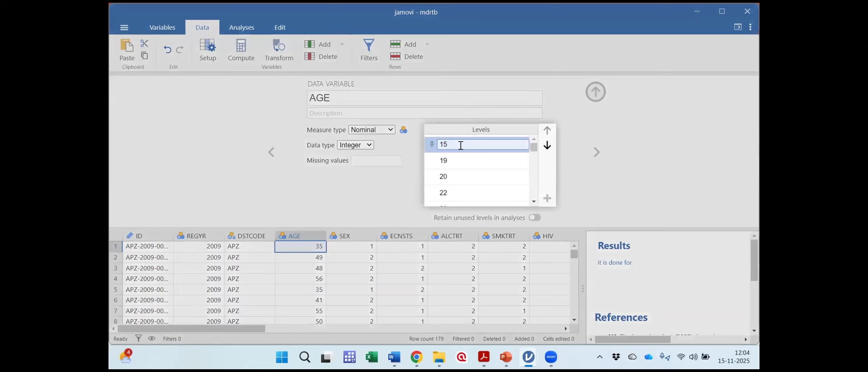
{"action": "left_click", "coordinate": [392, 129]}
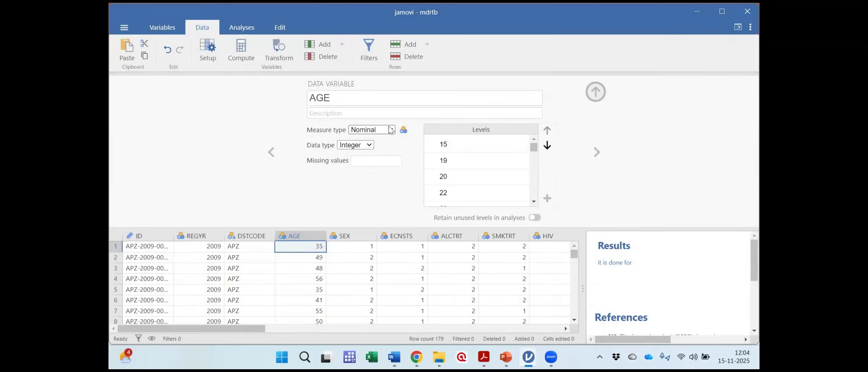
{"action": "left_click", "coordinate": [391, 130]}
{"action": "left_click", "coordinate": [381, 169]}
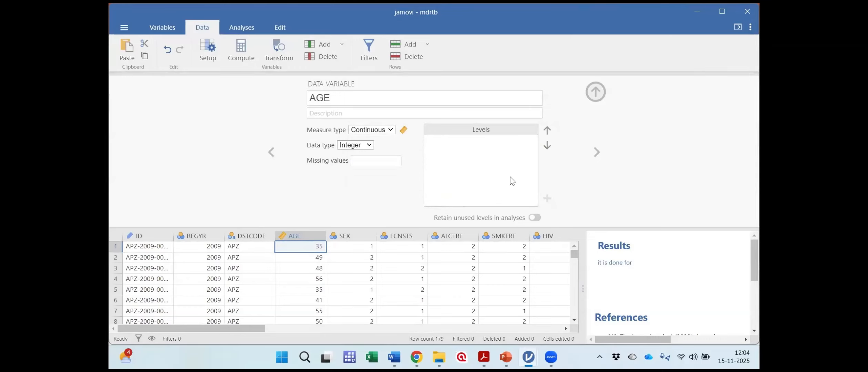
Open the setup of SEX and look up its value labels in the mdrtb_codebook Word document.
{"action": "left_click", "coordinate": [597, 152]}
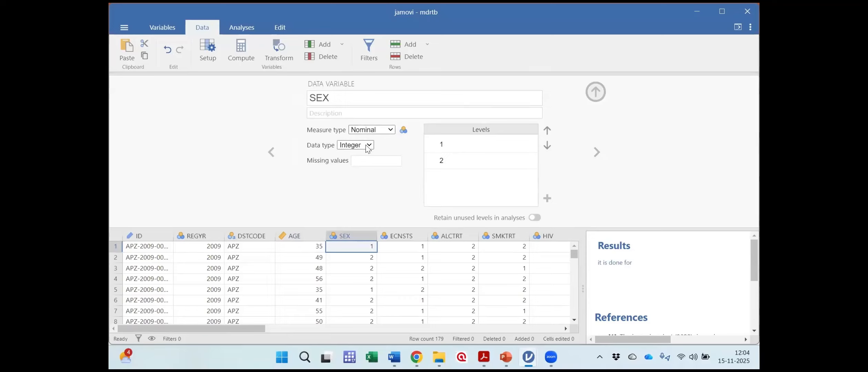
{"action": "left_click", "coordinate": [446, 144]}
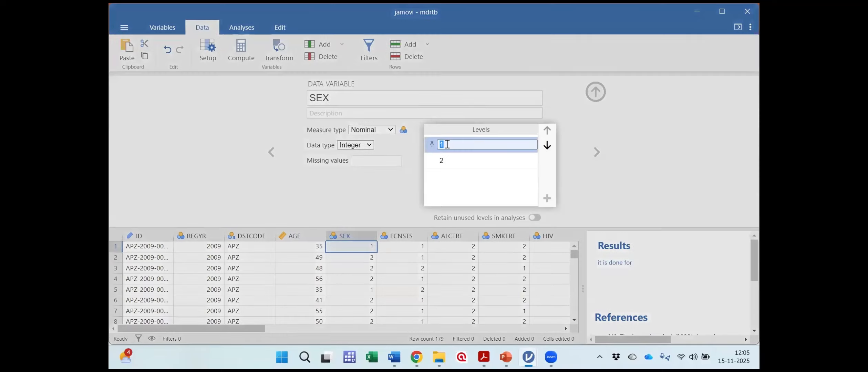
{"action": "left_click", "coordinate": [450, 159]}
{"action": "left_click", "coordinate": [456, 144]}
{"action": "left_click", "coordinate": [394, 357]}
{"action": "left_click", "coordinate": [302, 236]}
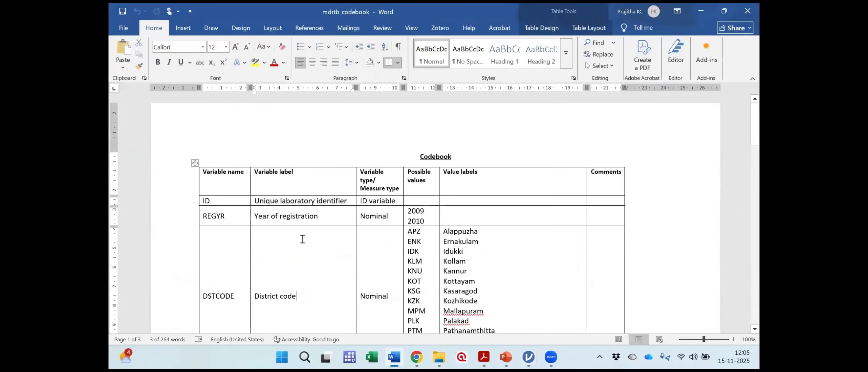
{"action": "scroll", "coordinate": [301, 236], "scroll_direction": "down", "scroll_amount": 4}
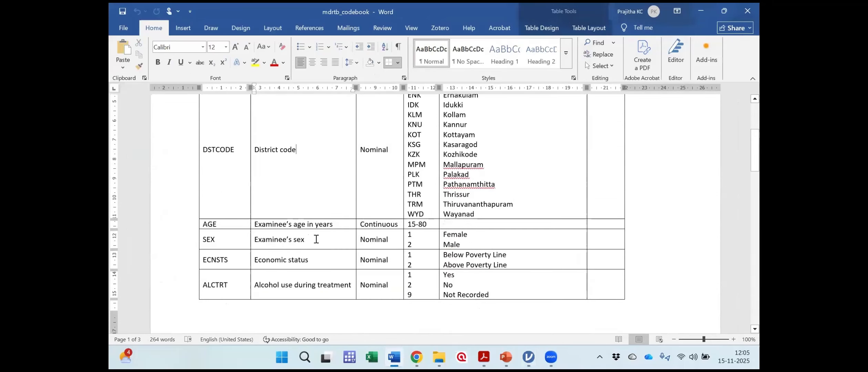
{"action": "left_click", "coordinate": [479, 236]}
{"action": "left_click", "coordinate": [701, 12]}
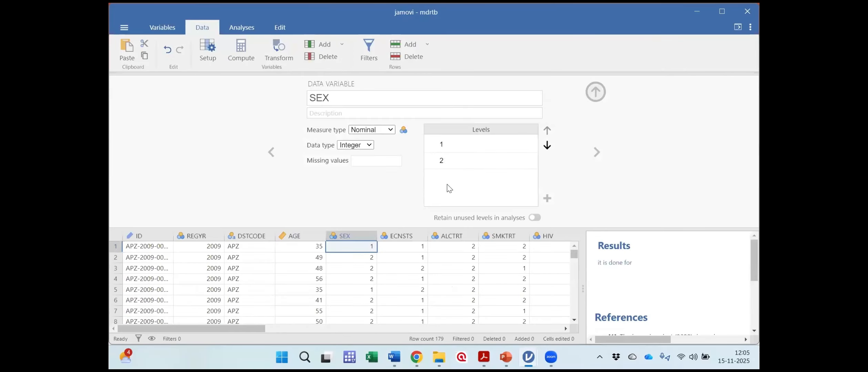
Label the levels of SEX in jamovi as Female for 1 and Male for 2.
{"action": "left_click", "coordinate": [454, 145]}
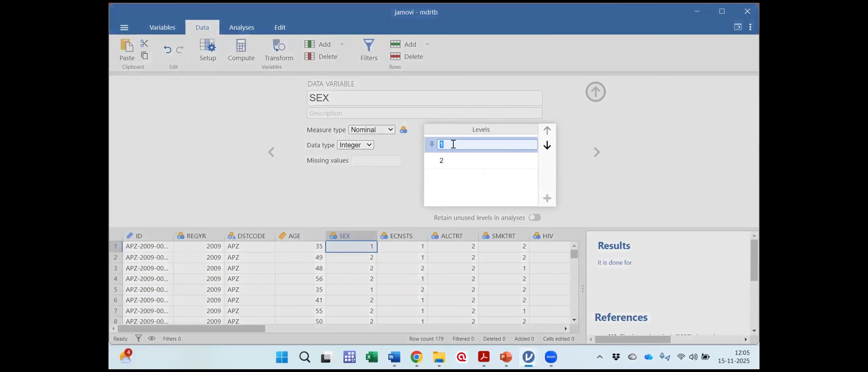
{"action": "left_click", "coordinate": [454, 145]}
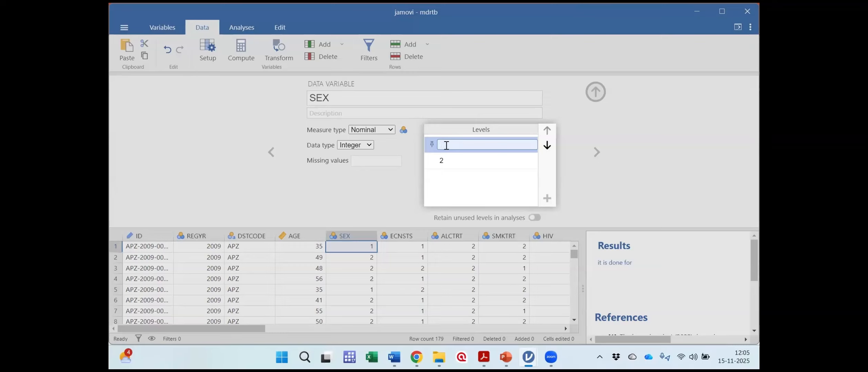
{"action": "type", "text": "Female"}
{"action": "left_click", "coordinate": [453, 161]}
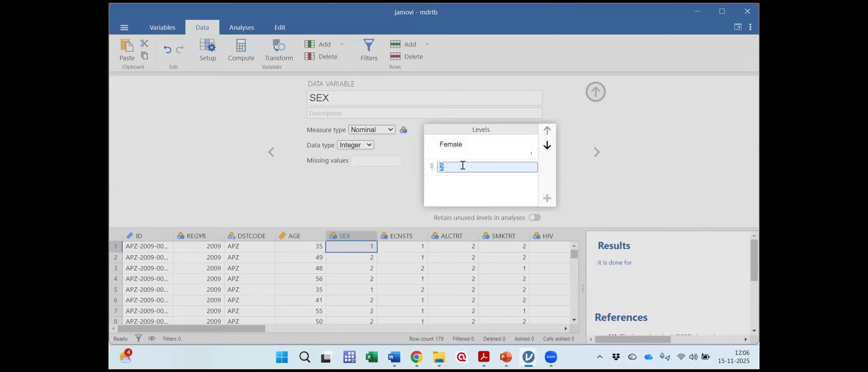
{"action": "key", "text": "BackSpace"}
{"action": "type", "text": "Male"}
{"action": "left_click", "coordinate": [465, 194]}
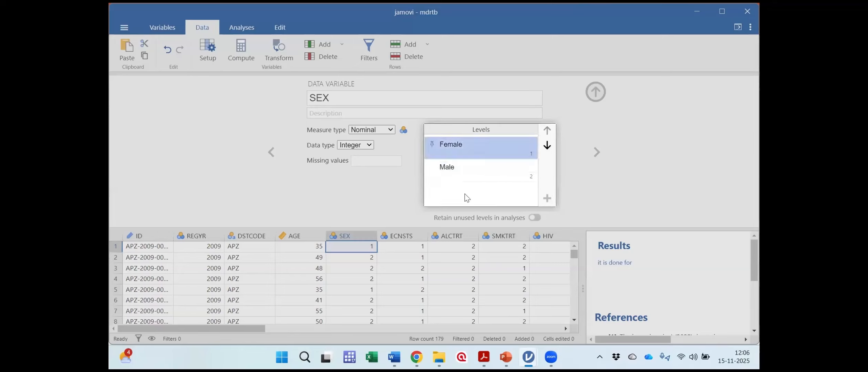
Try reordering the SEX levels by moving Female below Male and back above it.
{"action": "left_click", "coordinate": [455, 172]}
{"action": "left_click", "coordinate": [460, 144]}
{"action": "left_click", "coordinate": [547, 145]}
{"action": "left_click", "coordinate": [548, 131]}
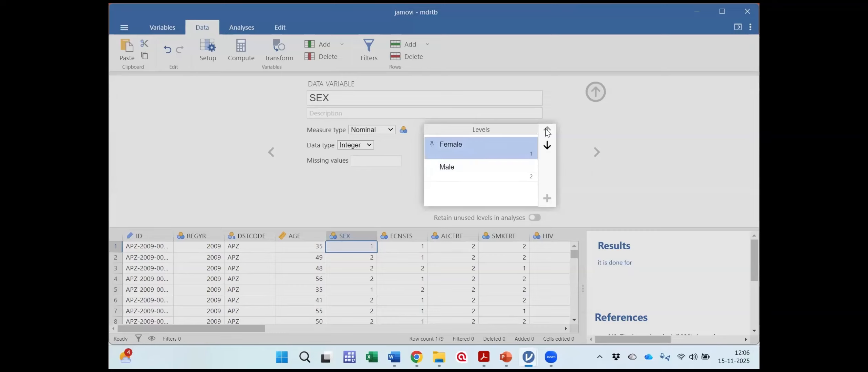
{"action": "left_click", "coordinate": [547, 146]}
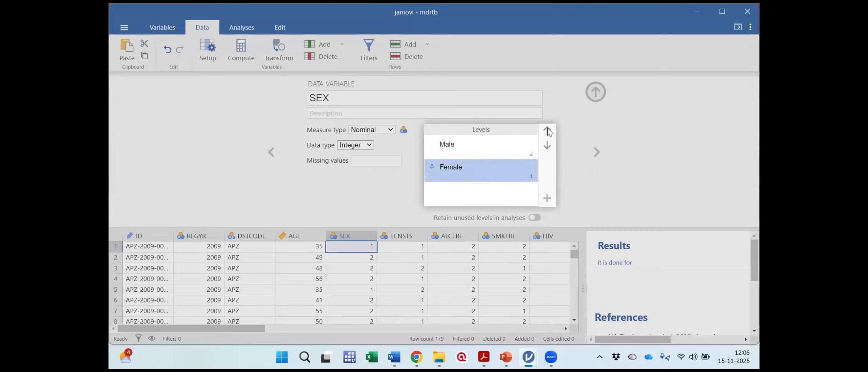
{"action": "left_click", "coordinate": [547, 130]}
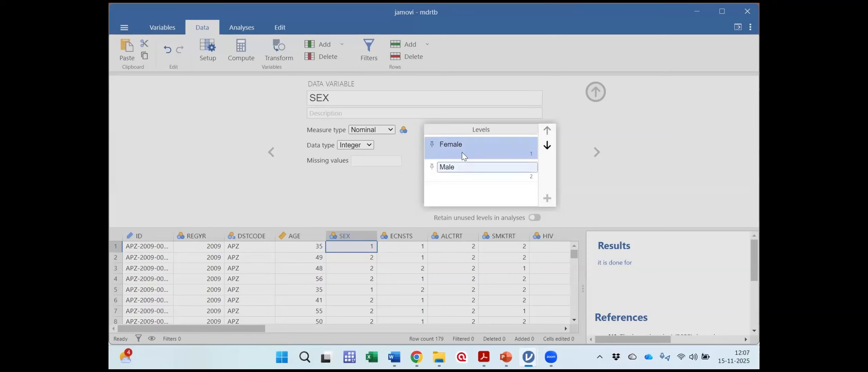
Go over the Female and Male labels and leave the level list to apply them to the SEX column.
{"action": "left_click", "coordinate": [470, 144]}
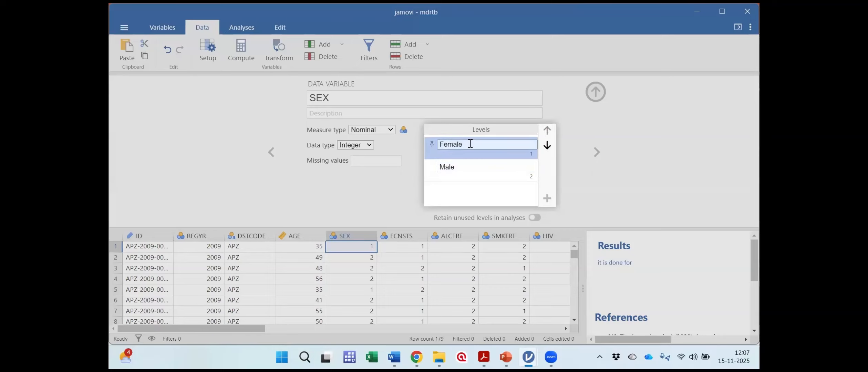
{"action": "double_click", "coordinate": [470, 144]}
{"action": "double_click", "coordinate": [472, 167]}
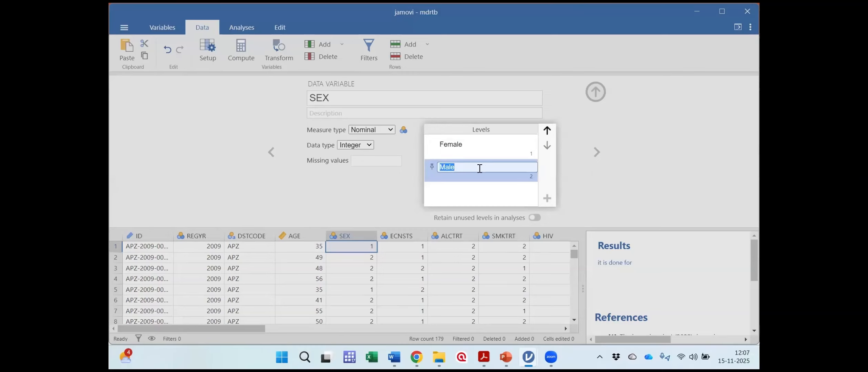
{"action": "left_click", "coordinate": [608, 170]}
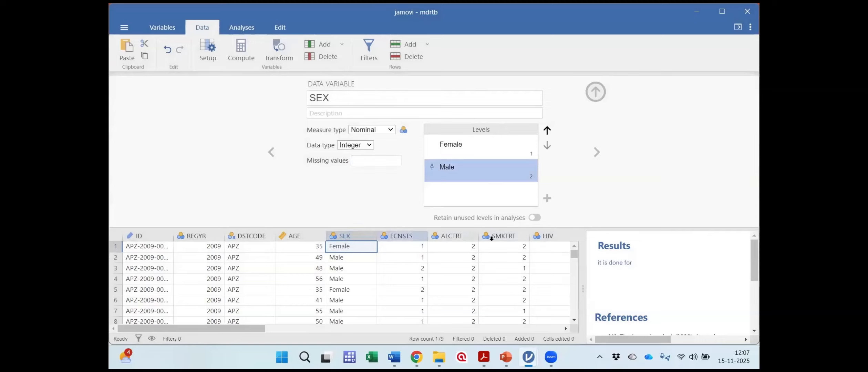
Move on to the setup of ECNSTS and look up its value labels in the Word codebook.
{"action": "left_click", "coordinate": [597, 151]}
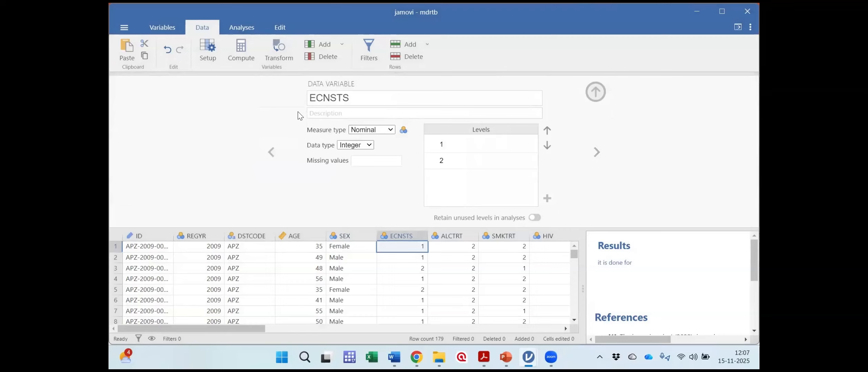
{"action": "left_click", "coordinate": [395, 357]}
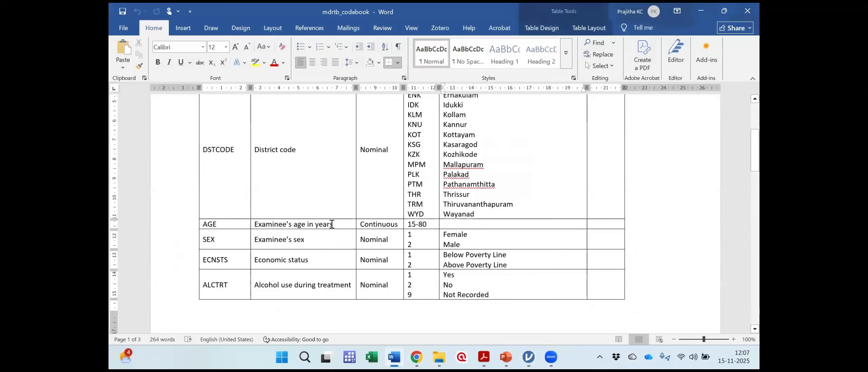
{"action": "scroll", "coordinate": [275, 238], "scroll_direction": "down", "scroll_amount": 1}
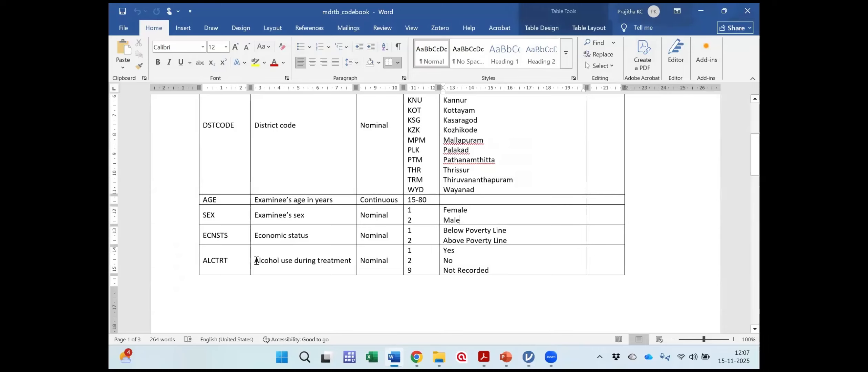
Copy the description "Alcohol use during treatment" from the Word codebook into the ALCTRT description in jamovi.
{"action": "left_click_drag", "start_coordinate": [256, 261], "coordinate": [346, 264]}
{"action": "key", "text": "ctrl+c"}
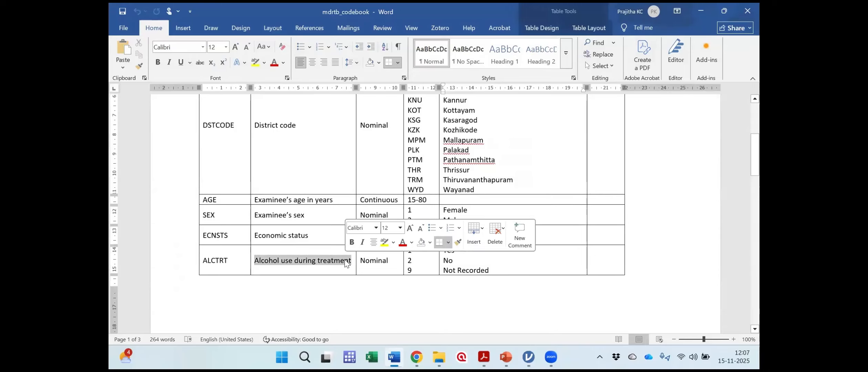
{"action": "left_click", "coordinate": [701, 10]}
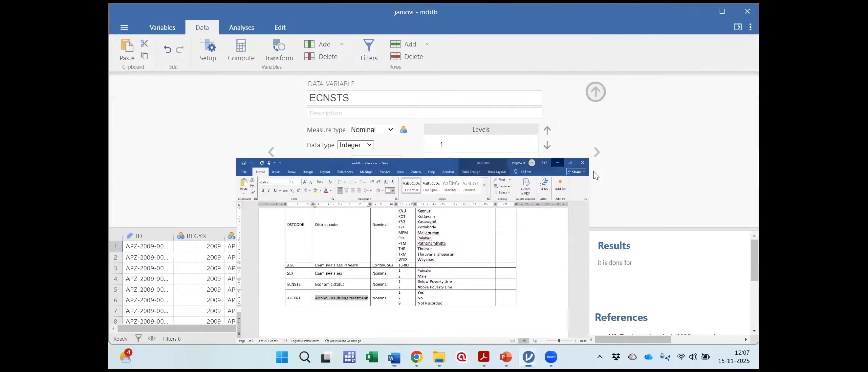
{"action": "left_click", "coordinate": [599, 153]}
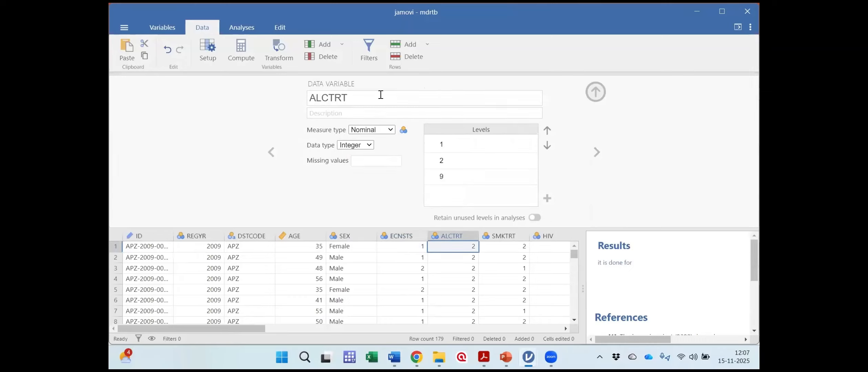
{"action": "left_click", "coordinate": [346, 117]}
{"action": "key", "text": "ctrl+v"}
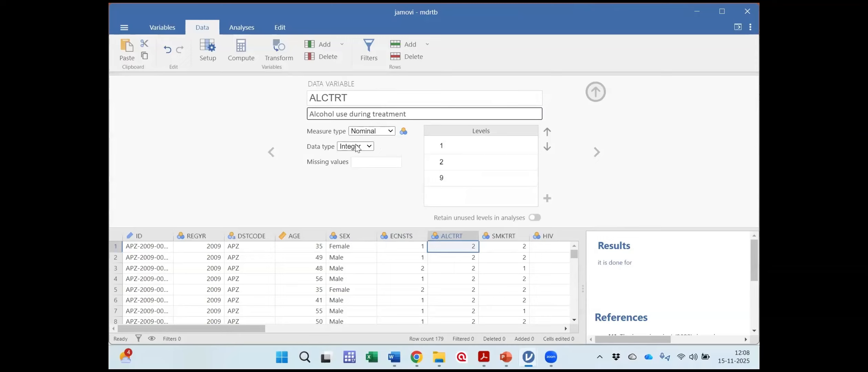
Go over the ALCTRT levels 1, 2 and 9 and look up their value labels in the Word codebook.
{"action": "left_click", "coordinate": [460, 146]}
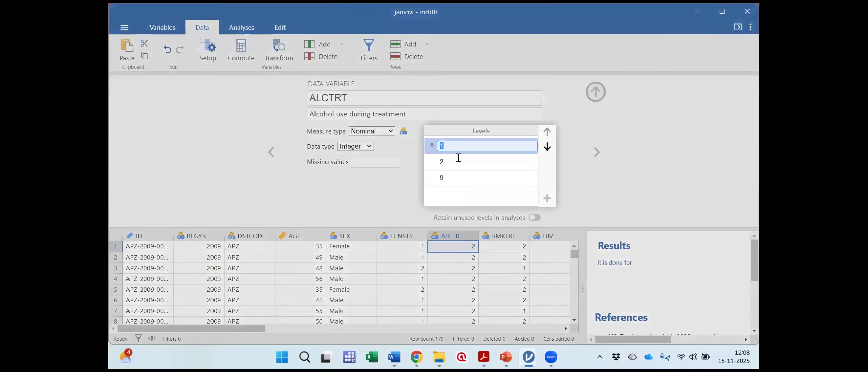
{"action": "left_click", "coordinate": [458, 163]}
{"action": "left_click", "coordinate": [456, 177]}
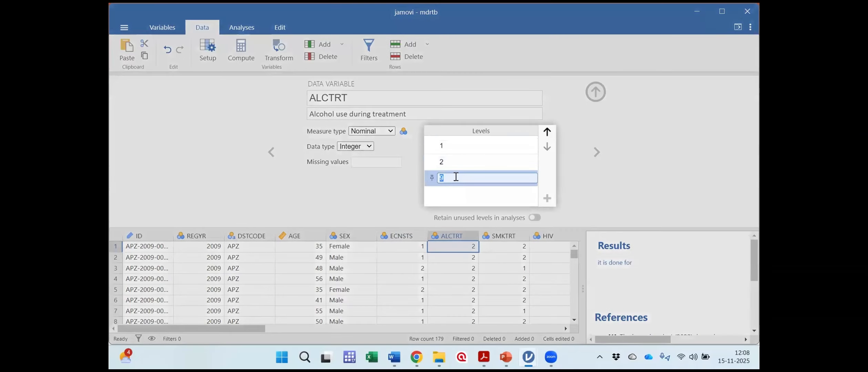
{"action": "left_click", "coordinate": [394, 357]}
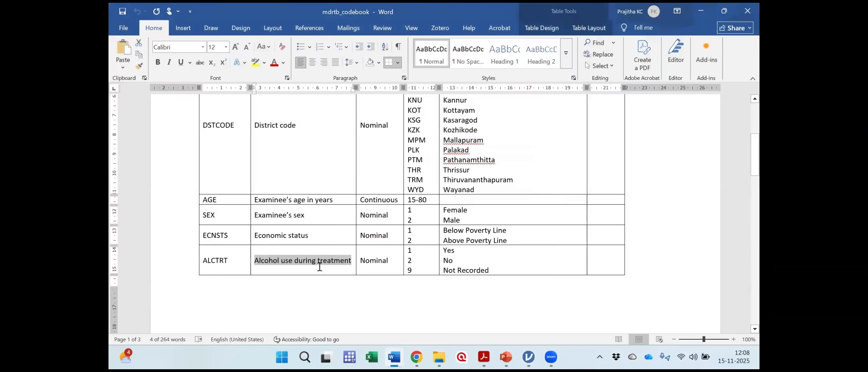
{"action": "scroll", "coordinate": [383, 248], "scroll_direction": "down", "scroll_amount": 2}
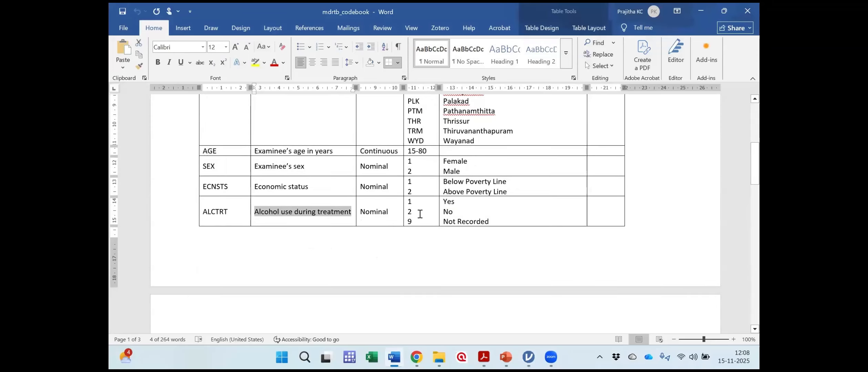
{"action": "left_click", "coordinate": [694, 14]}
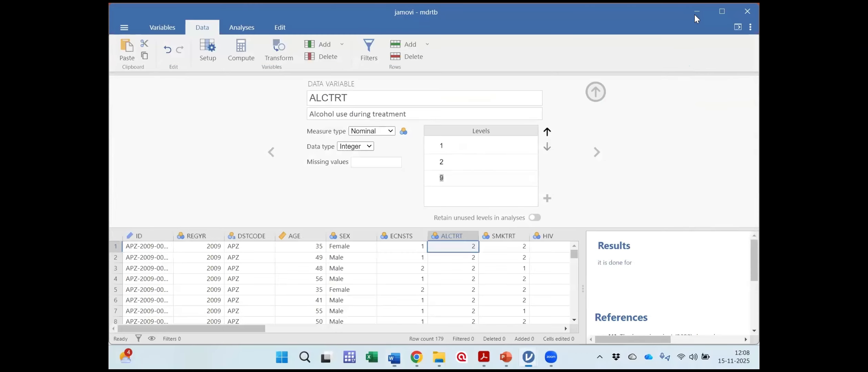
Label the ALCTRT levels in jamovi as yes for 1, no for 2 and not recorded for 9.
{"action": "left_click", "coordinate": [457, 144]}
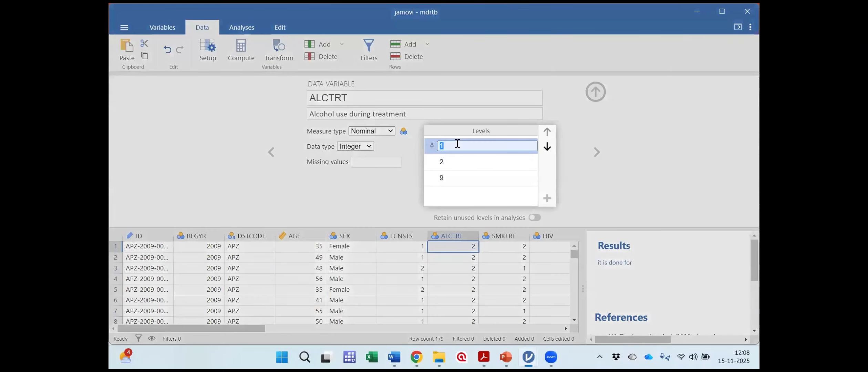
{"action": "type", "text": "yes"}
{"action": "left_click", "coordinate": [465, 159]}
{"action": "type", "text": "no"}
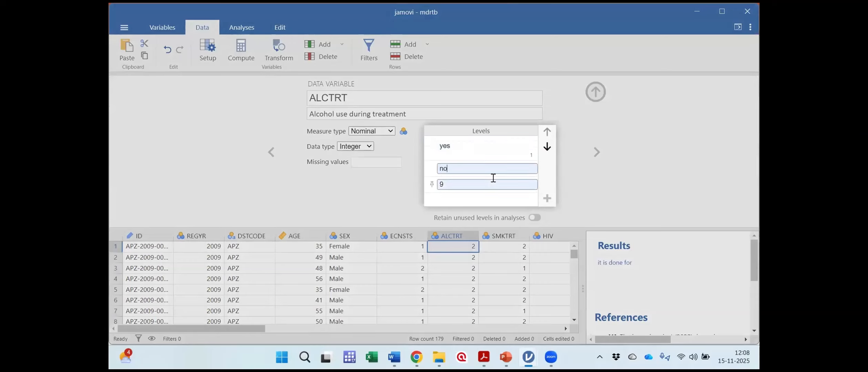
{"action": "left_click", "coordinate": [493, 179]}
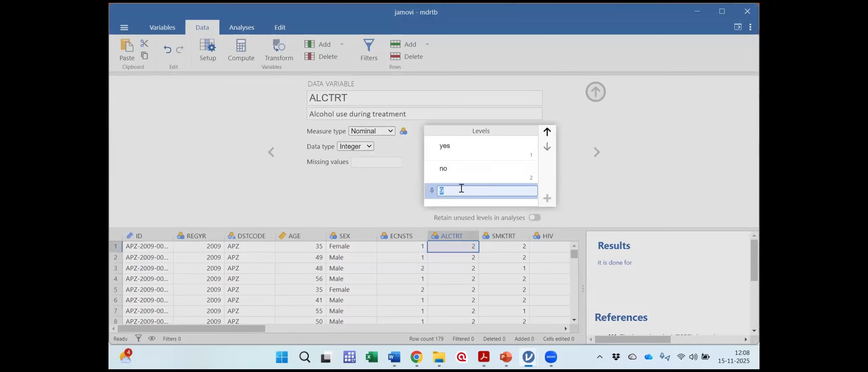
{"action": "type", "text": "not recorded"}
{"action": "key", "text": "Return"}
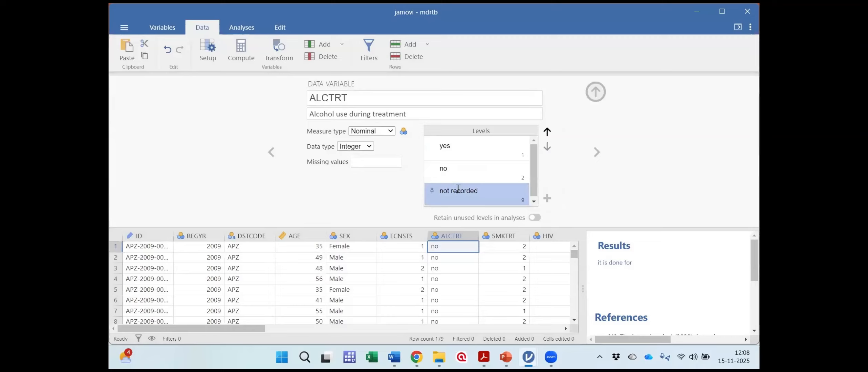
Examine the ALCTRT column down the data rows for the applied labels and any not recorded entries.
{"action": "scroll", "coordinate": [427, 266], "scroll_direction": "down", "scroll_amount": 2}
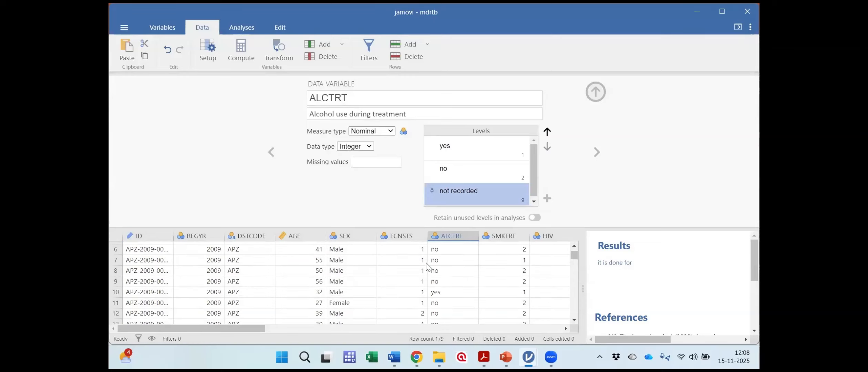
{"action": "scroll", "coordinate": [427, 267], "scroll_direction": "down", "scroll_amount": 6}
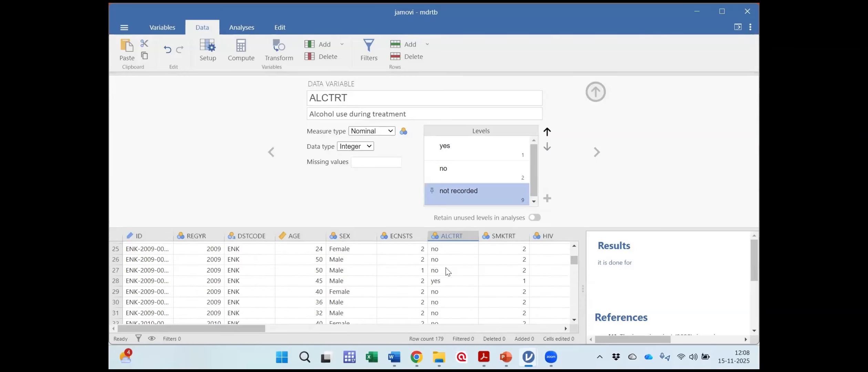
{"action": "scroll", "coordinate": [462, 281], "scroll_direction": "down", "scroll_amount": 3}
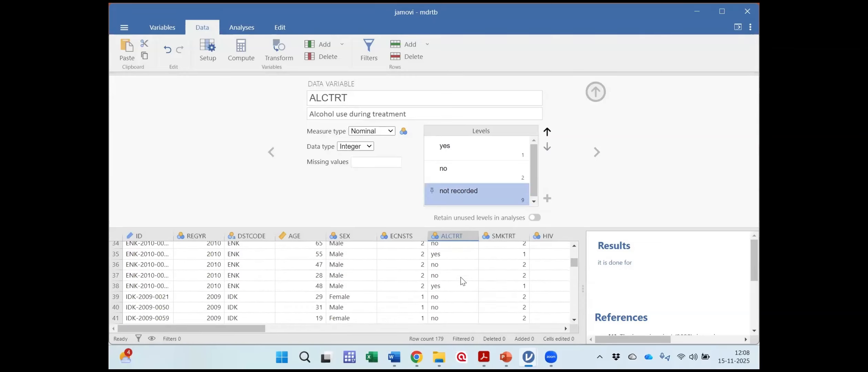
{"action": "scroll", "coordinate": [461, 278], "scroll_direction": "down", "scroll_amount": 9}
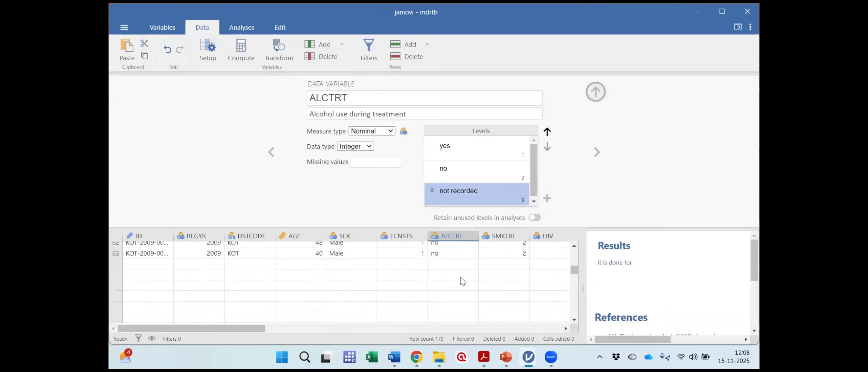
{"action": "scroll", "coordinate": [461, 277], "scroll_direction": "down", "scroll_amount": 3}
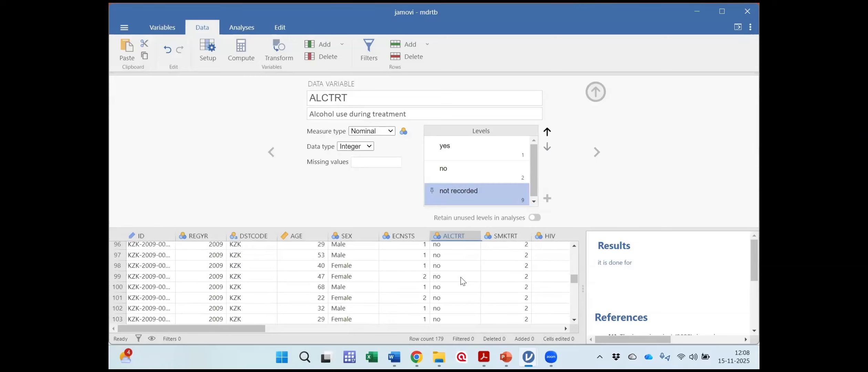
{"action": "scroll", "coordinate": [461, 277], "scroll_direction": "down", "scroll_amount": 6}
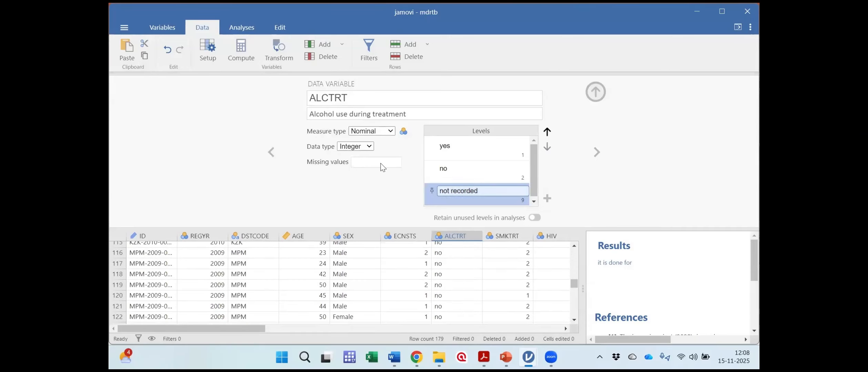
View the missing values settings of ALCTRT and return to its not recorded level.
{"action": "left_click", "coordinate": [353, 164]}
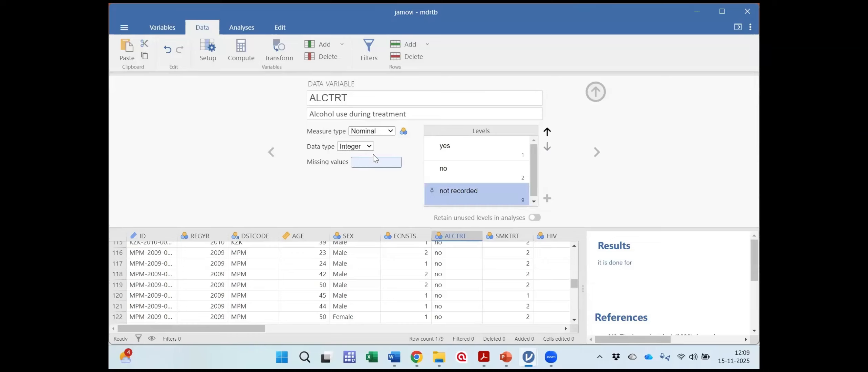
{"action": "left_click", "coordinate": [252, 196]}
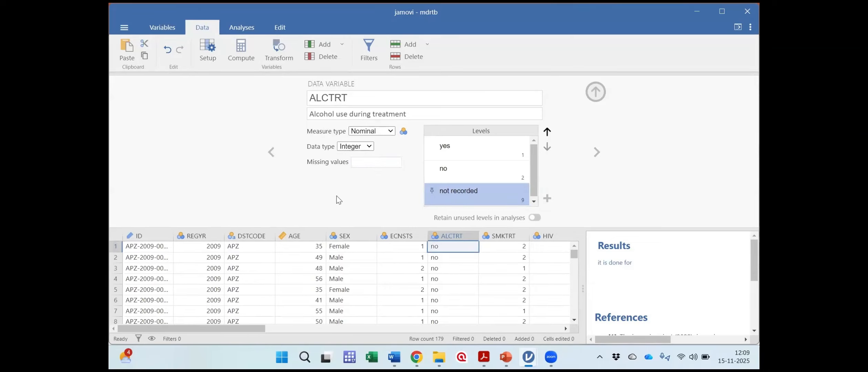
{"action": "left_click", "coordinate": [376, 162]}
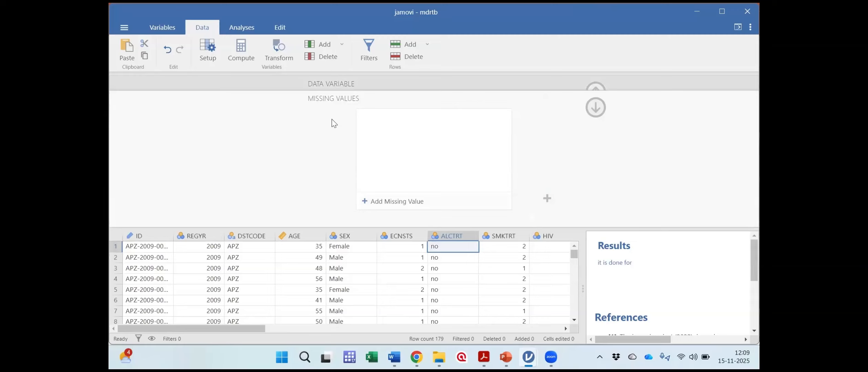
{"action": "left_click", "coordinate": [601, 110]}
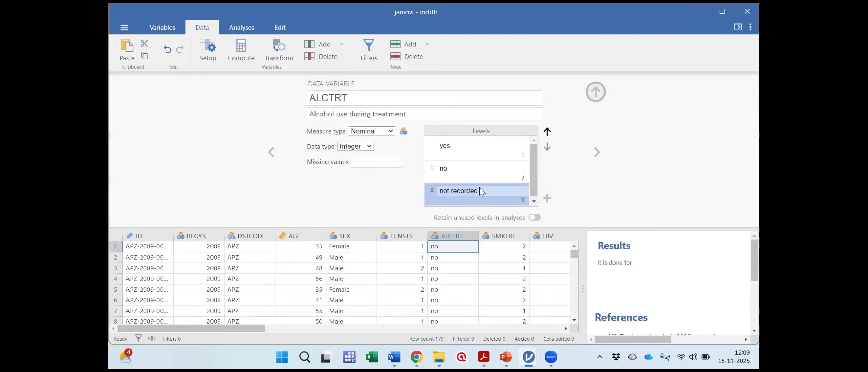
{"action": "left_click", "coordinate": [492, 192]}
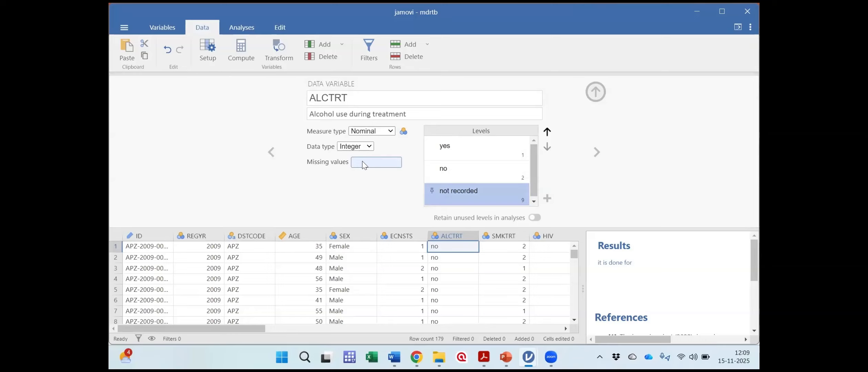
Add a missing value rule for ALCTRT with the equal-to operator and the quoted value '9'.
{"action": "left_click", "coordinate": [364, 165]}
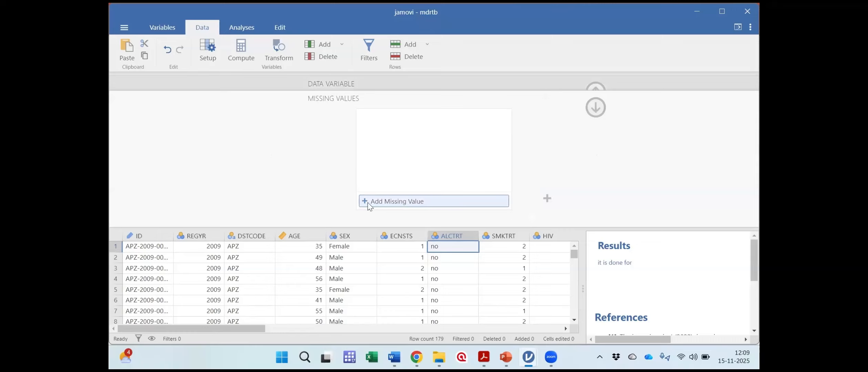
{"action": "left_click", "coordinate": [385, 202]}
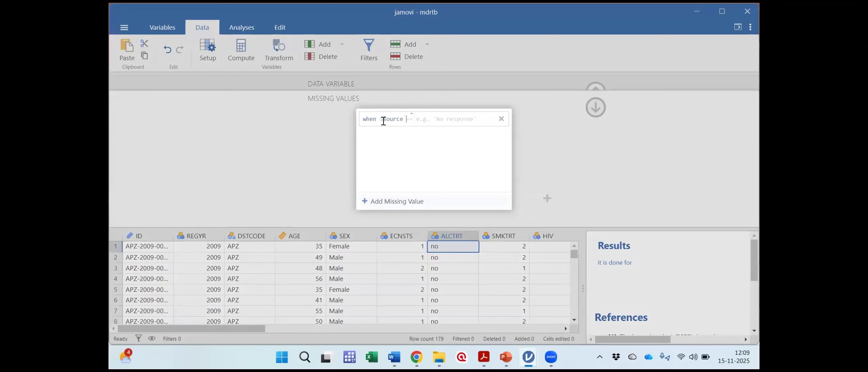
{"action": "left_click", "coordinate": [413, 120]}
{"action": "left_click", "coordinate": [410, 119]}
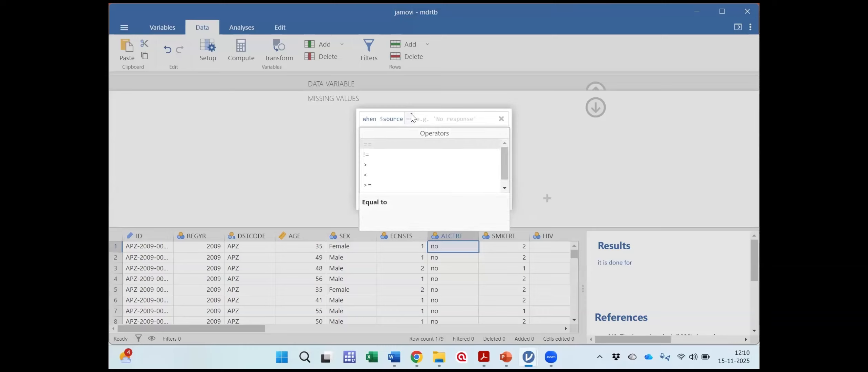
{"action": "left_click", "coordinate": [373, 144]}
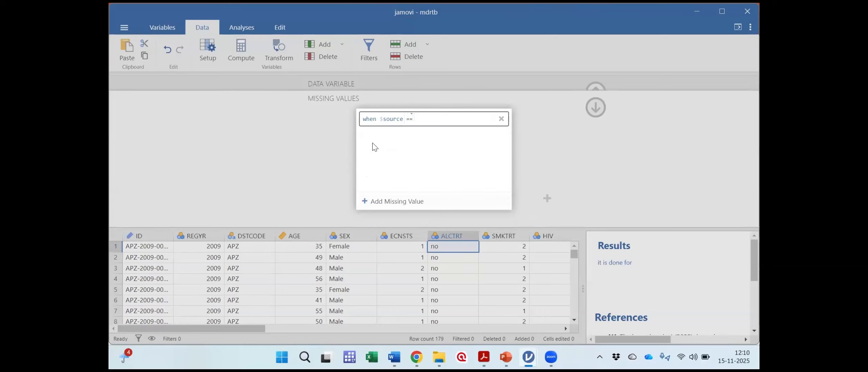
{"action": "type", "text": "''"}
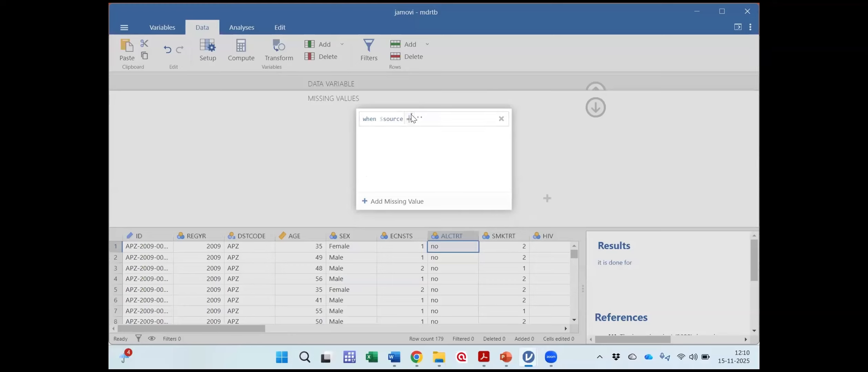
{"action": "left_click", "coordinate": [412, 117]}
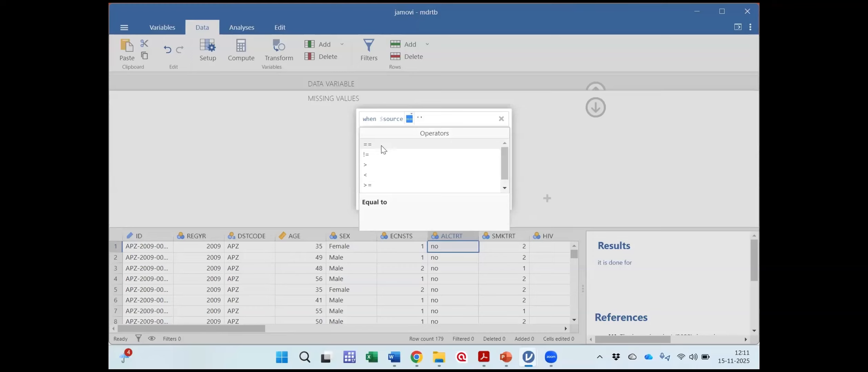
{"action": "left_click", "coordinate": [383, 148]}
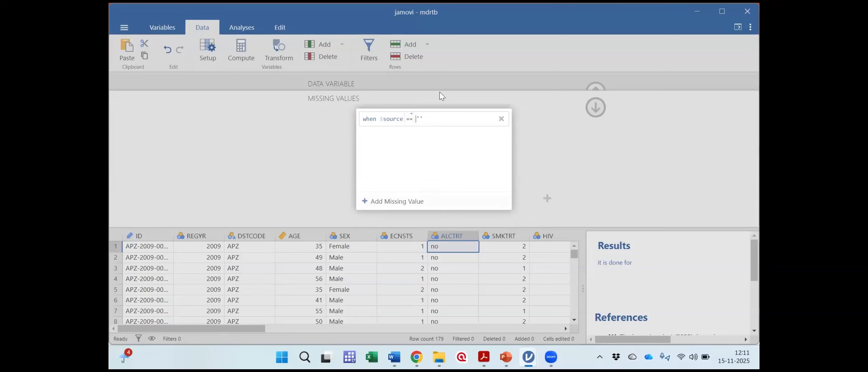
{"action": "type", "text": "9"}
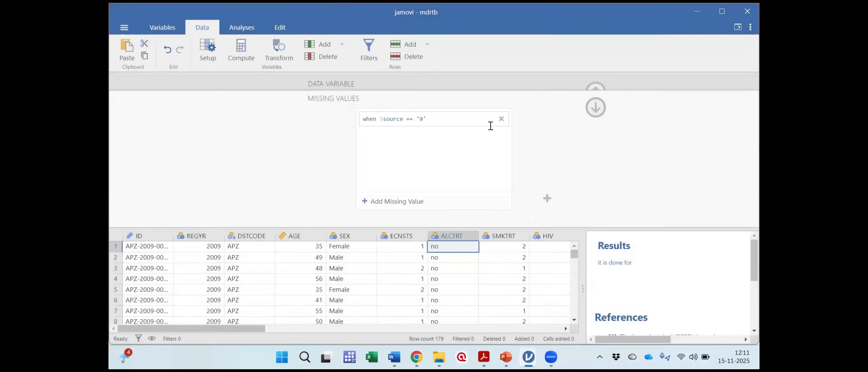
Replace the quoted value in the ALCTRT missing value rule with a plain 9, then return to the variable setup and check the data.
{"action": "left_click", "coordinate": [436, 119]}
{"action": "key", "text": "BackSpace"}
{"action": "key", "text": "BackSpace"}
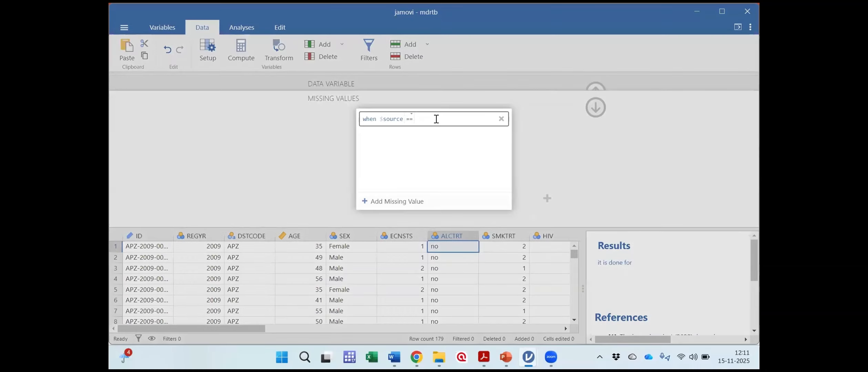
{"action": "type", "text": "9"}
{"action": "left_click", "coordinate": [593, 107]}
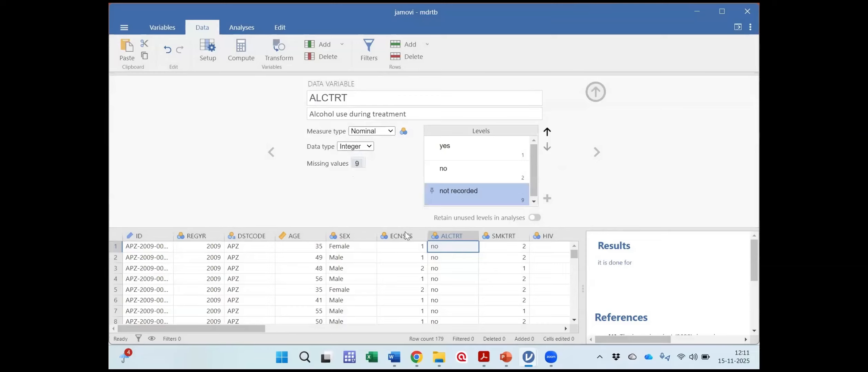
{"action": "scroll", "coordinate": [466, 272], "scroll_direction": "down", "scroll_amount": 10}
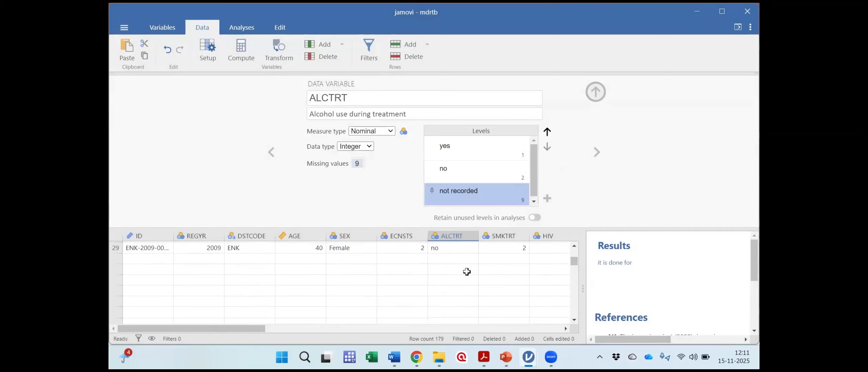
Close the variable setup and examine the ALCTRT column down the data rows for not recorded entries.
{"action": "scroll", "coordinate": [467, 272], "scroll_direction": "down", "scroll_amount": 3}
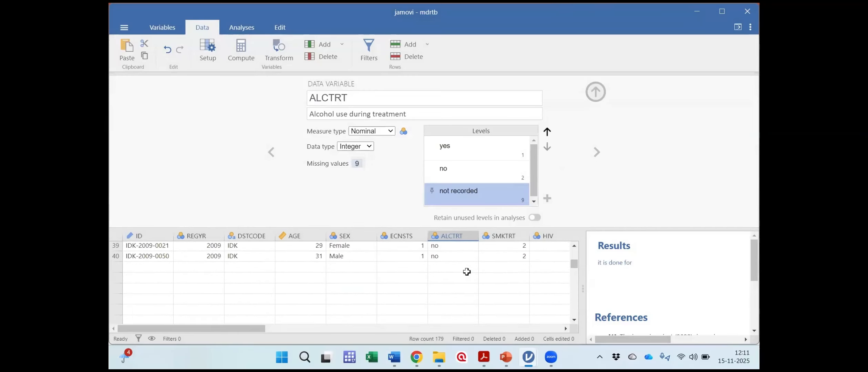
{"action": "scroll", "coordinate": [466, 272], "scroll_direction": "down", "scroll_amount": 6}
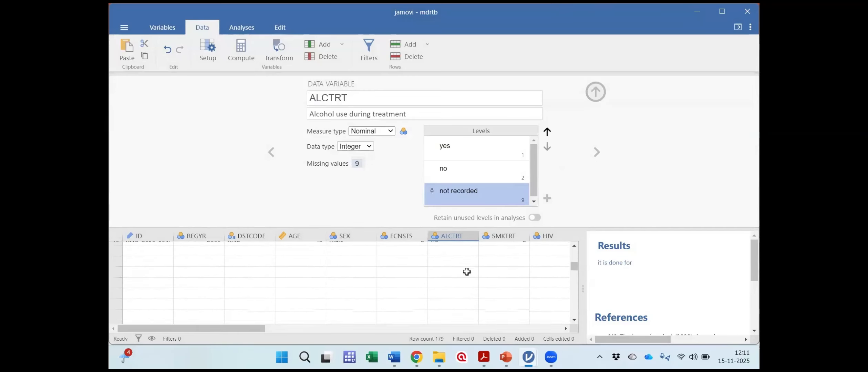
{"action": "left_click", "coordinate": [596, 91]}
{"action": "scroll", "coordinate": [443, 240], "scroll_direction": "down", "scroll_amount": 5}
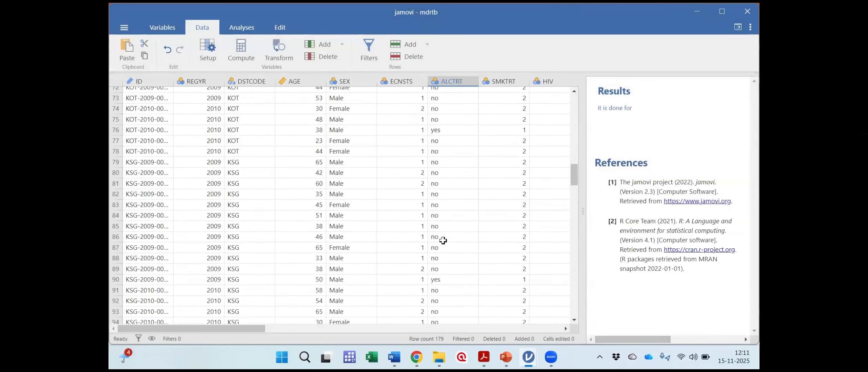
{"action": "scroll", "coordinate": [443, 241], "scroll_direction": "down", "scroll_amount": 9}
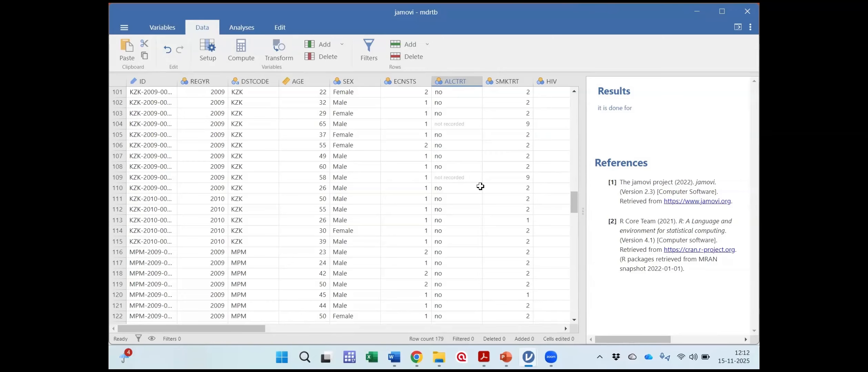
{"action": "scroll", "coordinate": [481, 186], "scroll_direction": "up", "scroll_amount": 2}
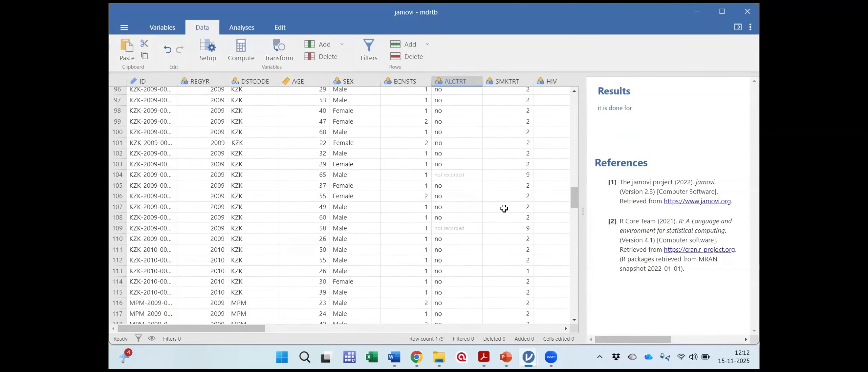
Reopen the setup of ALCTRT and step forward through the following variables to HT.
{"action": "left_click", "coordinate": [460, 81]}
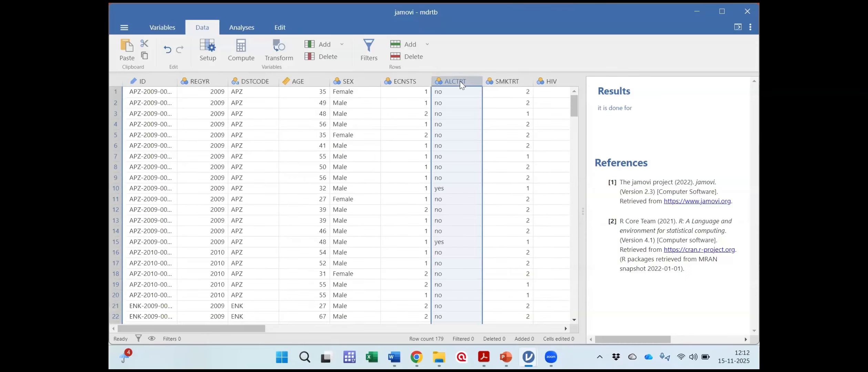
{"action": "double_click", "coordinate": [460, 81]}
{"action": "left_click", "coordinate": [401, 186]}
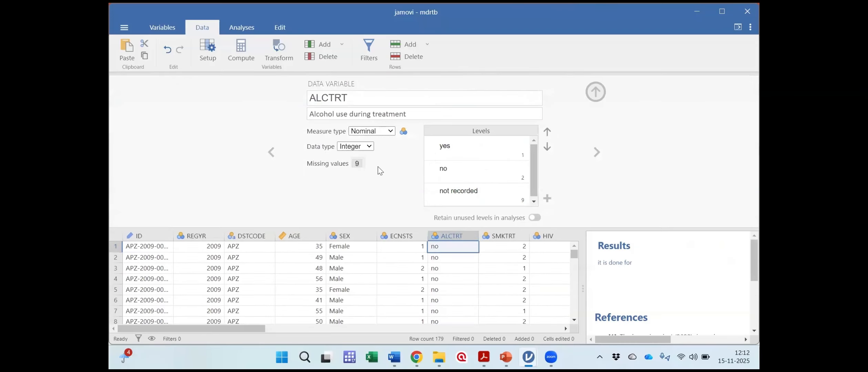
{"action": "left_click", "coordinate": [597, 153]}
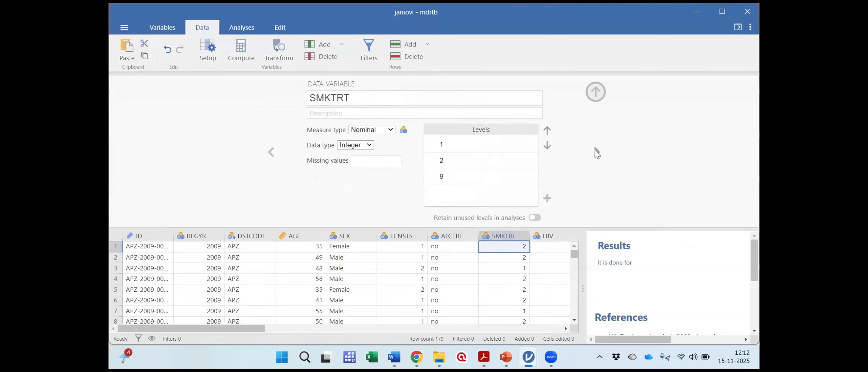
{"action": "left_click", "coordinate": [596, 151]}
{"action": "left_click", "coordinate": [596, 151]}
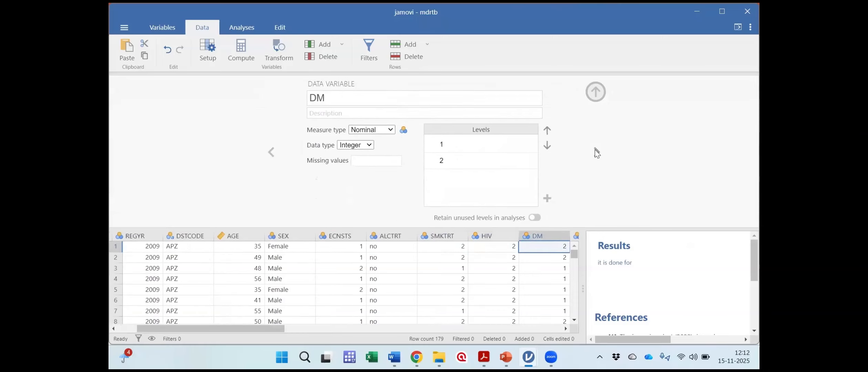
{"action": "left_click", "coordinate": [596, 151]}
{"action": "left_click", "coordinate": [596, 151]}
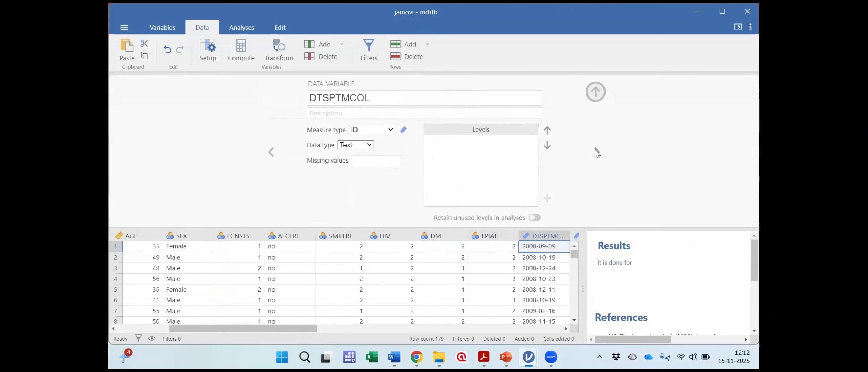
{"action": "left_click", "coordinate": [595, 151]}
{"action": "left_click", "coordinate": [595, 151]}
{"action": "left_click", "coordinate": [595, 151]}
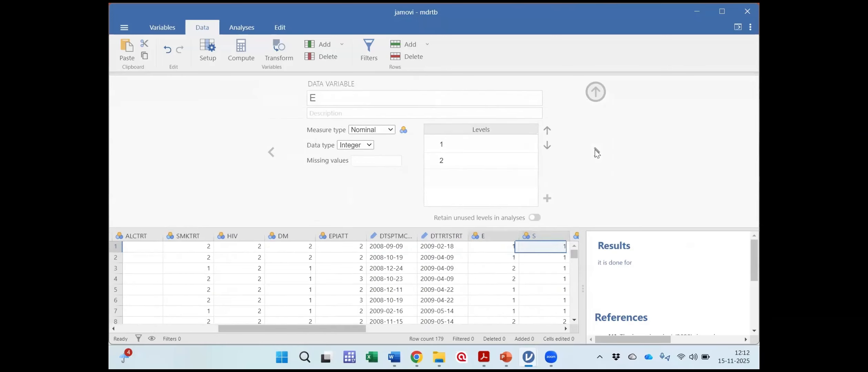
{"action": "left_click", "coordinate": [596, 151]}
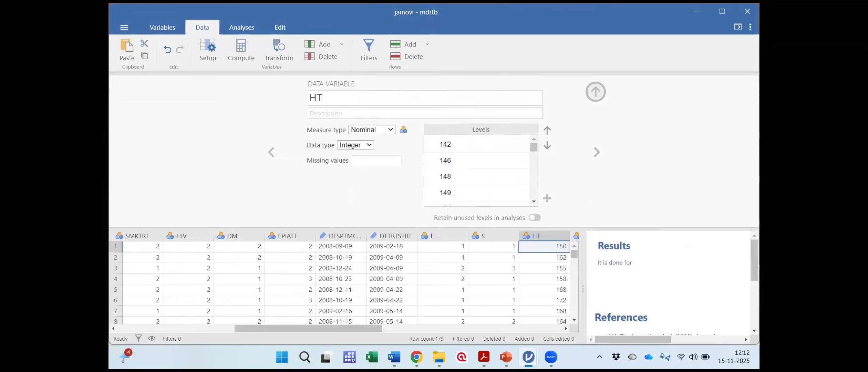
Switch to the mdrtb_codebook document in Word, check the HT entry's measure type and missing value code, and return to jamovi.
{"action": "left_click", "coordinate": [384, 319]}
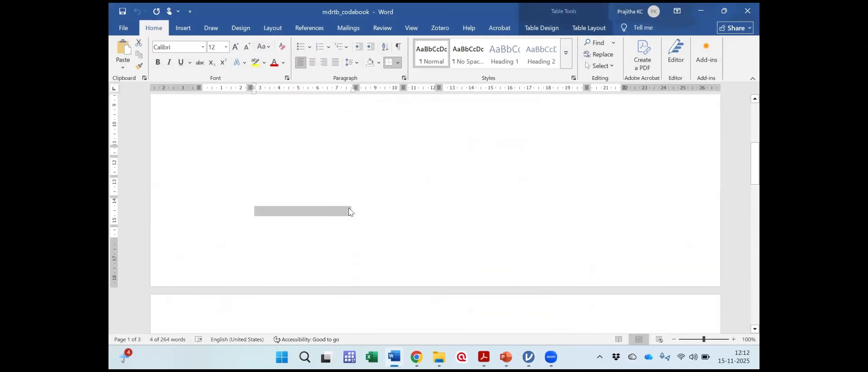
{"action": "scroll", "coordinate": [353, 207], "scroll_direction": "up", "scroll_amount": 1}
{"action": "scroll", "coordinate": [459, 203], "scroll_direction": "down", "scroll_amount": 6}
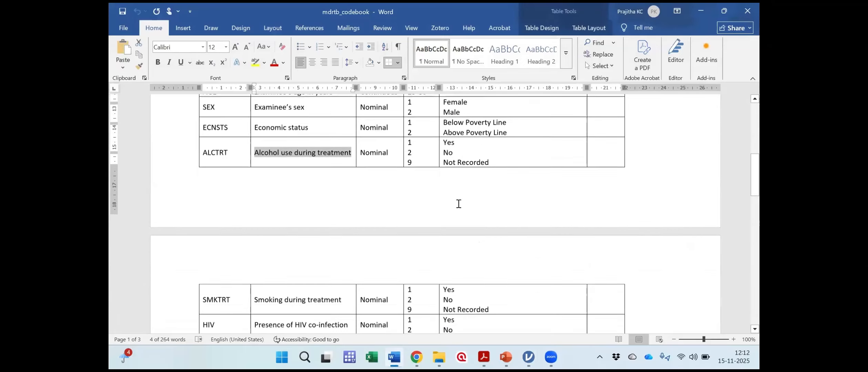
{"action": "scroll", "coordinate": [460, 204], "scroll_direction": "down", "scroll_amount": 10}
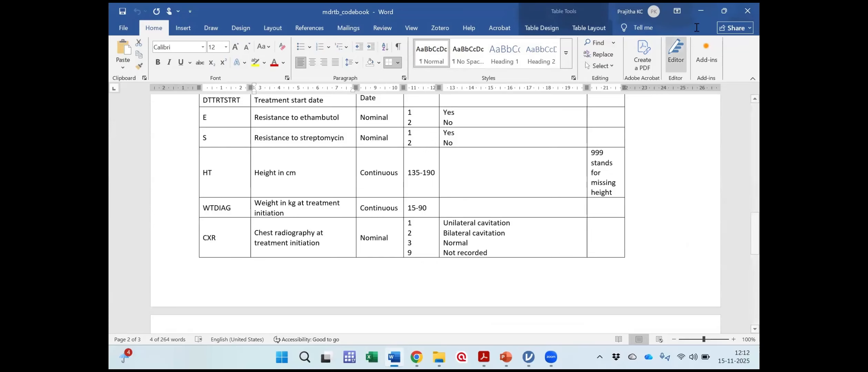
{"action": "left_click", "coordinate": [701, 7]}
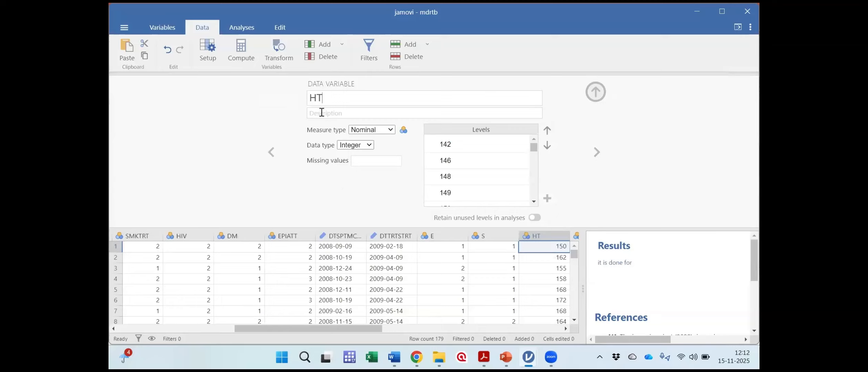
Set HT's measure type to Continuous and add a missing value rule for values equal to 999.
{"action": "left_click", "coordinate": [374, 135]}
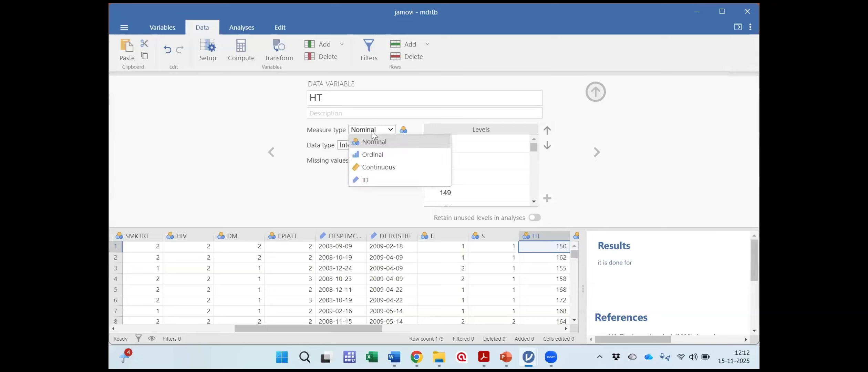
{"action": "left_click", "coordinate": [381, 168]}
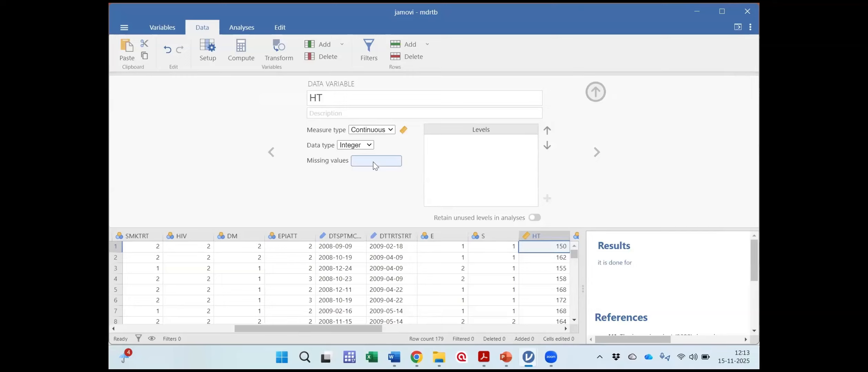
{"action": "left_click", "coordinate": [373, 162]}
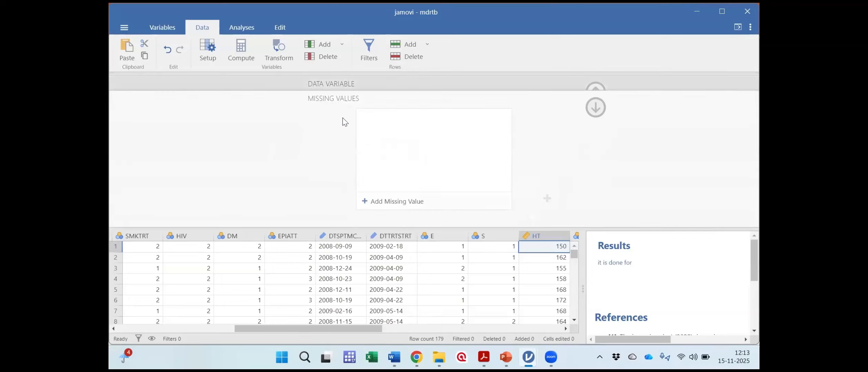
{"action": "left_click", "coordinate": [392, 204]}
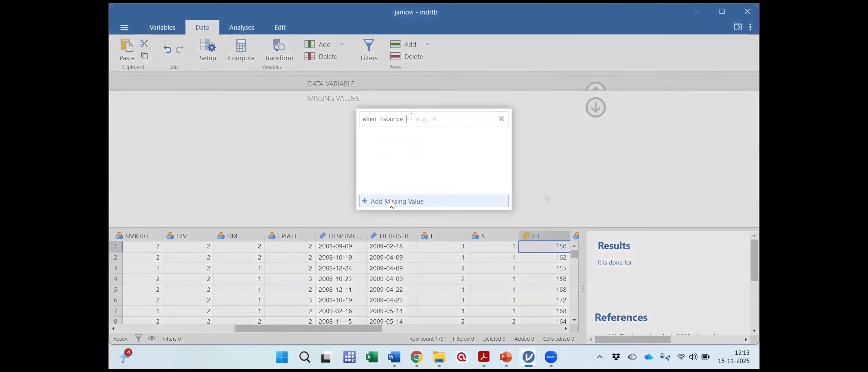
{"action": "left_click", "coordinate": [413, 117]}
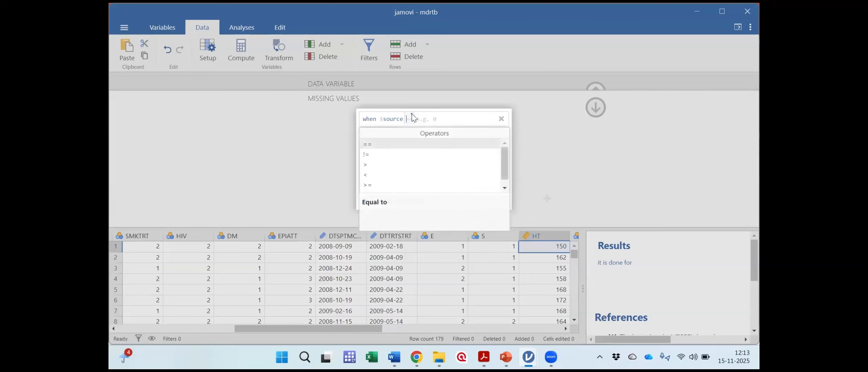
{"action": "left_click", "coordinate": [388, 144]}
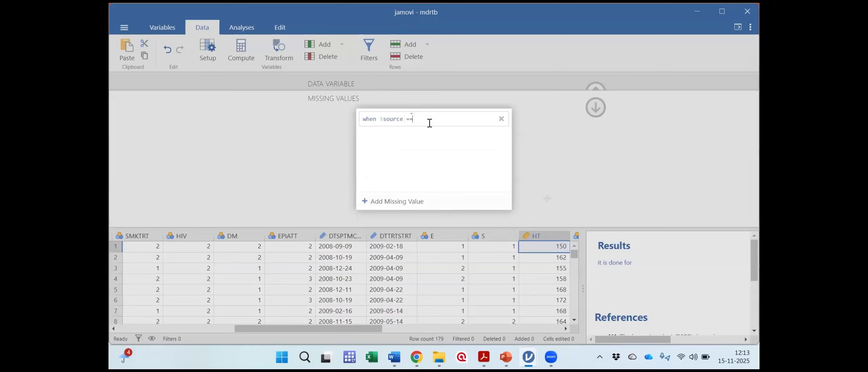
{"action": "type", "text": "999"}
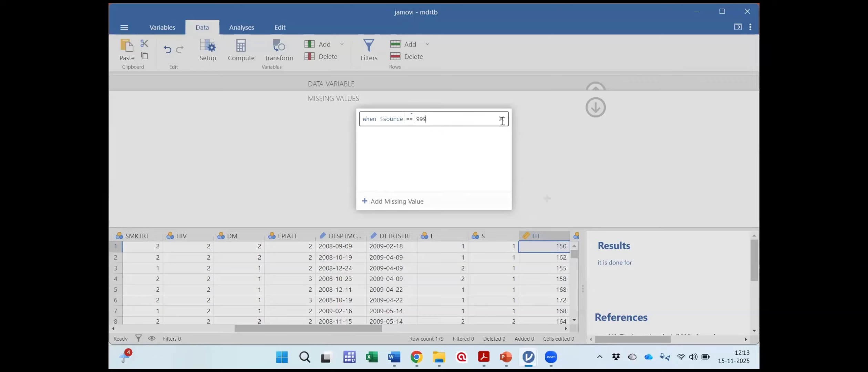
{"action": "left_click", "coordinate": [599, 114]}
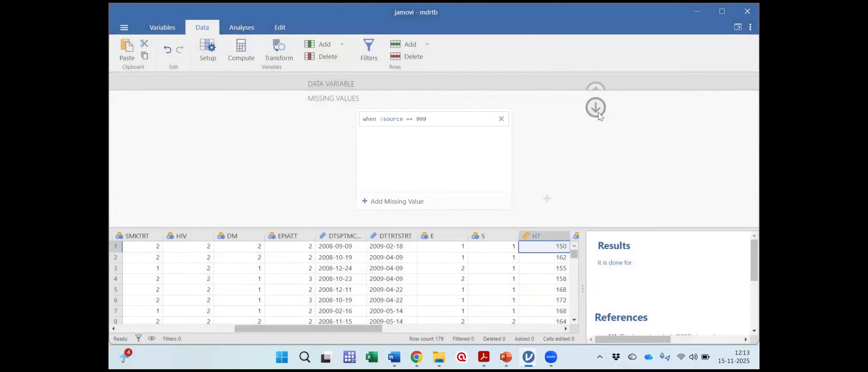
{"action": "left_click", "coordinate": [600, 115]}
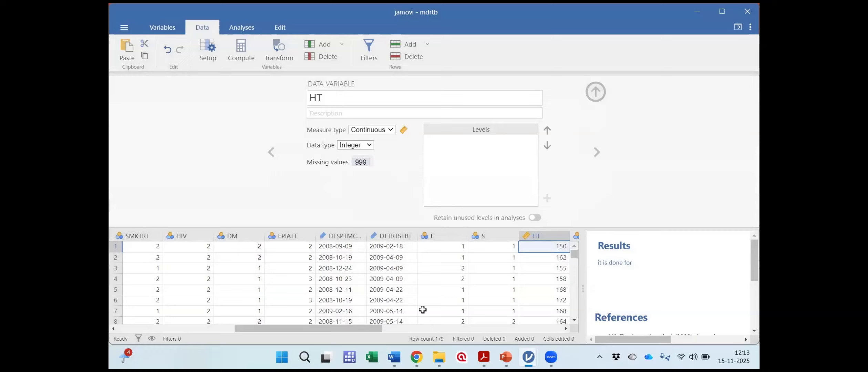
Examine the HT column down the data rows for a cell treated as missing and select it.
{"action": "left_click_drag", "start_coordinate": [366, 326], "coordinate": [396, 327]}
{"action": "scroll", "coordinate": [409, 275], "scroll_direction": "down", "scroll_amount": 2}
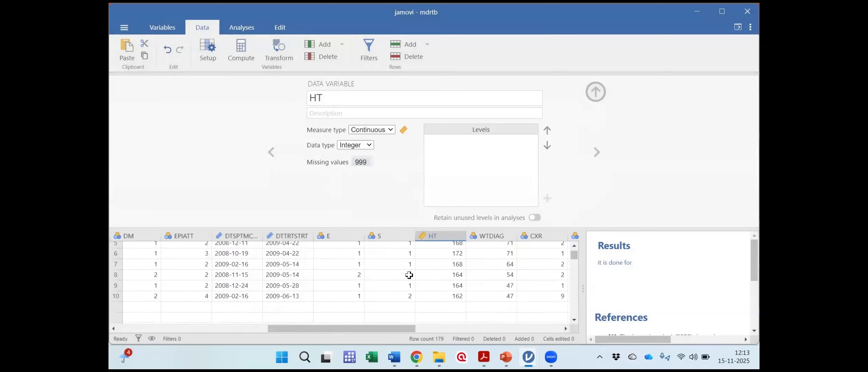
{"action": "scroll", "coordinate": [409, 275], "scroll_direction": "down", "scroll_amount": 15}
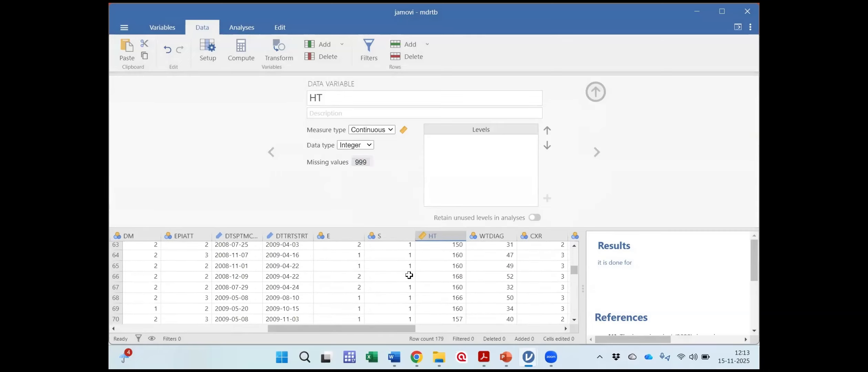
{"action": "scroll", "coordinate": [409, 275], "scroll_direction": "down", "scroll_amount": 12}
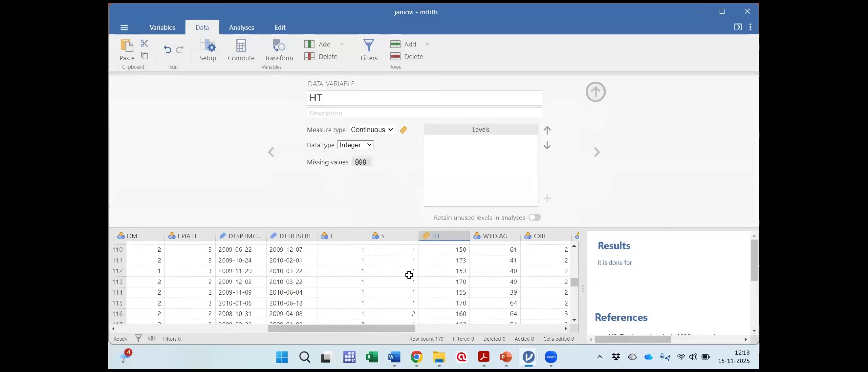
{"action": "scroll", "coordinate": [409, 275], "scroll_direction": "up", "scroll_amount": 3}
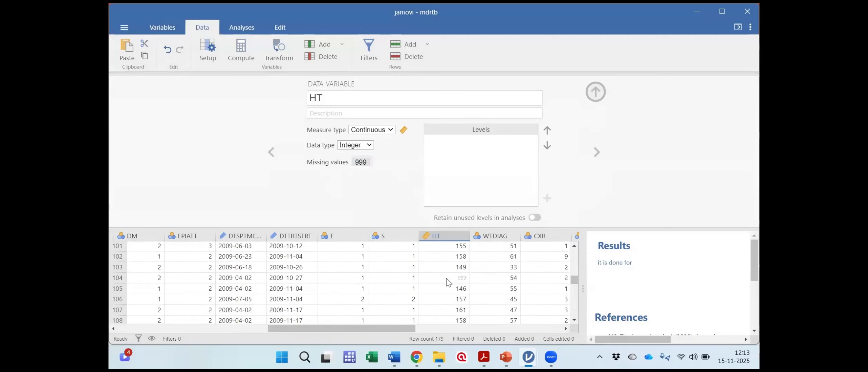
{"action": "left_click", "coordinate": [454, 279]}
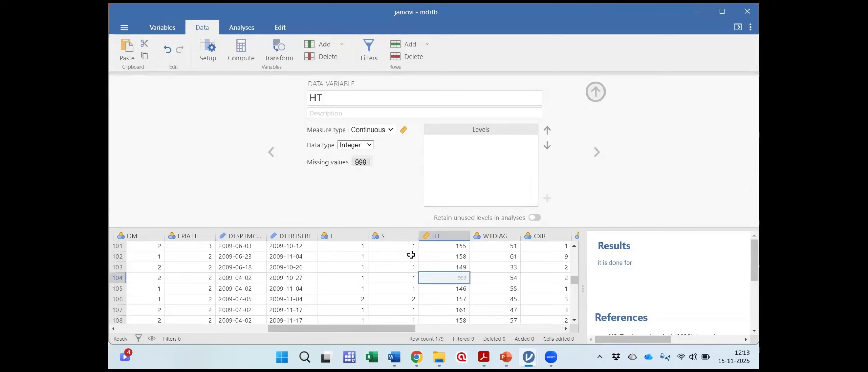
Step back through the variable setups from HT to the first variable, ID.
{"action": "left_click", "coordinate": [270, 152]}
{"action": "left_click", "coordinate": [272, 152]}
{"action": "left_click", "coordinate": [271, 152]}
{"action": "left_click", "coordinate": [271, 152]}
{"action": "left_click", "coordinate": [271, 152]}
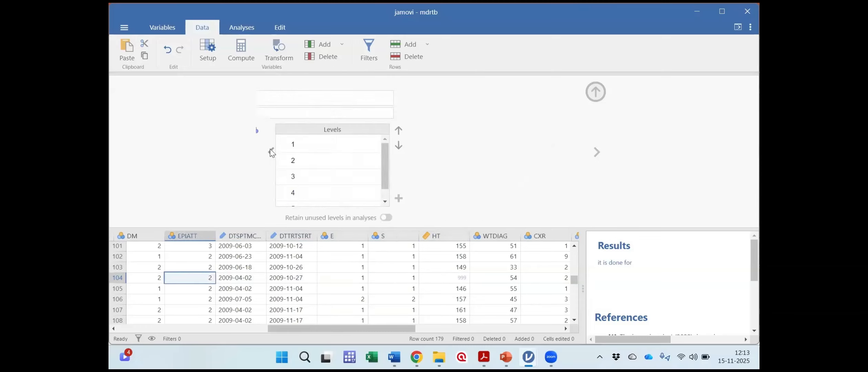
{"action": "left_click", "coordinate": [272, 152]}
{"action": "left_click", "coordinate": [272, 152]}
{"action": "left_click", "coordinate": [271, 152]}
{"action": "left_click", "coordinate": [272, 152]}
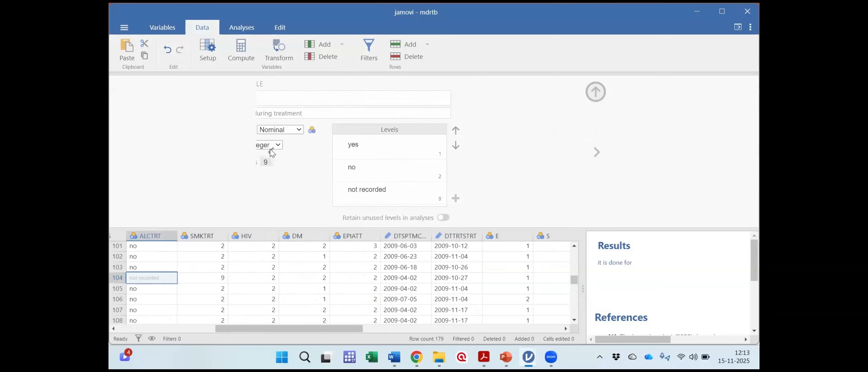
{"action": "left_click", "coordinate": [272, 152]}
{"action": "left_click", "coordinate": [272, 152]}
{"action": "left_click", "coordinate": [272, 152]}
{"action": "left_click", "coordinate": [272, 152]}
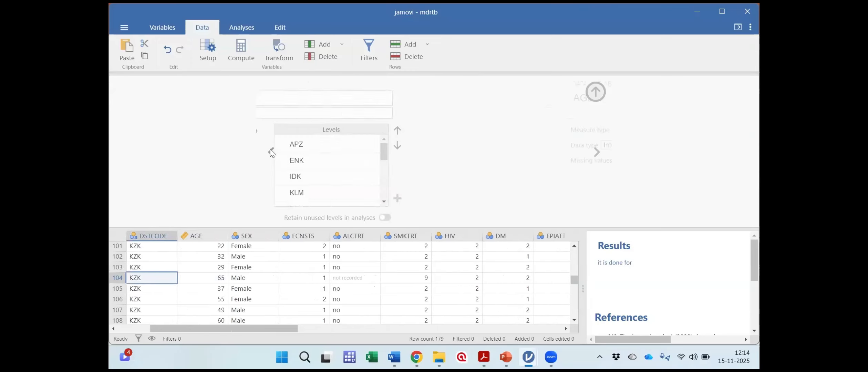
{"action": "left_click", "coordinate": [272, 152]}
{"action": "left_click", "coordinate": [272, 152]}
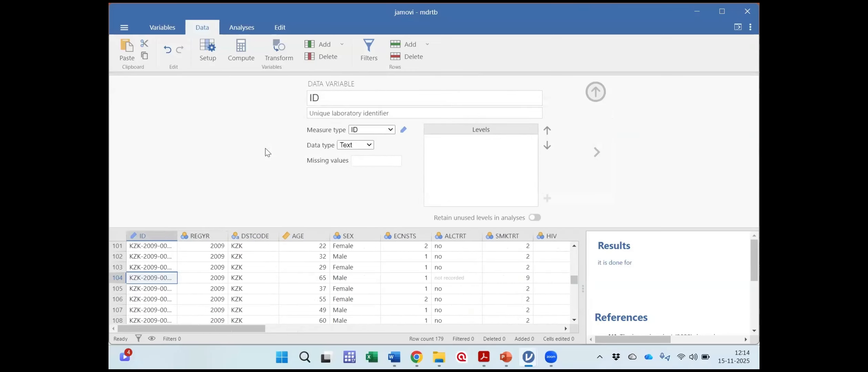
Review the ID variable's name, description, measure type and data type choices, keeping ID as measure type and Text as data type.
{"action": "left_click", "coordinate": [329, 96]}
{"action": "left_click", "coordinate": [396, 112]}
{"action": "left_click", "coordinate": [390, 130]}
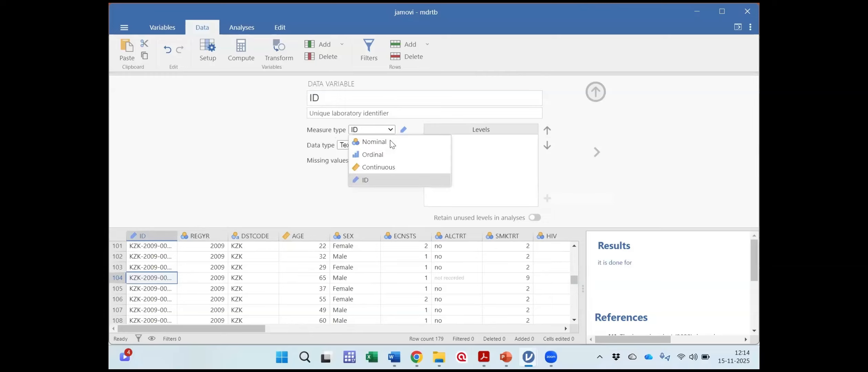
{"action": "left_click", "coordinate": [389, 180]}
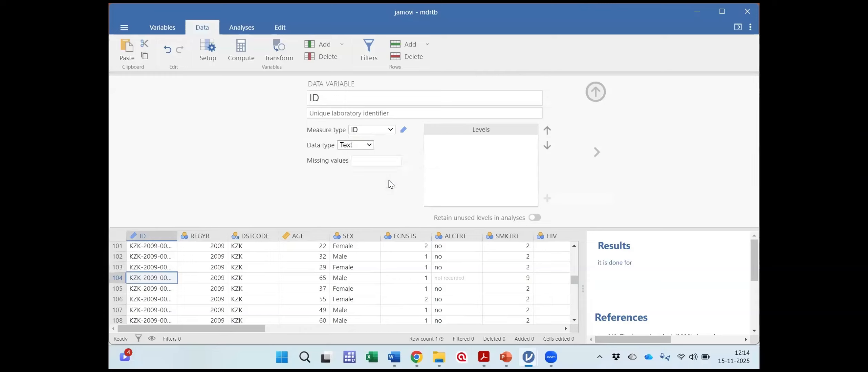
{"action": "left_click", "coordinate": [368, 147]}
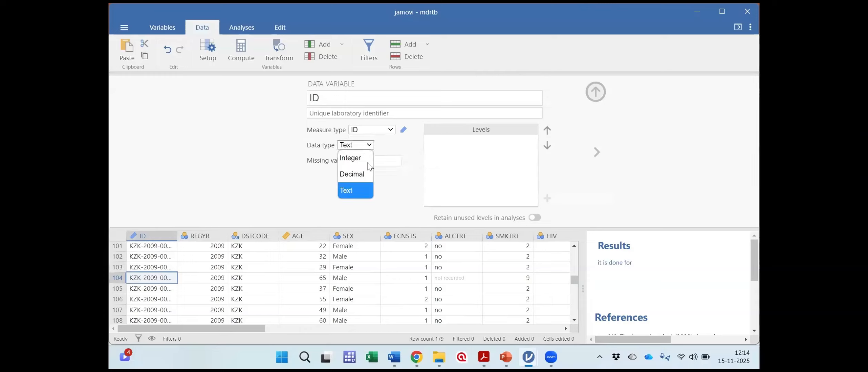
{"action": "left_click", "coordinate": [358, 189]}
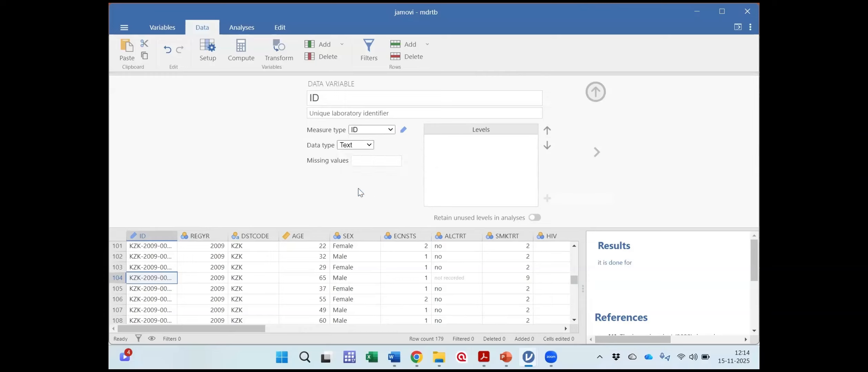
{"action": "left_click", "coordinate": [369, 147]}
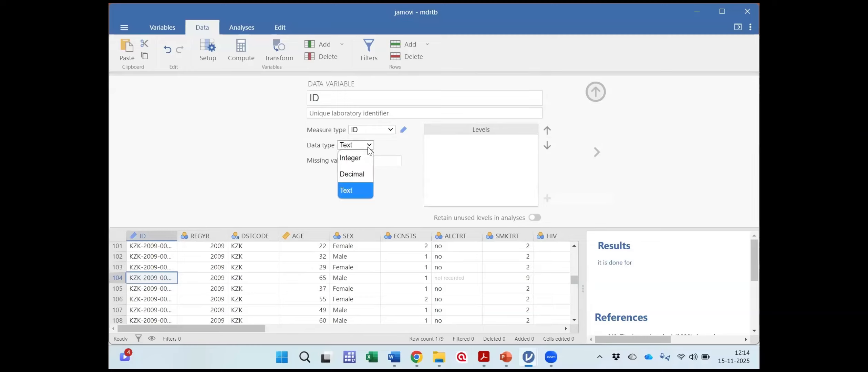
{"action": "left_click", "coordinate": [359, 187]}
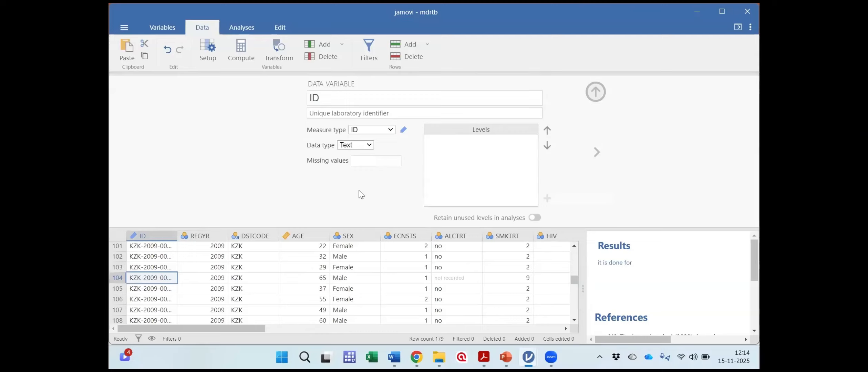
{"action": "left_click", "coordinate": [369, 146]}
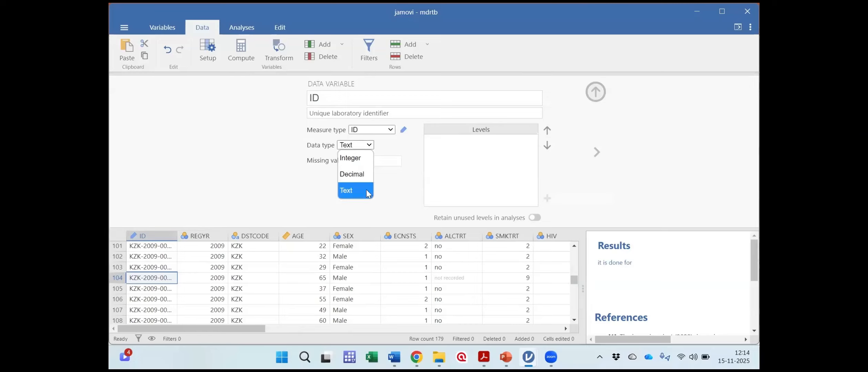
{"action": "left_click", "coordinate": [368, 186]}
Try Integer as the ID variable's data type and restore it to Text.
{"action": "left_click", "coordinate": [369, 146]}
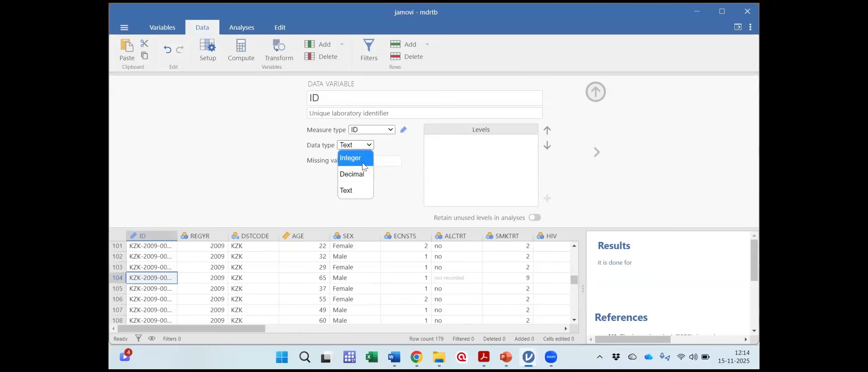
{"action": "left_click", "coordinate": [365, 167]}
{"action": "left_click", "coordinate": [368, 146]}
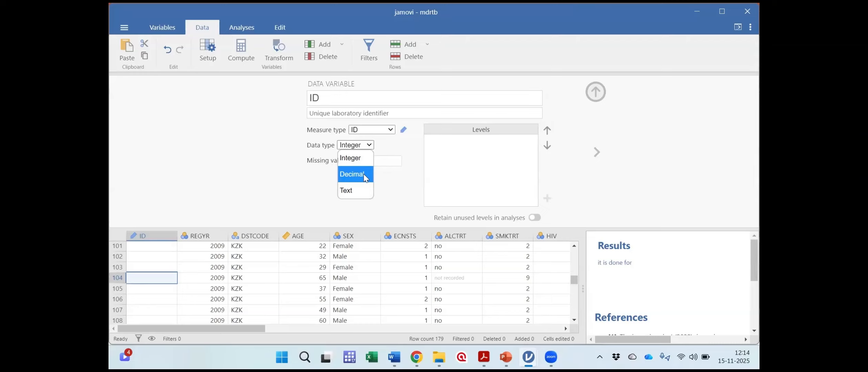
{"action": "left_click", "coordinate": [363, 162]}
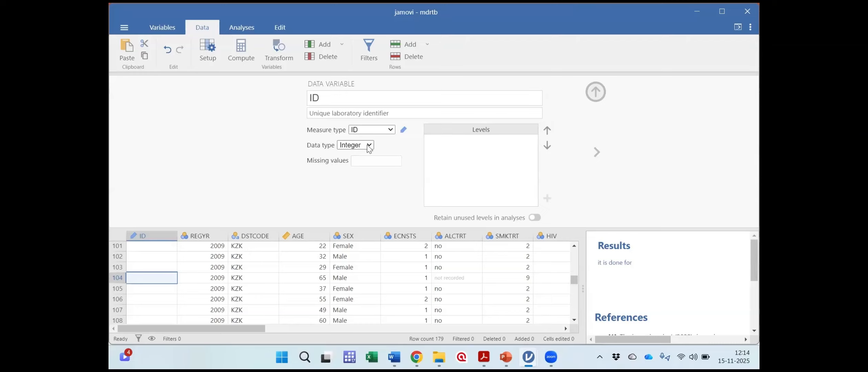
{"action": "left_click", "coordinate": [369, 149]}
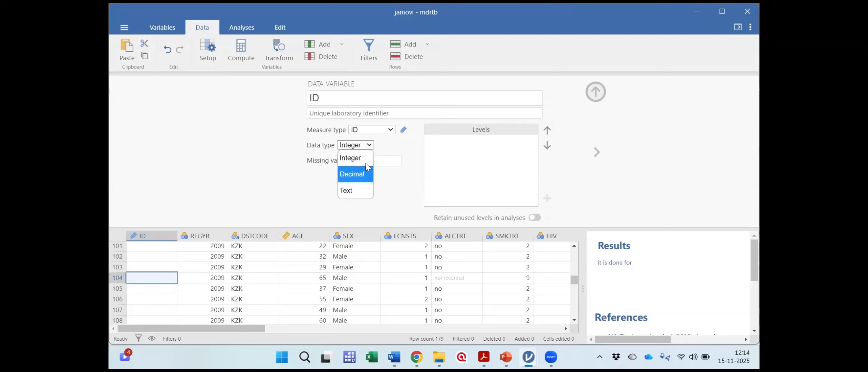
{"action": "left_click", "coordinate": [360, 199]}
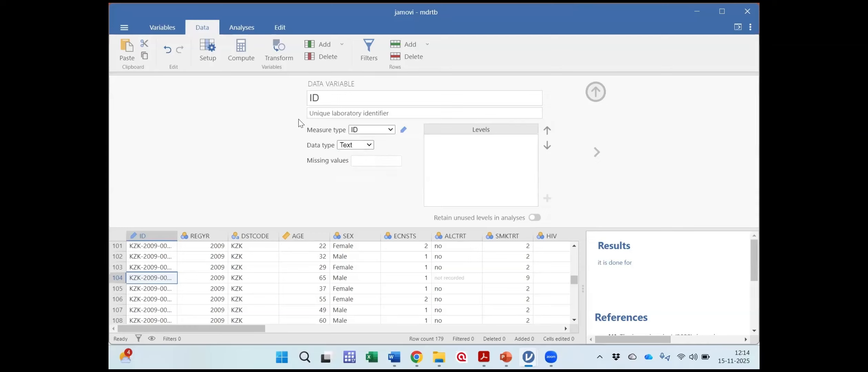
Step forward through the REGYR and DSTCODE setups to AGE and review its data type choices, keeping Integer.
{"action": "left_click", "coordinate": [592, 152]}
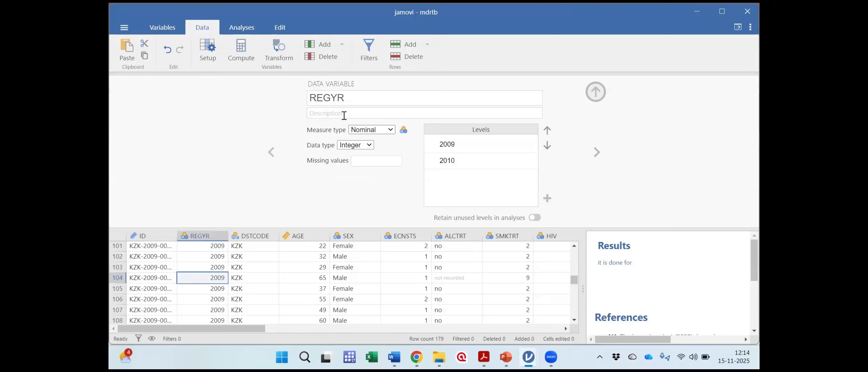
{"action": "left_click", "coordinate": [597, 152]}
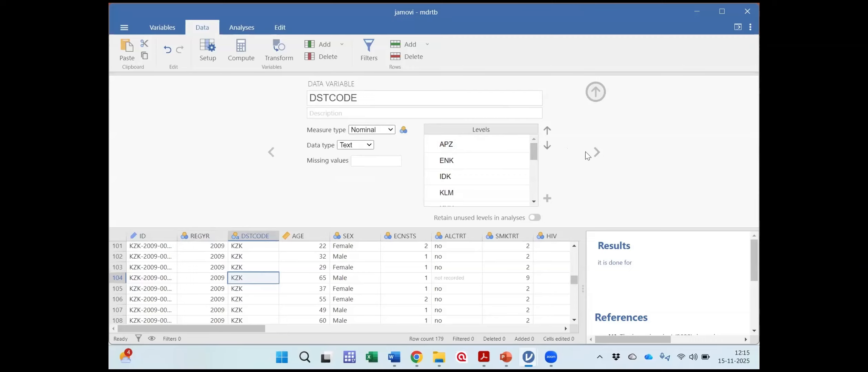
{"action": "left_click", "coordinate": [598, 154]}
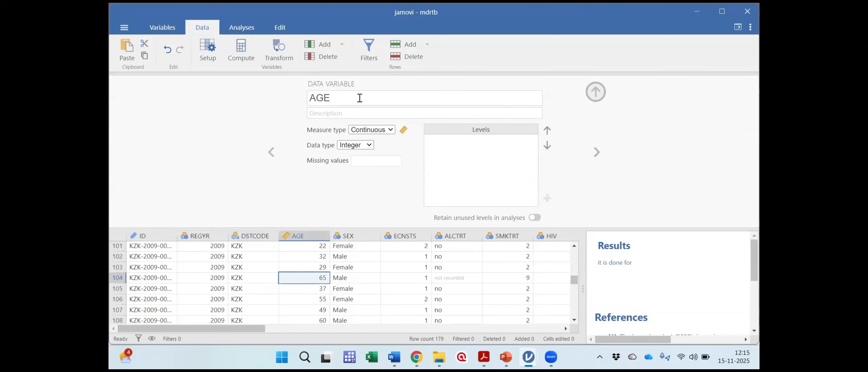
{"action": "left_click", "coordinate": [363, 148]}
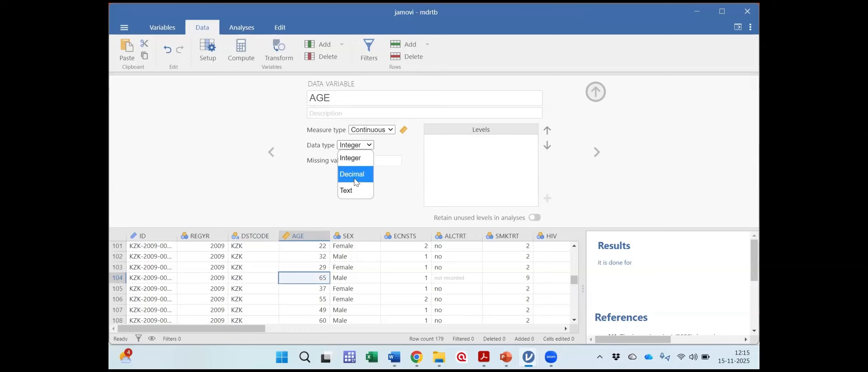
{"action": "left_click", "coordinate": [358, 162]}
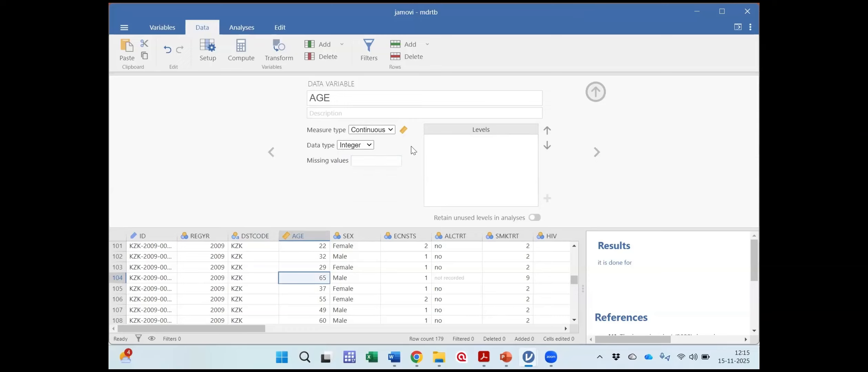
Examine the Female and Male level labels in the SEX variable's setup and move on to ECNSTS.
{"action": "left_click", "coordinate": [598, 153]}
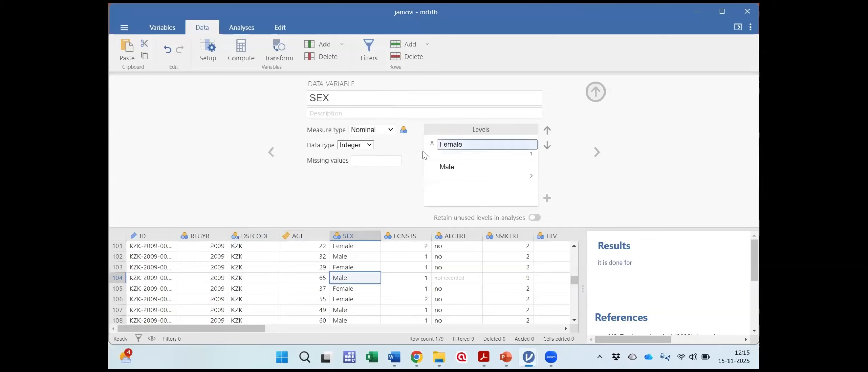
{"action": "left_click", "coordinate": [484, 165]}
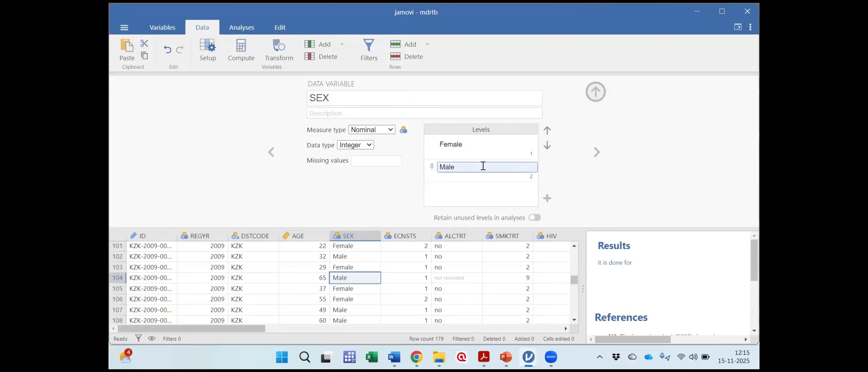
{"action": "double_click", "coordinate": [476, 145]}
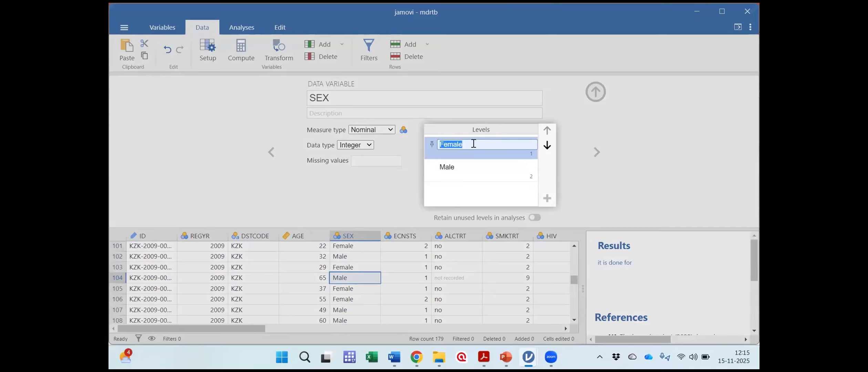
{"action": "left_click", "coordinate": [469, 167]}
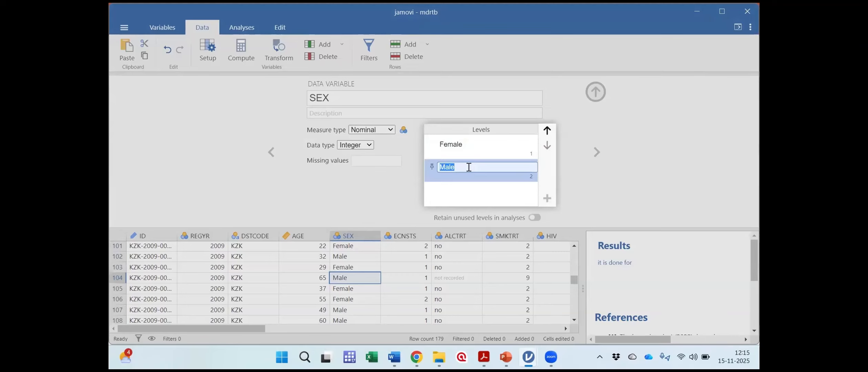
{"action": "left_click", "coordinate": [607, 176]}
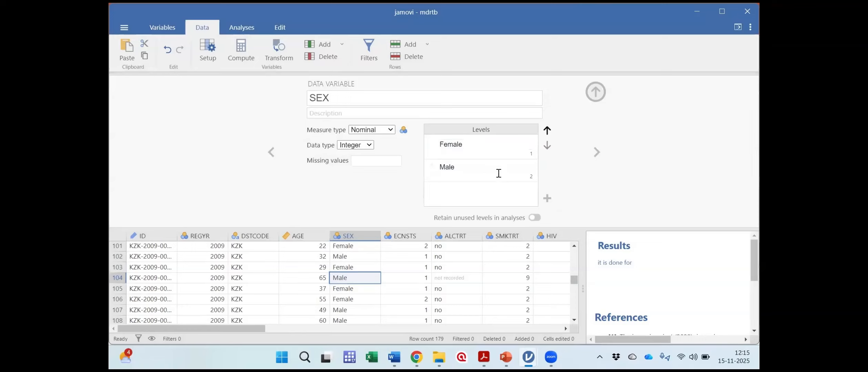
{"action": "left_click", "coordinate": [597, 152]}
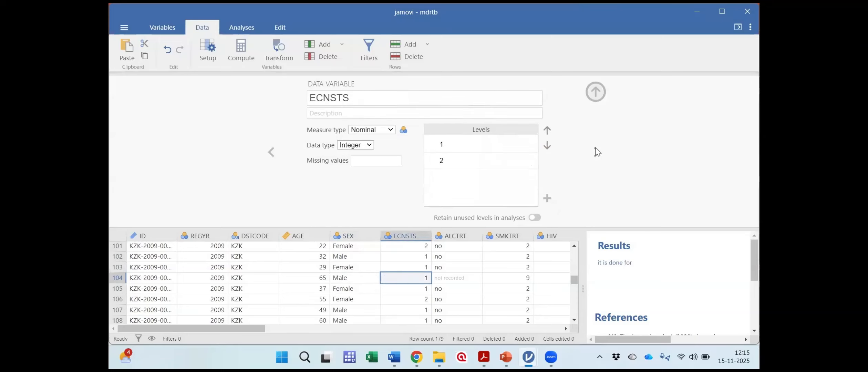
Inspect the editable labels of levels 1 and 2 for the ECNSTS variable without changing them.
{"action": "left_click", "coordinate": [450, 142]}
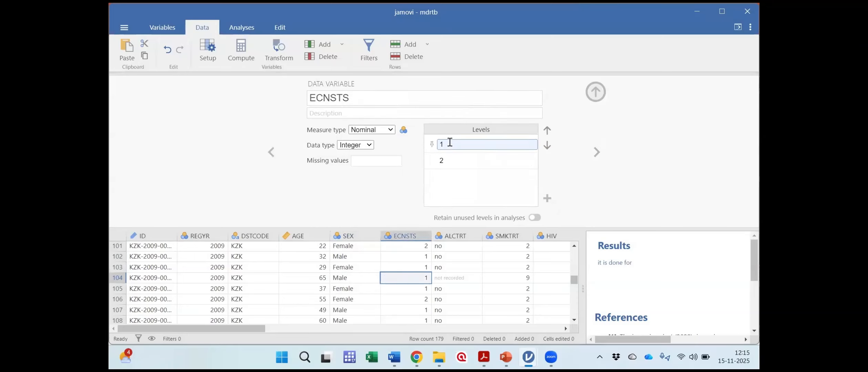
{"action": "left_click", "coordinate": [451, 144]}
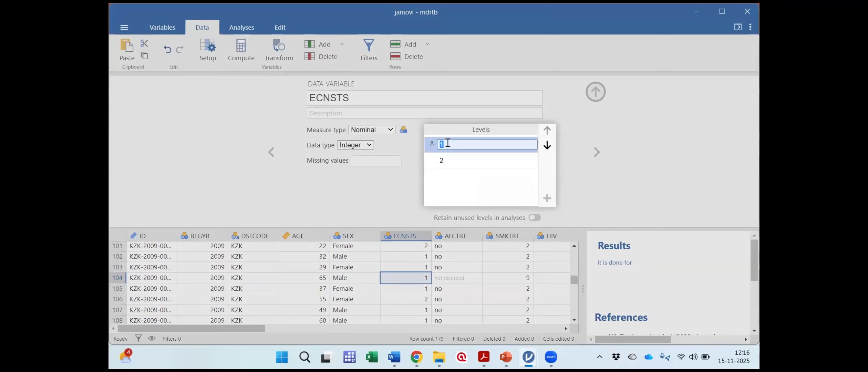
{"action": "left_click", "coordinate": [449, 159]}
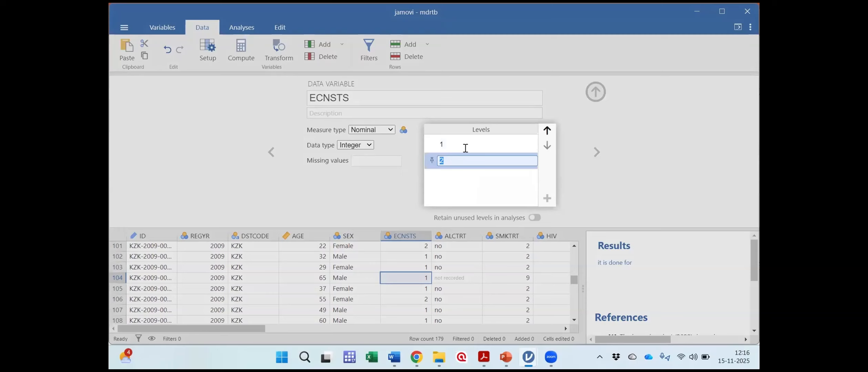
{"action": "left_click", "coordinate": [601, 167]}
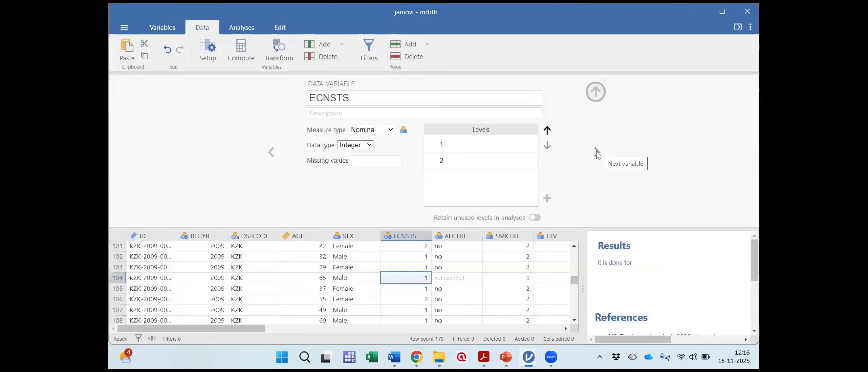
Review the levels of the ALCTRT variable and its missing-value rule for code 9.
{"action": "left_click", "coordinate": [597, 154]}
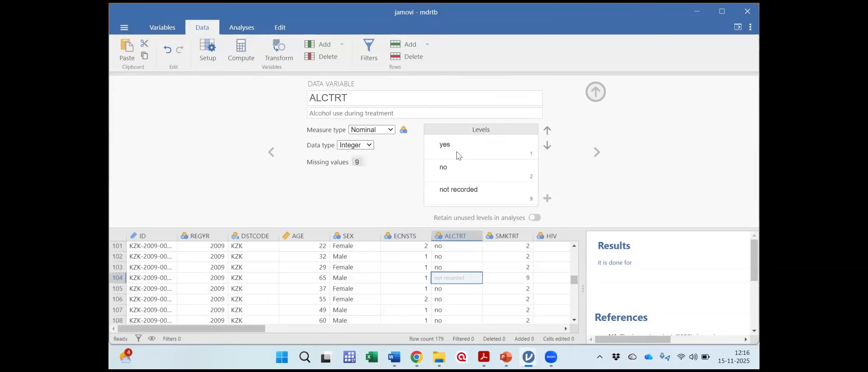
{"action": "left_click", "coordinate": [480, 189]}
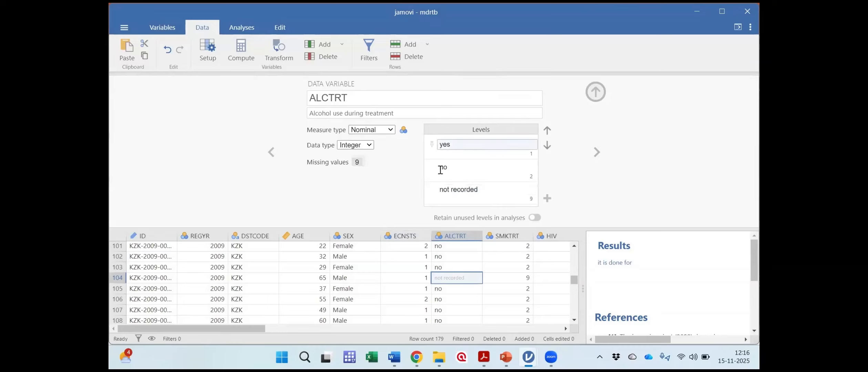
{"action": "left_click", "coordinate": [358, 162]}
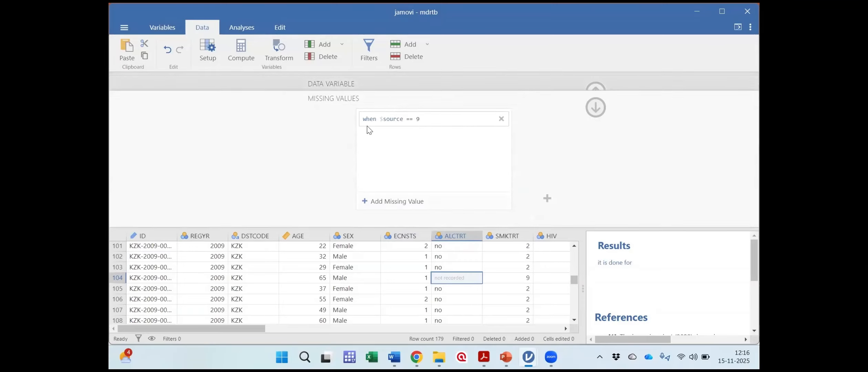
{"action": "left_click", "coordinate": [406, 121]}
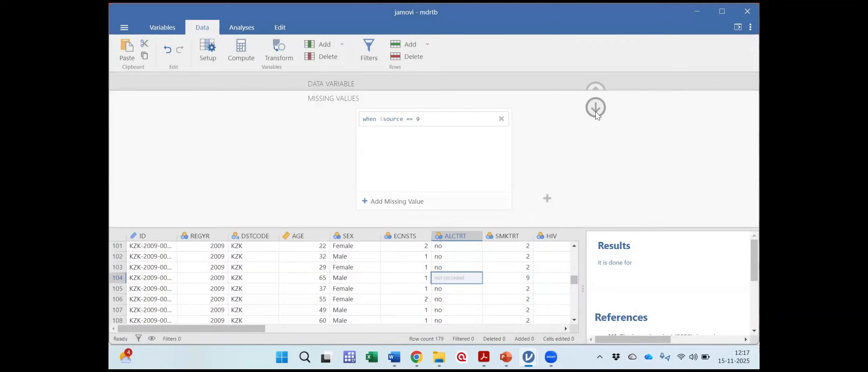
{"action": "left_click", "coordinate": [595, 111]}
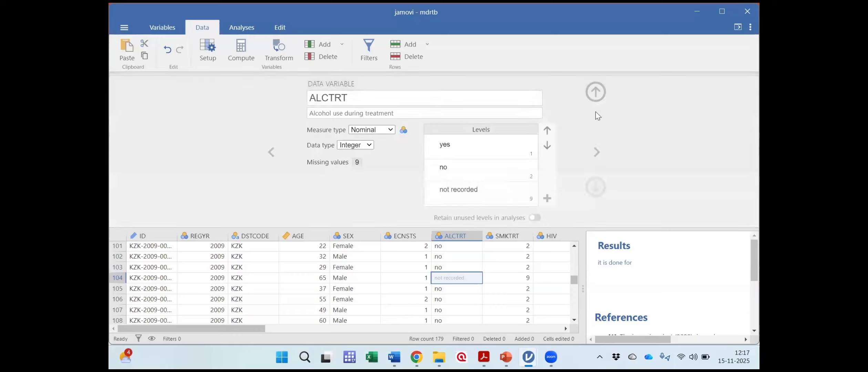
Inspect the setup of the SMKTRT variable, including the label of its level 9.
{"action": "left_click", "coordinate": [597, 153]}
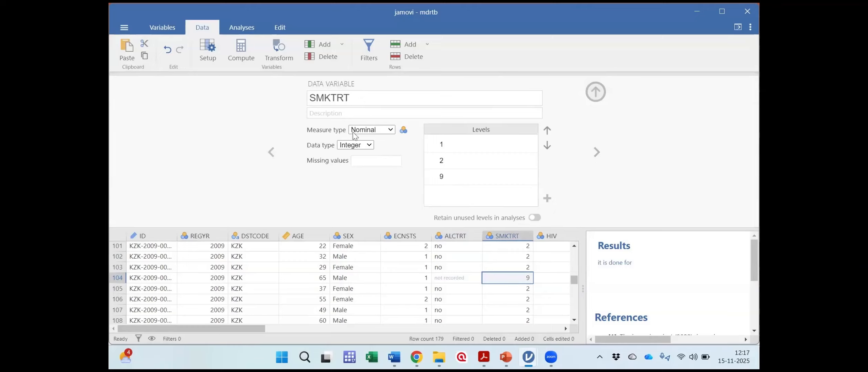
{"action": "left_click", "coordinate": [454, 177]}
{"action": "left_click", "coordinate": [456, 177]}
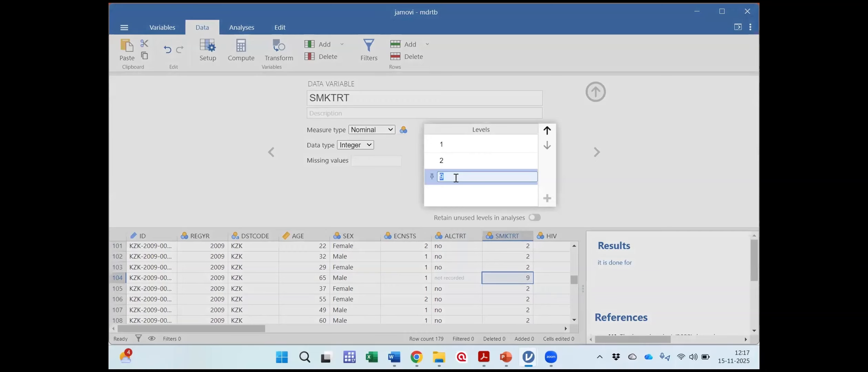
{"action": "left_click", "coordinate": [364, 181]}
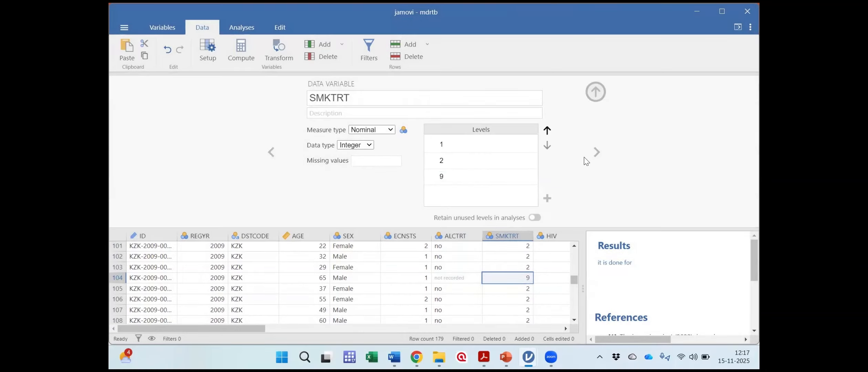
Review the variable setups from HIV through DM and EPIATT, ending on the date variable DTSPTMCOL.
{"action": "left_click", "coordinate": [593, 152]}
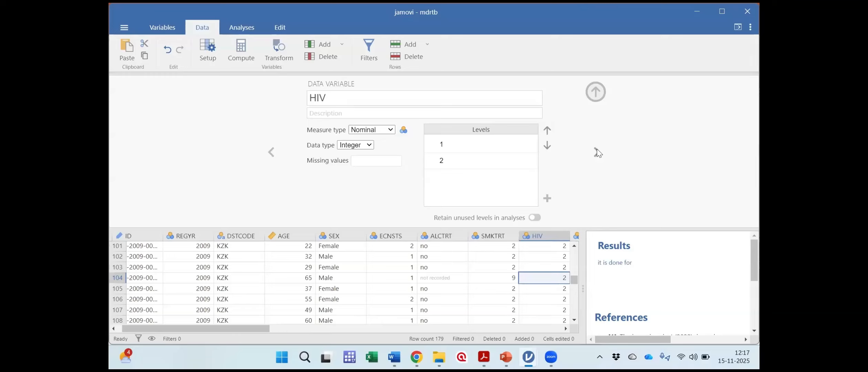
{"action": "left_click", "coordinate": [597, 153]}
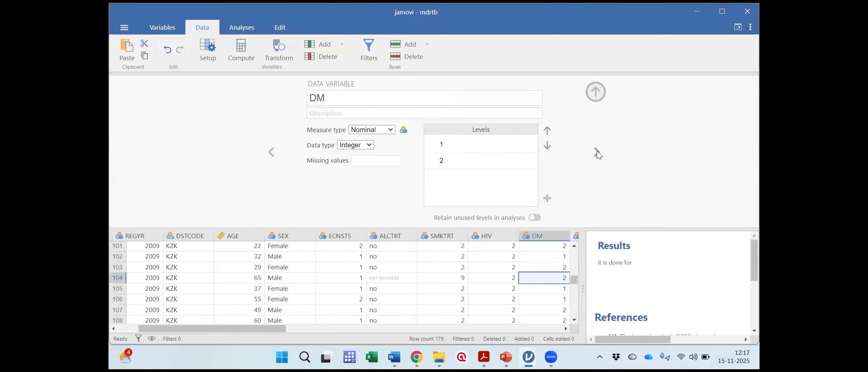
{"action": "left_click", "coordinate": [597, 153]}
{"action": "left_click", "coordinate": [597, 153]}
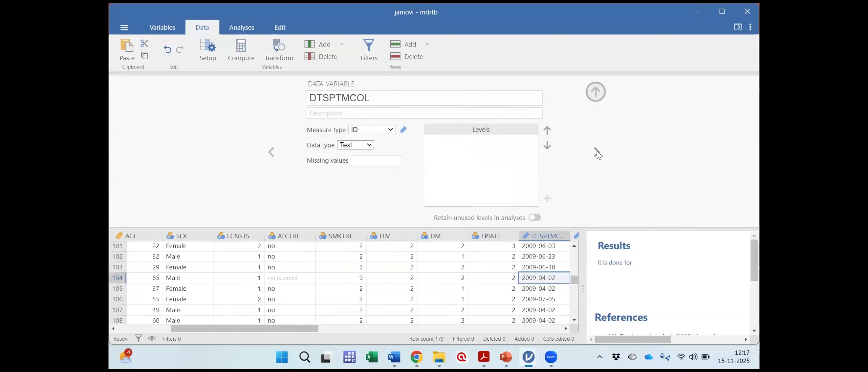
{"action": "left_click", "coordinate": [597, 153]}
{"action": "left_click", "coordinate": [272, 152]}
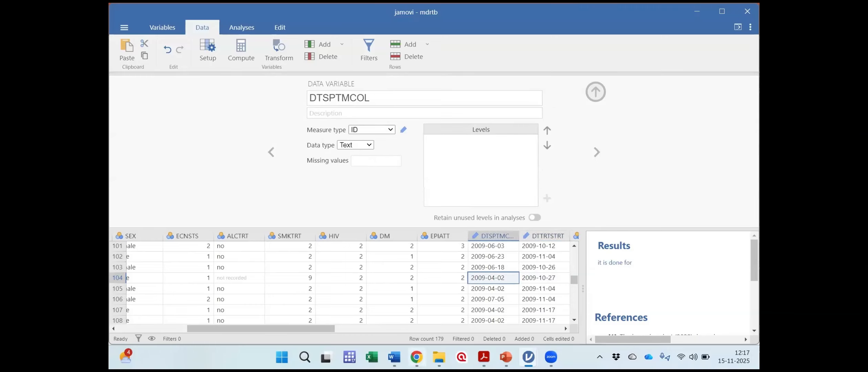
Switch to the mdrtb_codebook document in Word, look through the variable definitions down to WTENDTR, and return to jamovi.
{"action": "left_click", "coordinate": [395, 357]}
{"action": "scroll", "coordinate": [298, 216], "scroll_direction": "down", "scroll_amount": 3}
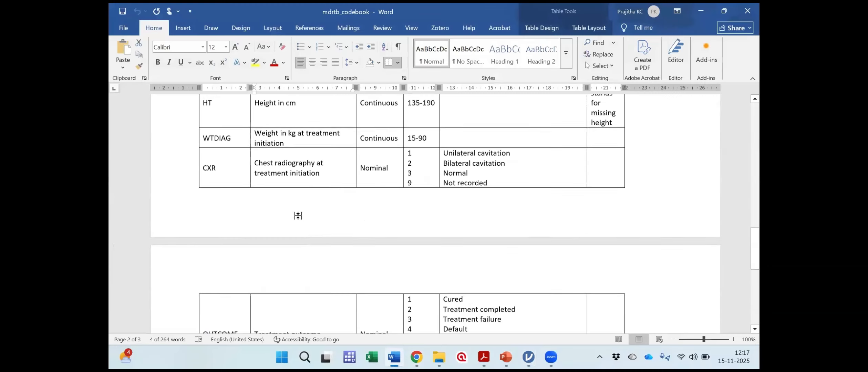
{"action": "scroll", "coordinate": [298, 216], "scroll_direction": "down", "scroll_amount": 6}
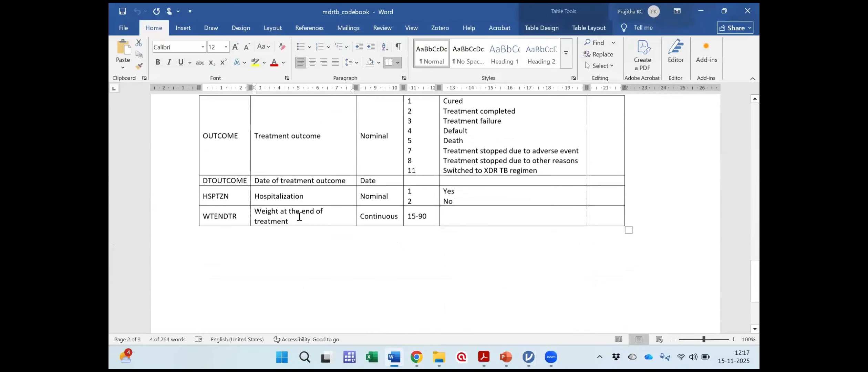
{"action": "left_click", "coordinate": [702, 10]}
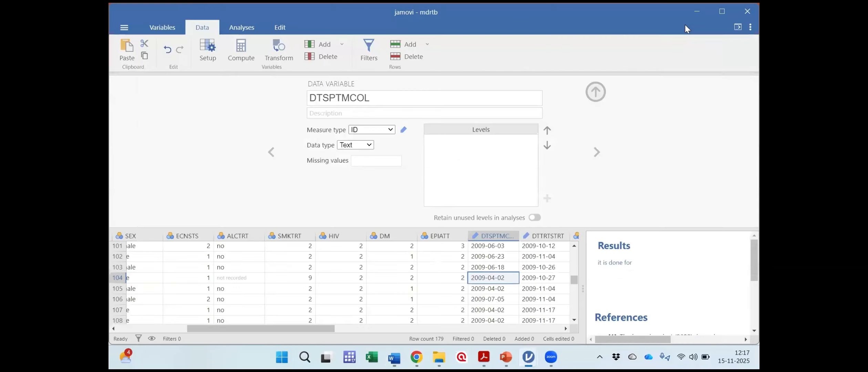
Check the measure types available for DTSPTMCOL, keep ID, and show the setup of DTTRTSTRT.
{"action": "left_click", "coordinate": [390, 131]}
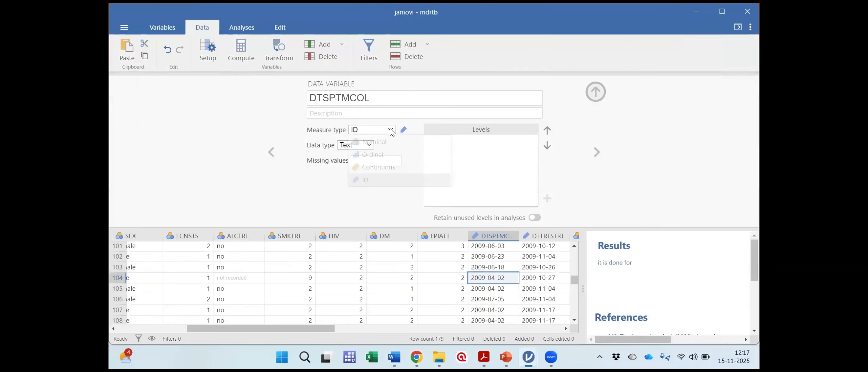
{"action": "left_click", "coordinate": [394, 179]}
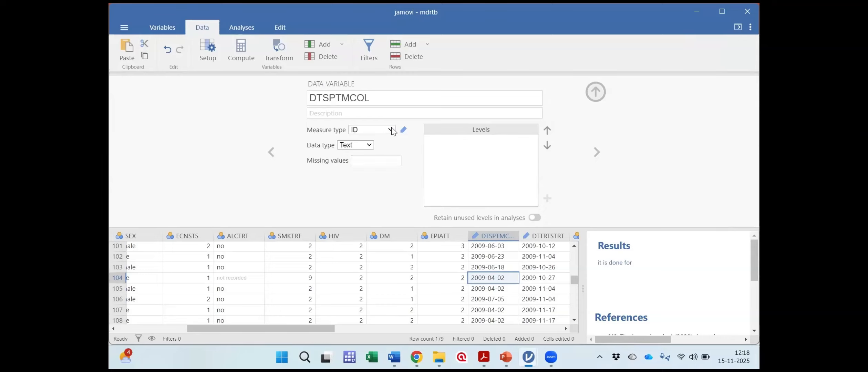
{"action": "left_click", "coordinate": [598, 153]}
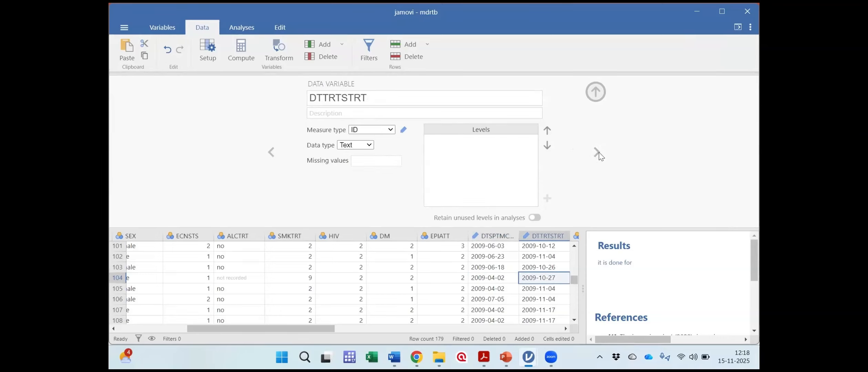
Set the measure type of the WTDIAG variable to Continuous.
{"action": "left_click", "coordinate": [599, 153]}
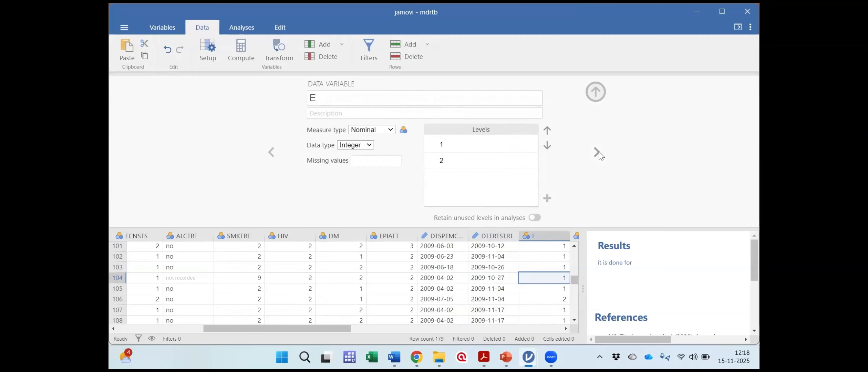
{"action": "left_click", "coordinate": [600, 153]}
{"action": "left_click", "coordinate": [600, 153]}
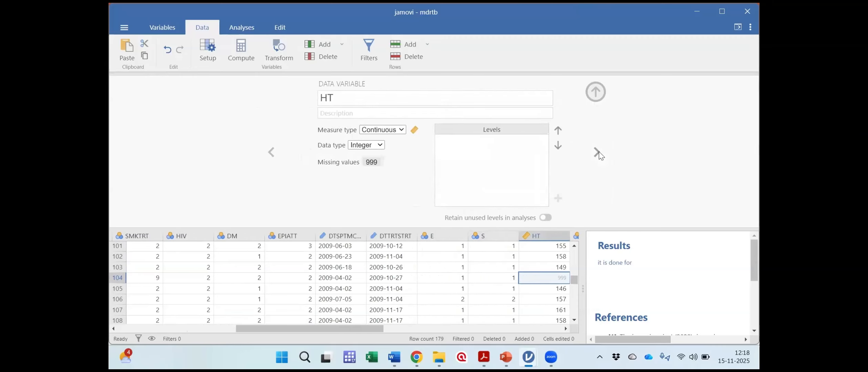
{"action": "left_click", "coordinate": [600, 153]}
{"action": "left_click", "coordinate": [600, 153]}
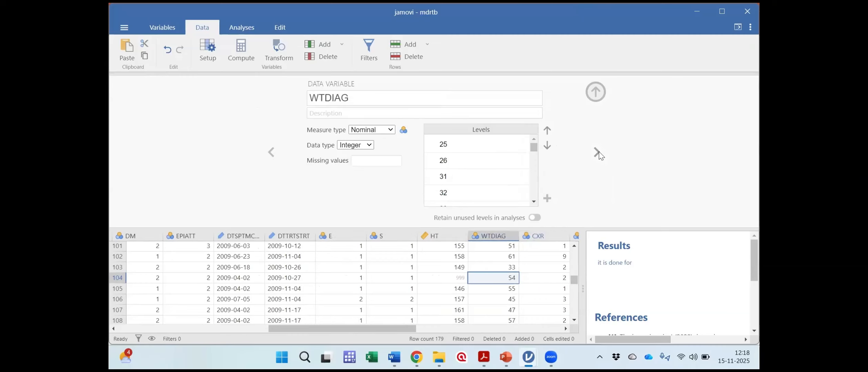
{"action": "left_click", "coordinate": [272, 153]}
{"action": "left_click", "coordinate": [390, 130]}
{"action": "left_click", "coordinate": [386, 166]}
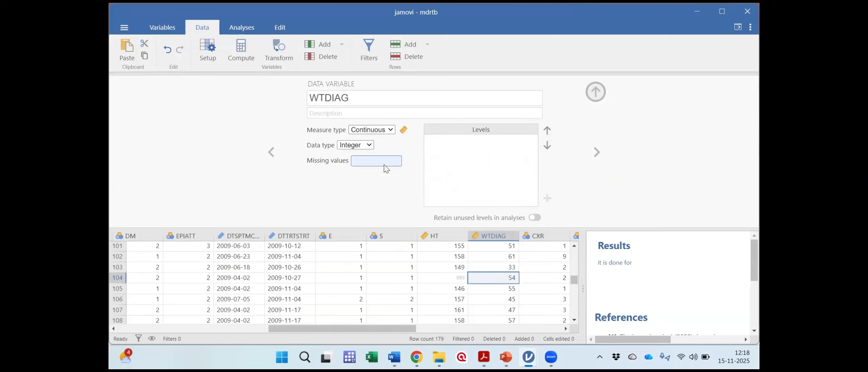
Recheck the HT setup, review the remaining variables from CXR to WTENDTR, and close the variable editor.
{"action": "left_click", "coordinate": [271, 153]}
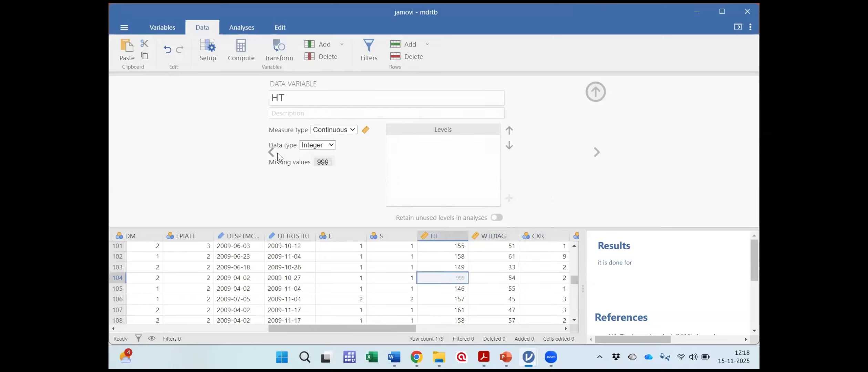
{"action": "left_click", "coordinate": [597, 154]}
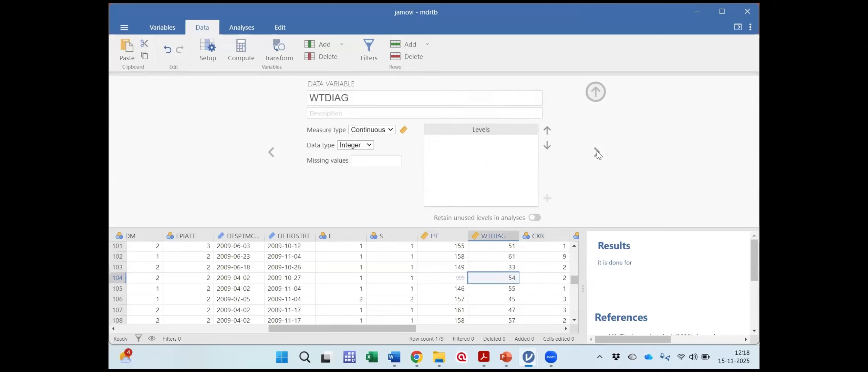
{"action": "left_click", "coordinate": [597, 153]}
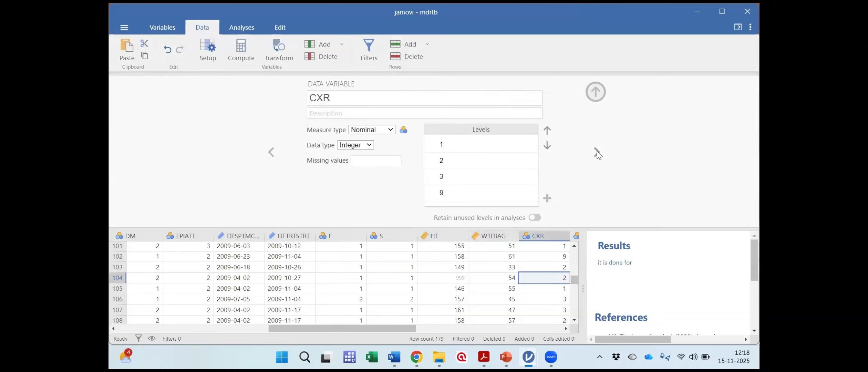
{"action": "left_click", "coordinate": [597, 154]}
{"action": "left_click", "coordinate": [597, 154]}
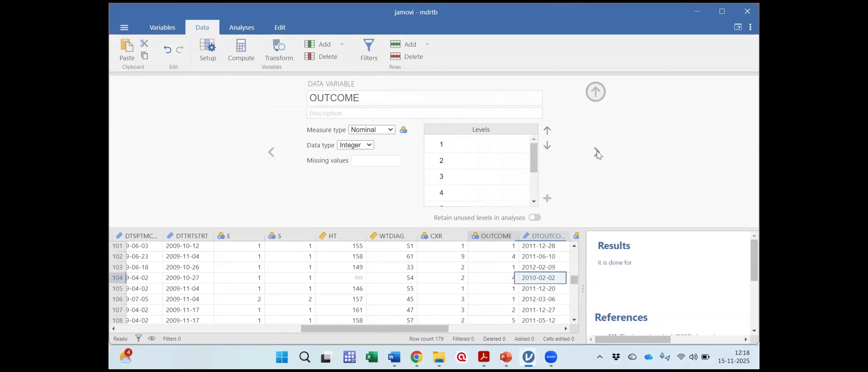
{"action": "left_click", "coordinate": [598, 154]}
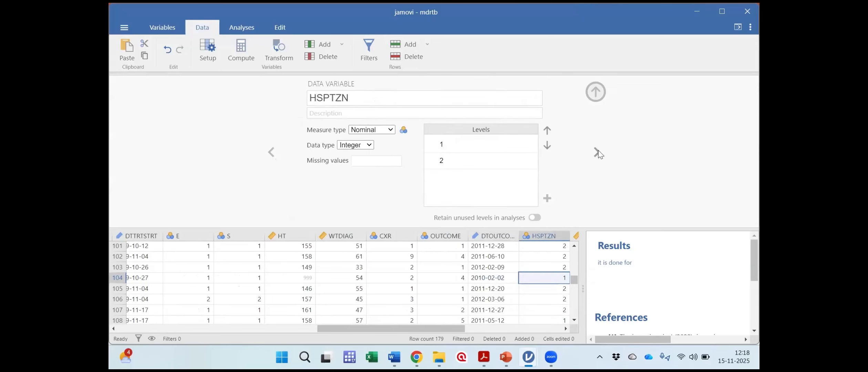
{"action": "left_click", "coordinate": [598, 153]}
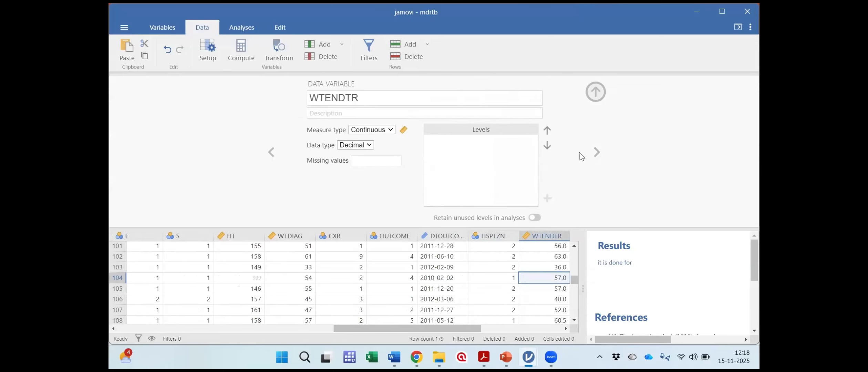
{"action": "left_click", "coordinate": [598, 153]}
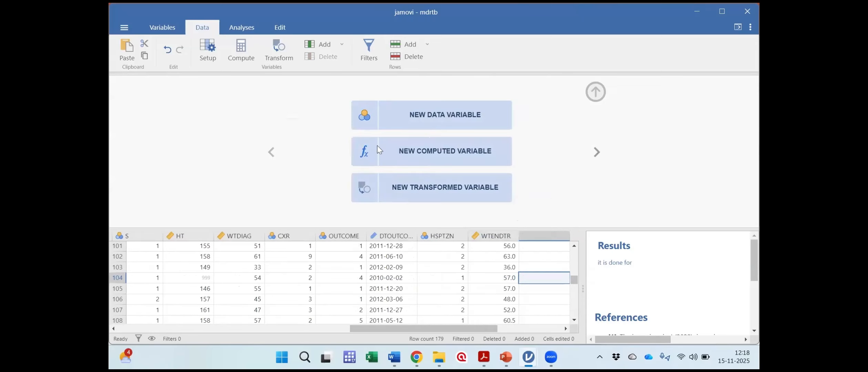
{"action": "left_click", "coordinate": [272, 153]}
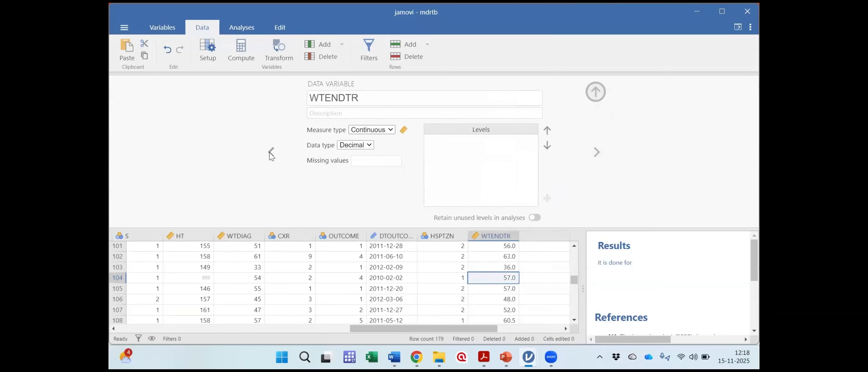
{"action": "left_click", "coordinate": [596, 95]}
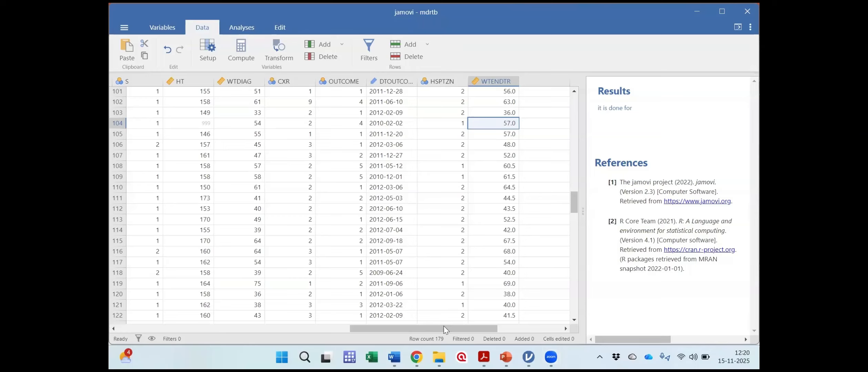
Return to the first variables of the dataset, create a Descriptives analysis without any variables, and close its options.
{"action": "left_click_drag", "start_coordinate": [444, 326], "coordinate": [142, 320]}
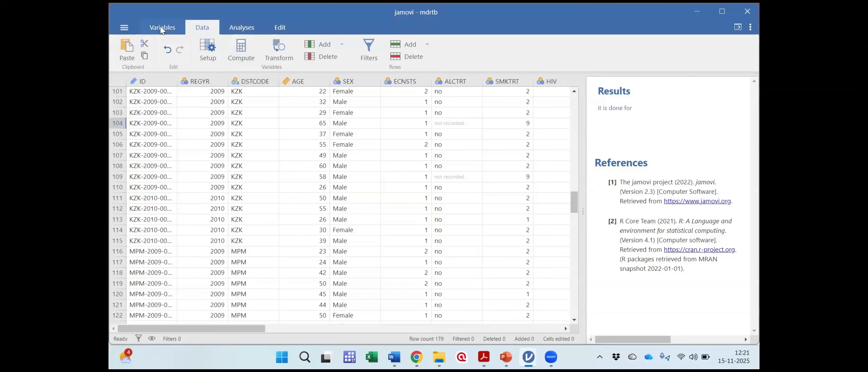
{"action": "left_click", "coordinate": [247, 28]}
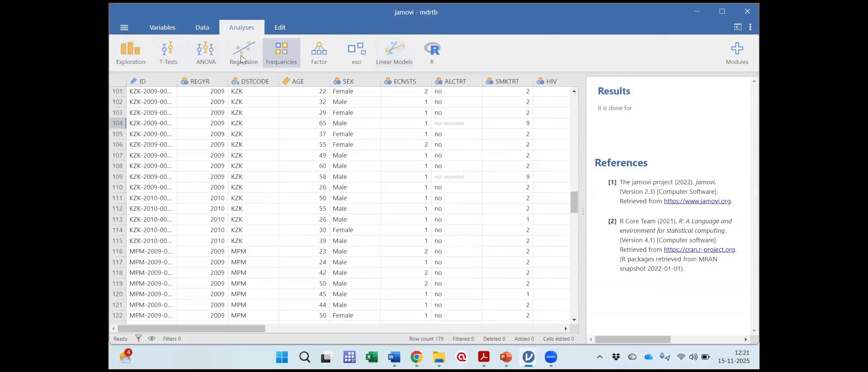
{"action": "left_click", "coordinate": [131, 57]}
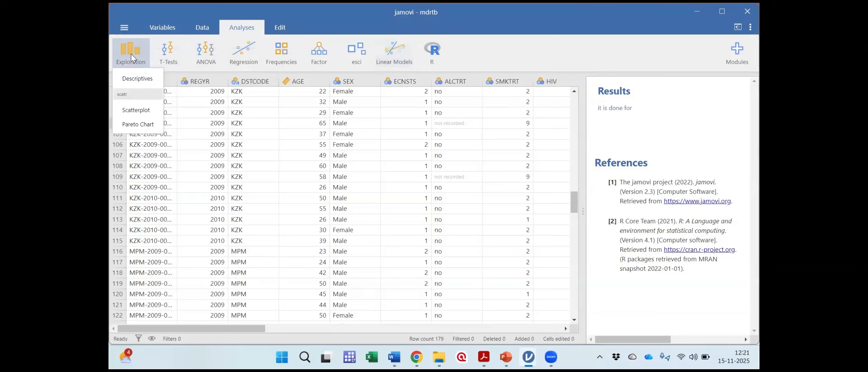
{"action": "left_click", "coordinate": [136, 79]}
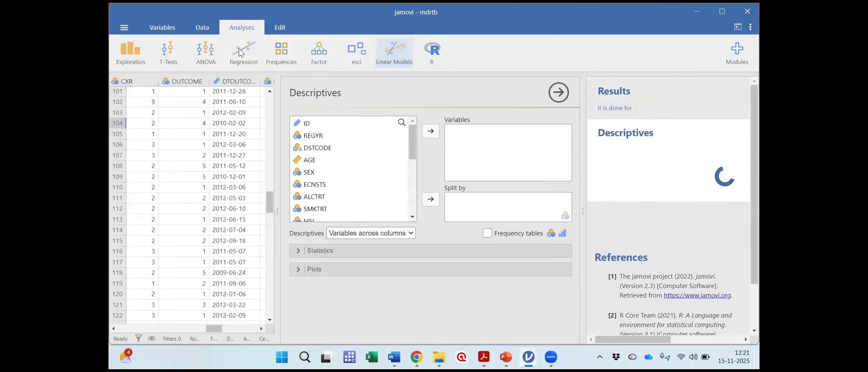
{"action": "left_click", "coordinate": [240, 30]}
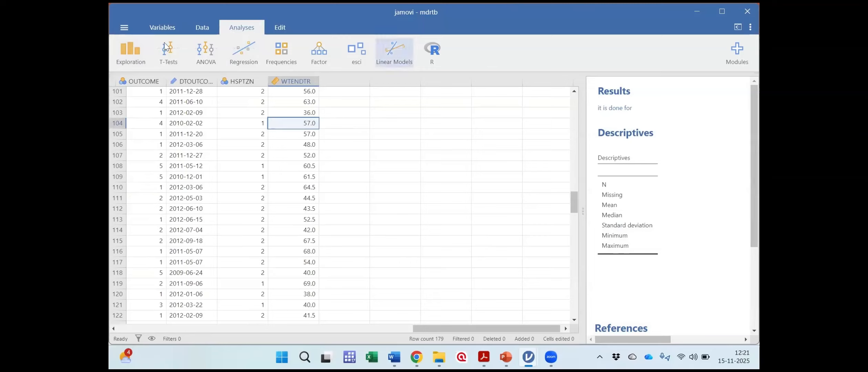
Add a second Descriptives analysis, look over both empty result tables, and make the second one active.
{"action": "left_click", "coordinate": [138, 53]}
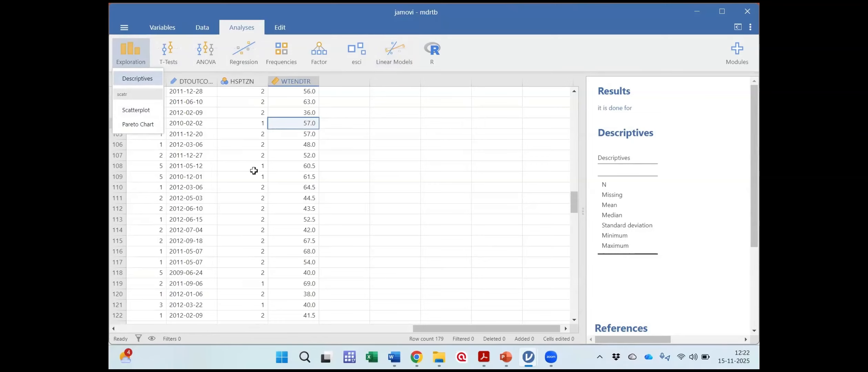
{"action": "key", "text": "Return"}
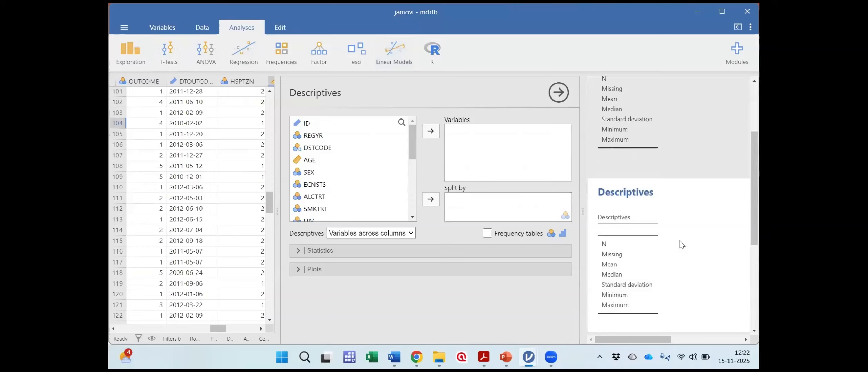
{"action": "scroll", "coordinate": [680, 241], "scroll_direction": "down", "scroll_amount": 1}
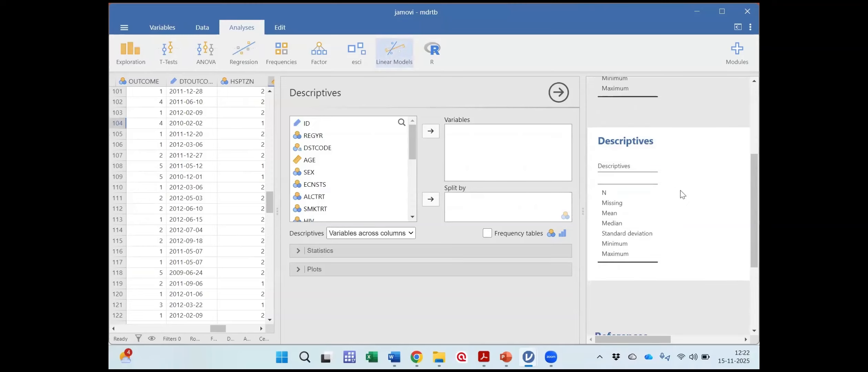
{"action": "scroll", "coordinate": [685, 196], "scroll_direction": "up", "scroll_amount": 3}
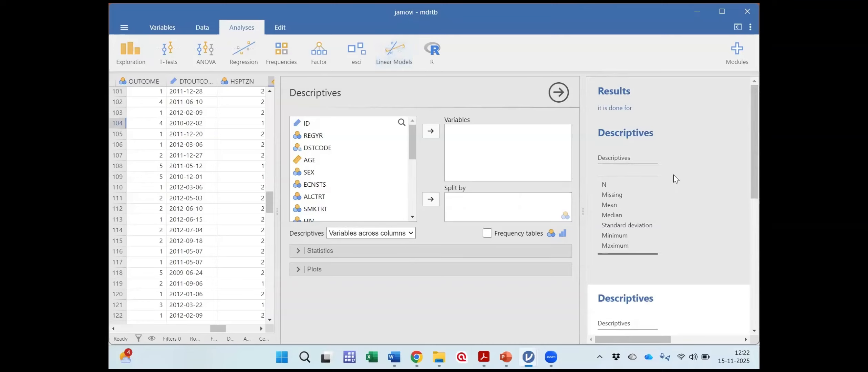
{"action": "left_click", "coordinate": [678, 184]}
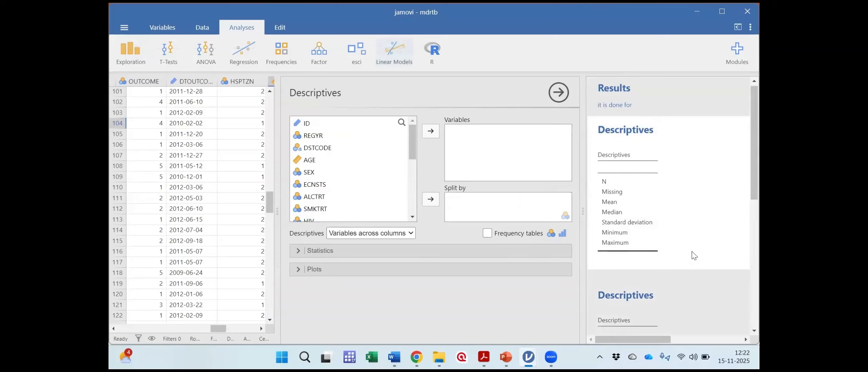
{"action": "scroll", "coordinate": [692, 254], "scroll_direction": "down", "scroll_amount": 5}
{"action": "left_click", "coordinate": [687, 186]}
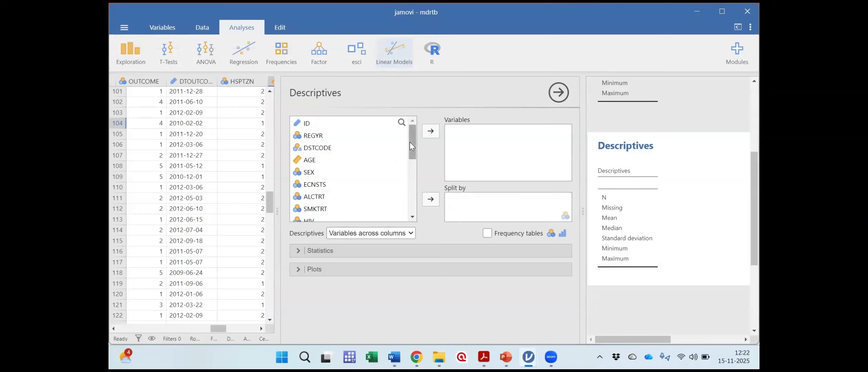
Add the continuous variables AGE and HT to the second Descriptives analysis.
{"action": "left_click", "coordinate": [310, 161]}
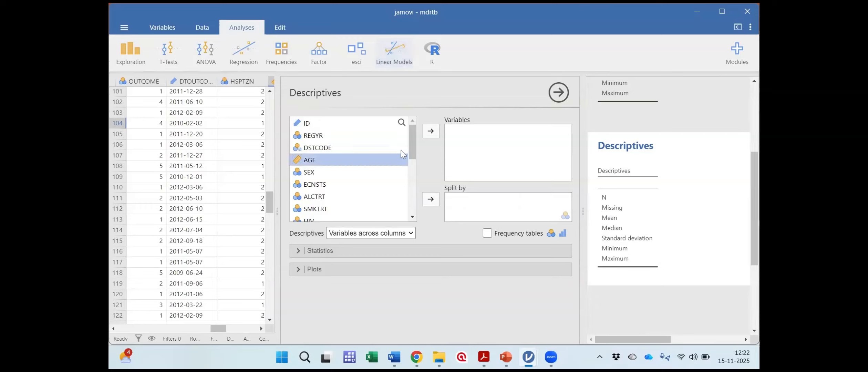
{"action": "left_click", "coordinate": [430, 131]}
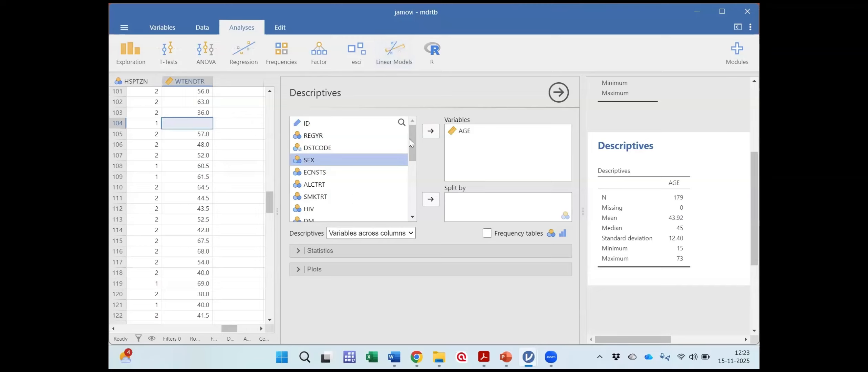
{"action": "left_click_drag", "start_coordinate": [411, 141], "coordinate": [409, 182]}
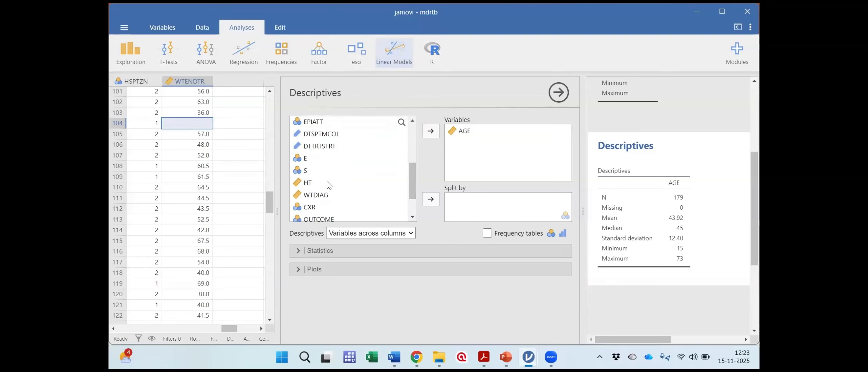
{"action": "left_click", "coordinate": [309, 183]}
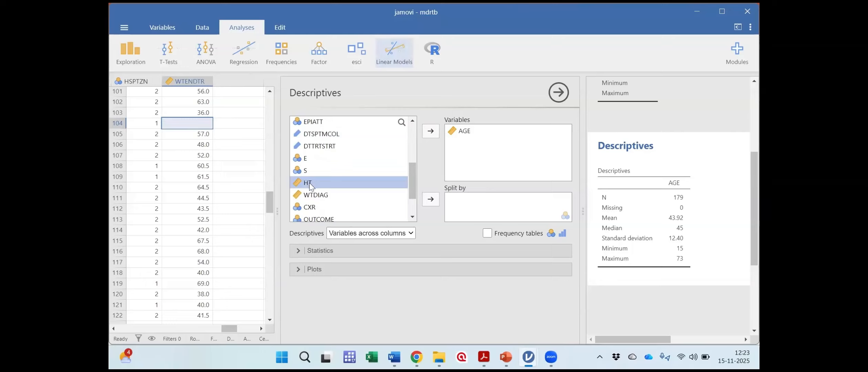
{"action": "left_click", "coordinate": [431, 132]}
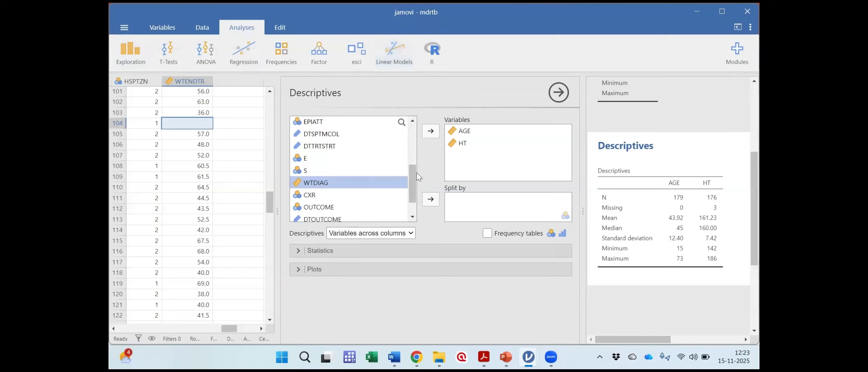
Look through the remaining variables for continuous ones, add WTDIAG to the Descriptives analysis, and view its results.
{"action": "left_click_drag", "start_coordinate": [413, 169], "coordinate": [415, 132]}
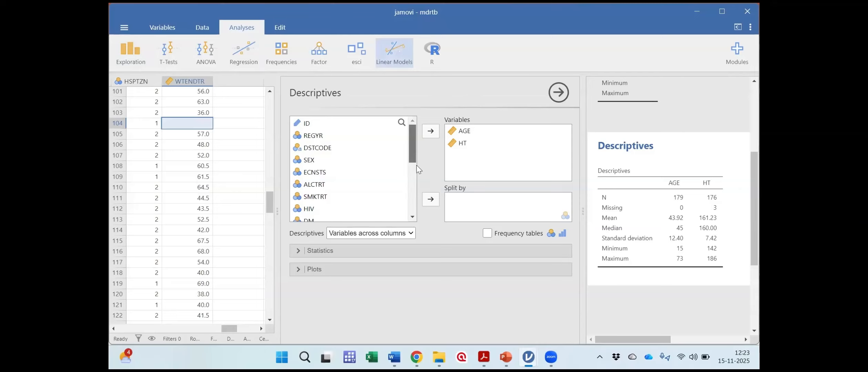
{"action": "left_click_drag", "start_coordinate": [416, 165], "coordinate": [410, 203]}
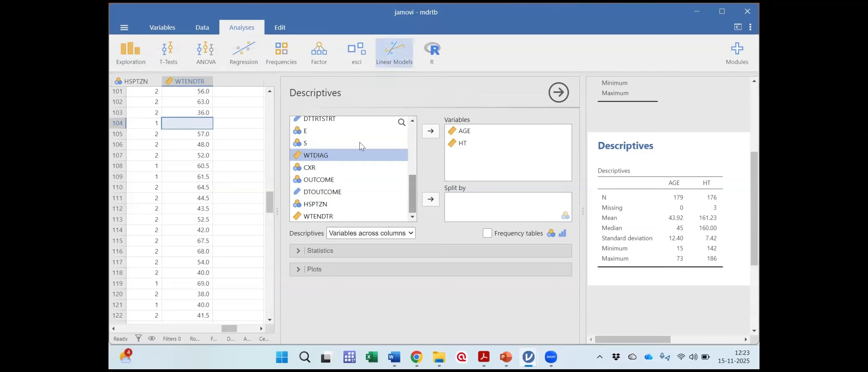
{"action": "scroll", "coordinate": [330, 167], "scroll_direction": "up", "scroll_amount": 3}
{"action": "left_click_drag", "start_coordinate": [448, 149], "coordinate": [448, 126]}
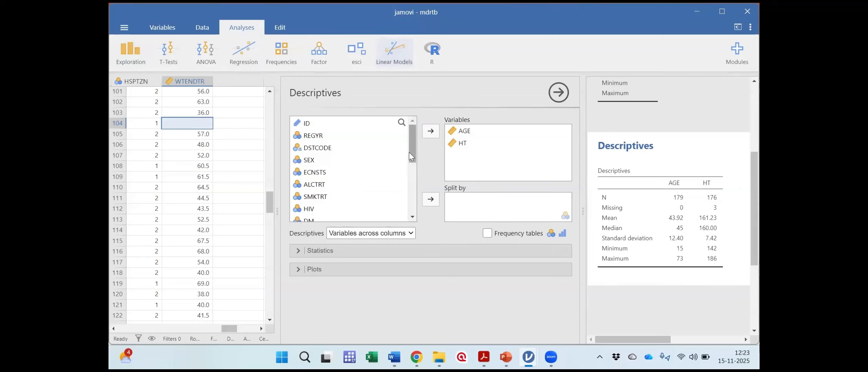
{"action": "left_click_drag", "start_coordinate": [412, 150], "coordinate": [412, 183]}
{"action": "scroll", "coordinate": [319, 182], "scroll_direction": "down", "scroll_amount": 1}
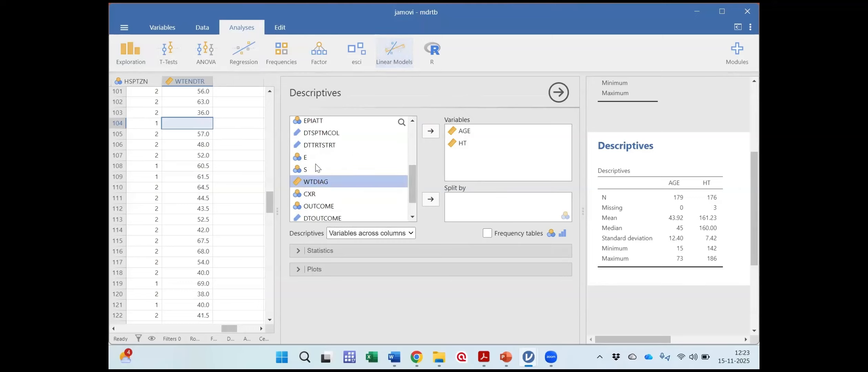
{"action": "left_click", "coordinate": [322, 167]}
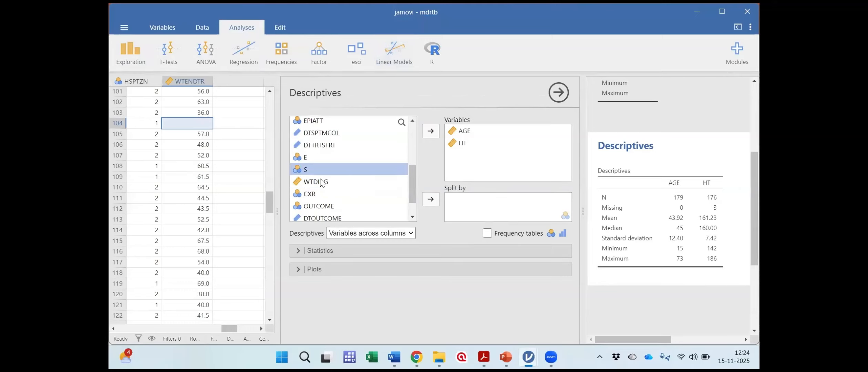
{"action": "left_click", "coordinate": [322, 183]}
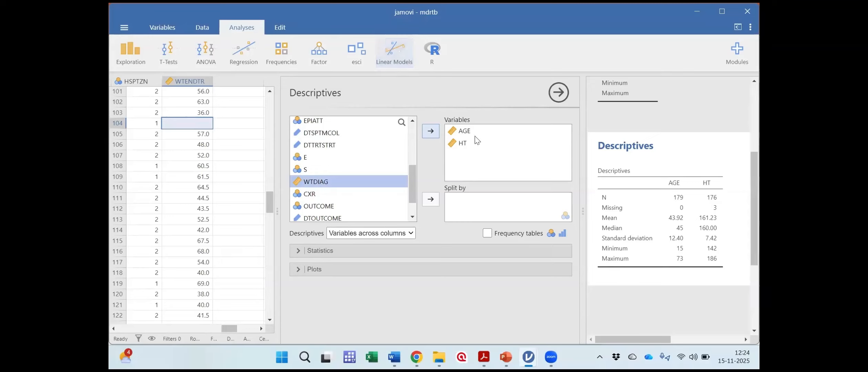
{"action": "left_click", "coordinate": [435, 131]}
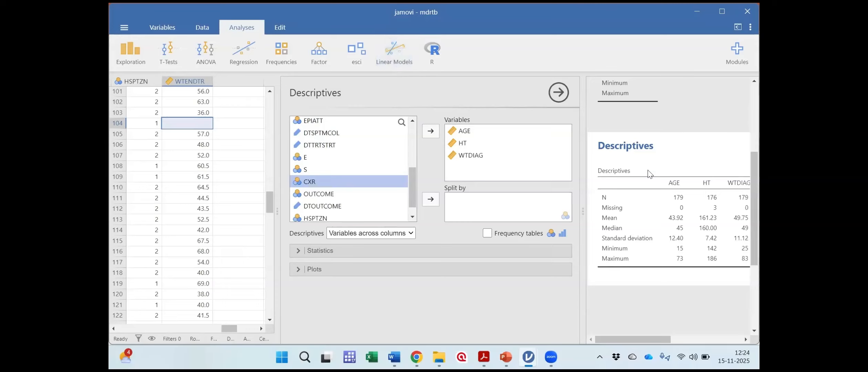
{"action": "left_click_drag", "start_coordinate": [636, 341], "coordinate": [617, 344]}
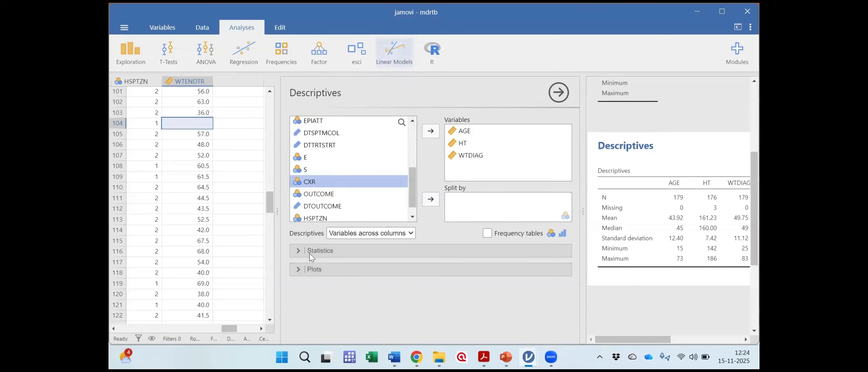
Review the available descriptive statistics and include the IQR as an additional dispersion measure.
{"action": "left_click", "coordinate": [329, 250]}
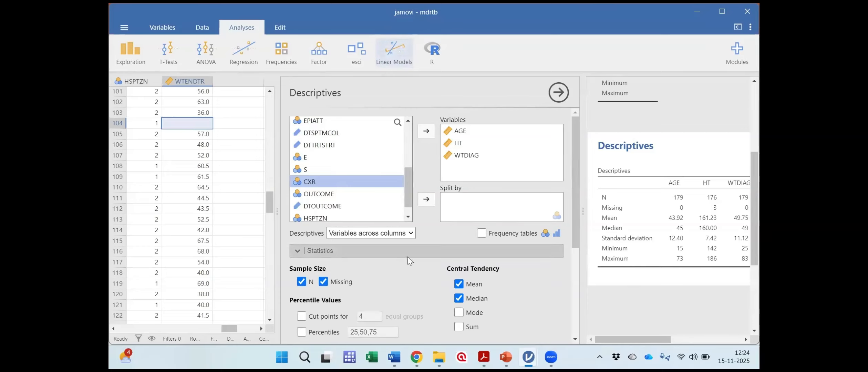
{"action": "left_click_drag", "start_coordinate": [576, 150], "coordinate": [568, 211]}
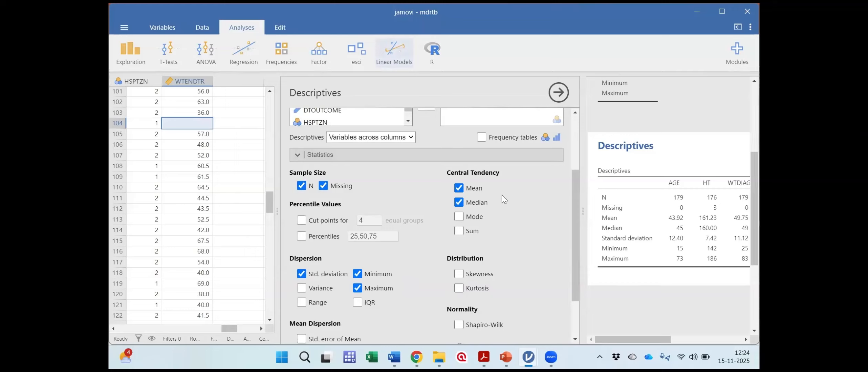
{"action": "scroll", "coordinate": [574, 205], "scroll_direction": "down", "scroll_amount": 1}
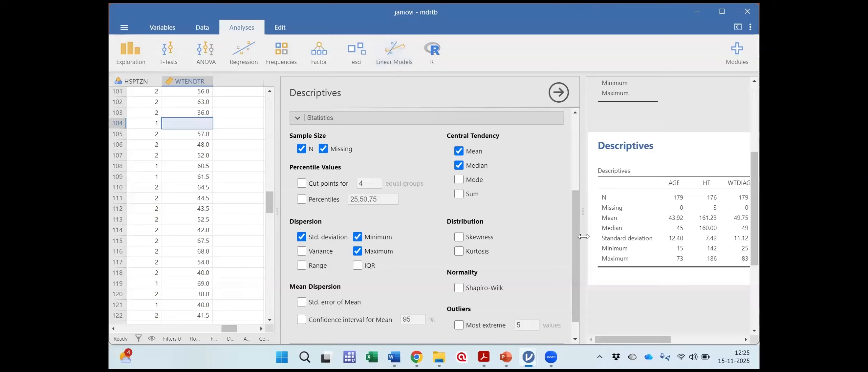
{"action": "scroll", "coordinate": [573, 224], "scroll_direction": "down", "scroll_amount": 1}
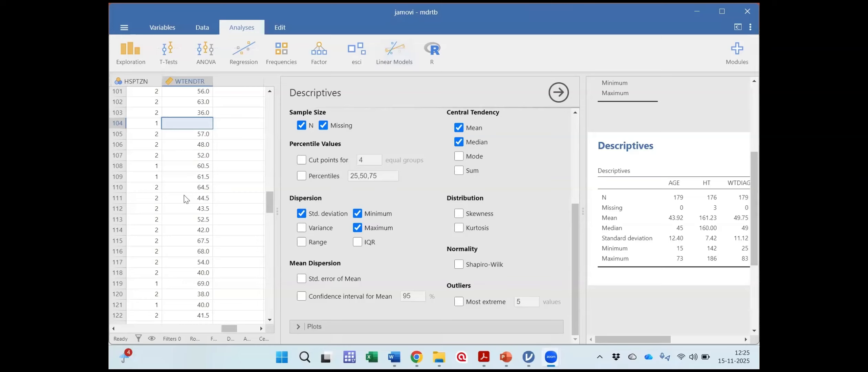
{"action": "left_click", "coordinate": [395, 258]}
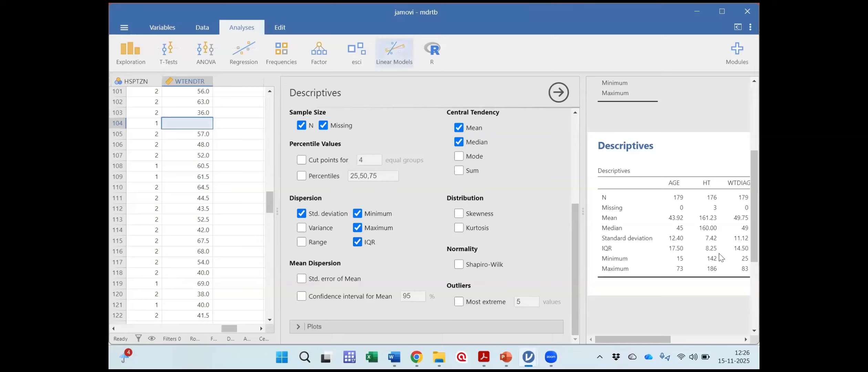
Hide the Descriptives options and widen the results area to show the full table for AGE, HT and WTDIAG.
{"action": "left_click_drag", "start_coordinate": [653, 339], "coordinate": [663, 326]}
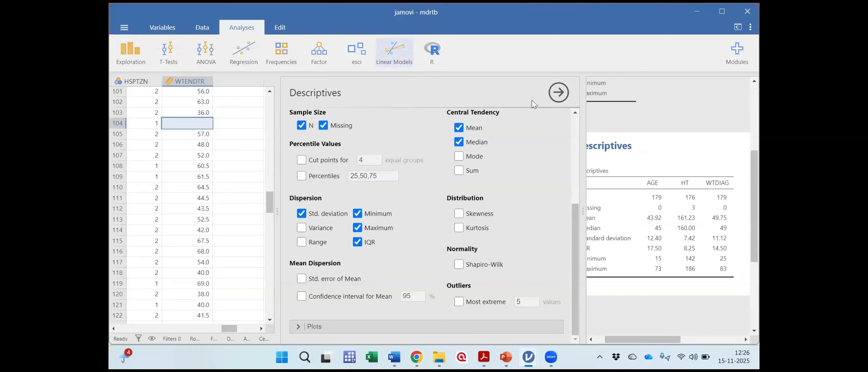
{"action": "left_click", "coordinate": [557, 95]}
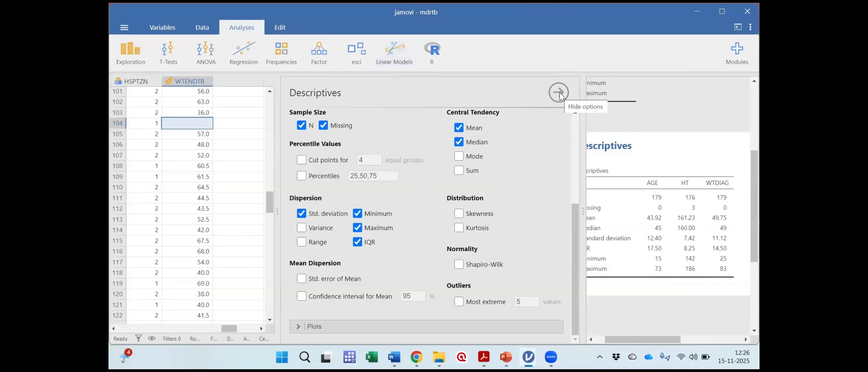
{"action": "left_click", "coordinate": [560, 92]}
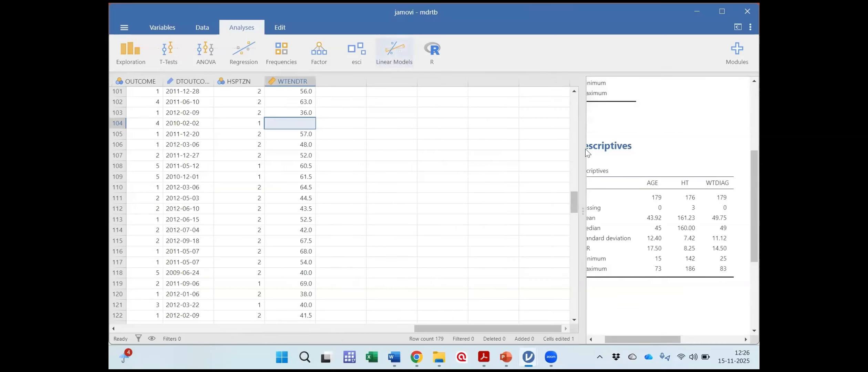
{"action": "left_click_drag", "start_coordinate": [582, 175], "coordinate": [387, 169]}
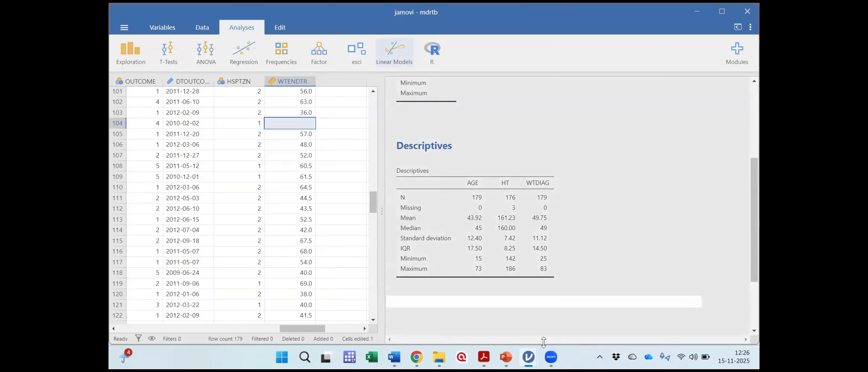
{"action": "left_click", "coordinate": [634, 298]}
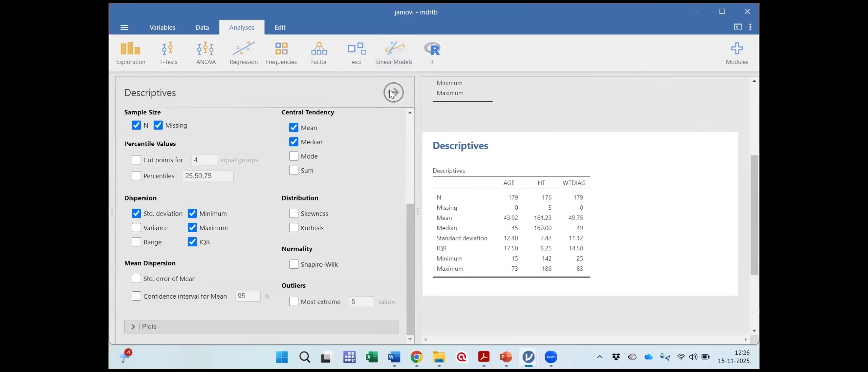
{"action": "left_click", "coordinate": [392, 92]}
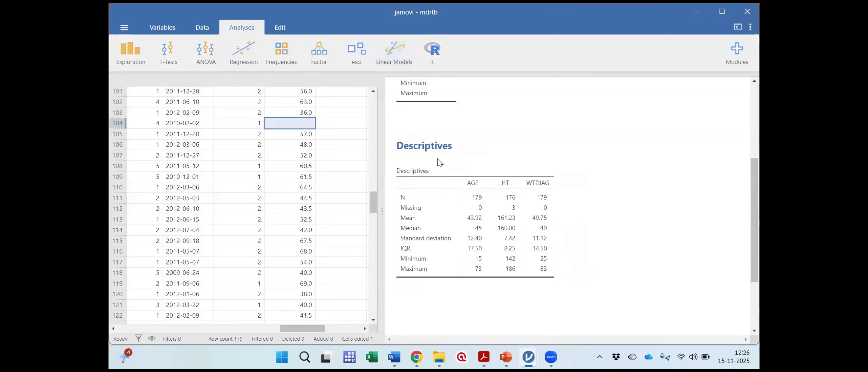
Reopen the Descriptives analysis of AGE, HT and WTDIAG, add WTENDTR to its variables, and hide the options.
{"action": "left_click", "coordinate": [463, 210]}
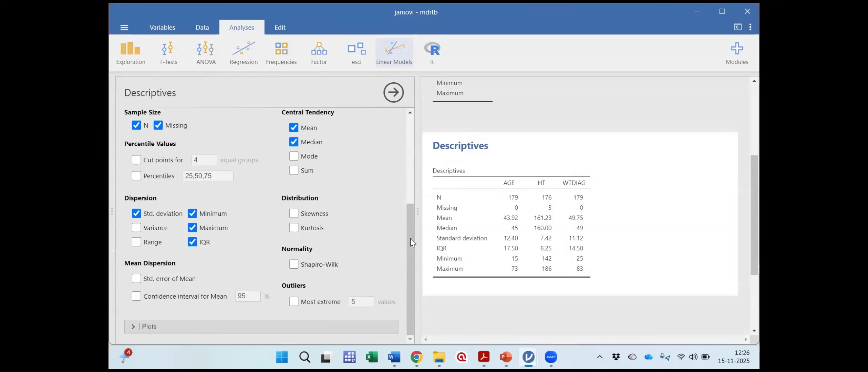
{"action": "left_click_drag", "start_coordinate": [411, 239], "coordinate": [407, 129]}
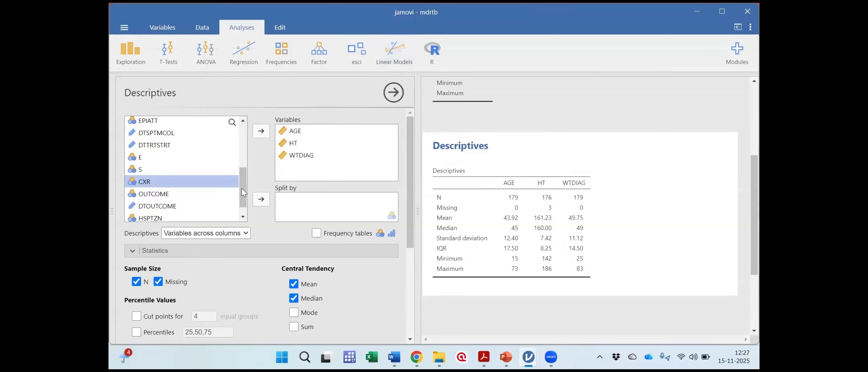
{"action": "scroll", "coordinate": [239, 192], "scroll_direction": "down", "scroll_amount": 1}
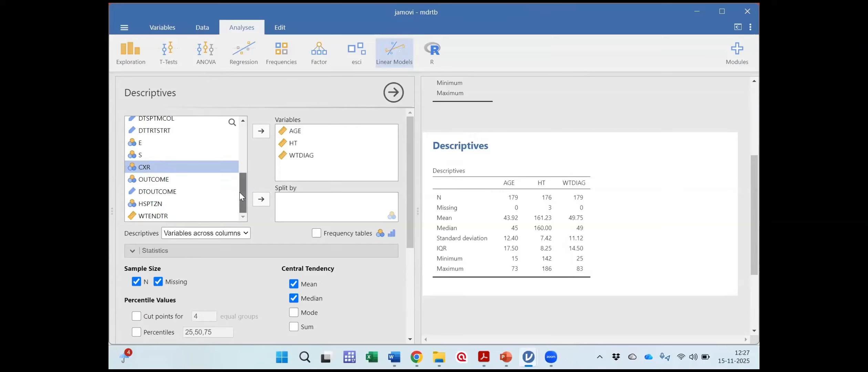
{"action": "left_click", "coordinate": [145, 219]}
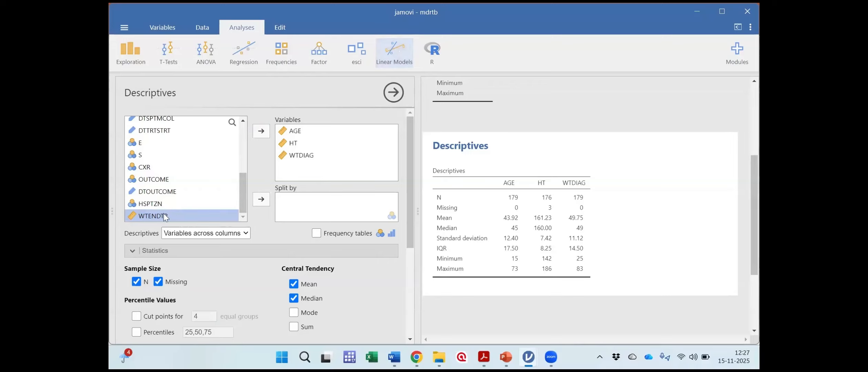
{"action": "left_click_drag", "start_coordinate": [162, 215], "coordinate": [312, 166]}
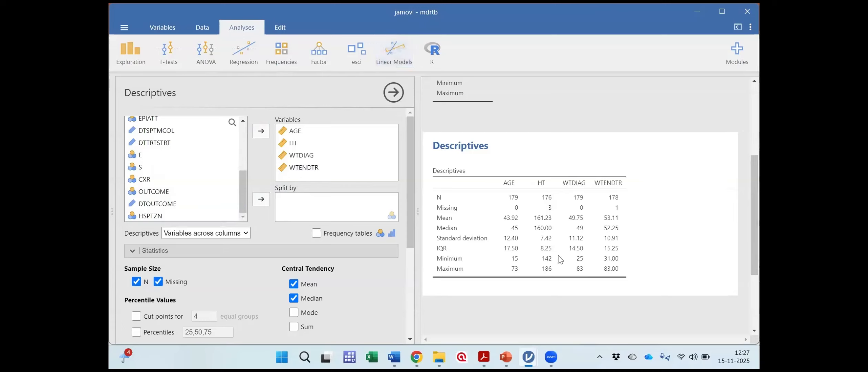
{"action": "left_click", "coordinate": [391, 95]}
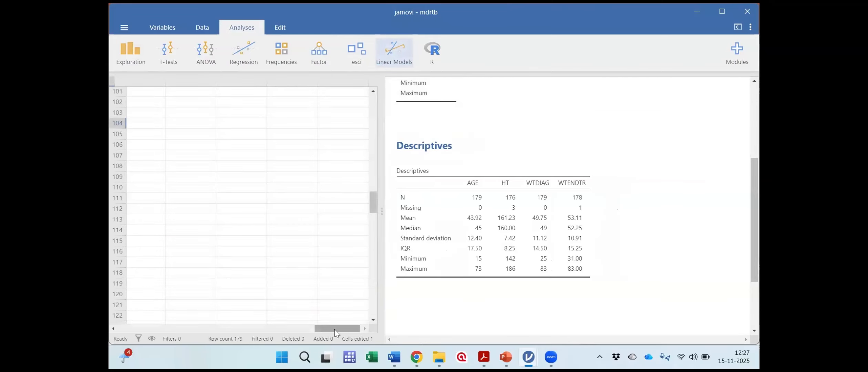
Create a new Descriptives analysis with the categorical variable SEX as its only variable.
{"action": "scroll", "coordinate": [199, 315], "scroll_direction": "left", "scroll_amount": 5}
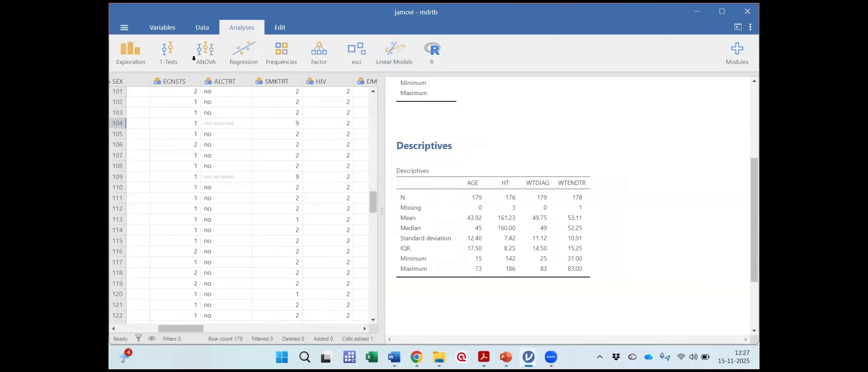
{"action": "left_click", "coordinate": [128, 54]}
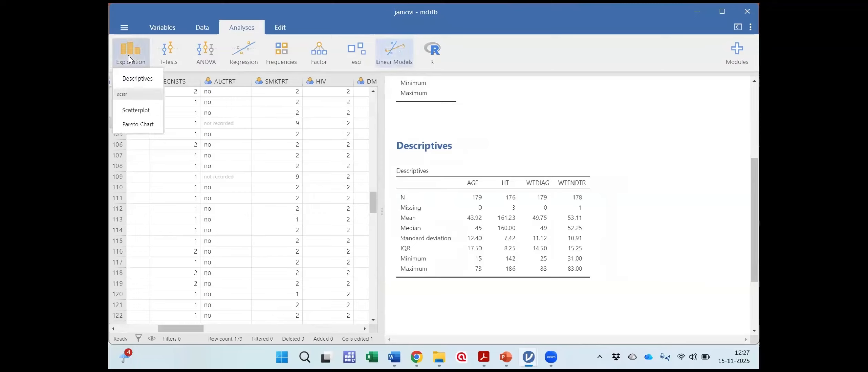
{"action": "left_click", "coordinate": [137, 79]}
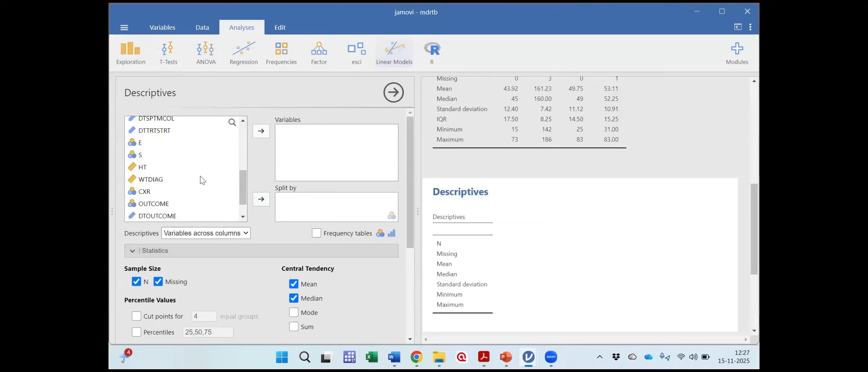
{"action": "left_click_drag", "start_coordinate": [242, 182], "coordinate": [243, 136]}
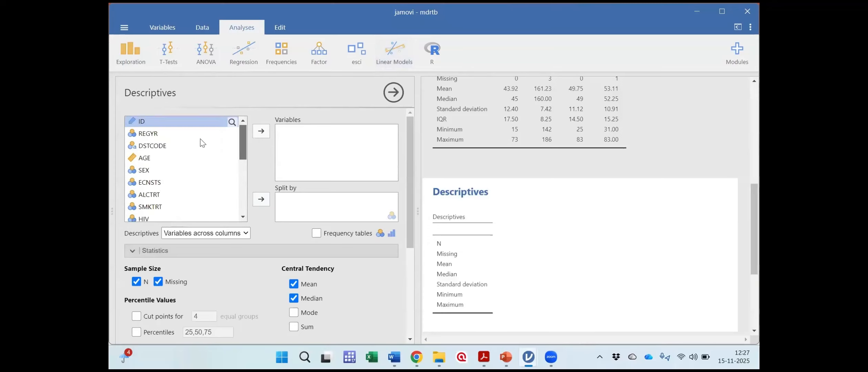
{"action": "left_click", "coordinate": [146, 174]}
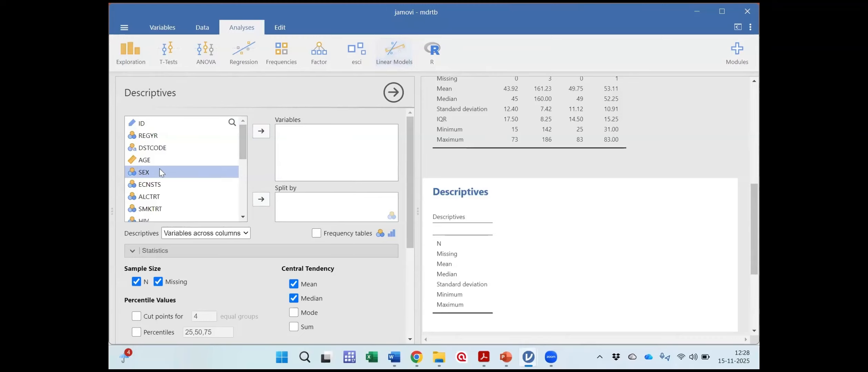
{"action": "left_click_drag", "start_coordinate": [150, 174], "coordinate": [302, 143]}
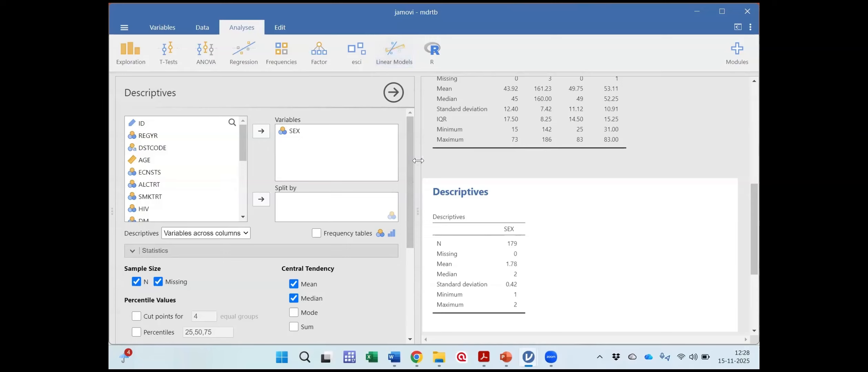
Exclude N, Missing, mean, median, standard deviation, minimum and maximum from the SEX analysis.
{"action": "left_click_drag", "start_coordinate": [409, 159], "coordinate": [412, 190]}
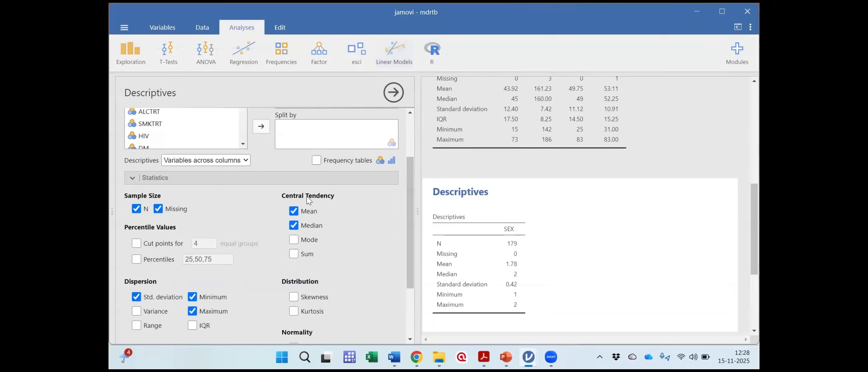
{"action": "left_click", "coordinate": [137, 210]}
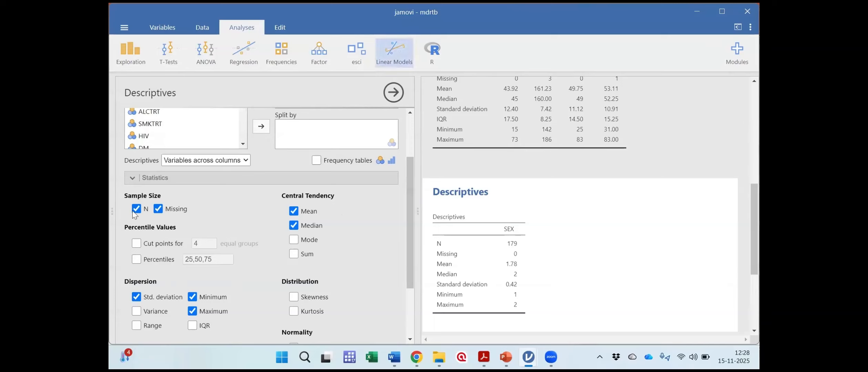
{"action": "left_click", "coordinate": [157, 210]}
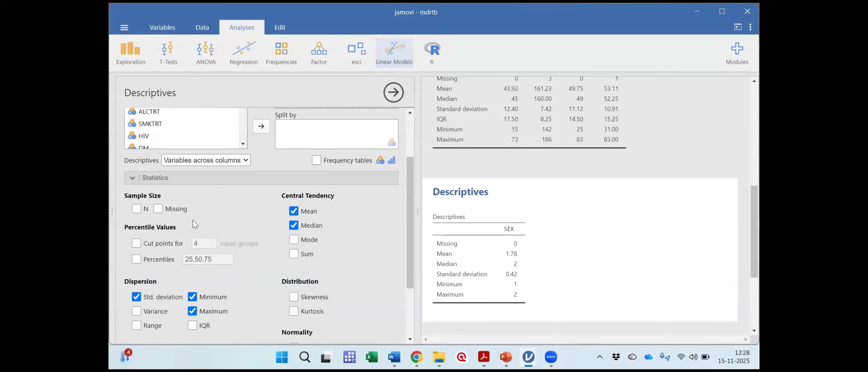
{"action": "left_click", "coordinate": [296, 212]}
{"action": "left_click", "coordinate": [294, 226]}
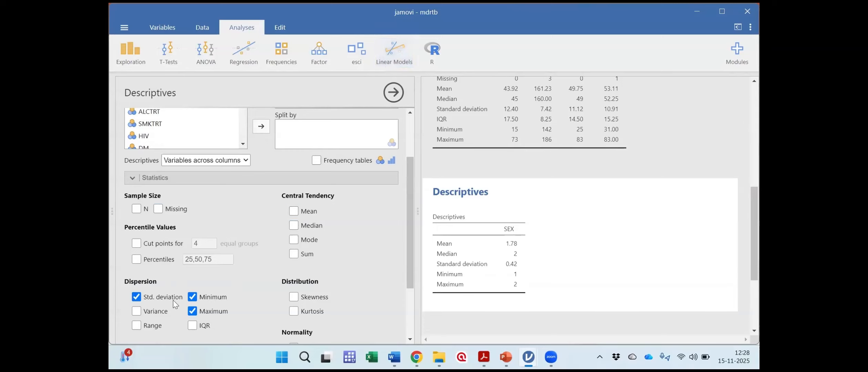
{"action": "left_click", "coordinate": [193, 297]}
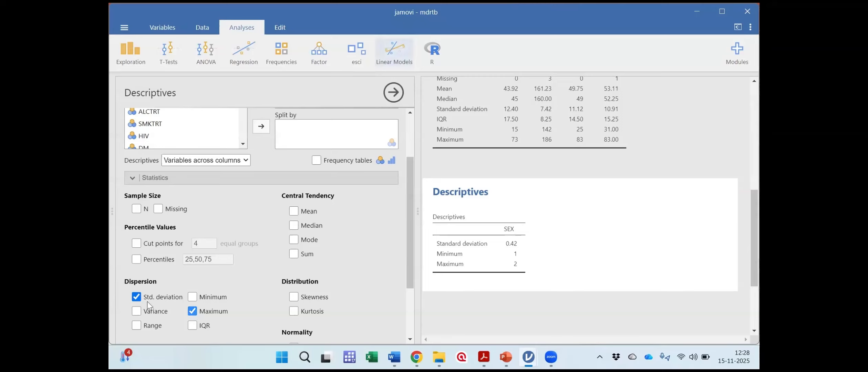
{"action": "left_click", "coordinate": [137, 297]}
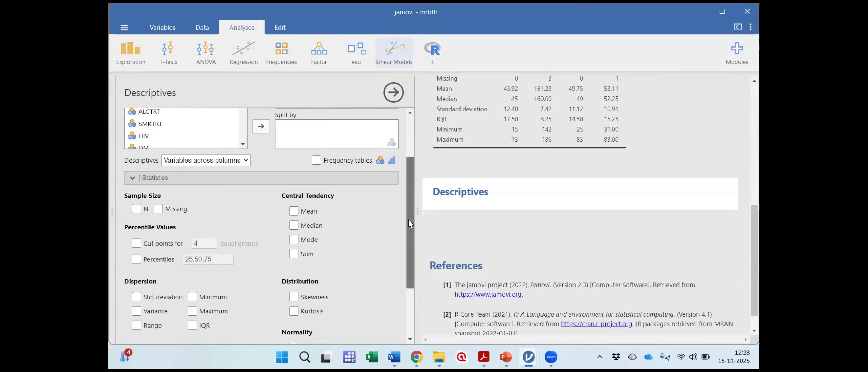
Enable frequency tables for SEX, review them against the continuous variables' descriptives, and hide the analysis options.
{"action": "left_click_drag", "start_coordinate": [409, 223], "coordinate": [410, 182]}
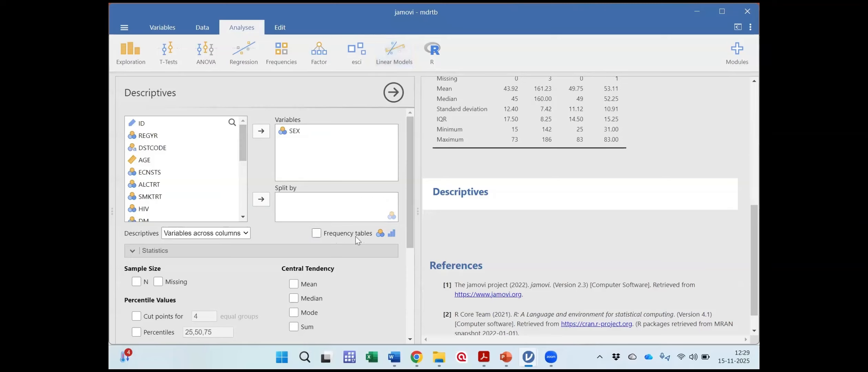
{"action": "left_click", "coordinate": [317, 235]}
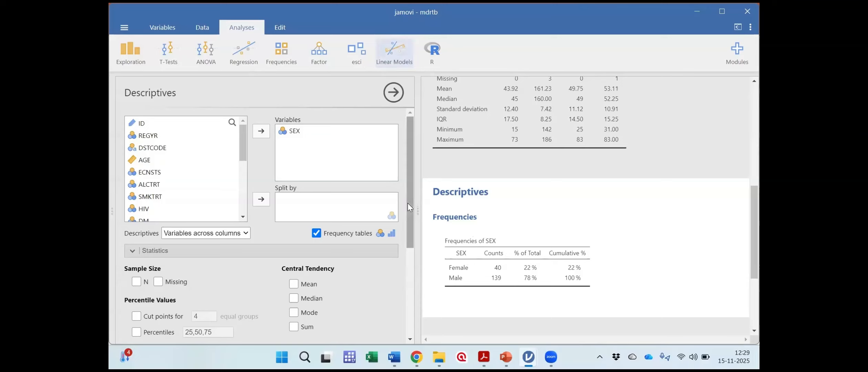
{"action": "scroll", "coordinate": [409, 205], "scroll_direction": "down", "scroll_amount": 2}
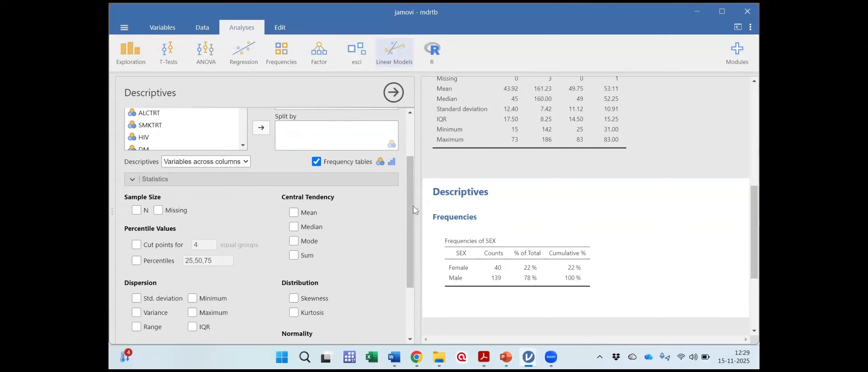
{"action": "scroll", "coordinate": [410, 206], "scroll_direction": "up", "scroll_amount": 2}
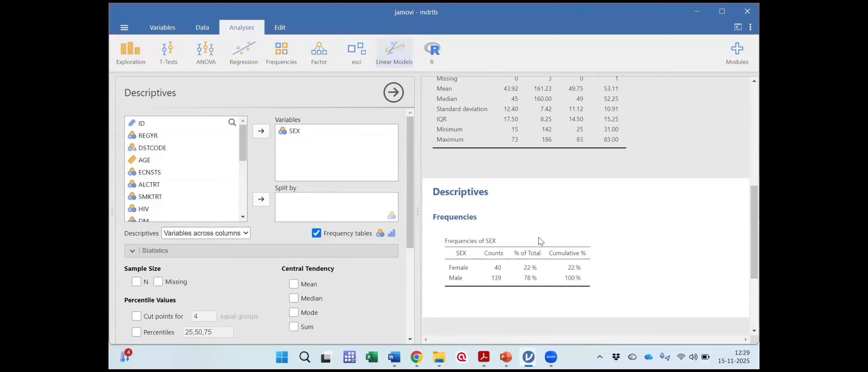
{"action": "scroll", "coordinate": [541, 241], "scroll_direction": "up", "scroll_amount": 3}
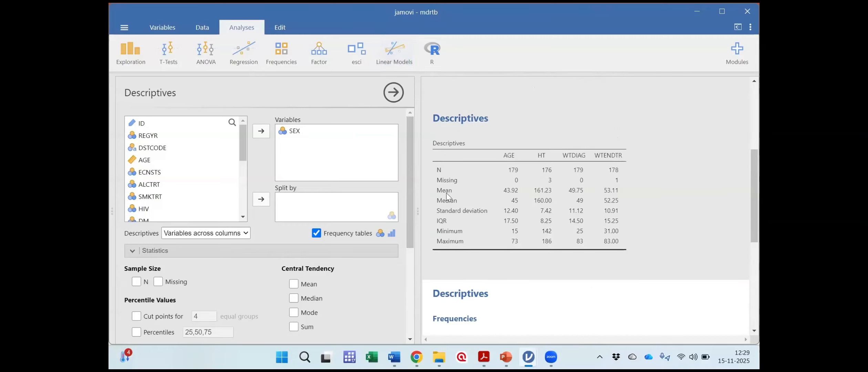
{"action": "left_click", "coordinate": [393, 93]}
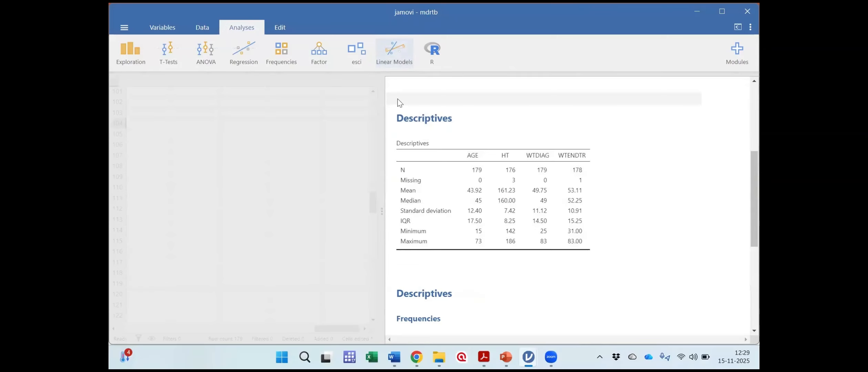
Start another Descriptives analysis without any variables and collapse its Statistics section.
{"action": "left_click_drag", "start_coordinate": [323, 327], "coordinate": [147, 336]}
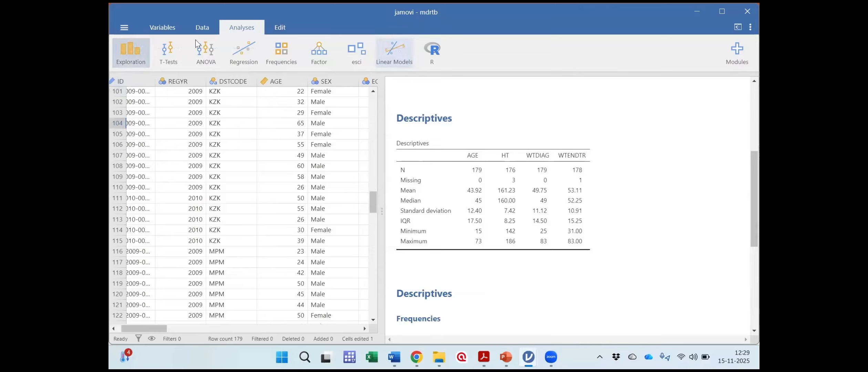
{"action": "left_click", "coordinate": [130, 53]}
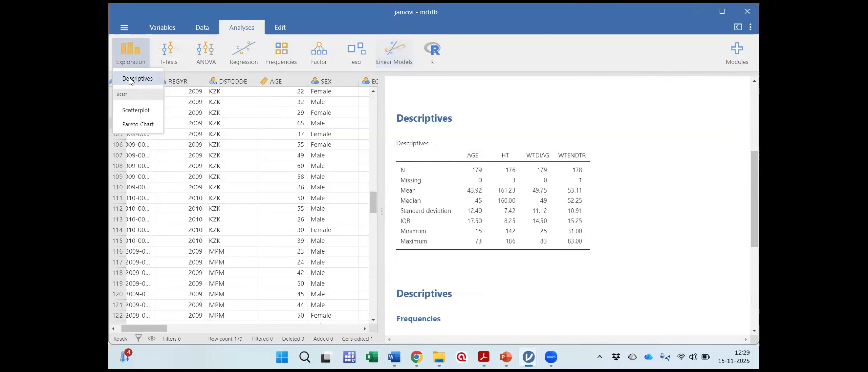
{"action": "left_click", "coordinate": [130, 80]}
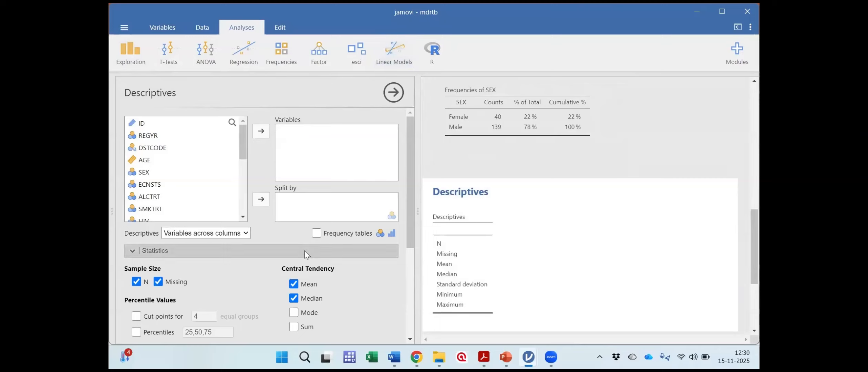
{"action": "left_click_drag", "start_coordinate": [410, 169], "coordinate": [409, 204]}
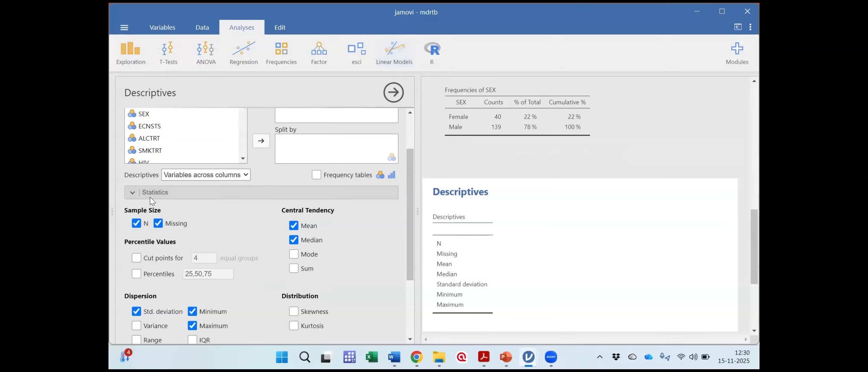
{"action": "left_click", "coordinate": [134, 193]}
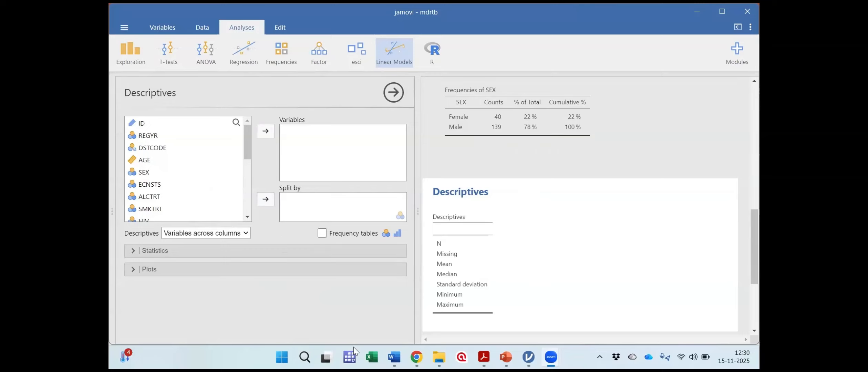
Hide the empty analysis's options and view the descriptives table for AGE, HT, WTDIAG and WTENDTR beside the dataset's first columns.
{"action": "left_click", "coordinate": [700, 10]}
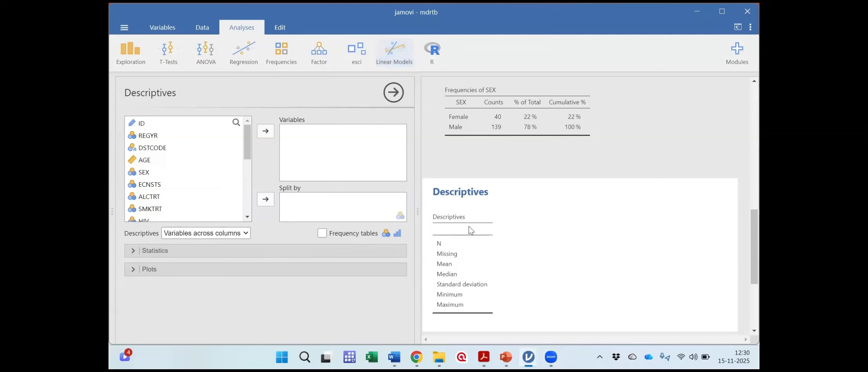
{"action": "left_click", "coordinate": [143, 66]}
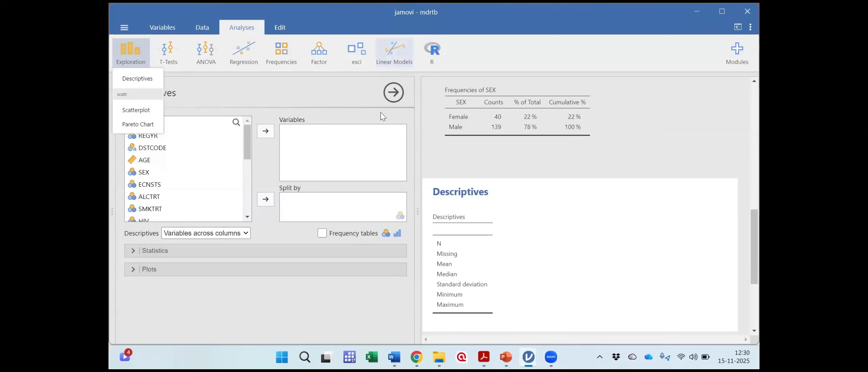
{"action": "left_click", "coordinate": [393, 91]}
{"action": "left_click", "coordinate": [393, 91]}
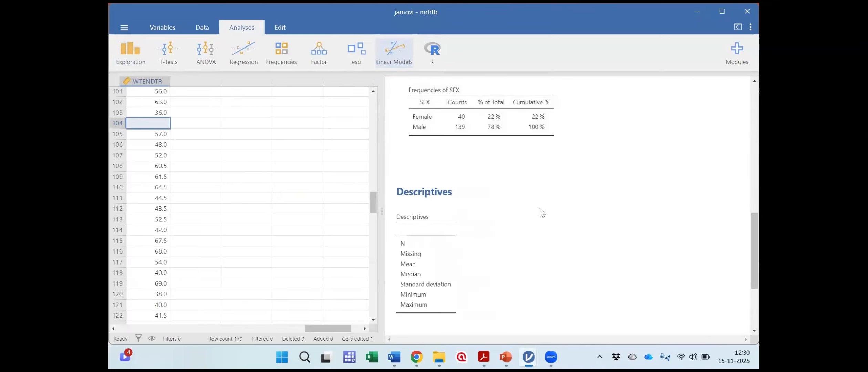
{"action": "scroll", "coordinate": [540, 208], "scroll_direction": "up", "scroll_amount": 3}
{"action": "scroll", "coordinate": [540, 208], "scroll_direction": "up", "scroll_amount": 7}
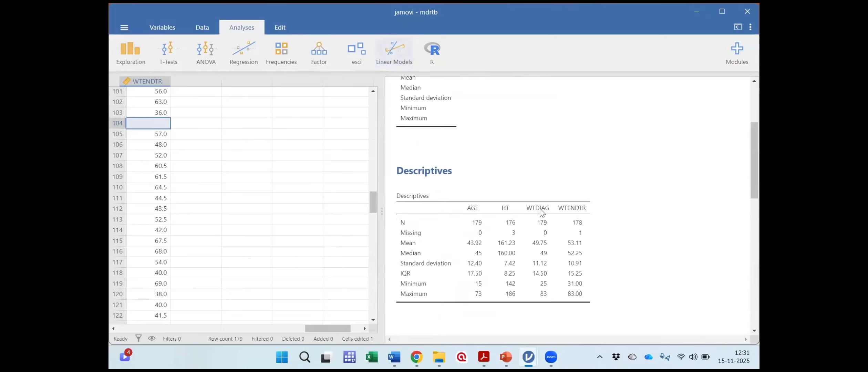
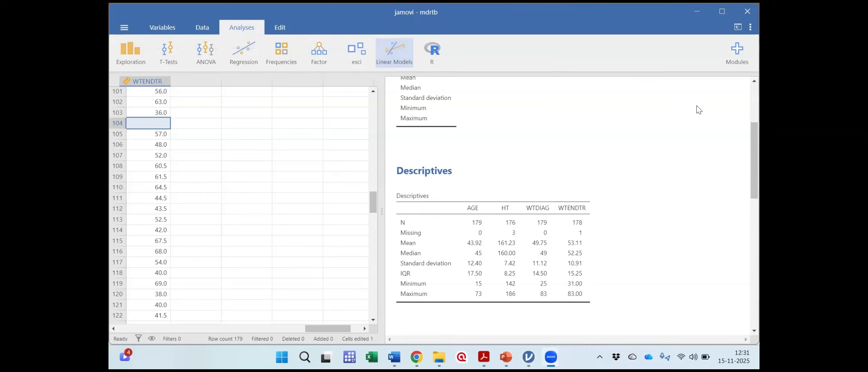
{"action": "left_click_drag", "start_coordinate": [318, 328], "coordinate": [154, 322]}
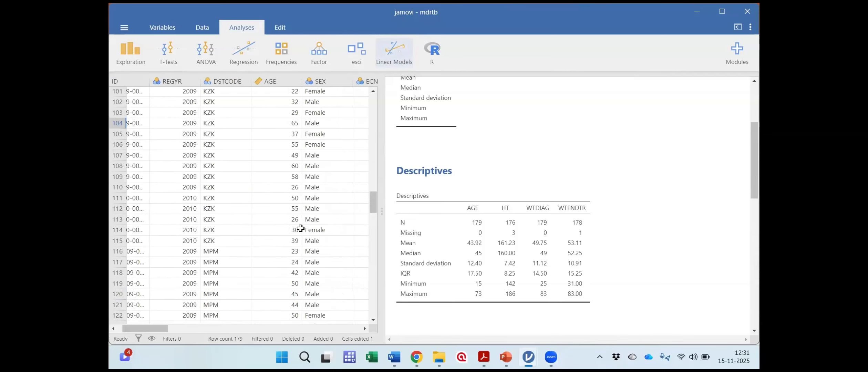
Widen the data area and add an empty computed variable from the variables list, leaving its name and formula unedited.
{"action": "left_click_drag", "start_coordinate": [383, 163], "coordinate": [496, 152]}
{"action": "left_click_drag", "start_coordinate": [402, 328], "coordinate": [144, 330]}
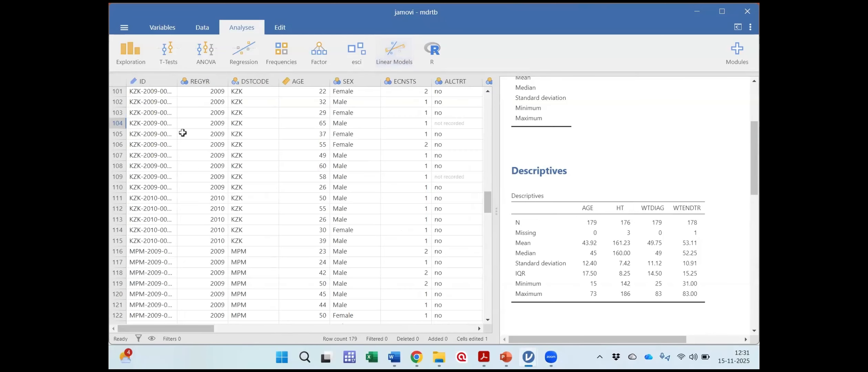
{"action": "left_click", "coordinate": [168, 29]}
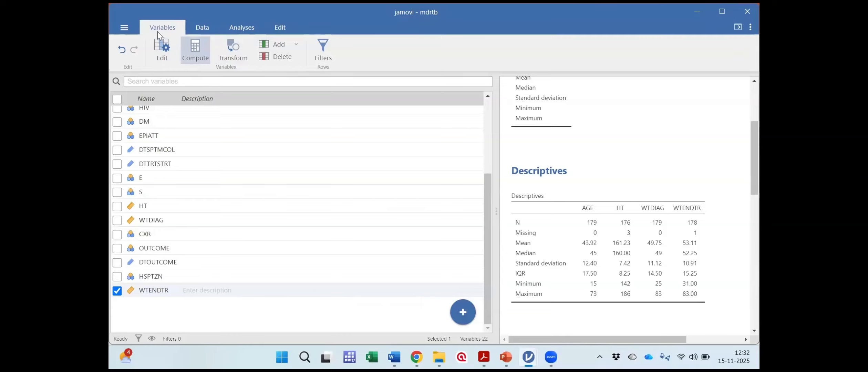
{"action": "left_click", "coordinate": [195, 50]}
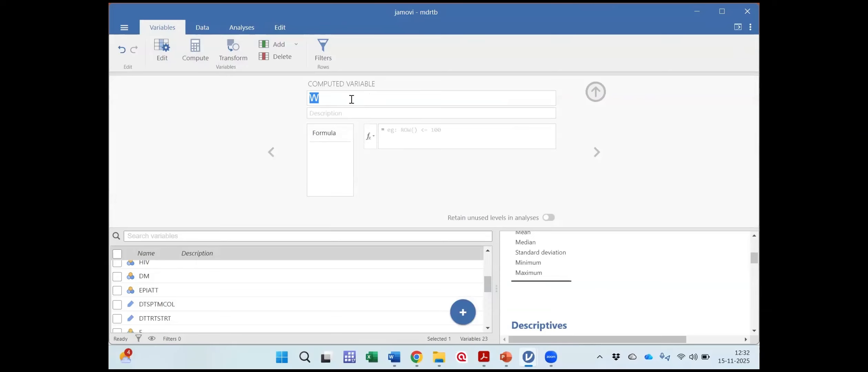
{"action": "left_click", "coordinate": [594, 94]}
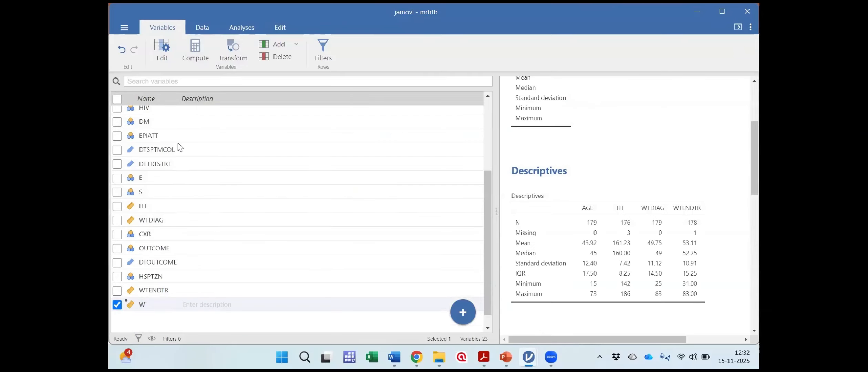
Add a second empty computed variable from the data view and close its setup.
{"action": "left_click", "coordinate": [201, 33]}
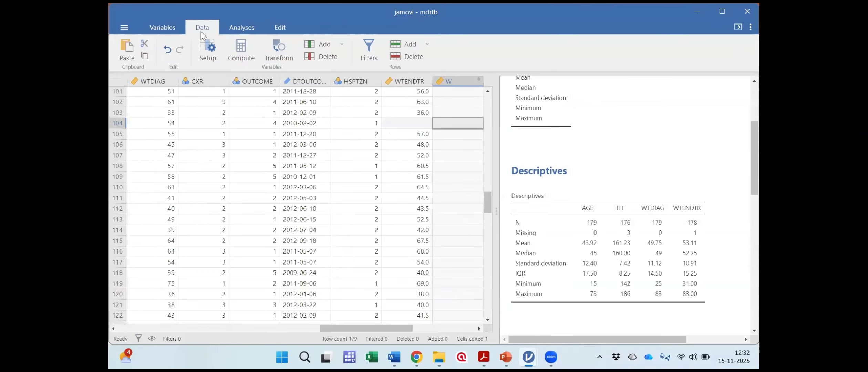
{"action": "left_click", "coordinate": [238, 49]}
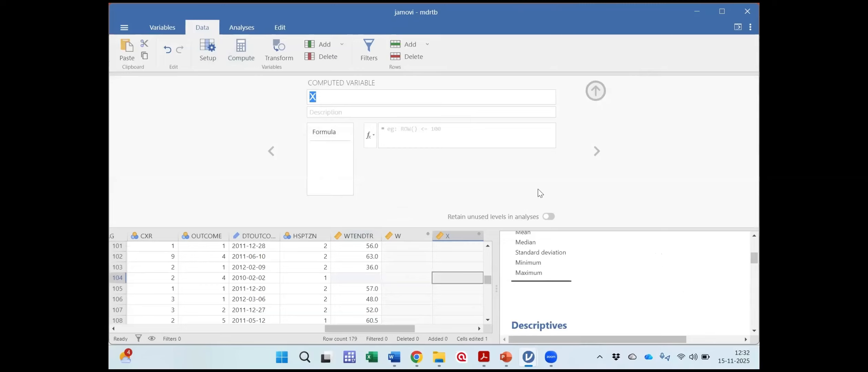
{"action": "left_click", "coordinate": [595, 93]}
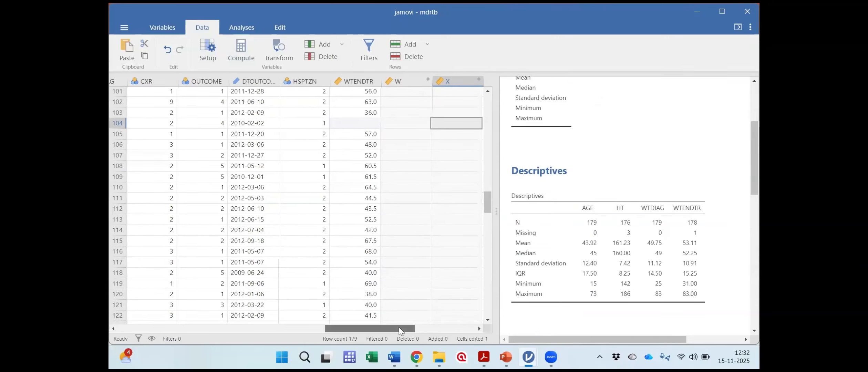
Insert an empty computed variable directly before WTENDTR and inspect its column against the neighbouring HSPTZN and WTENDTR columns.
{"action": "left_click_drag", "start_coordinate": [385, 327], "coordinate": [399, 327]}
{"action": "left_click_drag", "start_coordinate": [487, 209], "coordinate": [331, 162]}
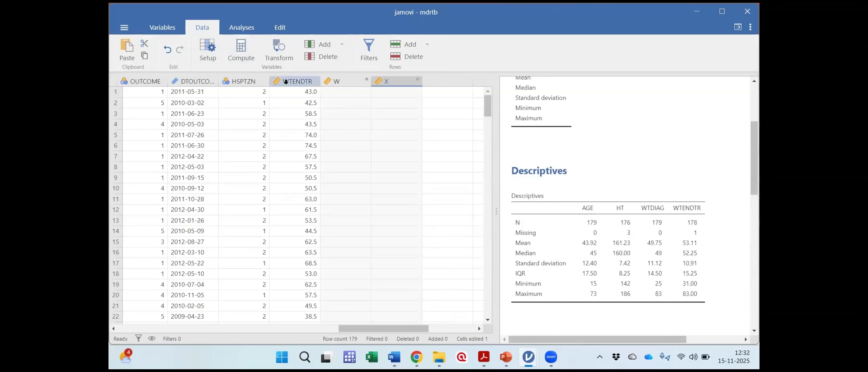
{"action": "left_click", "coordinate": [285, 82]}
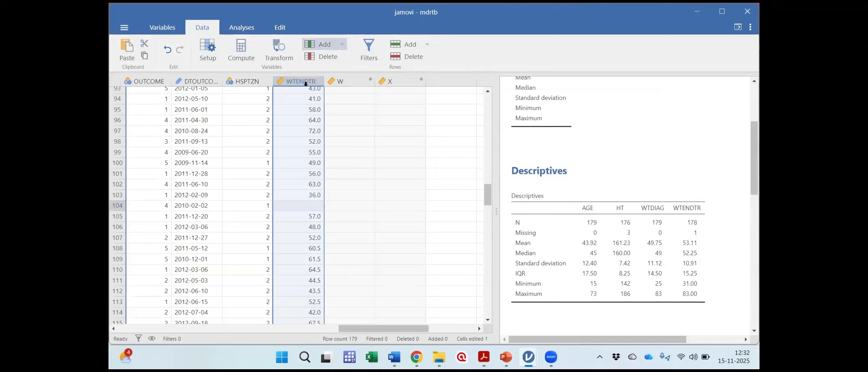
{"action": "left_click", "coordinate": [324, 44]}
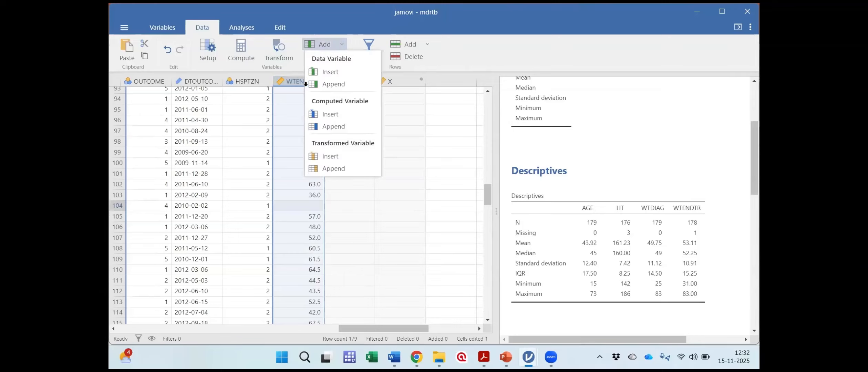
{"action": "left_click", "coordinate": [330, 114]}
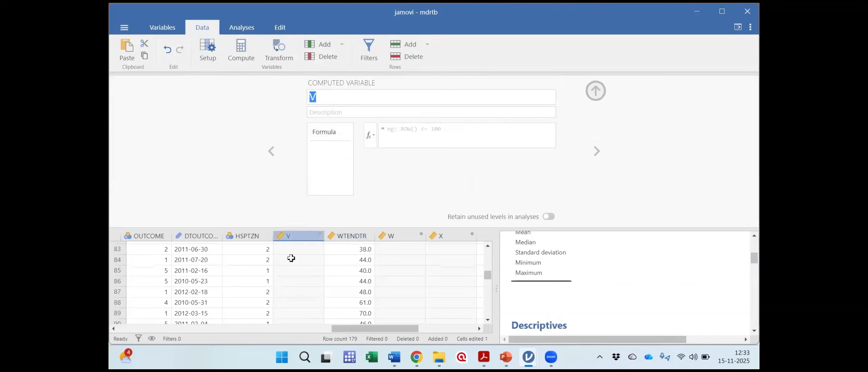
{"action": "left_click", "coordinate": [596, 90]}
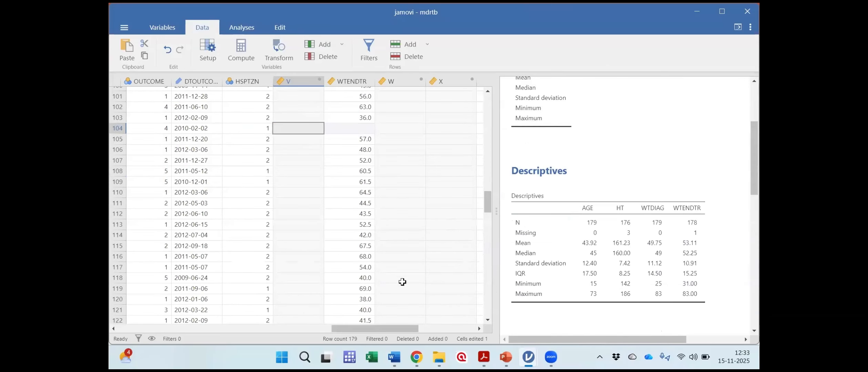
{"action": "left_click_drag", "start_coordinate": [361, 330], "coordinate": [352, 329]}
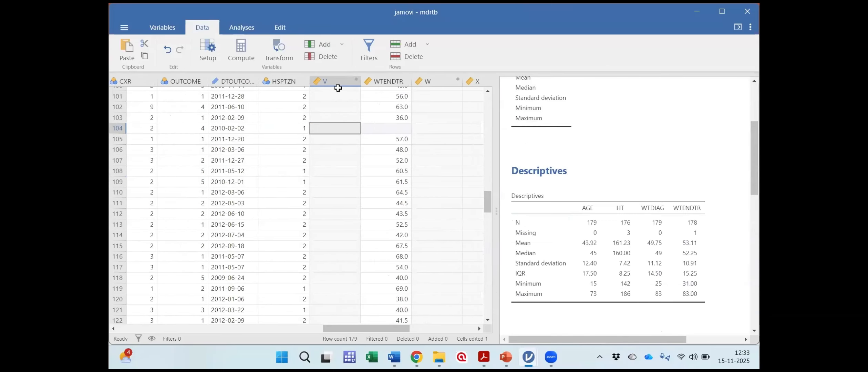
{"action": "left_click", "coordinate": [288, 81]}
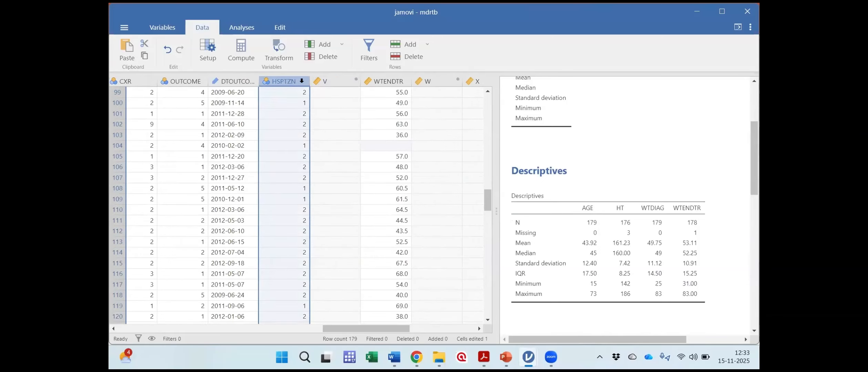
{"action": "left_click", "coordinate": [329, 83]}
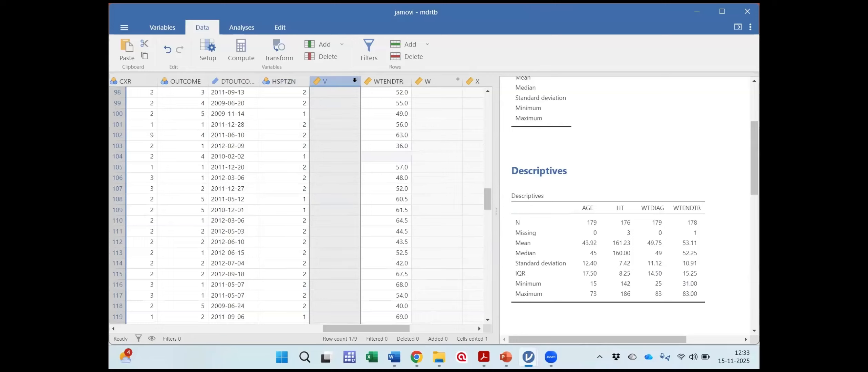
{"action": "left_click", "coordinate": [385, 82]}
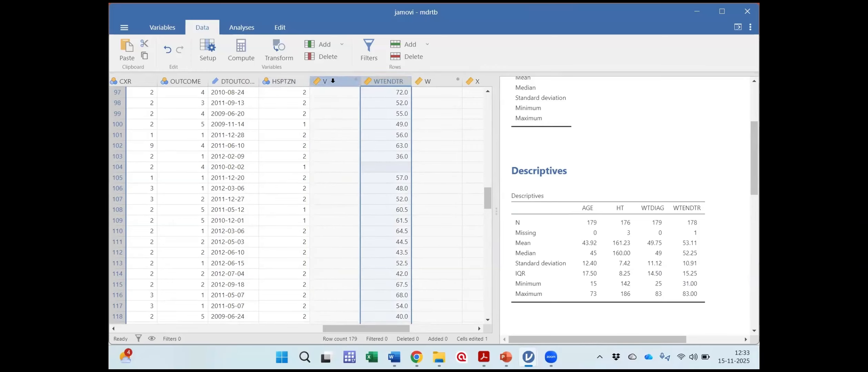
{"action": "left_click", "coordinate": [332, 81]}
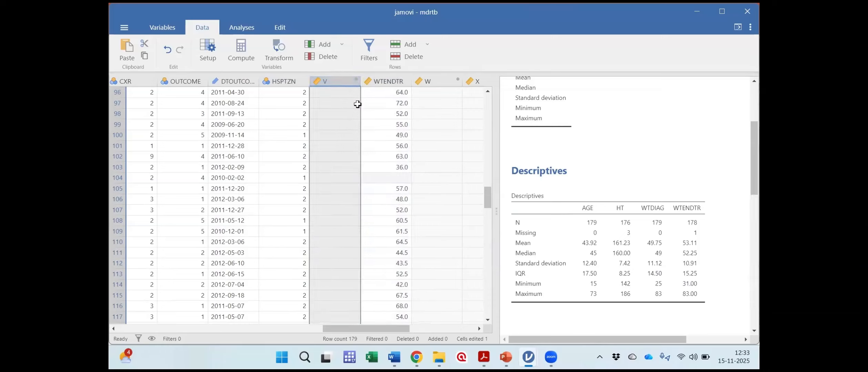
Append a transformed variable after the last column of the dataset and select its column.
{"action": "left_click", "coordinate": [384, 82]}
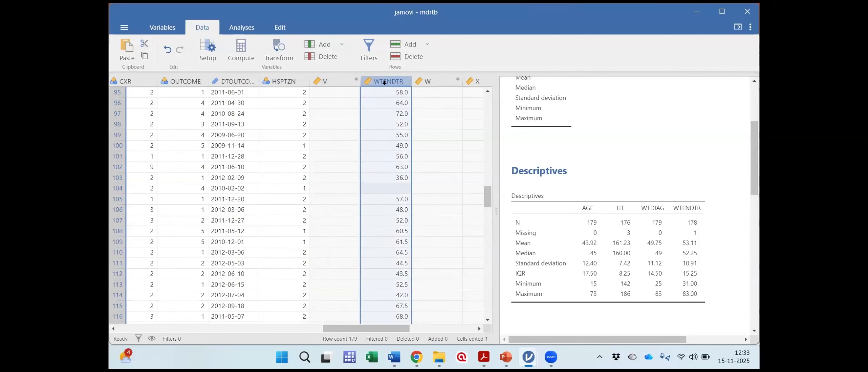
{"action": "left_click", "coordinate": [324, 44]}
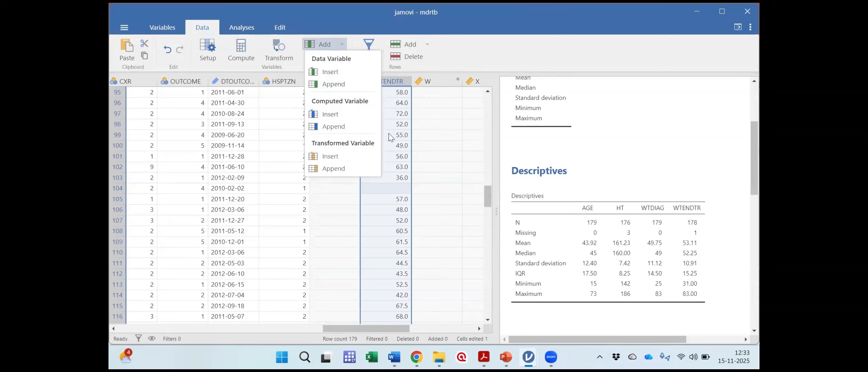
{"action": "left_click", "coordinate": [342, 132]}
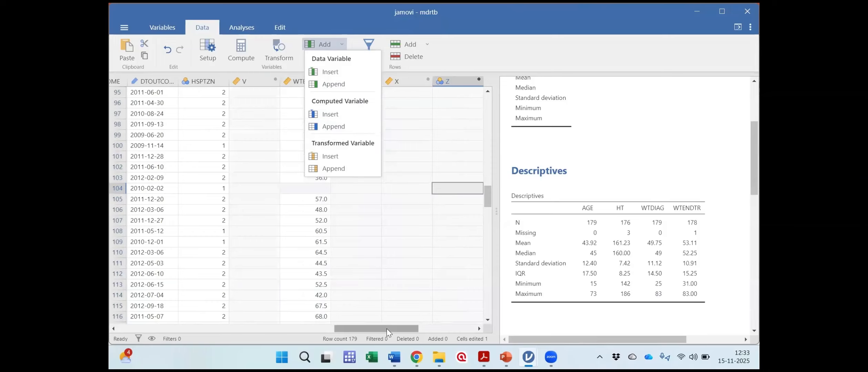
{"action": "left_click_drag", "start_coordinate": [386, 328], "coordinate": [400, 328]}
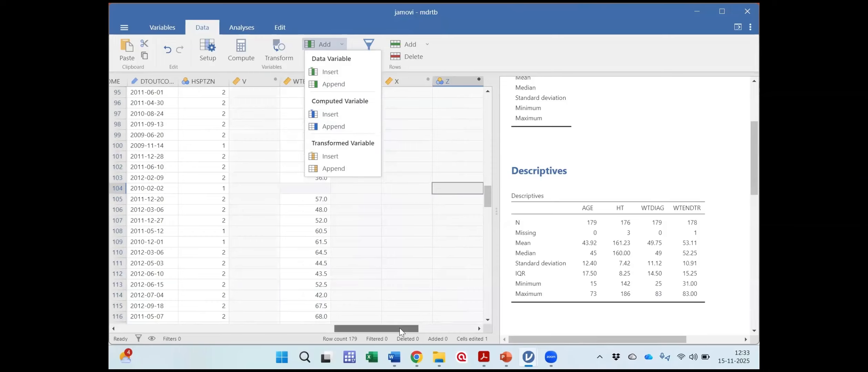
{"action": "left_click", "coordinate": [394, 79]}
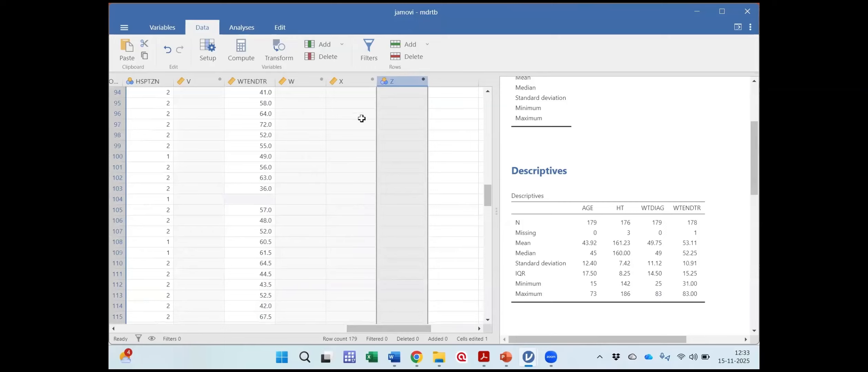
Compare the added columns V, W, X and Z, examining their positions around WTENDTR and their header markers.
{"action": "left_click", "coordinate": [196, 82]}
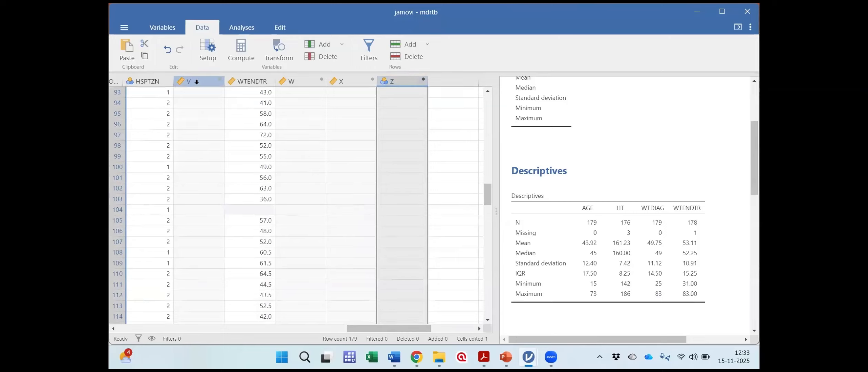
{"action": "left_click", "coordinate": [301, 82]}
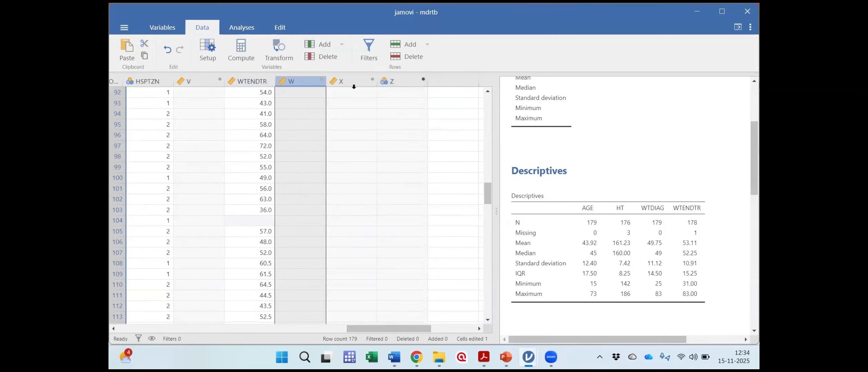
{"action": "left_click", "coordinate": [353, 82]}
{"action": "left_click", "coordinate": [389, 81]}
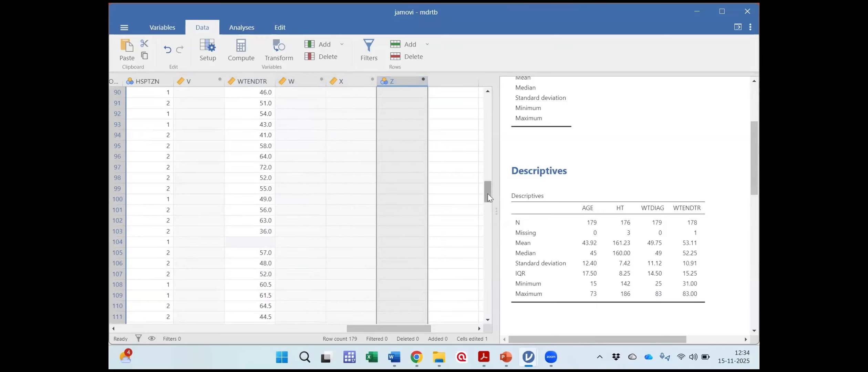
{"action": "scroll", "coordinate": [488, 197], "scroll_direction": "down", "scroll_amount": 1}
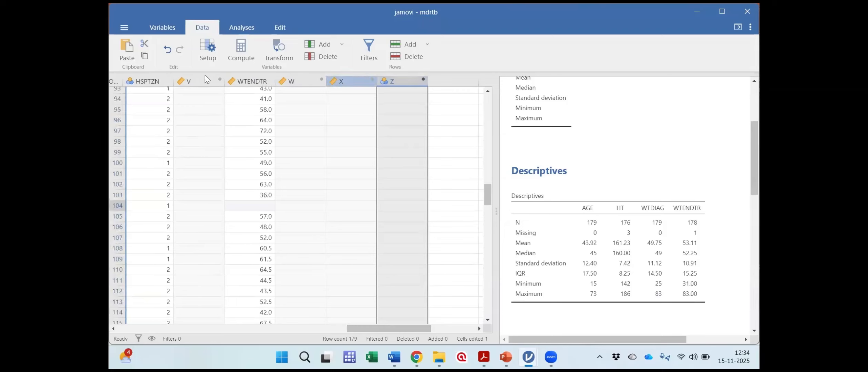
{"action": "key", "text": "Left"}
{"action": "key", "text": "Left"}
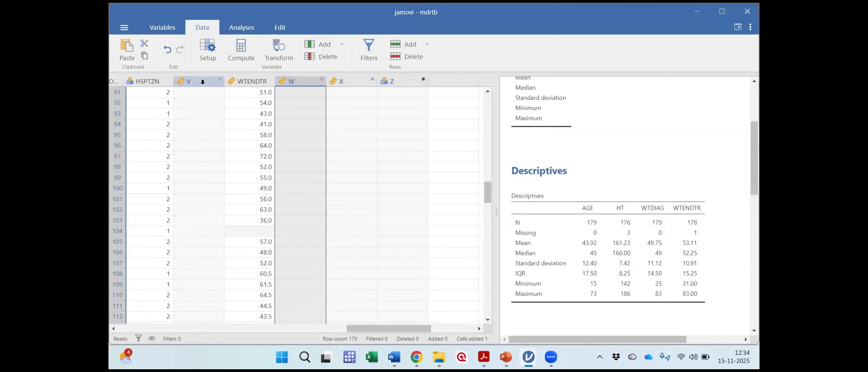
{"action": "key", "text": "Left"}
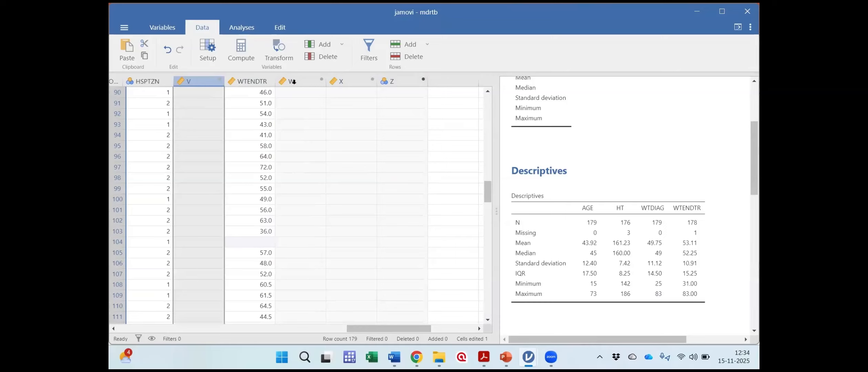
{"action": "key", "text": "Right"}
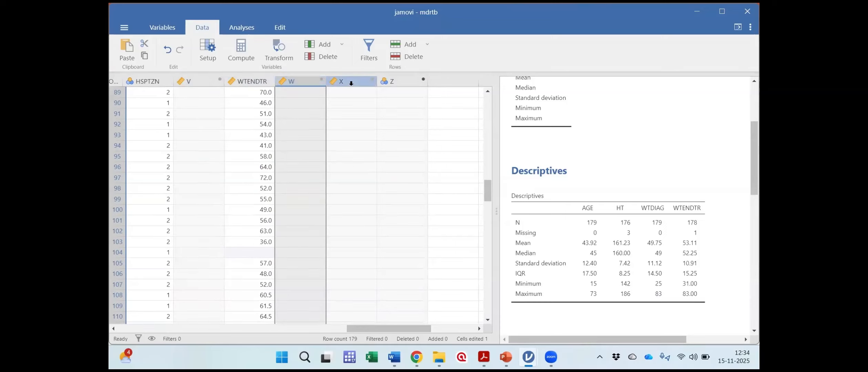
{"action": "key", "text": "Right"}
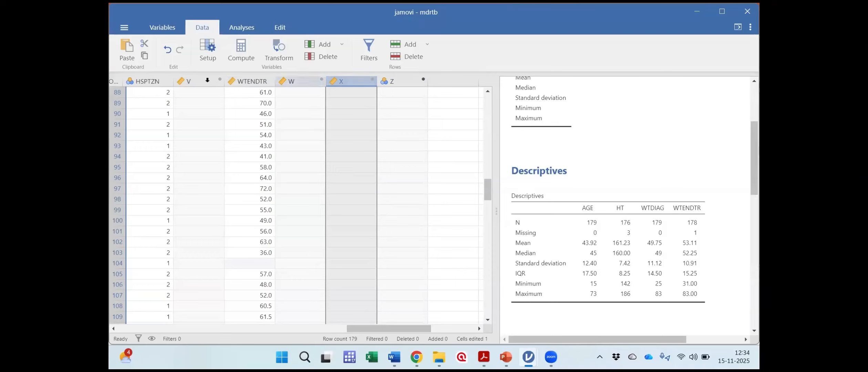
{"action": "left_click", "coordinate": [199, 78]}
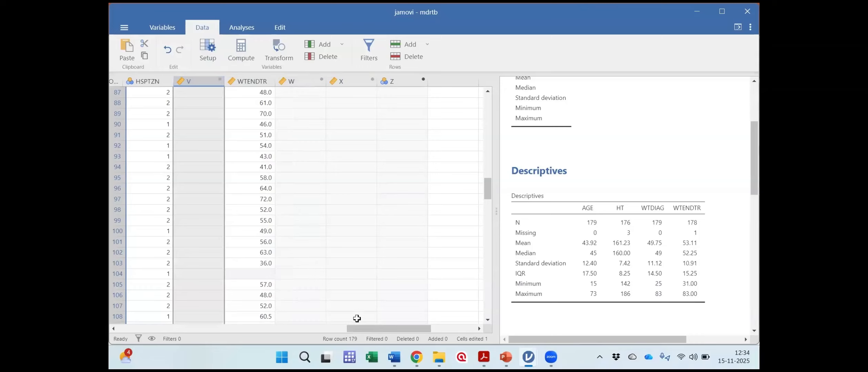
Examine the original HT data column, then return to the added columns and select W.
{"action": "left_click_drag", "start_coordinate": [367, 328], "coordinate": [275, 336]}
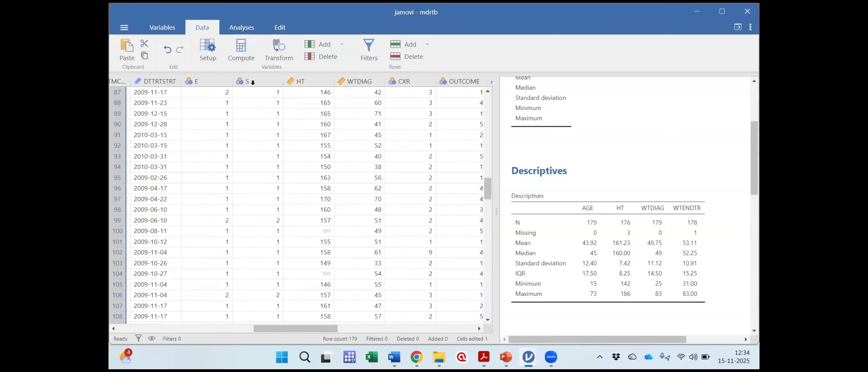
{"action": "left_click", "coordinate": [302, 81]}
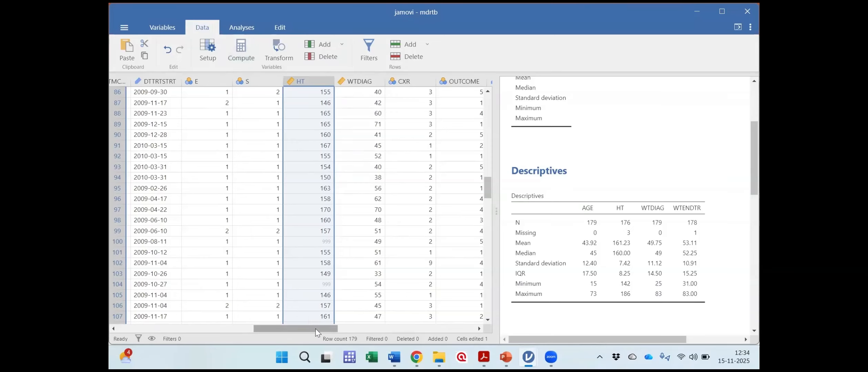
{"action": "left_click_drag", "start_coordinate": [318, 329], "coordinate": [407, 336]}
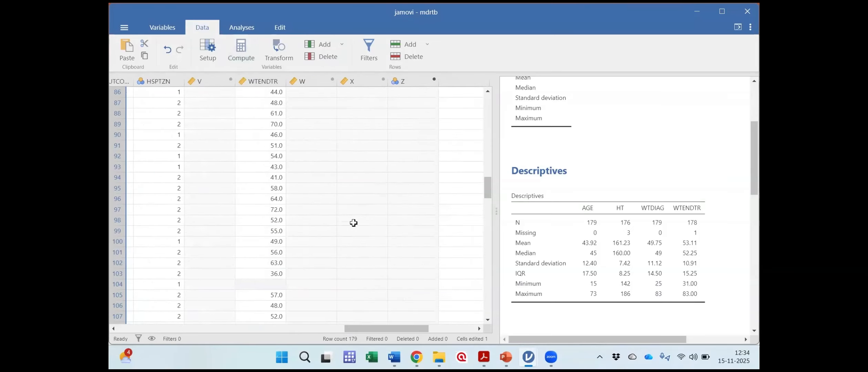
{"action": "left_click", "coordinate": [304, 82]}
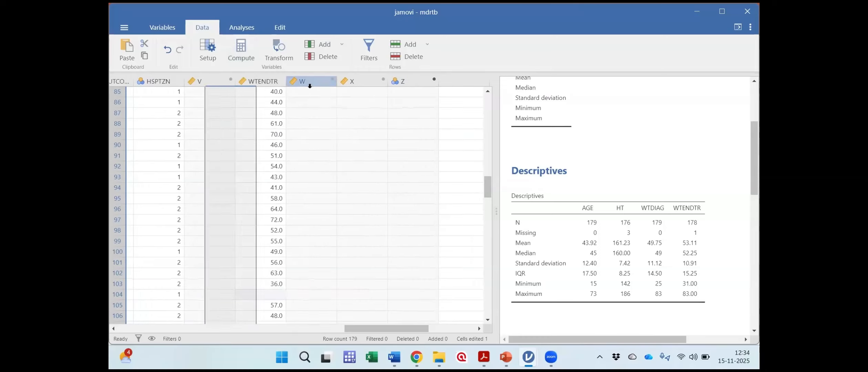
Delete the appended transformed column Z.
{"action": "left_click", "coordinate": [209, 82]}
{"action": "left_click", "coordinate": [297, 82]}
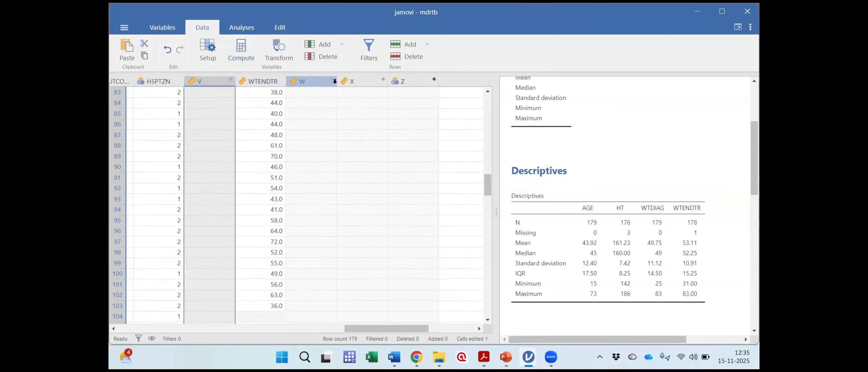
{"action": "left_click", "coordinate": [365, 83]}
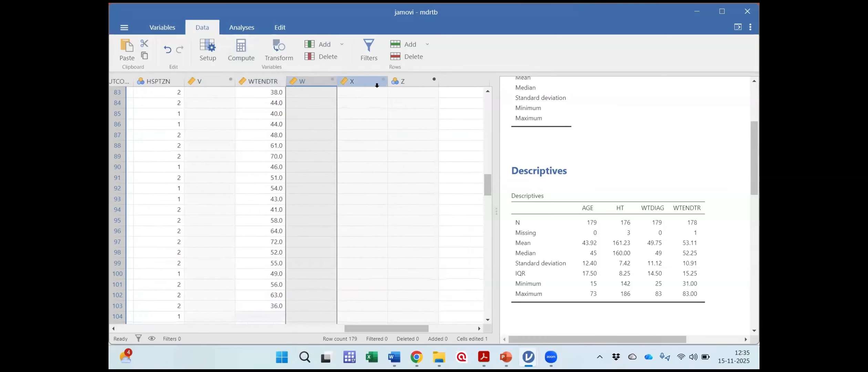
{"action": "left_click", "coordinate": [399, 83]}
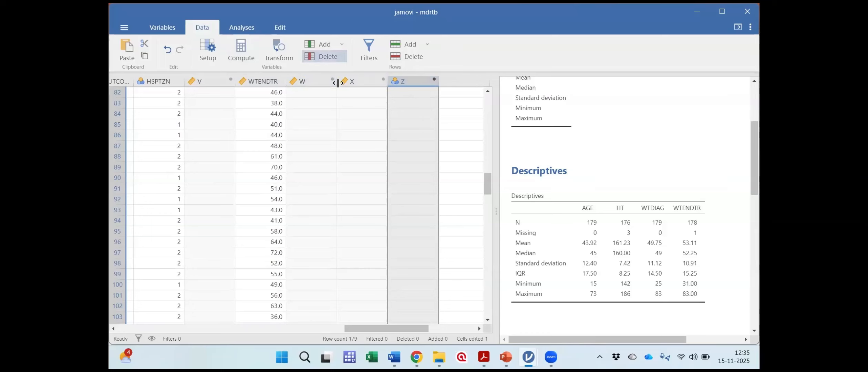
{"action": "left_click", "coordinate": [324, 57]}
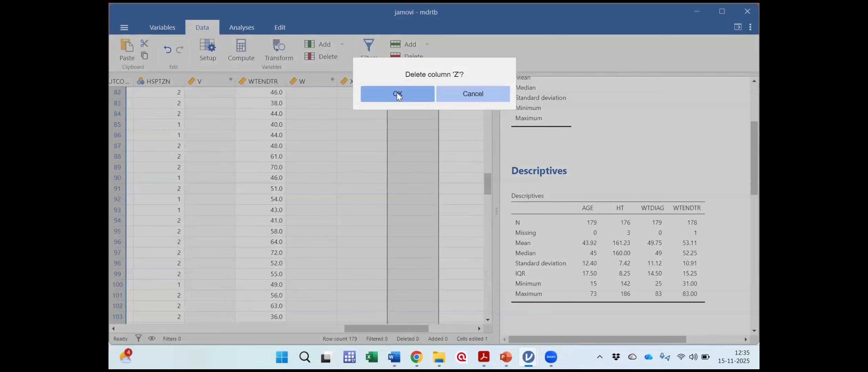
{"action": "left_click", "coordinate": [397, 93]}
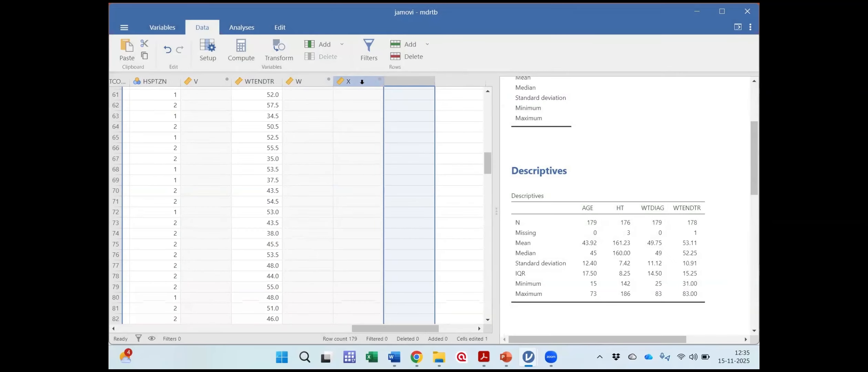
Delete the remaining added columns X, W and V, keeping the original WTENDTR column.
{"action": "left_click", "coordinate": [321, 57]}
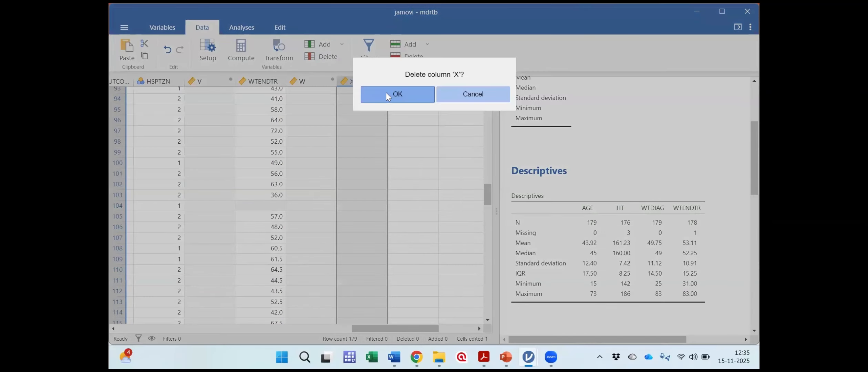
{"action": "left_click", "coordinate": [386, 92]}
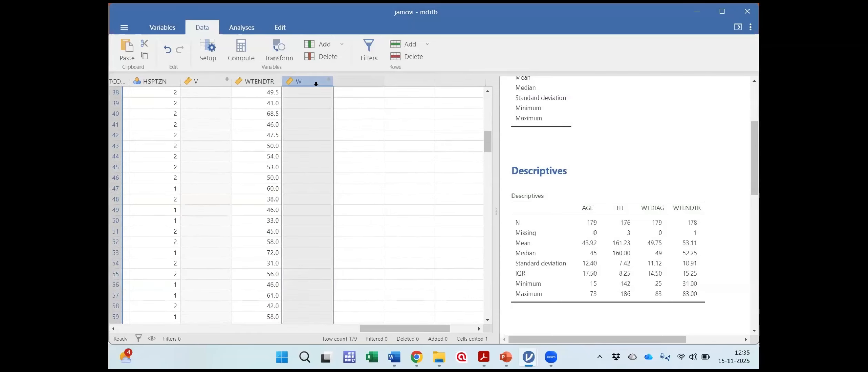
{"action": "left_click", "coordinate": [321, 57]}
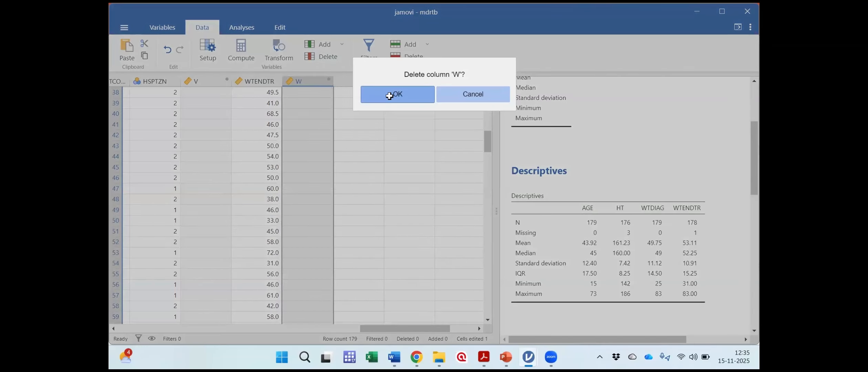
{"action": "left_click", "coordinate": [394, 93]}
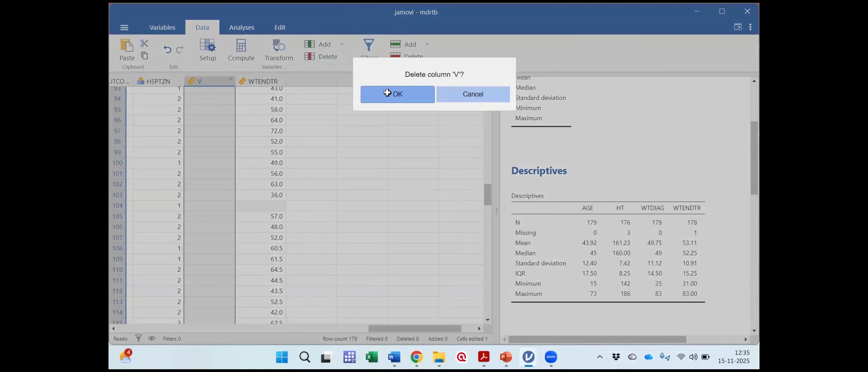
{"action": "left_click", "coordinate": [389, 93]}
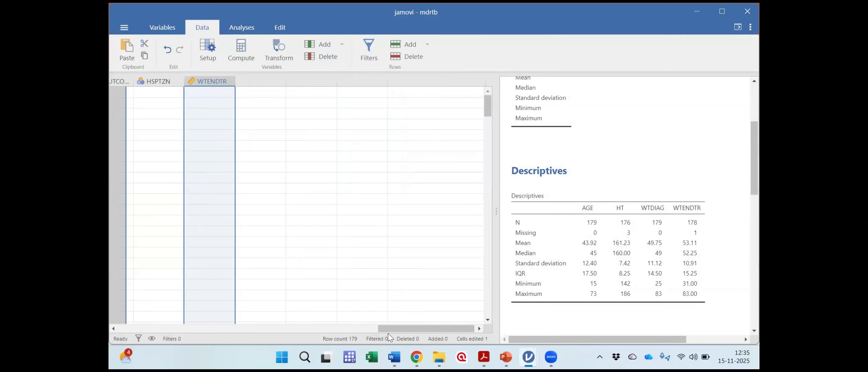
Create a computed variable in the first empty column after WTENDTR and open its definition for editing.
{"action": "left_click_drag", "start_coordinate": [372, 327], "coordinate": [362, 328]}
{"action": "left_click", "coordinate": [392, 219]}
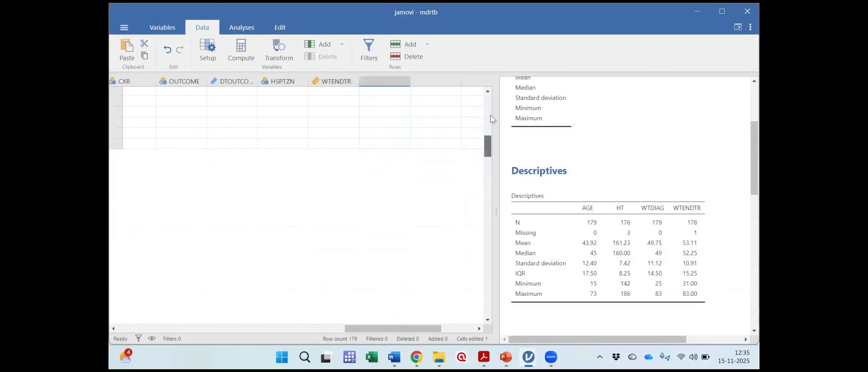
{"action": "left_click", "coordinate": [239, 53]}
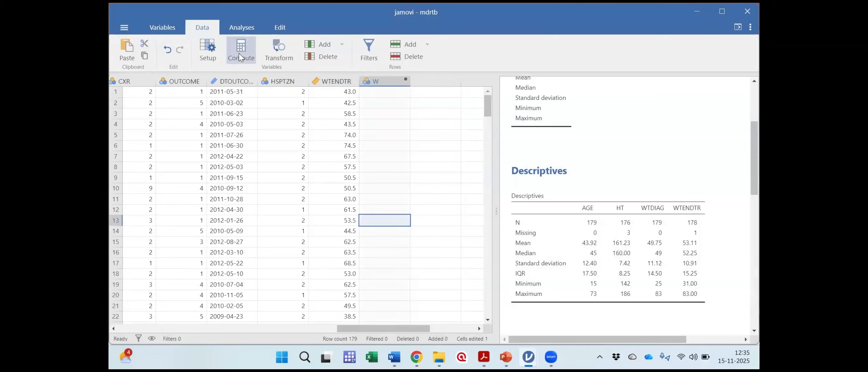
{"action": "double_click", "coordinate": [377, 81]}
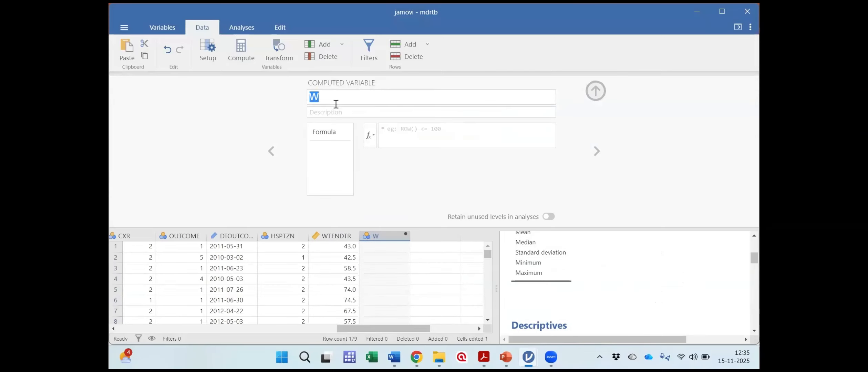
Name the computed variable BMI and give it the description "BMI at diagnosis".
{"action": "left_click", "coordinate": [332, 96]}
{"action": "key", "text": "BackSpace"}
{"action": "type", "text": "BMI"}
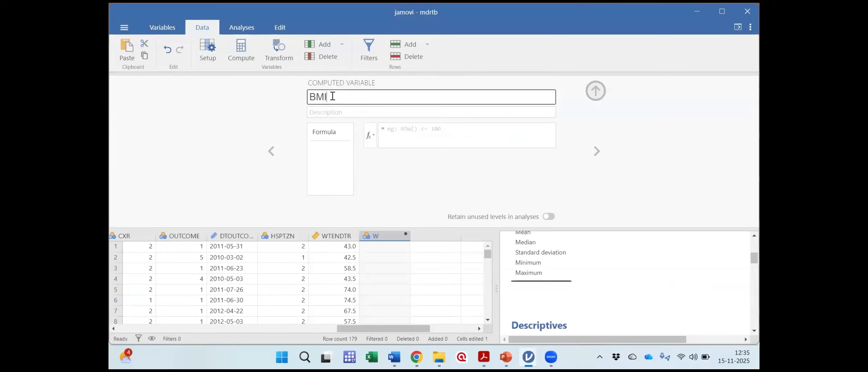
{"action": "left_click", "coordinate": [359, 108]}
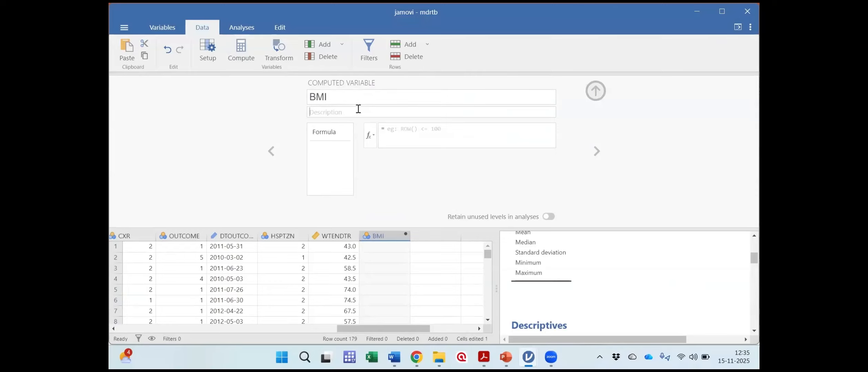
{"action": "type", "text": "BM"}
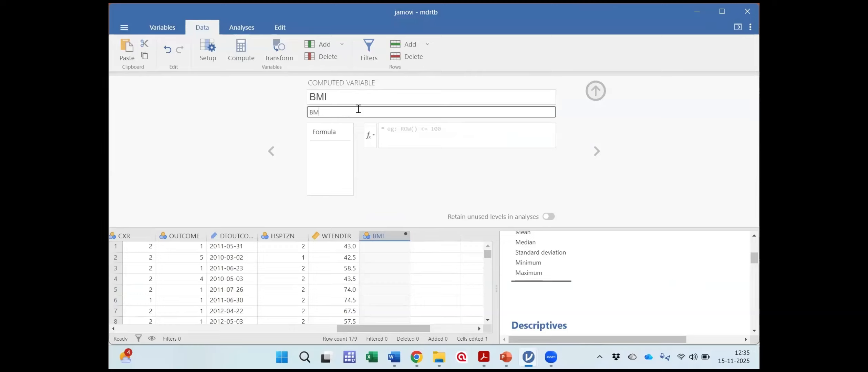
{"action": "type", "text": "I at diagnosis"}
Extend the computed variable's name to BMIDIAG.
{"action": "left_click", "coordinate": [343, 99]}
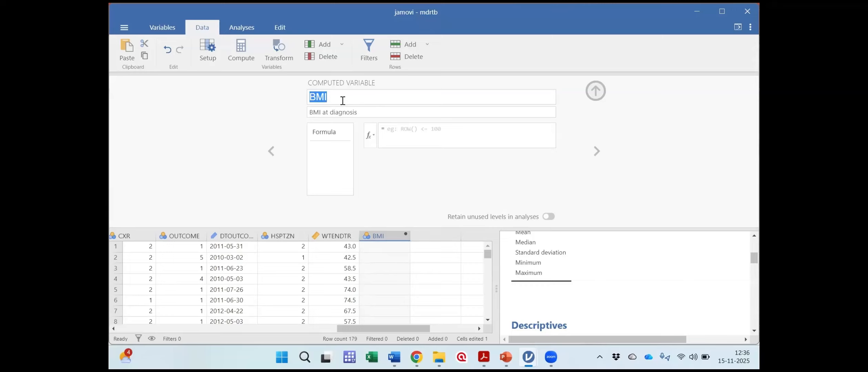
{"action": "left_click", "coordinate": [343, 100]}
{"action": "type", "text": "D"}
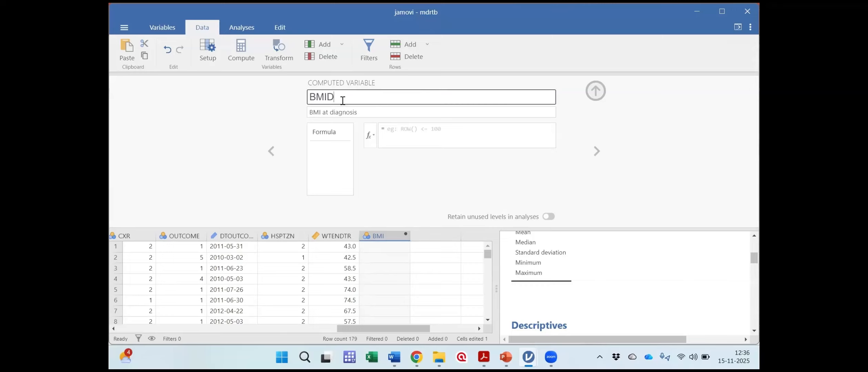
{"action": "type", "text": "IAG"}
Enter the formula WTDIAG/HT/100 for BMIDIAG, picking WTDIAG and HT from the list of dataset variables.
{"action": "left_click", "coordinate": [328, 134]}
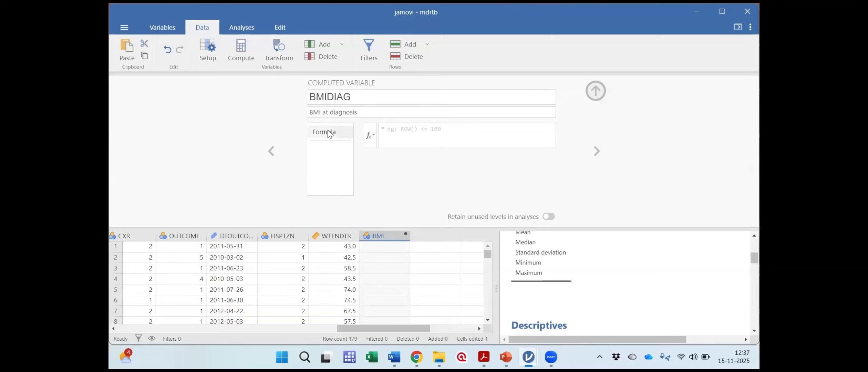
{"action": "left_click", "coordinate": [370, 135]}
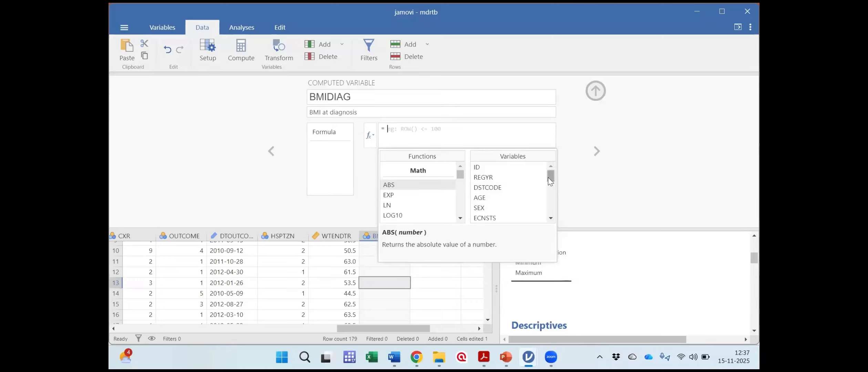
{"action": "left_click_drag", "start_coordinate": [551, 176], "coordinate": [554, 204]}
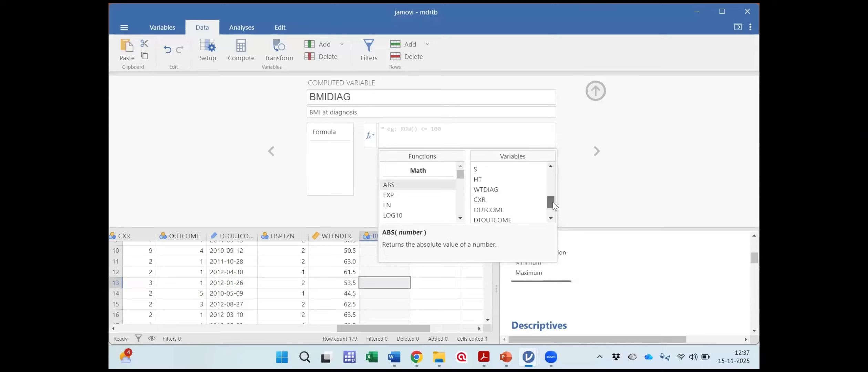
{"action": "left_click", "coordinate": [490, 192]}
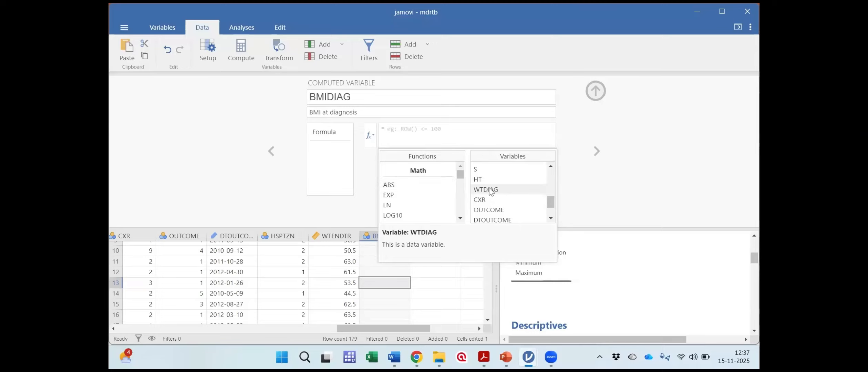
{"action": "double_click", "coordinate": [491, 192]}
{"action": "type", "text": "/"}
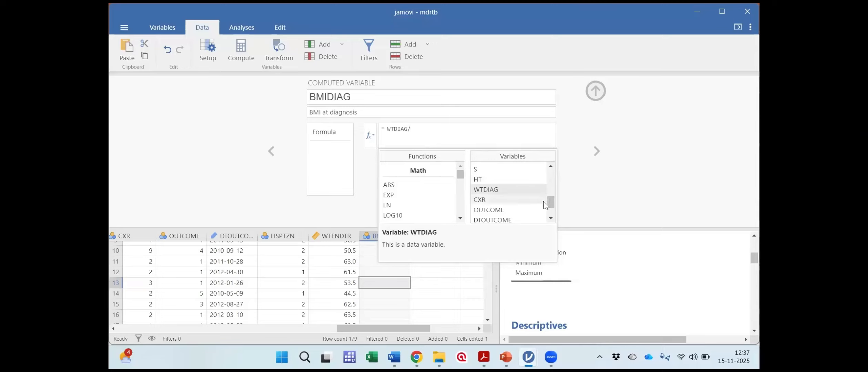
{"action": "left_click_drag", "start_coordinate": [551, 205], "coordinate": [548, 196]}
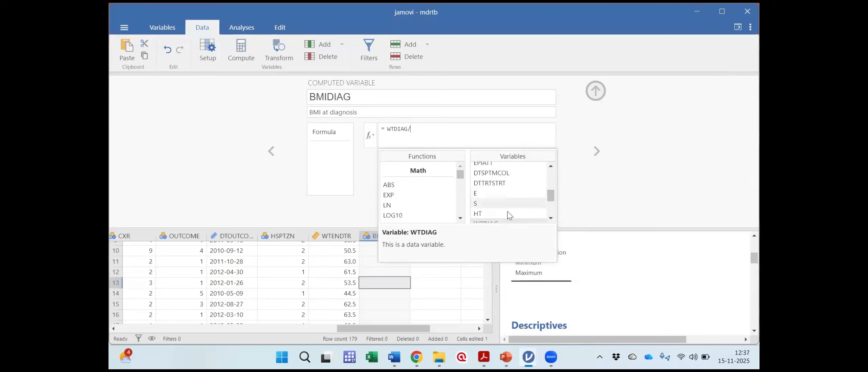
{"action": "double_click", "coordinate": [496, 214]}
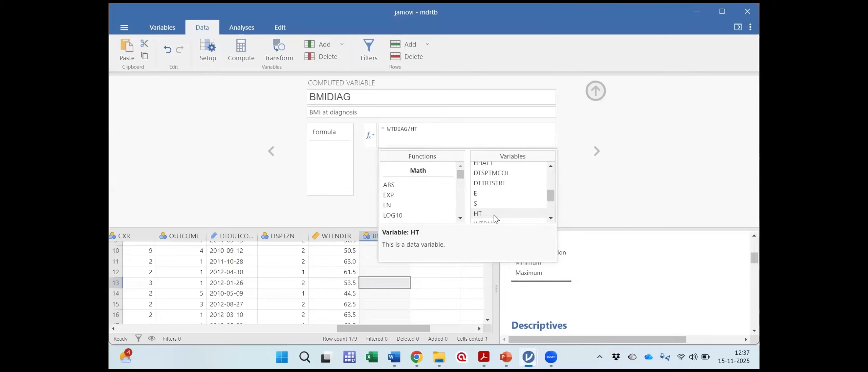
{"action": "type", "text": "/"}
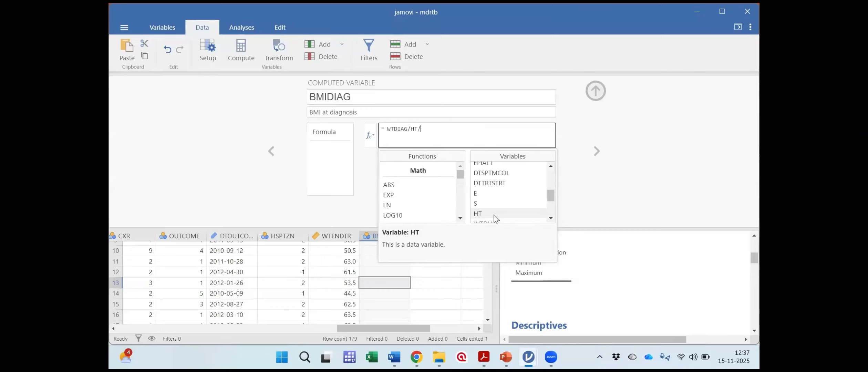
{"action": "type", "text": "100"}
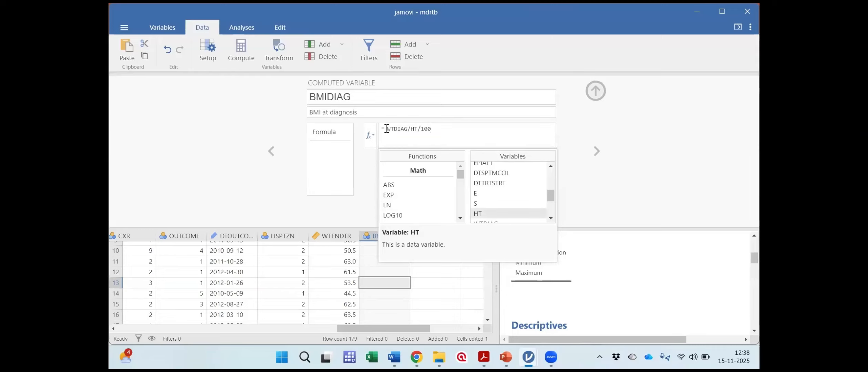
Add parentheses and a square to the formula so it reads WTDIAG/((HT/100)^2), and apply it to BMIDIAG.
{"action": "left_click", "coordinate": [411, 129]}
{"action": "left_click", "coordinate": [432, 128]}
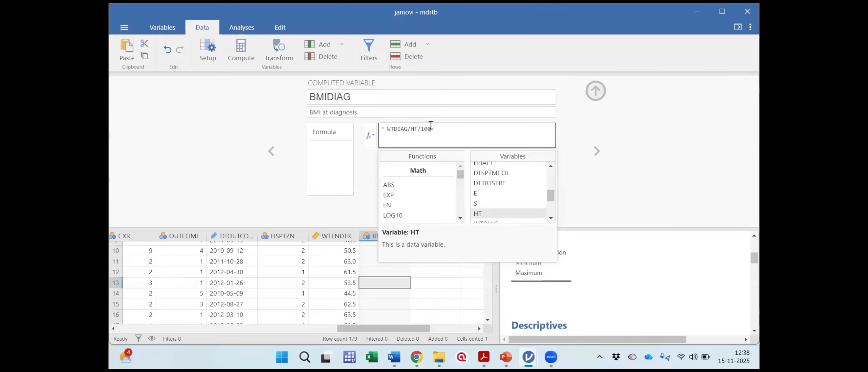
{"action": "type", "text": ")"}
{"action": "left_click", "coordinate": [412, 130]}
{"action": "type", "text": "("}
{"action": "type", "text": ")"}
{"action": "type", "text": "("}
{"action": "left_click", "coordinate": [455, 129]}
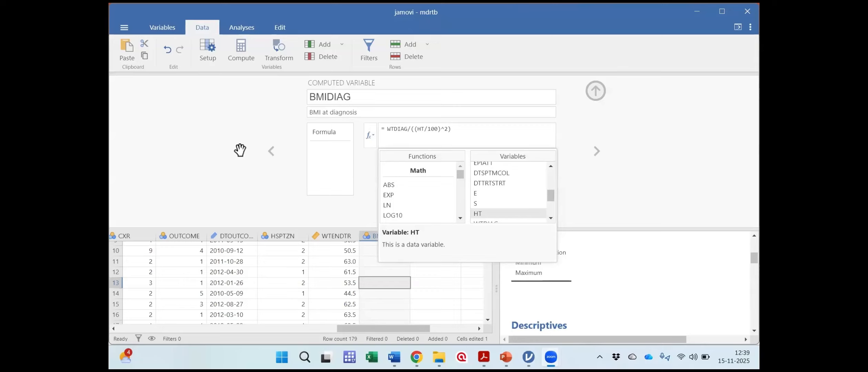
{"action": "left_click", "coordinate": [456, 132]}
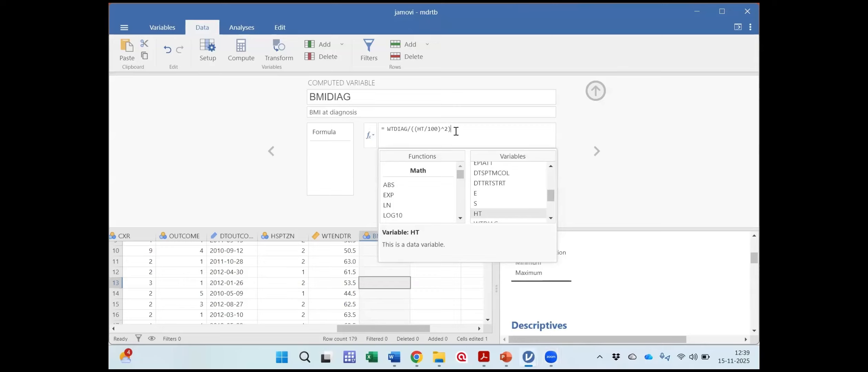
{"action": "left_click", "coordinate": [613, 181]}
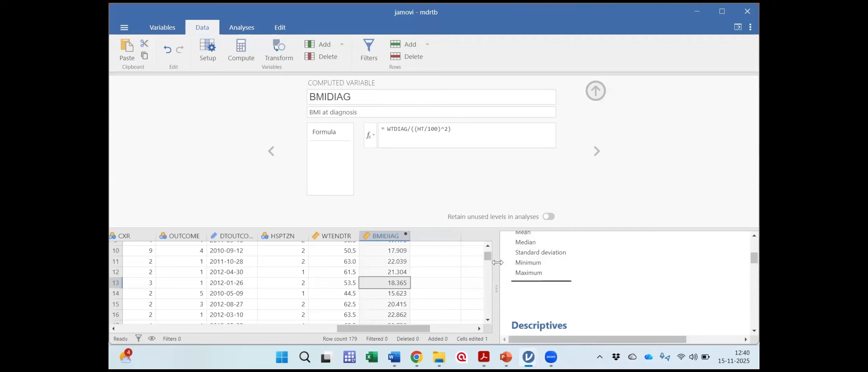
Select the BMIDIAG column and review its computed values from the first row downward.
{"action": "left_click_drag", "start_coordinate": [488, 258], "coordinate": [486, 244]}
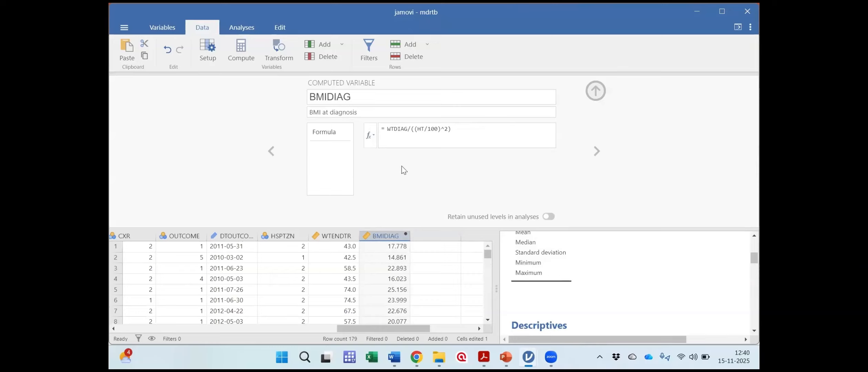
{"action": "left_click", "coordinate": [390, 238]}
{"action": "scroll", "coordinate": [390, 238], "scroll_direction": "down", "scroll_amount": 3}
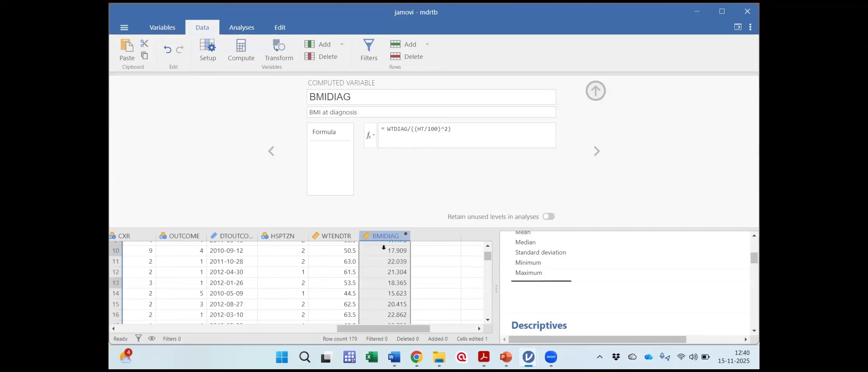
Choose 2 dp as the number format for results and close the BMIDIAG variable editor.
{"action": "left_click", "coordinate": [750, 28]}
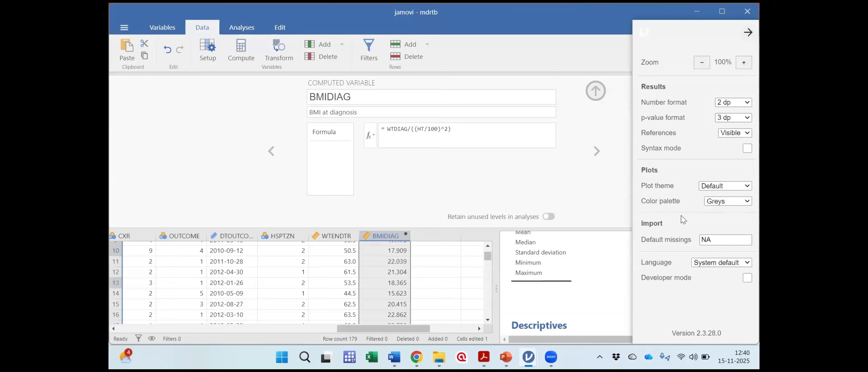
{"action": "left_click", "coordinate": [748, 102]}
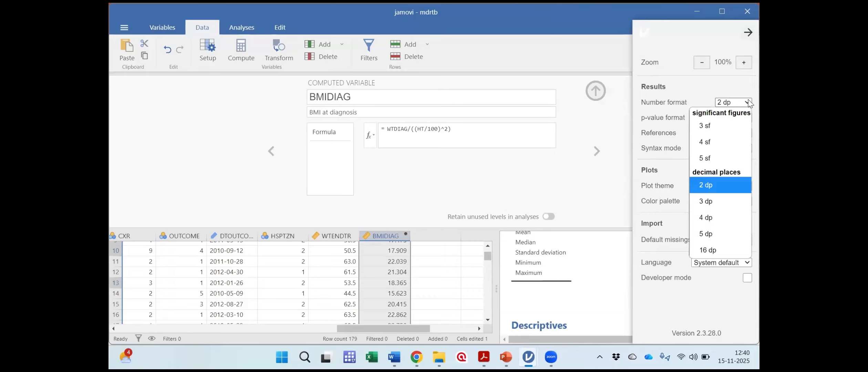
{"action": "left_click", "coordinate": [722, 186]}
{"action": "left_click", "coordinate": [385, 234]}
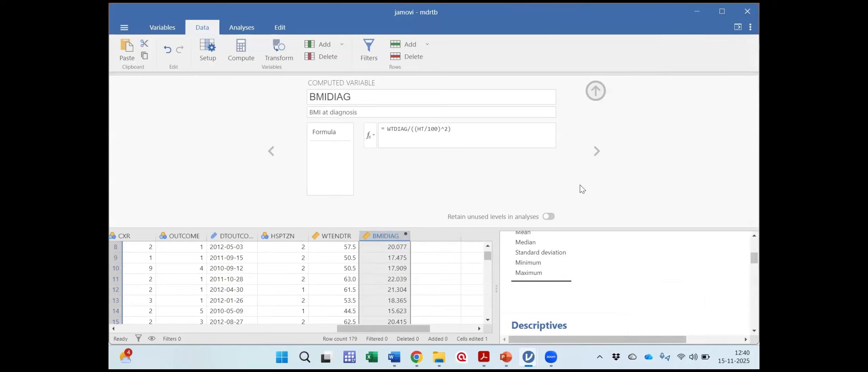
{"action": "left_click", "coordinate": [593, 90]}
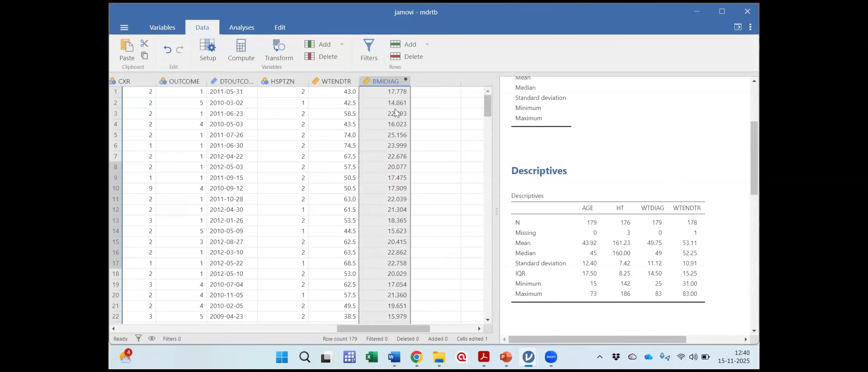
Reopen the BMIDIAG computed variable, review the functions and variables available for its formula, and close its editor.
{"action": "left_click", "coordinate": [383, 81]}
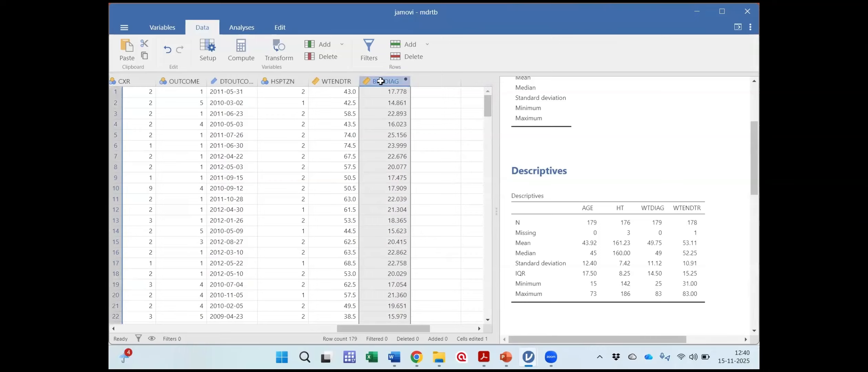
{"action": "double_click", "coordinate": [380, 80]}
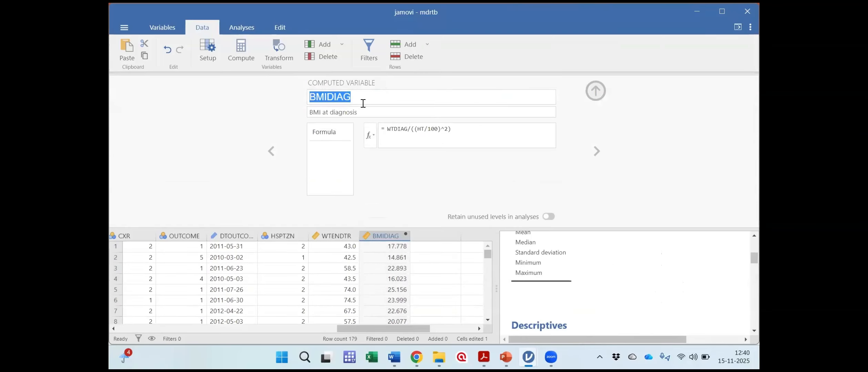
{"action": "left_click", "coordinate": [364, 100]}
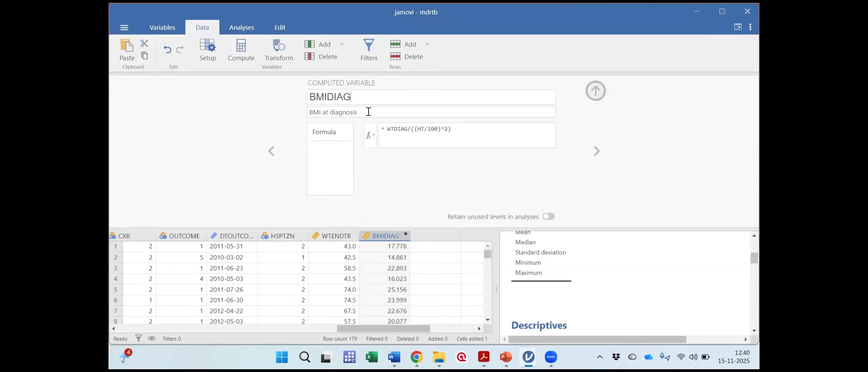
{"action": "left_click", "coordinate": [369, 136]}
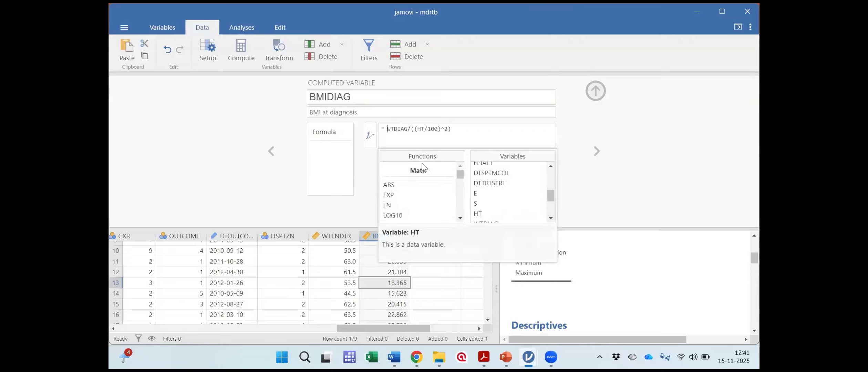
{"action": "left_click_drag", "start_coordinate": [550, 194], "coordinate": [543, 170]}
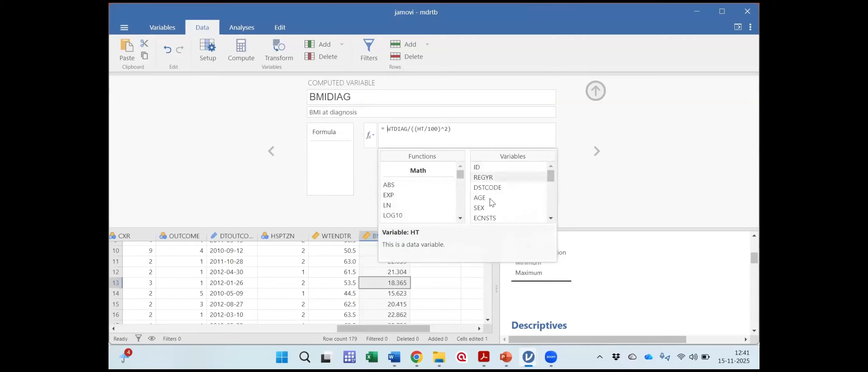
{"action": "scroll", "coordinate": [486, 206], "scroll_direction": "down", "scroll_amount": 3}
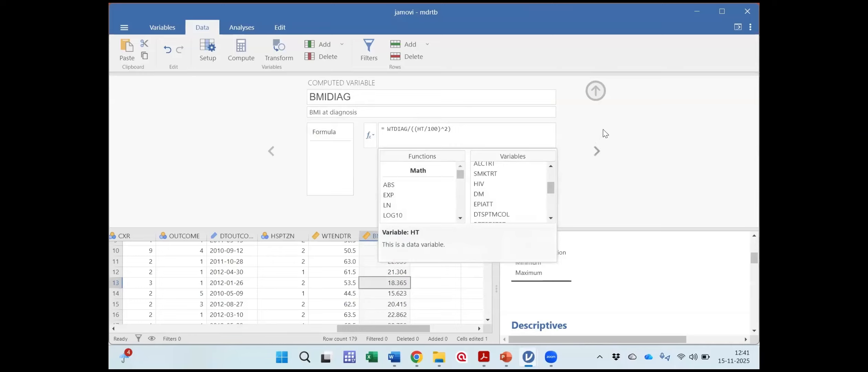
{"action": "left_click", "coordinate": [597, 92]}
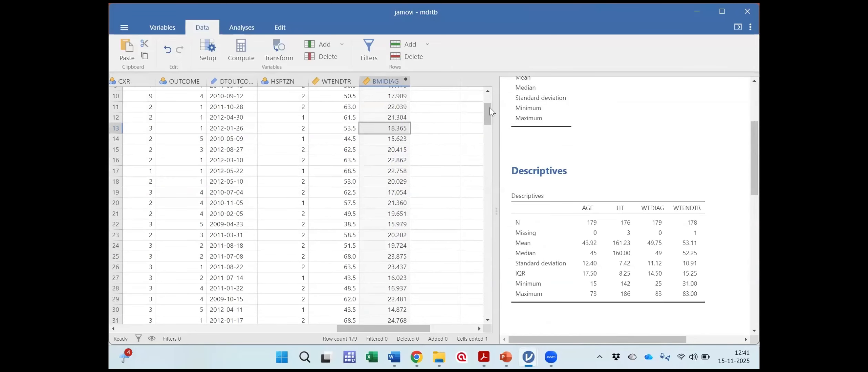
Select the BMIDIAG column from its first row and check which commands are available for it.
{"action": "left_click_drag", "start_coordinate": [491, 119], "coordinate": [491, 99]}
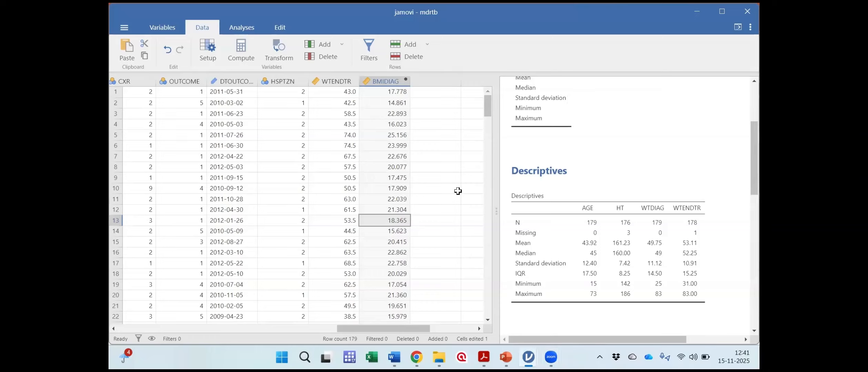
{"action": "left_click", "coordinate": [383, 81]}
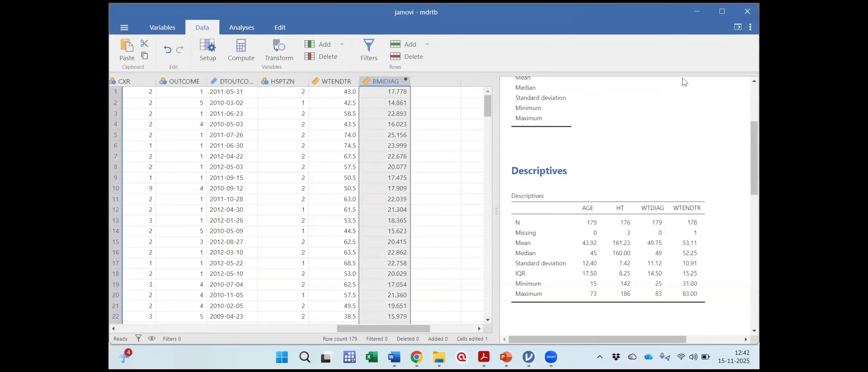
{"action": "right_click", "coordinate": [381, 84]}
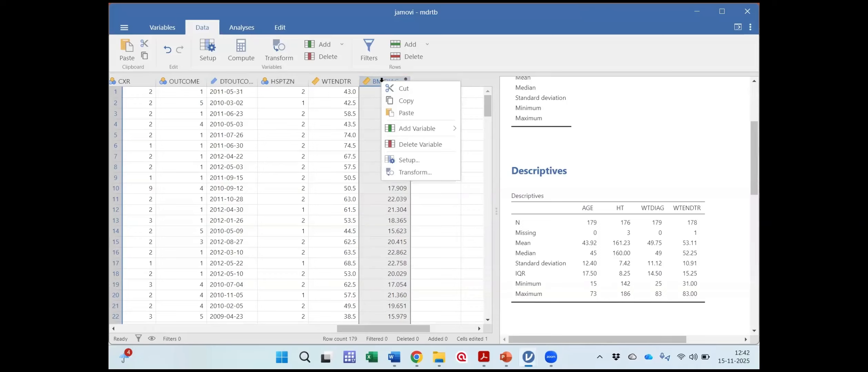
{"action": "left_click", "coordinate": [382, 81]}
Check the decimal place options for results, choose 2 dp again, and return to the BMIDIAG column.
{"action": "left_click", "coordinate": [750, 26]}
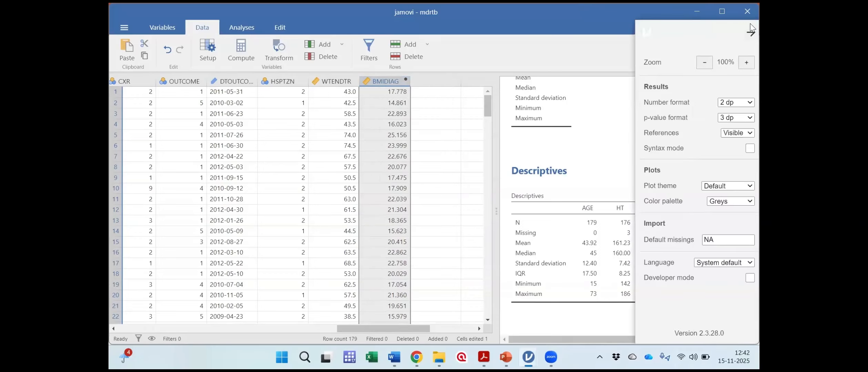
{"action": "left_click", "coordinate": [748, 103]}
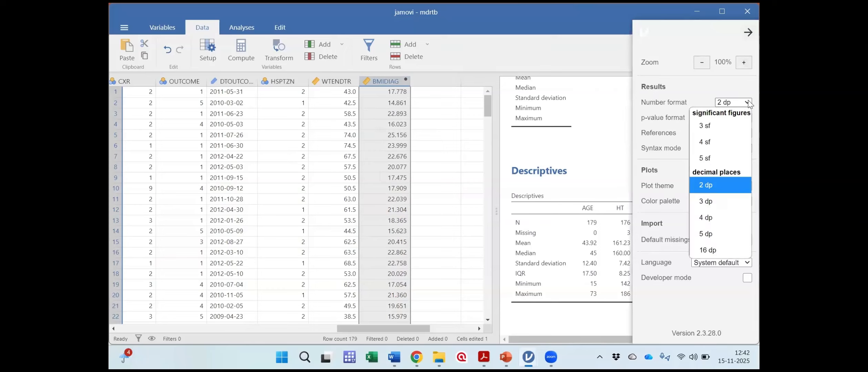
{"action": "left_click", "coordinate": [711, 186]}
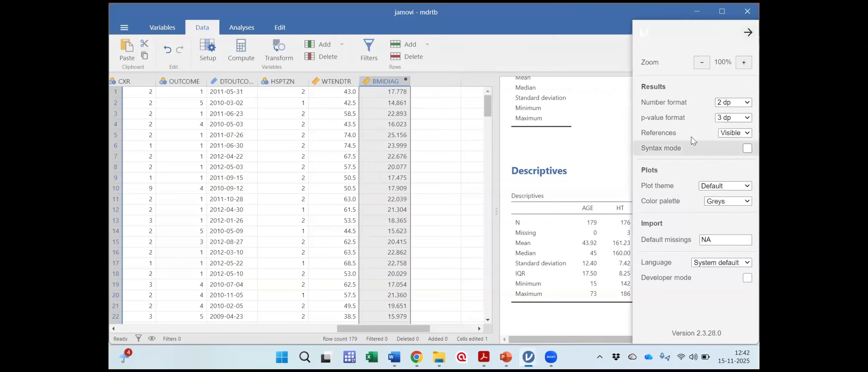
{"action": "left_click", "coordinate": [748, 102]}
{"action": "left_click", "coordinate": [715, 189]}
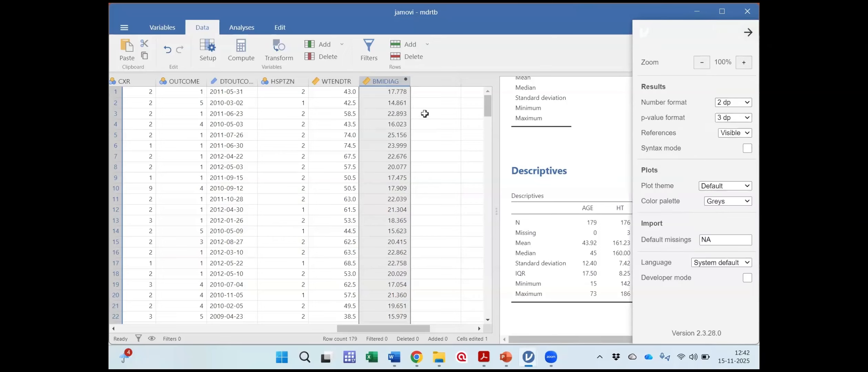
{"action": "left_click", "coordinate": [385, 82]}
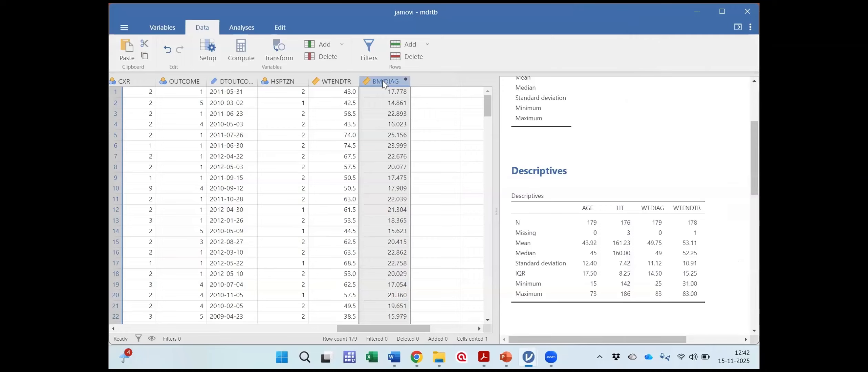
Look over the BMIDIAG column's commands, the HT and WTDIAG columns, and the beginning of the results.
{"action": "right_click", "coordinate": [384, 81]}
{"action": "left_click", "coordinate": [381, 80]}
{"action": "left_click_drag", "start_coordinate": [383, 329], "coordinate": [344, 332]}
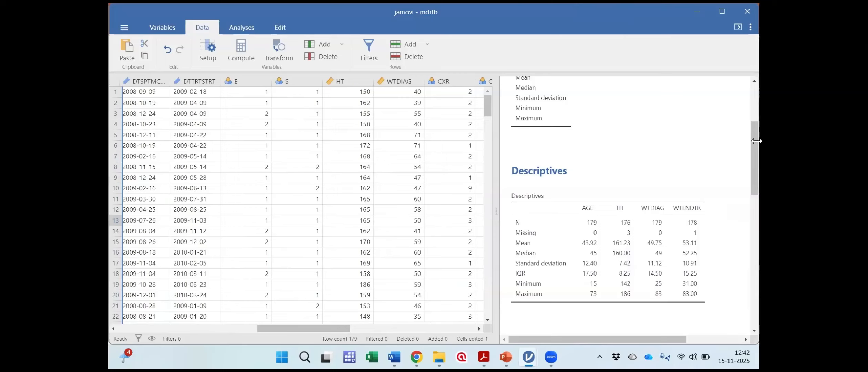
{"action": "left_click_drag", "start_coordinate": [756, 156], "coordinate": [759, 80]}
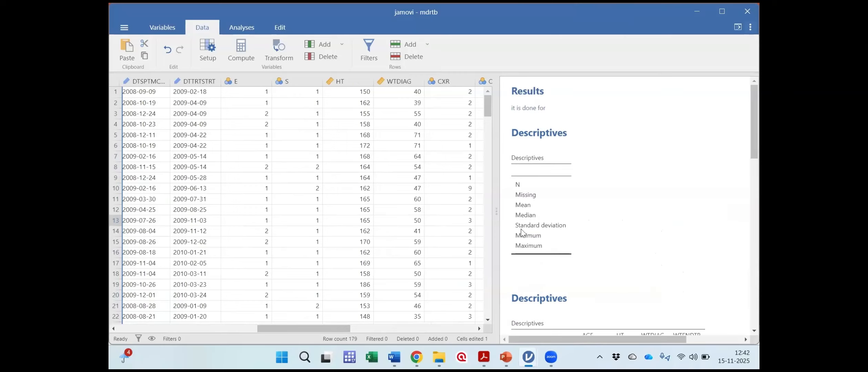
{"action": "left_click_drag", "start_coordinate": [270, 327], "coordinate": [384, 330]}
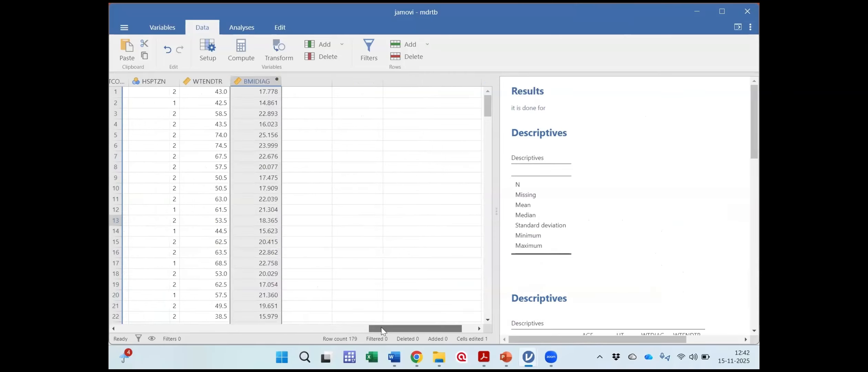
Review the number format choices for results once more, keep 2 dp, and close the settings.
{"action": "left_click", "coordinate": [751, 26]}
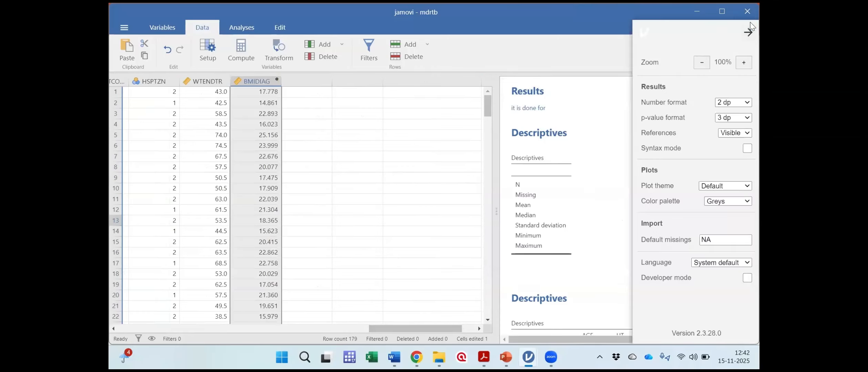
{"action": "left_click", "coordinate": [747, 103]}
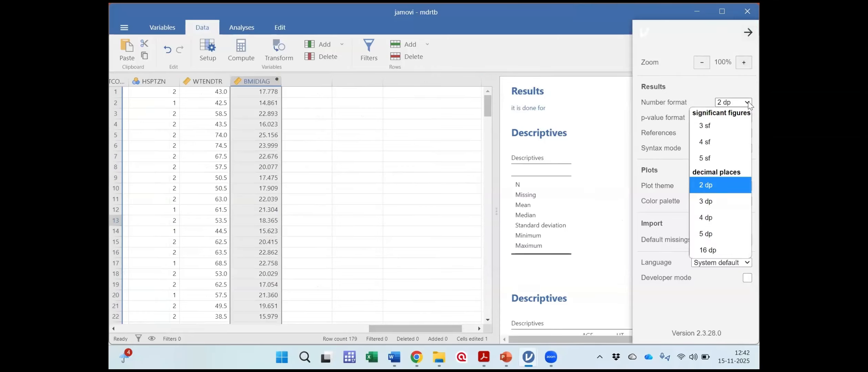
{"action": "left_click", "coordinate": [709, 186]}
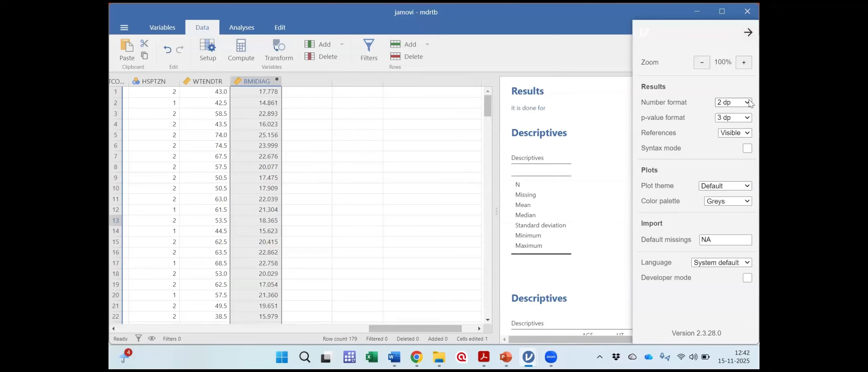
{"action": "left_click", "coordinate": [749, 32]}
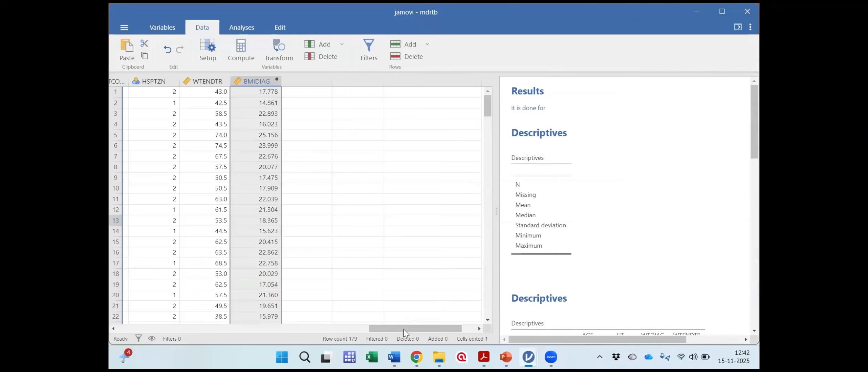
Run a Descriptives analysis on BMIDIAG and close the analysis options.
{"action": "left_click_drag", "start_coordinate": [404, 329], "coordinate": [365, 329]}
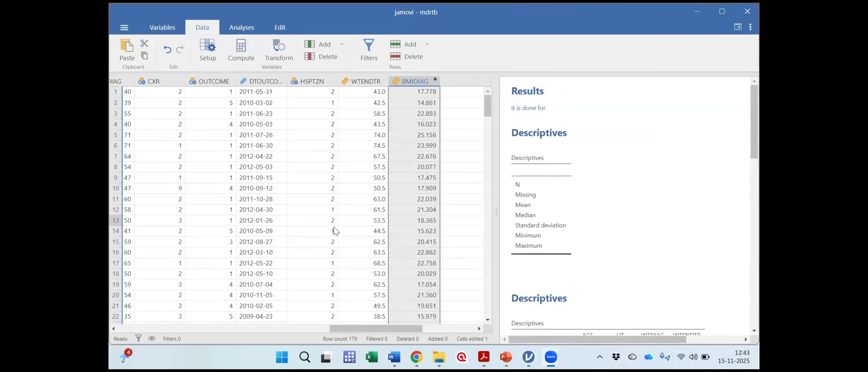
{"action": "left_click", "coordinate": [238, 29]}
{"action": "left_click", "coordinate": [147, 63]}
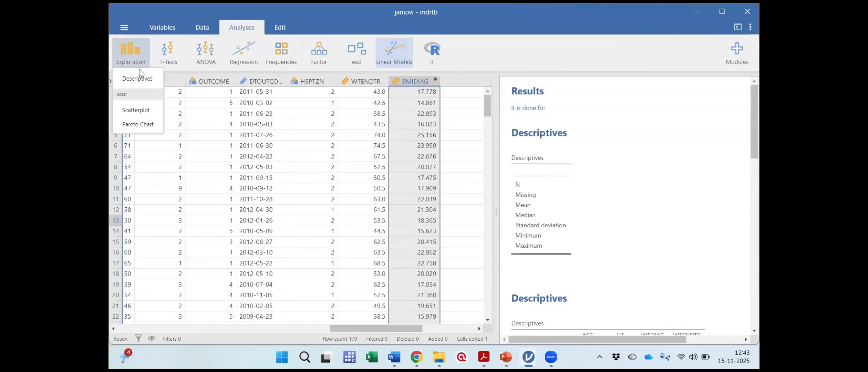
{"action": "left_click", "coordinate": [139, 82]}
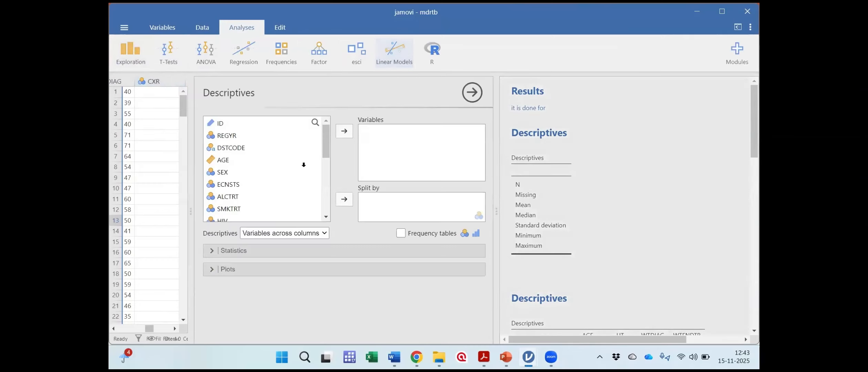
{"action": "scroll", "coordinate": [327, 135], "scroll_direction": "down", "scroll_amount": 7}
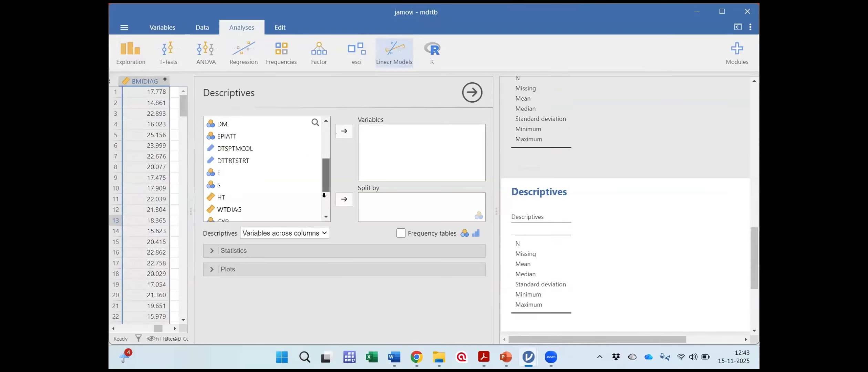
{"action": "left_click", "coordinate": [232, 216]}
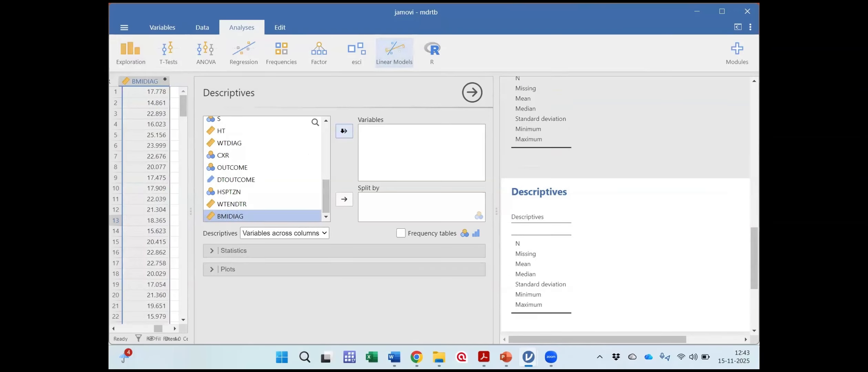
{"action": "left_click", "coordinate": [344, 131]}
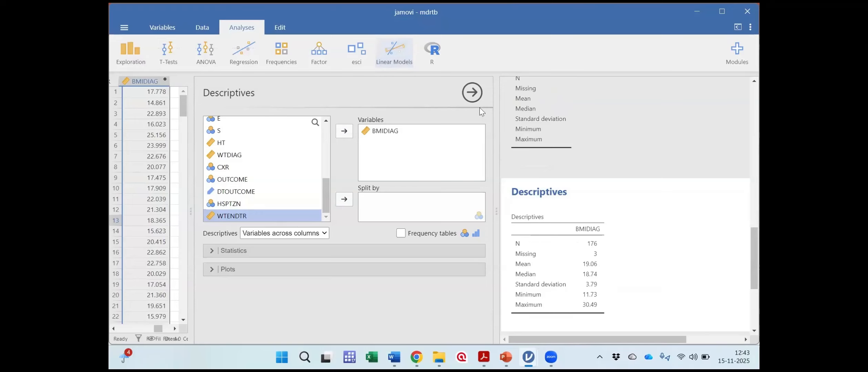
{"action": "left_click", "coordinate": [473, 93]}
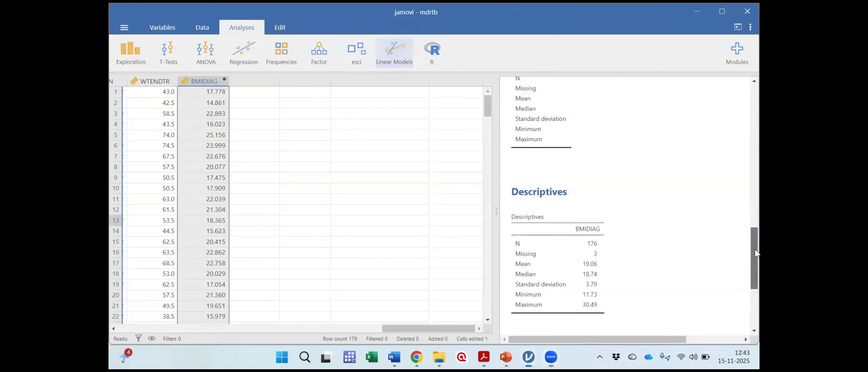
Create a transformed variable from BMIDIAG and compare its column with the source column.
{"action": "left_click_drag", "start_coordinate": [755, 254], "coordinate": [757, 78]}
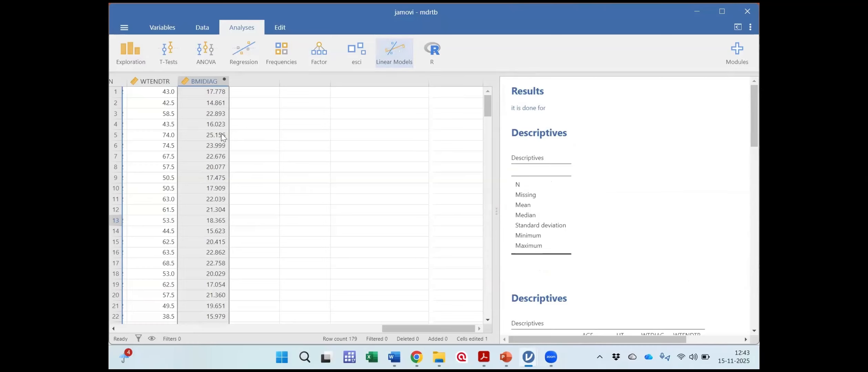
{"action": "left_click", "coordinate": [201, 29]}
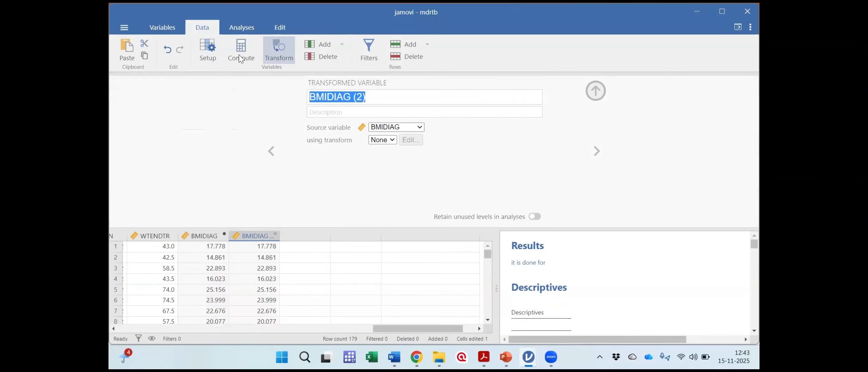
{"action": "left_click", "coordinate": [366, 91]}
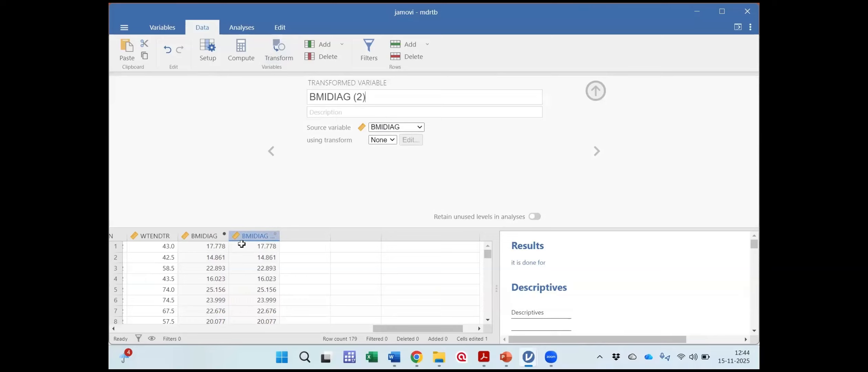
{"action": "left_click", "coordinate": [200, 241]}
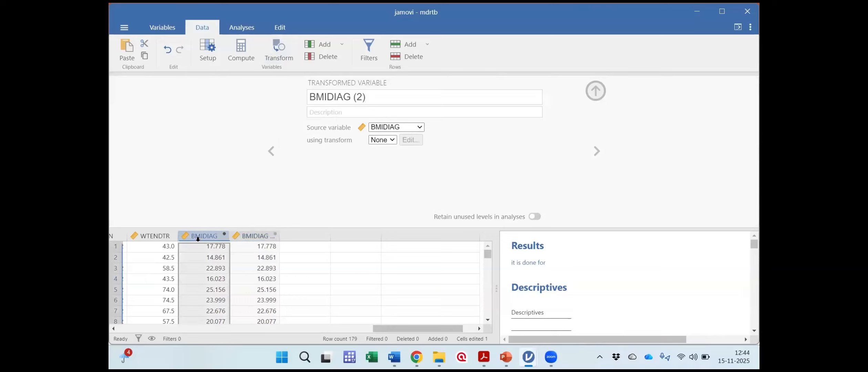
{"action": "scroll", "coordinate": [242, 240], "scroll_direction": "down", "scroll_amount": 3}
{"action": "left_click", "coordinate": [242, 240]}
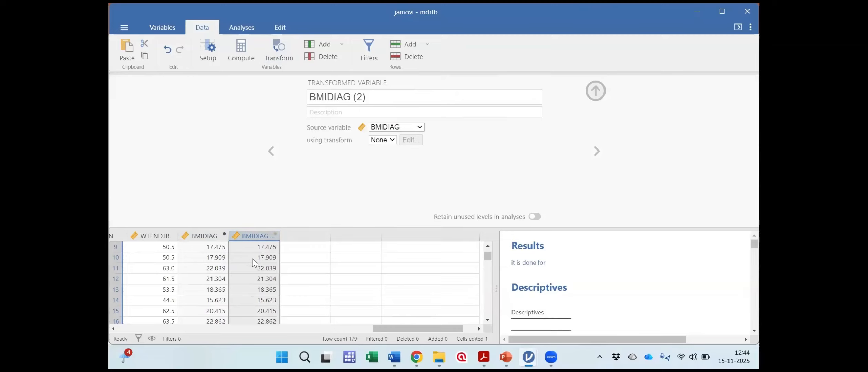
Rename the transformed variable as BMIDIAGCAT.
{"action": "left_click", "coordinate": [377, 98]}
{"action": "left_click", "coordinate": [377, 99]}
{"action": "key", "text": "BackSpace"}
{"action": "key", "text": "BackSpace"}
{"action": "key", "text": "BackSpace"}
{"action": "key", "text": "BackSpace"}
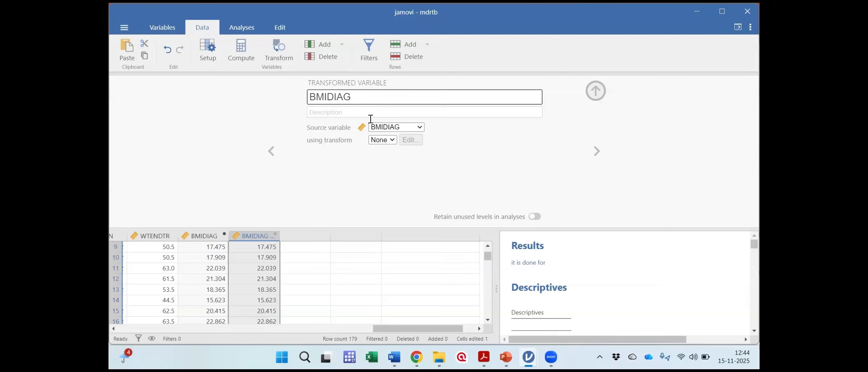
{"action": "type", "text": "CAT"}
{"action": "key", "text": "Return"}
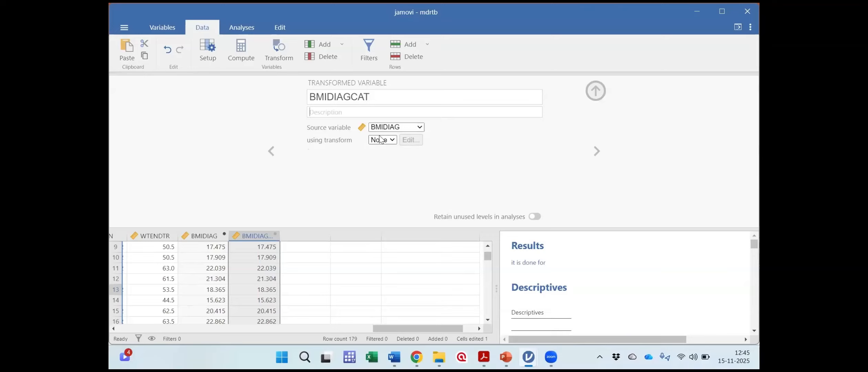
Create a new transform for BMIDIAGCAT and return to the variable's settings.
{"action": "left_click", "coordinate": [393, 141]}
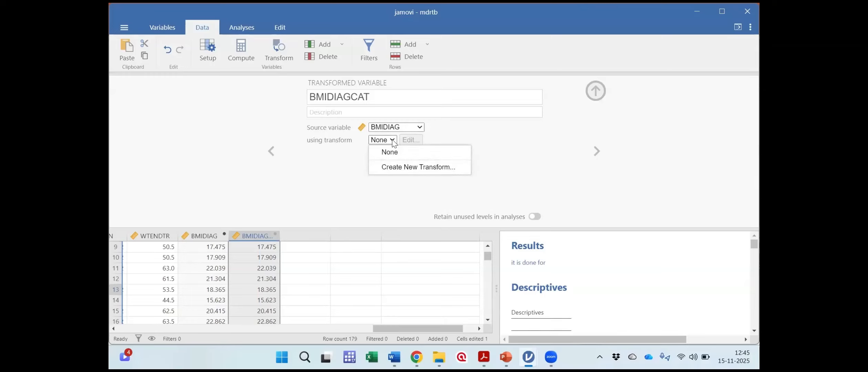
{"action": "left_click", "coordinate": [404, 168]}
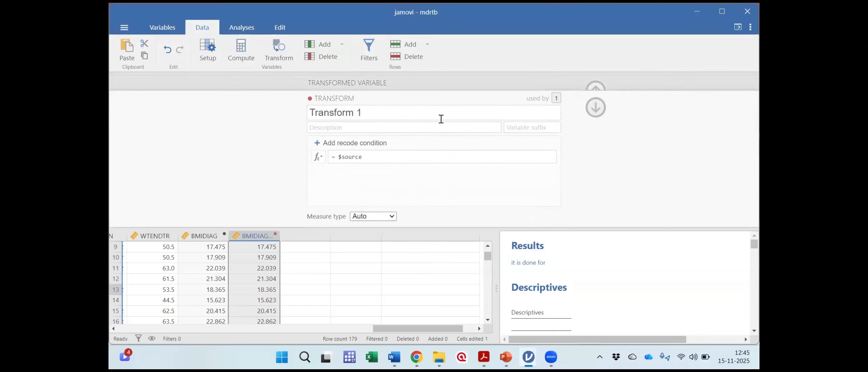
{"action": "left_click", "coordinate": [596, 108]}
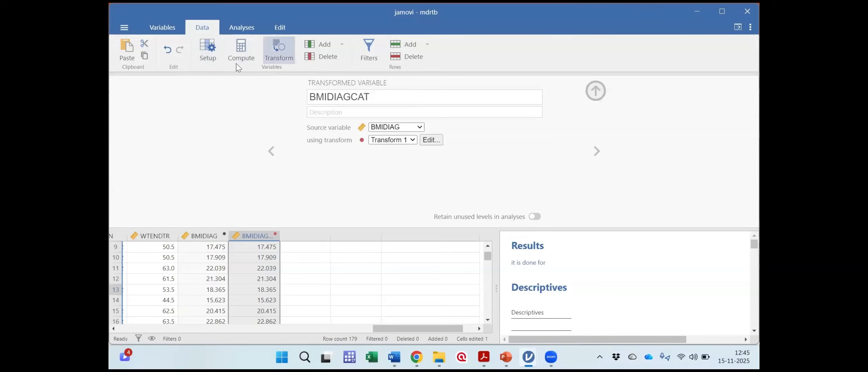
Review the transformed variable's name and the list of available source variables, keeping BMIDIAG as the source.
{"action": "left_click", "coordinate": [390, 98]}
{"action": "left_click", "coordinate": [391, 97]}
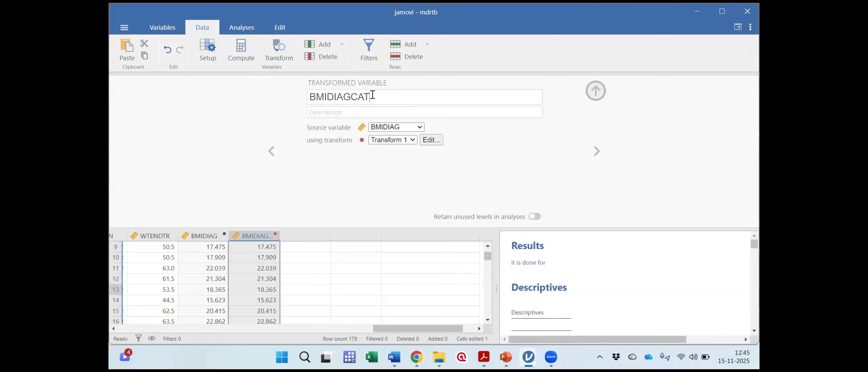
{"action": "left_click", "coordinate": [419, 128]}
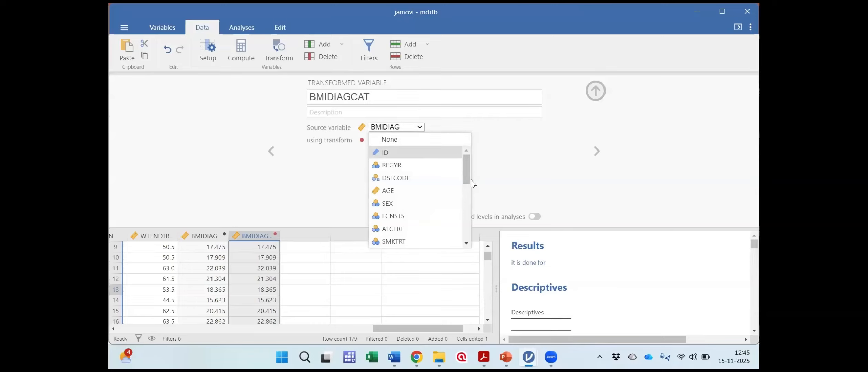
{"action": "scroll", "coordinate": [463, 161], "scroll_direction": "down", "scroll_amount": 3}
{"action": "scroll", "coordinate": [461, 161], "scroll_direction": "up", "scroll_amount": 3}
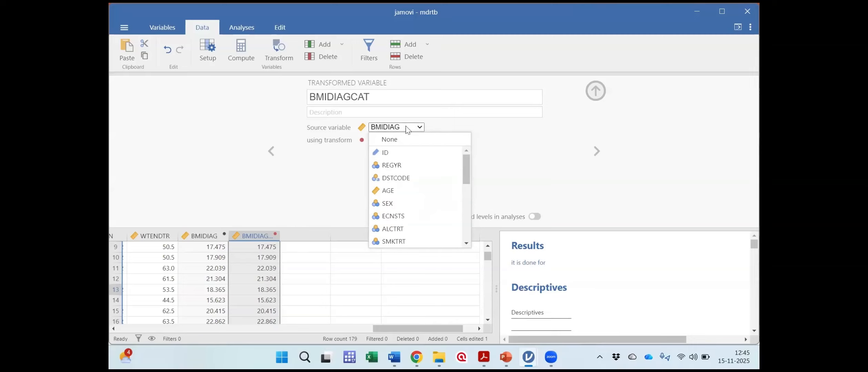
{"action": "left_click", "coordinate": [434, 119]}
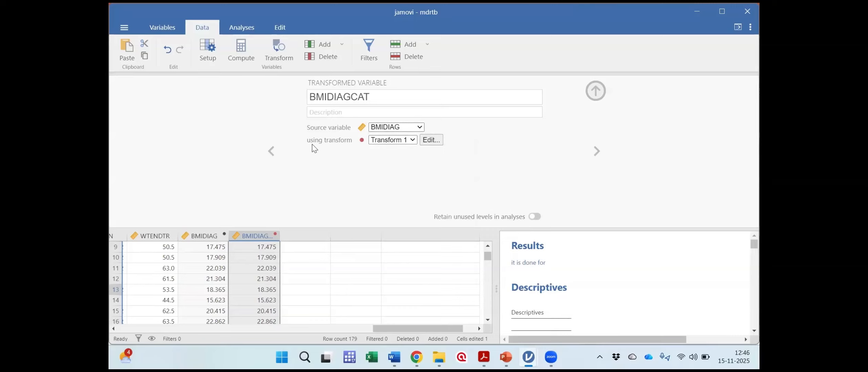
Open Transform 1 for editing and add two recode conditions to it.
{"action": "left_click", "coordinate": [414, 141]}
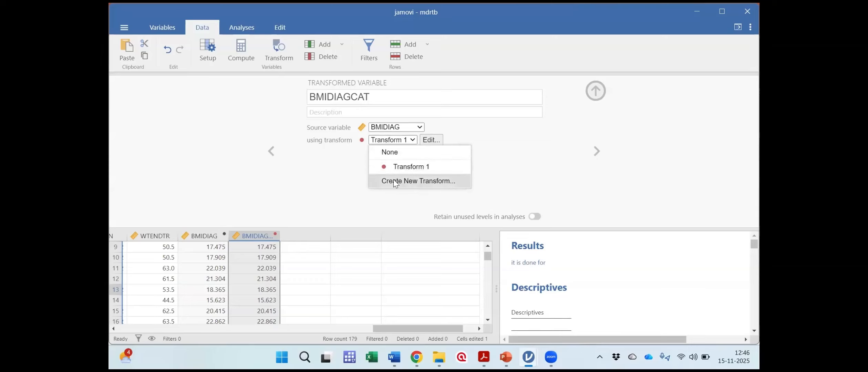
{"action": "mouse_move", "coordinate": [393, 169]}
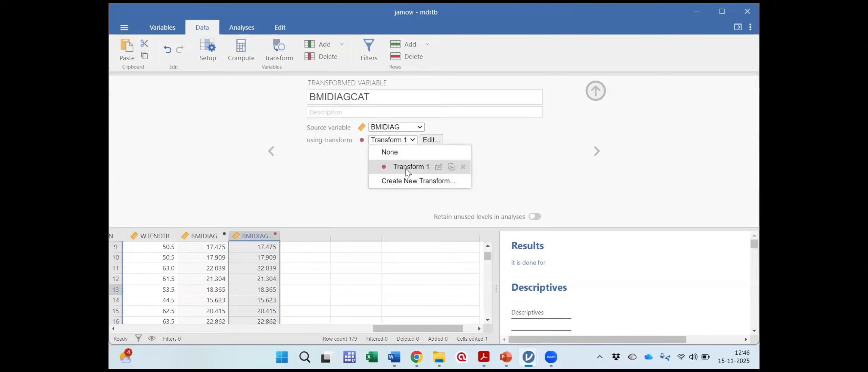
{"action": "left_click", "coordinate": [408, 168]}
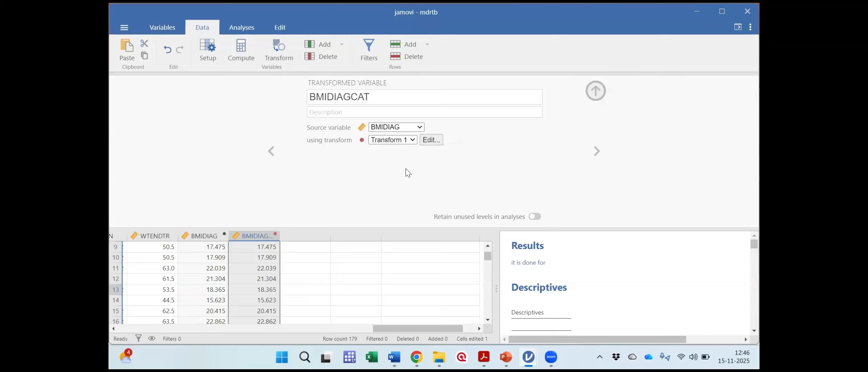
{"action": "left_click", "coordinate": [412, 141]}
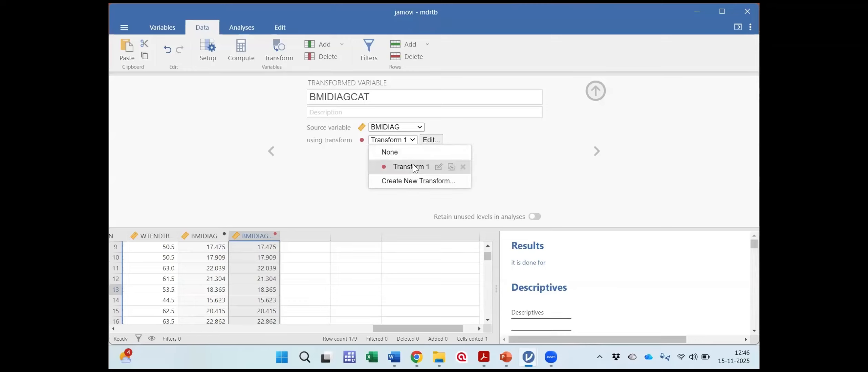
{"action": "left_click", "coordinate": [441, 167]}
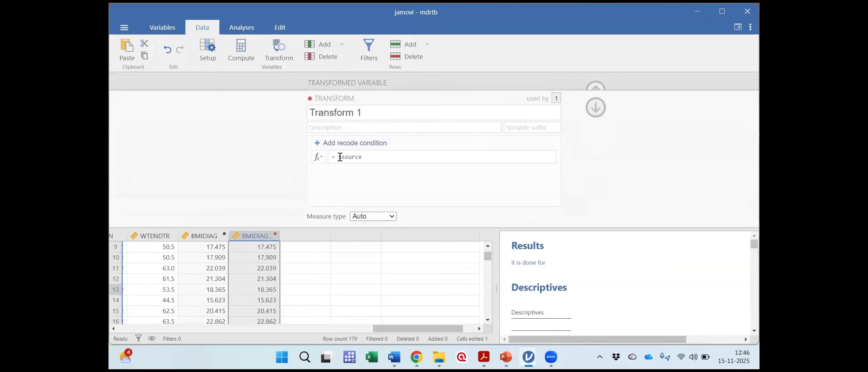
{"action": "left_click", "coordinate": [367, 156]}
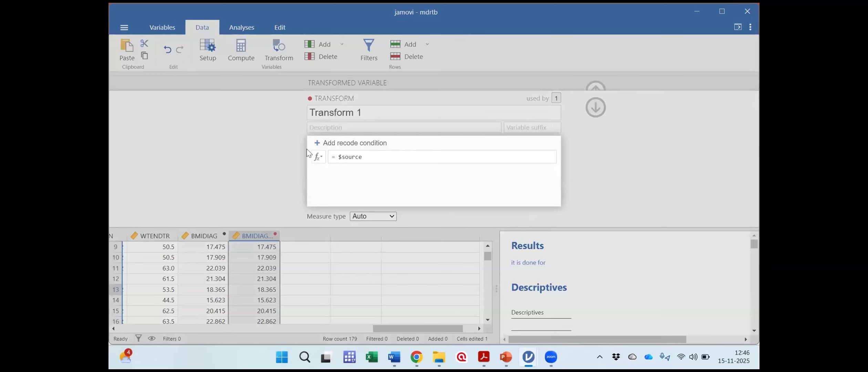
{"action": "left_click", "coordinate": [346, 144]}
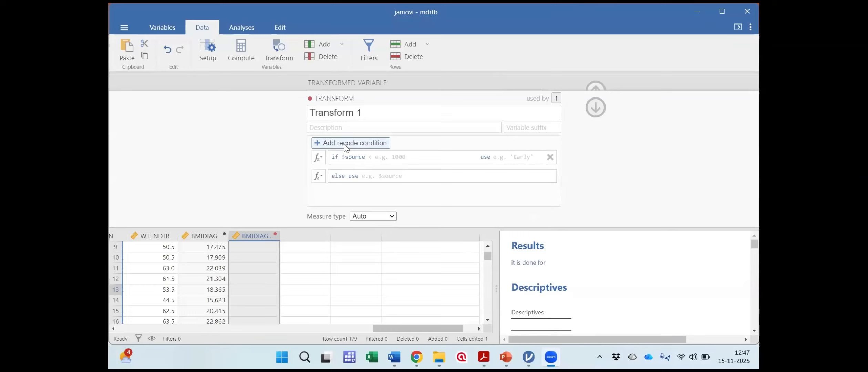
{"action": "left_click", "coordinate": [365, 145]}
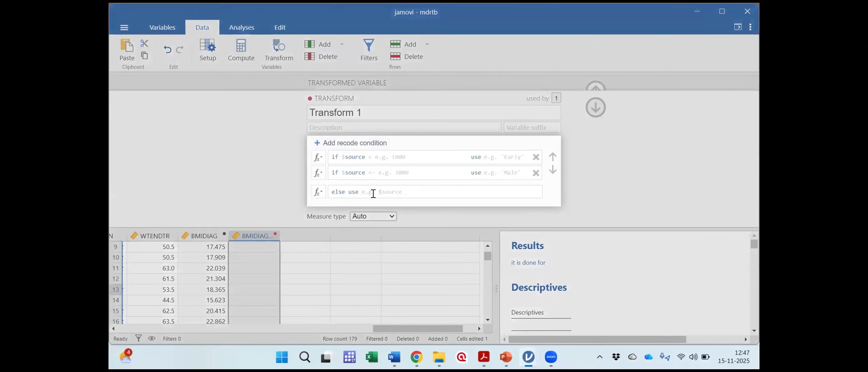
Set the first recode condition to source values less than 18.5.
{"action": "left_click", "coordinate": [371, 155]}
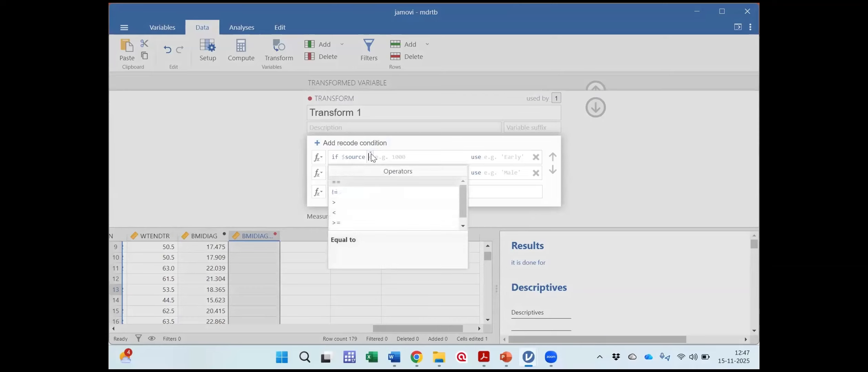
{"action": "left_click", "coordinate": [354, 212]}
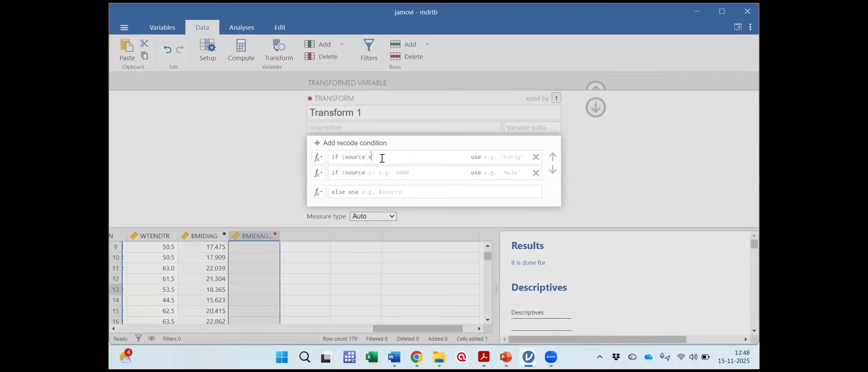
{"action": "left_click", "coordinate": [369, 151]}
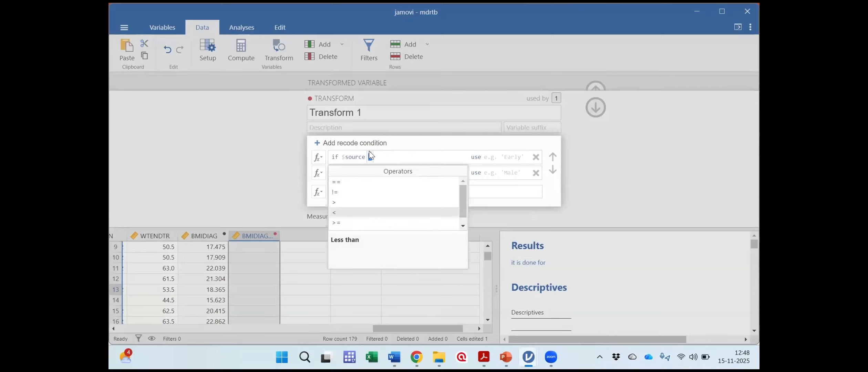
{"action": "left_click", "coordinate": [346, 212]}
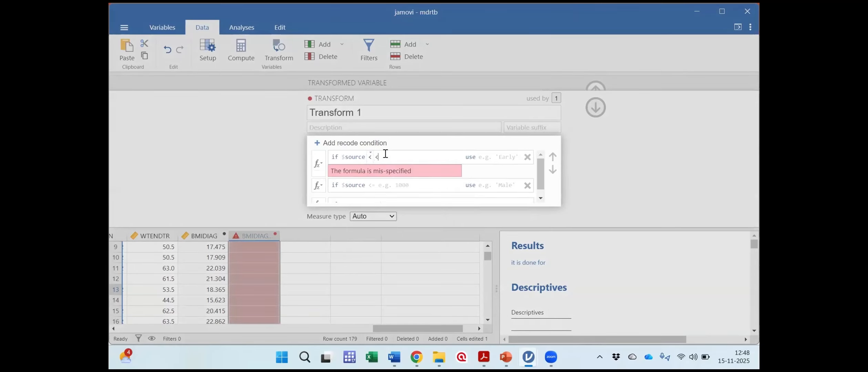
{"action": "left_click", "coordinate": [386, 154]}
{"action": "key", "text": "BackSpace"}
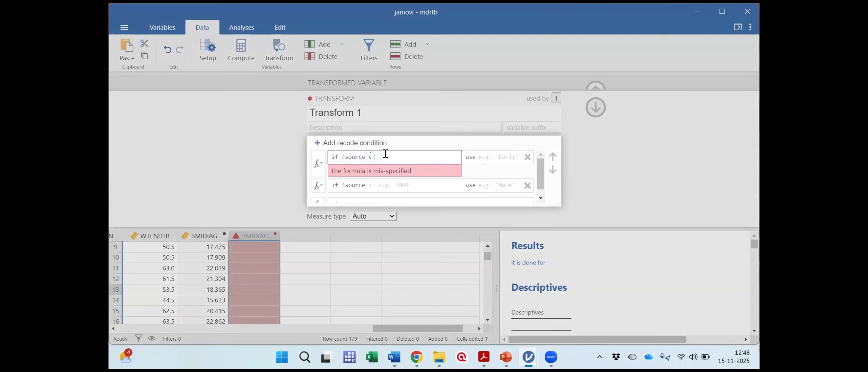
{"action": "type", "text": "18.5"}
Assign the label "undernourished" in lowercase to the first recode condition and apply it.
{"action": "left_click", "coordinate": [479, 157]}
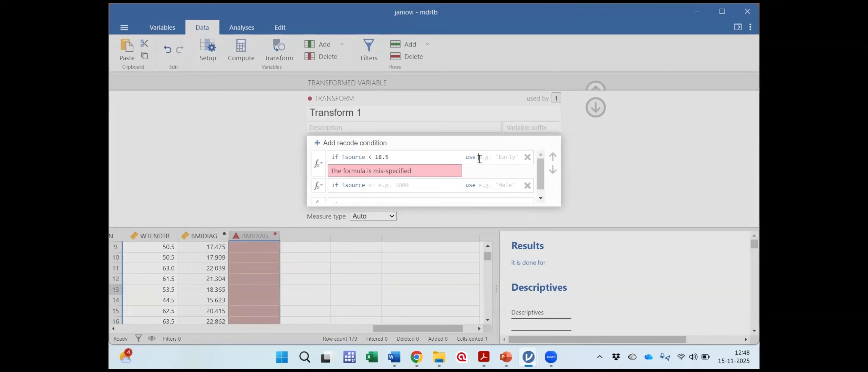
{"action": "left_click", "coordinate": [479, 159]}
{"action": "type", "text": "\""}
{"action": "type", "text": "UNdernourished"}
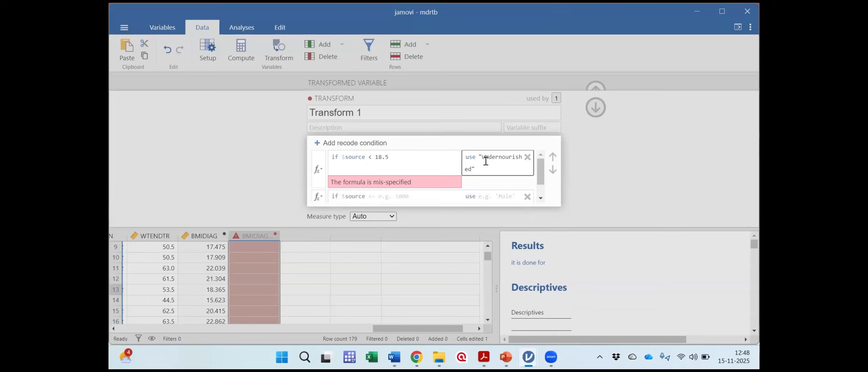
{"action": "left_click", "coordinate": [490, 157]}
{"action": "key", "text": "BackSpace"}
{"action": "key", "text": "BackSpace"}
{"action": "type", "text": "un"}
{"action": "left_click", "coordinate": [605, 169]}
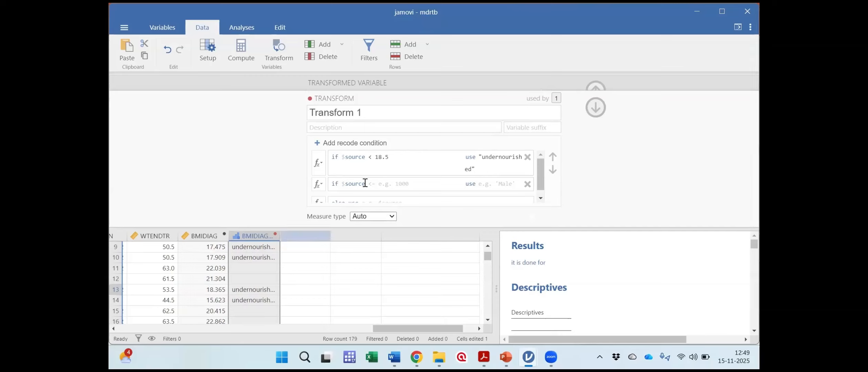
Set the second recode condition of Transform 1 to source values less than 24.99.
{"action": "scroll", "coordinate": [543, 179], "scroll_direction": "down", "scroll_amount": 1}
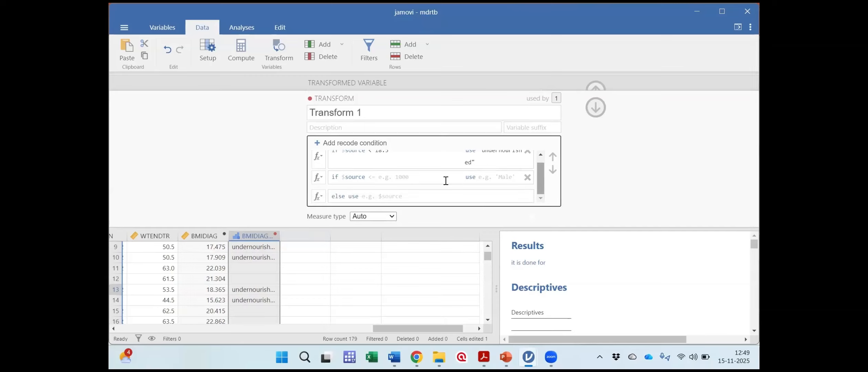
{"action": "left_click", "coordinate": [372, 177]}
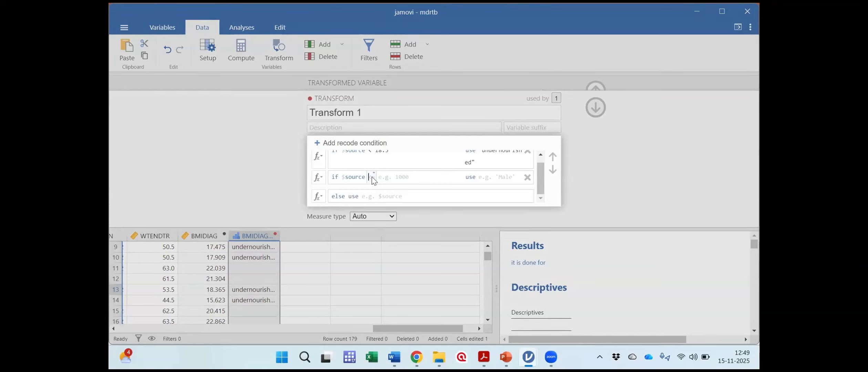
{"action": "left_click", "coordinate": [373, 172]}
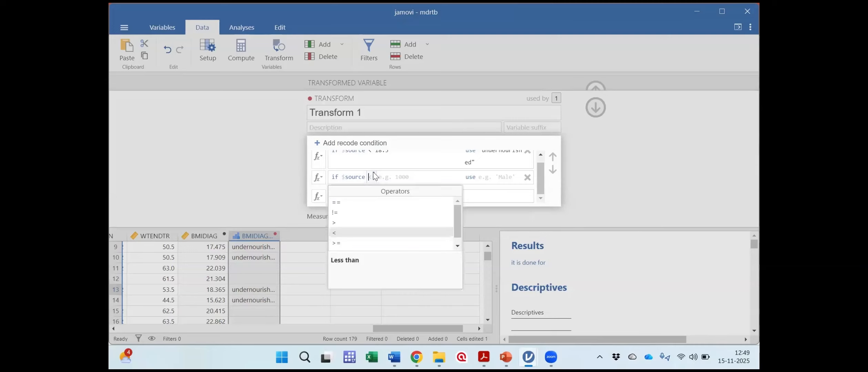
{"action": "left_click", "coordinate": [350, 232]}
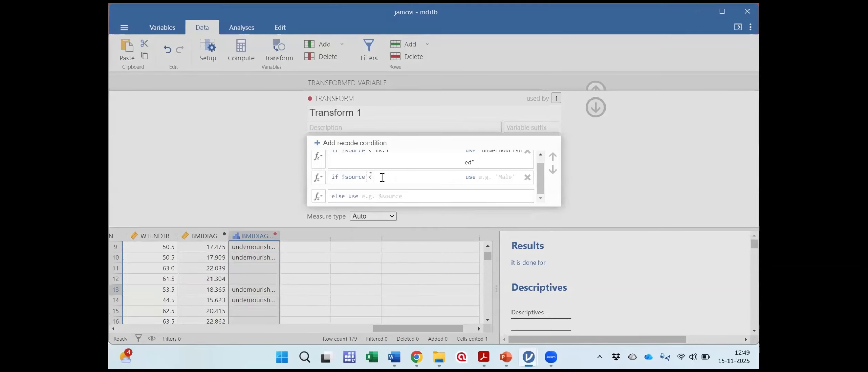
{"action": "type", "text": "24"}
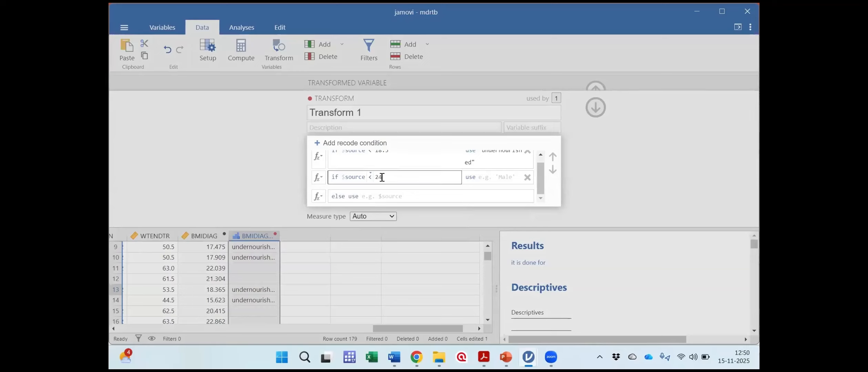
{"action": "type", "text": ".99"}
Assign the label "normal BMI" to the second recode condition, apply it, and check the recoded rows.
{"action": "left_click", "coordinate": [485, 177]}
{"action": "type", "text": "\"n"}
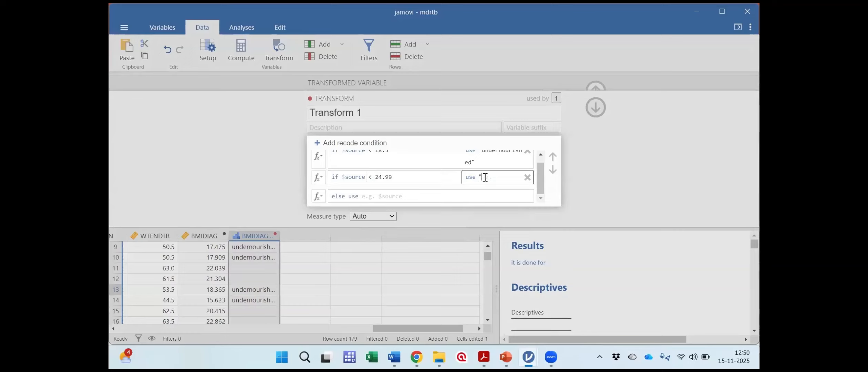
{"action": "type", "text": "ormal BMI"}
{"action": "left_click", "coordinate": [364, 196]}
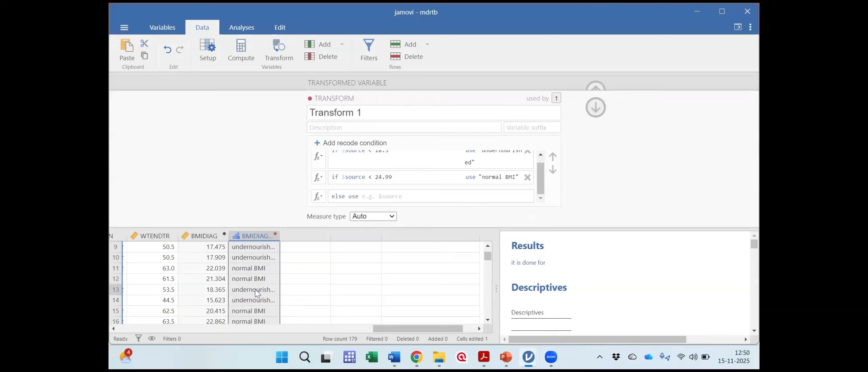
{"action": "scroll", "coordinate": [257, 293], "scroll_direction": "down", "scroll_amount": 4}
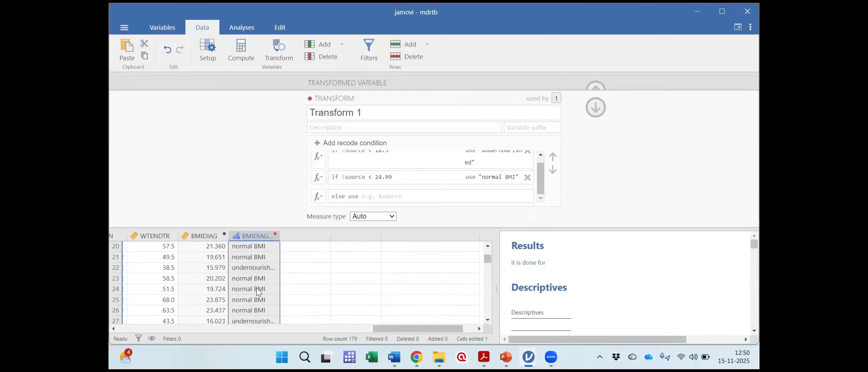
{"action": "scroll", "coordinate": [259, 291], "scroll_direction": "down", "scroll_amount": 6}
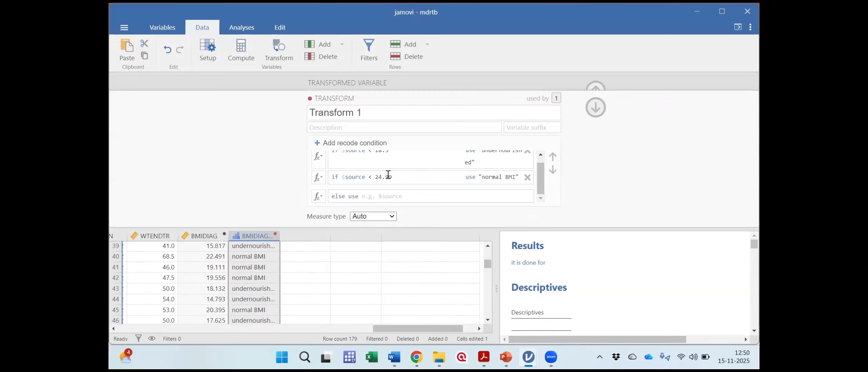
Set the else case of the transform to use the label "Overweight" for all remaining values and apply it.
{"action": "left_click", "coordinate": [364, 198]}
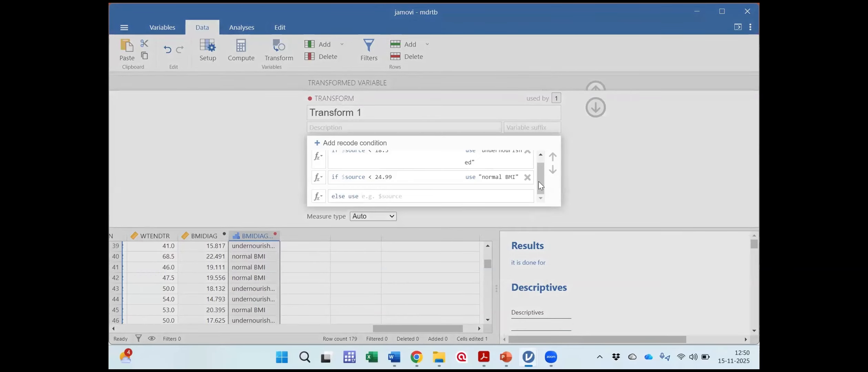
{"action": "mouse_move", "coordinate": [542, 178]}
{"action": "left_mouse_down"}
{"action": "mouse_move", "coordinate": [542, 159]}
{"action": "mouse_move", "coordinate": [540, 175]}
{"action": "left_mouse_up"}
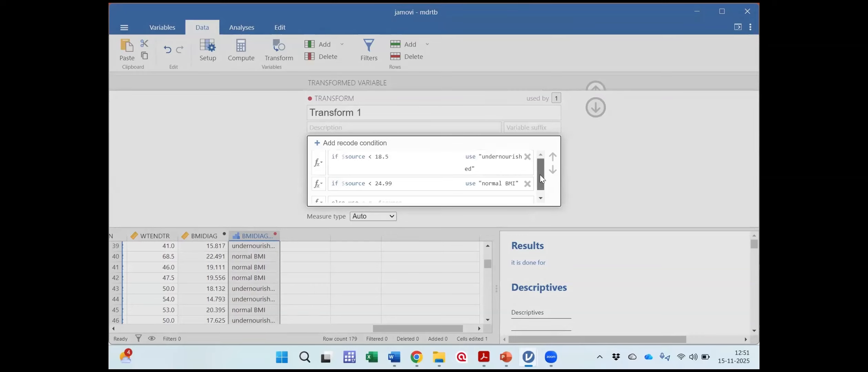
{"action": "left_click", "coordinate": [365, 197]}
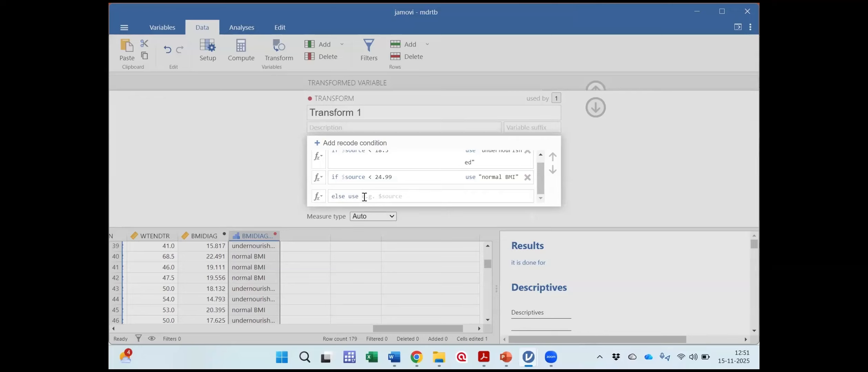
{"action": "left_click", "coordinate": [365, 196]}
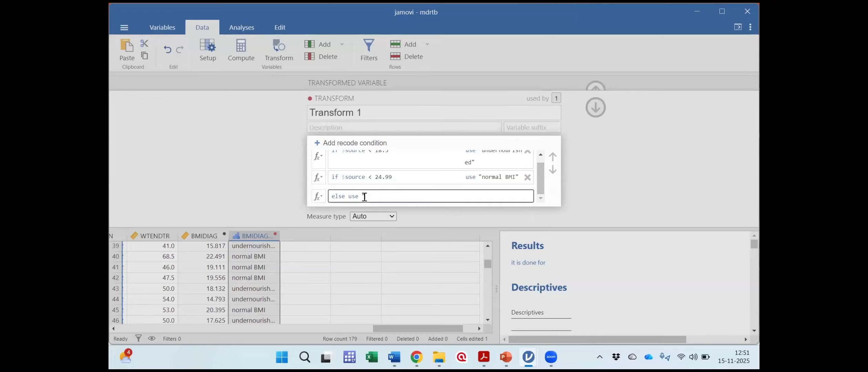
{"action": "type", "text": "\""}
{"action": "type", "text": "overw"}
{"action": "key", "text": "BackSpace"}
{"action": "type", "text": "ight"}
{"action": "left_click", "coordinate": [369, 195]}
{"action": "key", "text": "BackSpace"}
{"action": "left_click", "coordinate": [592, 169]}
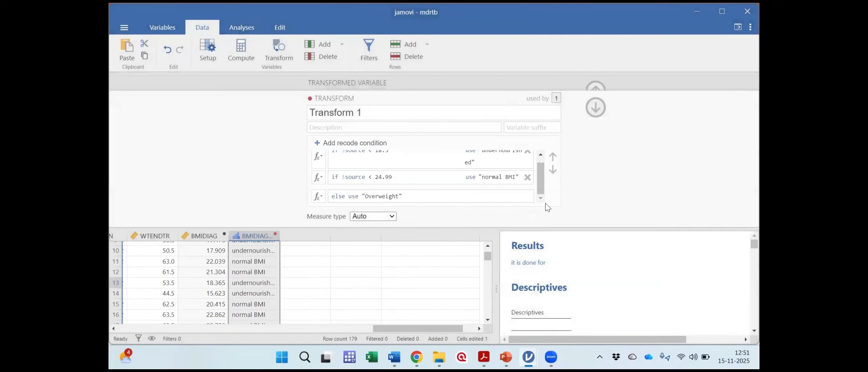
Close the Transform 1 editor and the BMIDIAGCAT variable setup to return to the full data sheet.
{"action": "left_click_drag", "start_coordinate": [488, 259], "coordinate": [488, 265]}
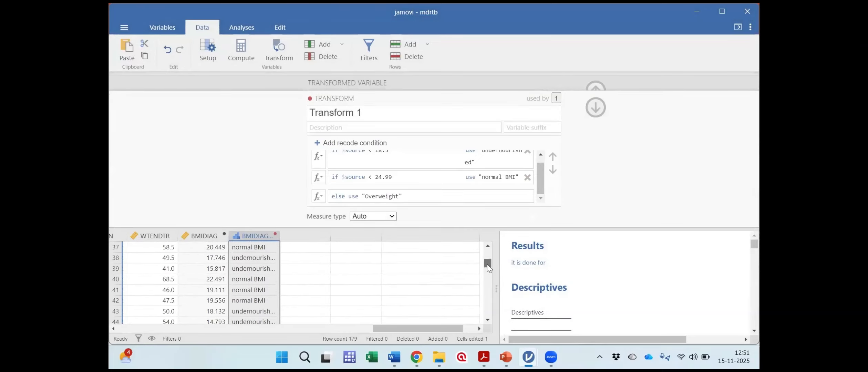
{"action": "left_click", "coordinate": [592, 109]}
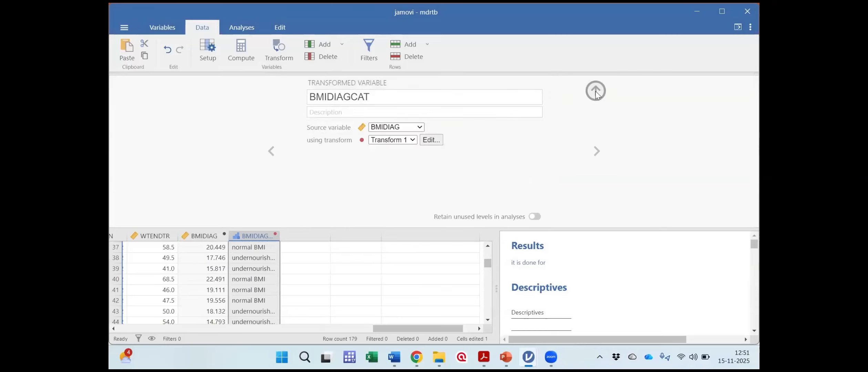
{"action": "left_click", "coordinate": [597, 92]}
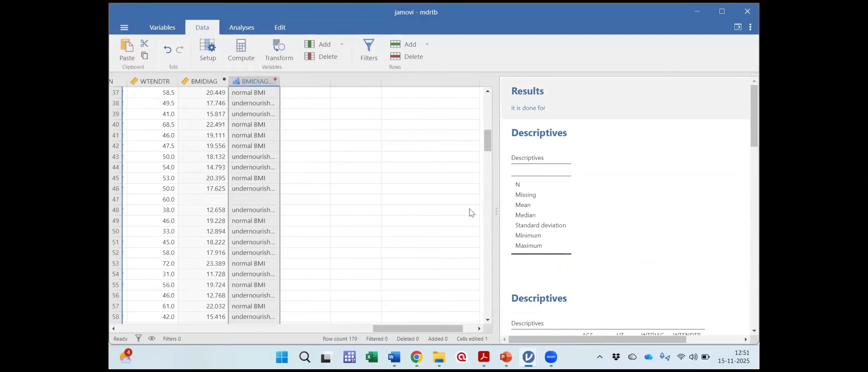
Compare the blank BMIDIAGCAT cell in row 47 with the HT value in the same row.
{"action": "left_click", "coordinate": [253, 199]}
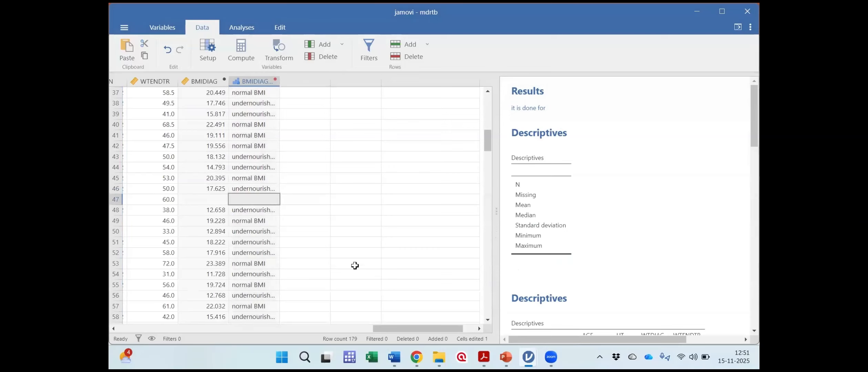
{"action": "left_click_drag", "start_coordinate": [406, 331], "coordinate": [302, 336]}
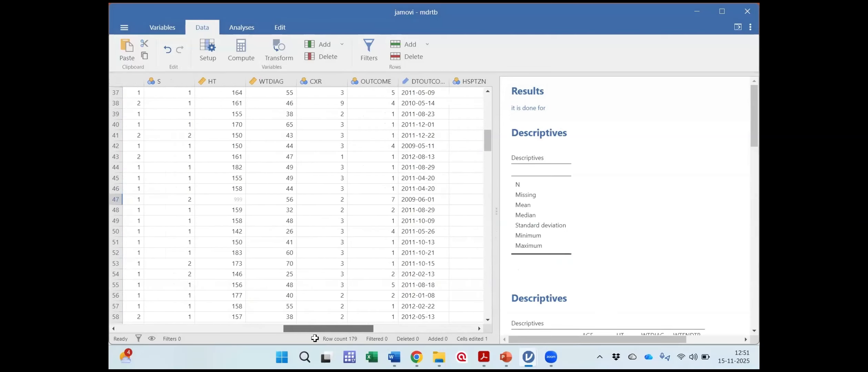
{"action": "left_click", "coordinate": [227, 200]}
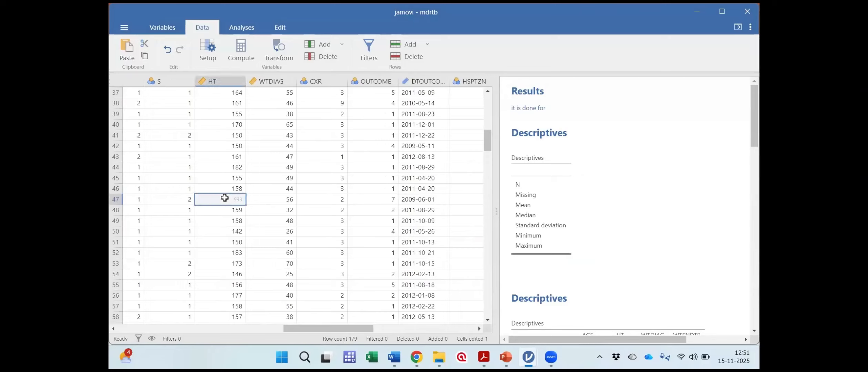
{"action": "left_click_drag", "start_coordinate": [311, 329], "coordinate": [366, 333]}
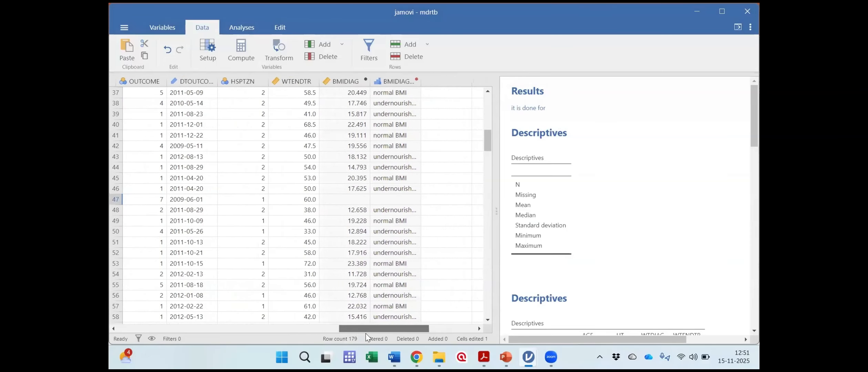
{"action": "left_click", "coordinate": [383, 203]}
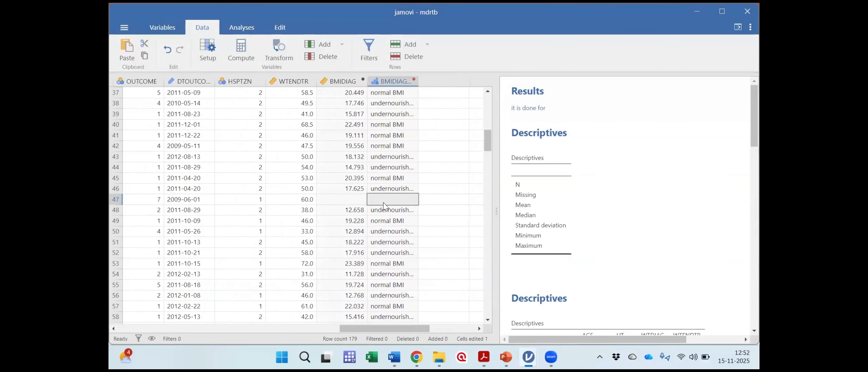
Check the BMIDIAGCAT labels against the BMIDIAG values further down the data sheet, including the overweight cases.
{"action": "scroll", "coordinate": [401, 178], "scroll_direction": "down", "scroll_amount": 8}
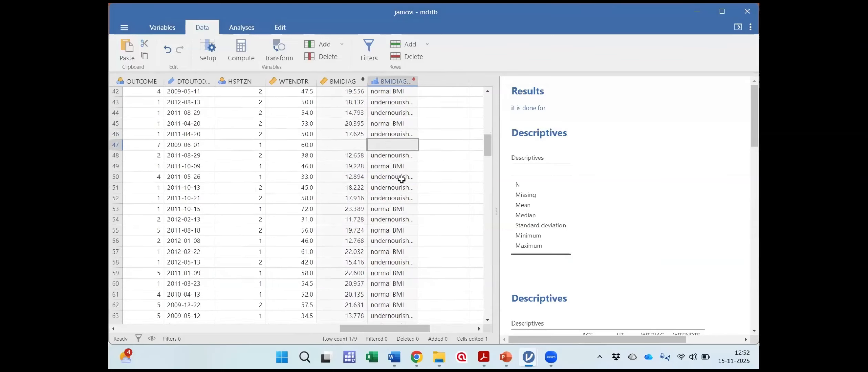
{"action": "scroll", "coordinate": [402, 180], "scroll_direction": "down", "scroll_amount": 9}
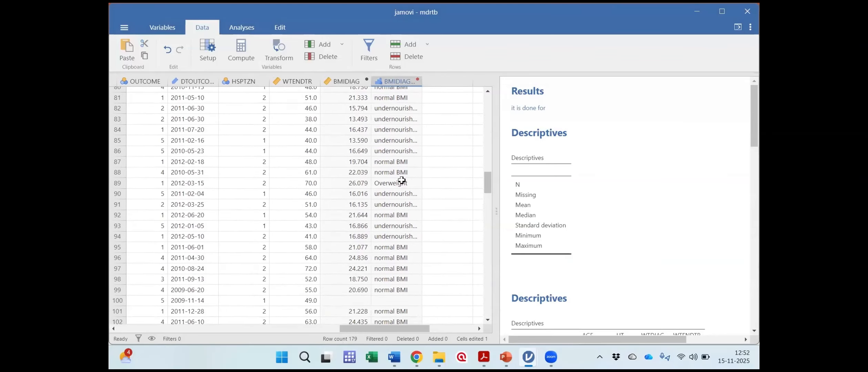
{"action": "scroll", "coordinate": [402, 199], "scroll_direction": "down", "scroll_amount": 2}
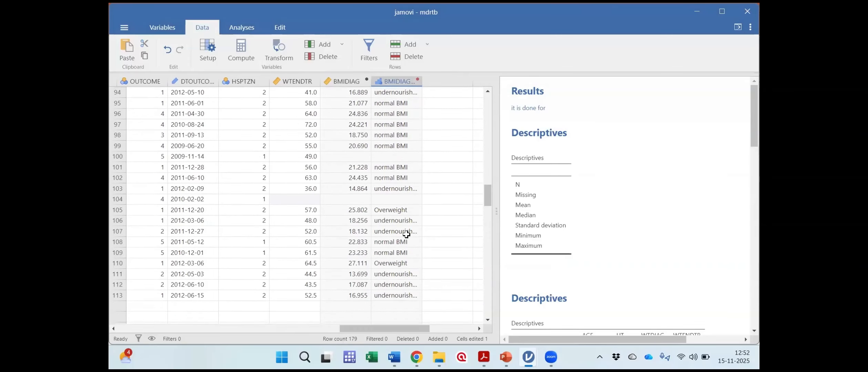
{"action": "left_click", "coordinate": [401, 201]}
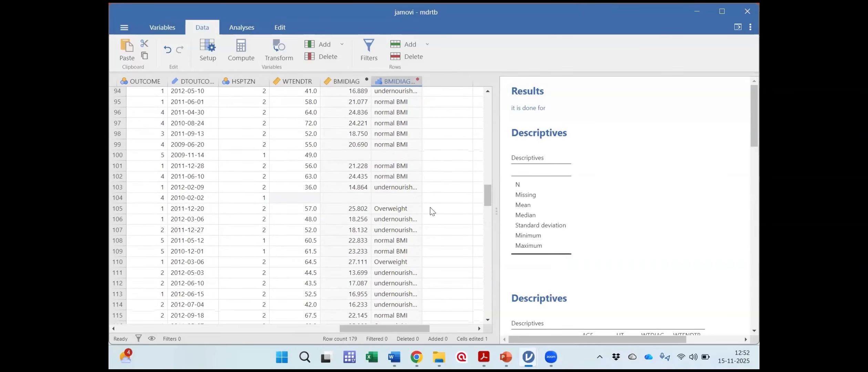
{"action": "left_click", "coordinate": [416, 259]}
{"action": "scroll", "coordinate": [445, 245], "scroll_direction": "up", "scroll_amount": 3}
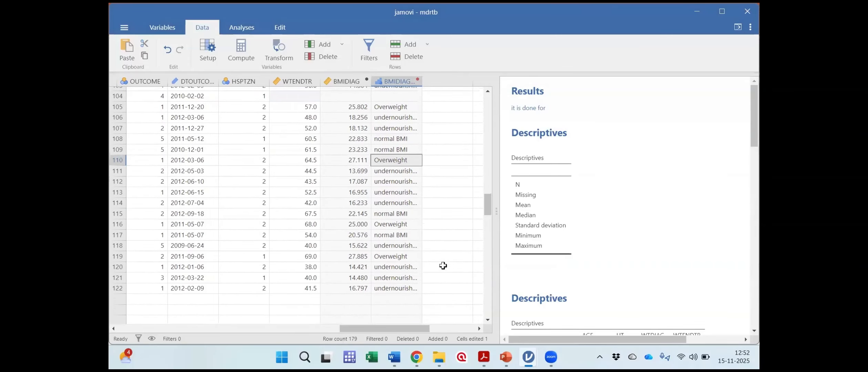
{"action": "scroll", "coordinate": [444, 229], "scroll_direction": "up", "scroll_amount": 20}
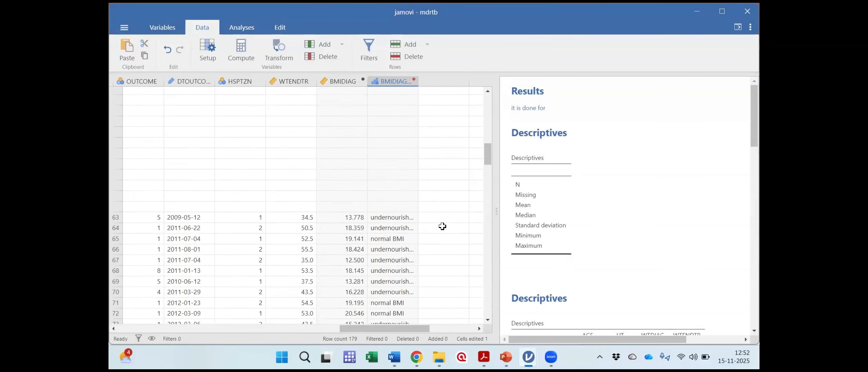
Create a new Descriptives analysis with BMIDIAGCAT as its variable and turn on frequency tables.
{"action": "left_click", "coordinate": [238, 28]}
{"action": "left_click", "coordinate": [135, 53]}
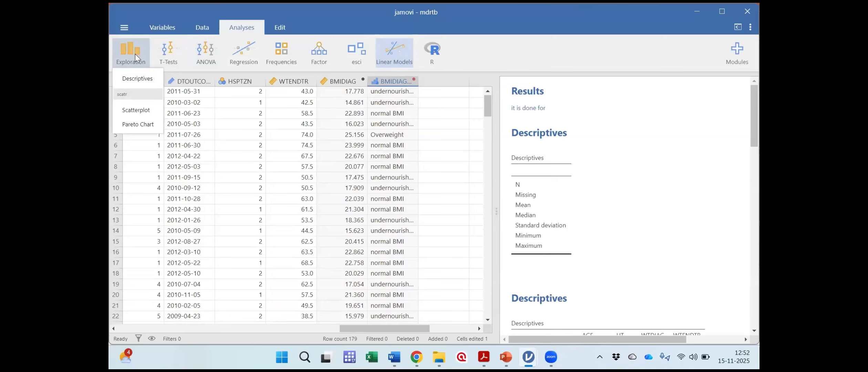
{"action": "left_click", "coordinate": [138, 79]}
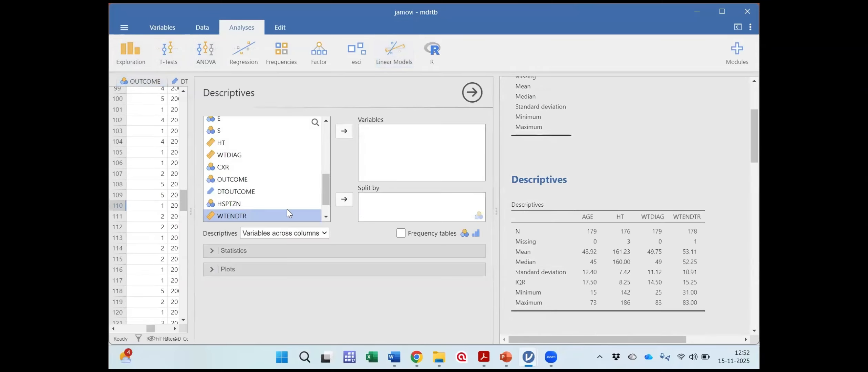
{"action": "scroll", "coordinate": [308, 213], "scroll_direction": "down", "scroll_amount": 2}
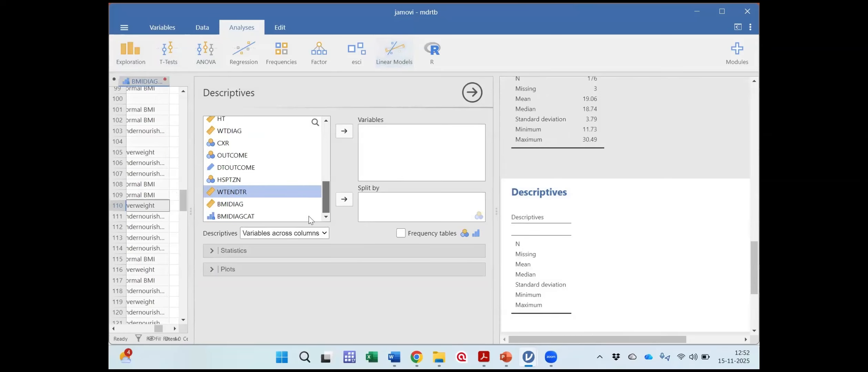
{"action": "left_click", "coordinate": [226, 217]}
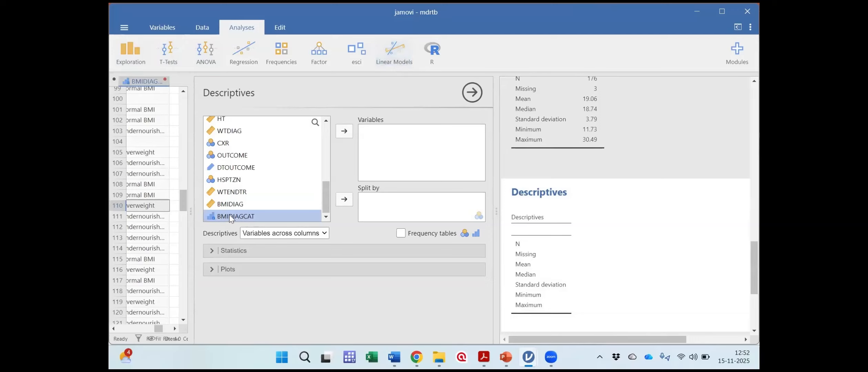
{"action": "left_click", "coordinate": [345, 131]}
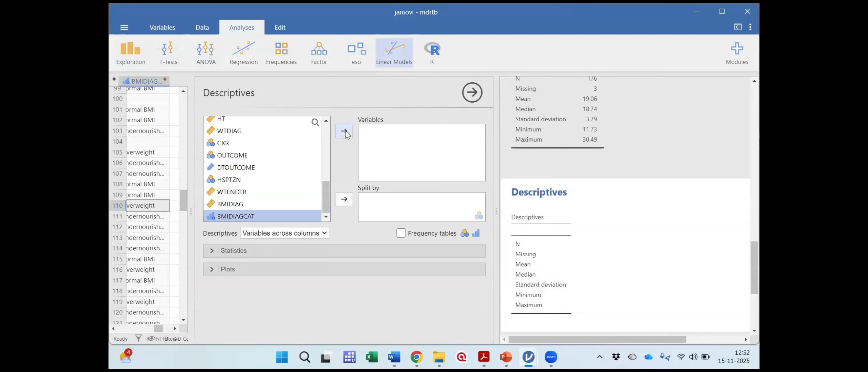
{"action": "left_click", "coordinate": [402, 235]}
Turn off N, Missing, Mean and Median in the statistics for the BMIDIAGCAT Descriptives analysis.
{"action": "left_click", "coordinate": [259, 249]}
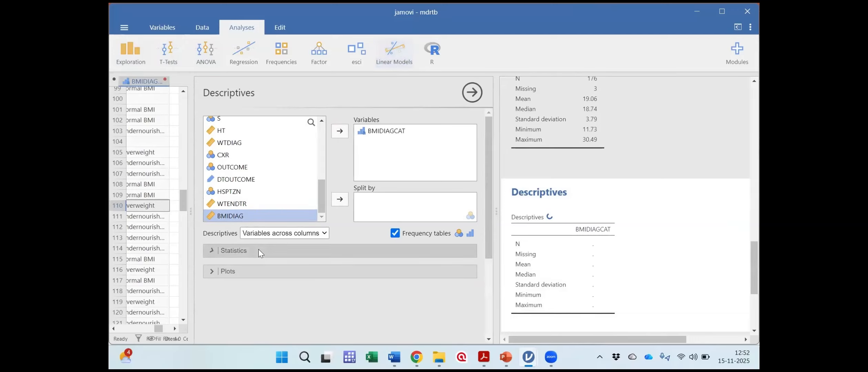
{"action": "left_click", "coordinate": [215, 282]}
{"action": "left_click", "coordinate": [237, 282]}
{"action": "left_click", "coordinate": [372, 284]}
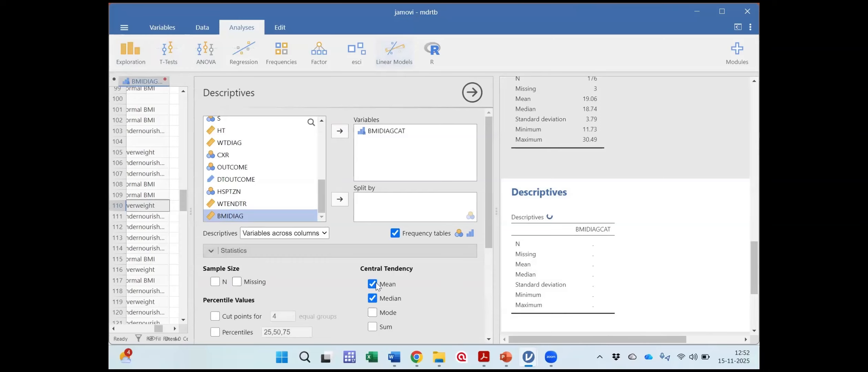
{"action": "left_click", "coordinate": [372, 298]}
Turn off minimum, maximum and standard deviation for BMIDIAGCAT, and close the Descriptives options to return to the data sheet.
{"action": "scroll", "coordinate": [386, 252], "scroll_direction": "down", "scroll_amount": 5}
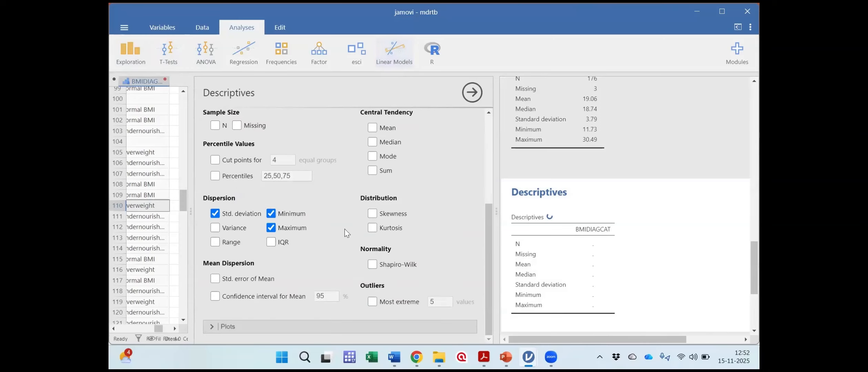
{"action": "left_click", "coordinate": [271, 213]}
{"action": "left_click", "coordinate": [271, 228]}
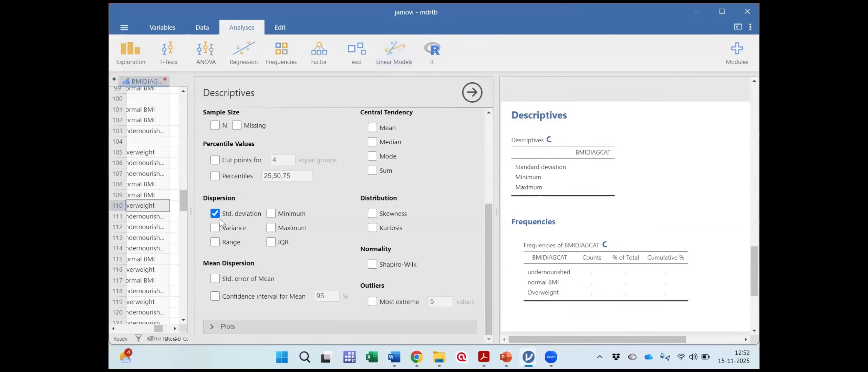
{"action": "left_click", "coordinate": [215, 213]}
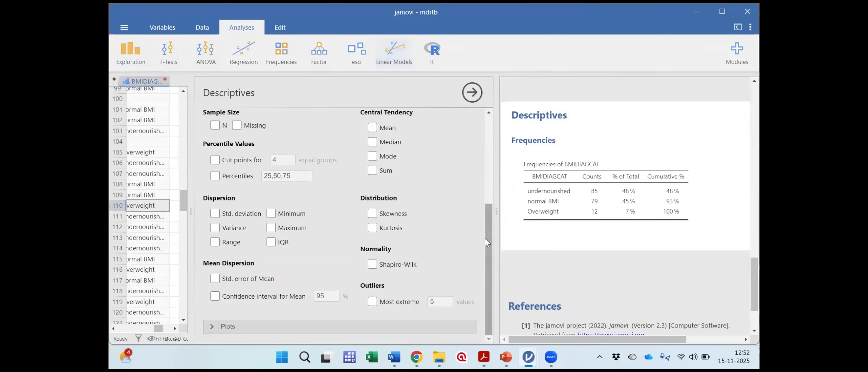
{"action": "scroll", "coordinate": [495, 196], "scroll_direction": "up", "scroll_amount": 10}
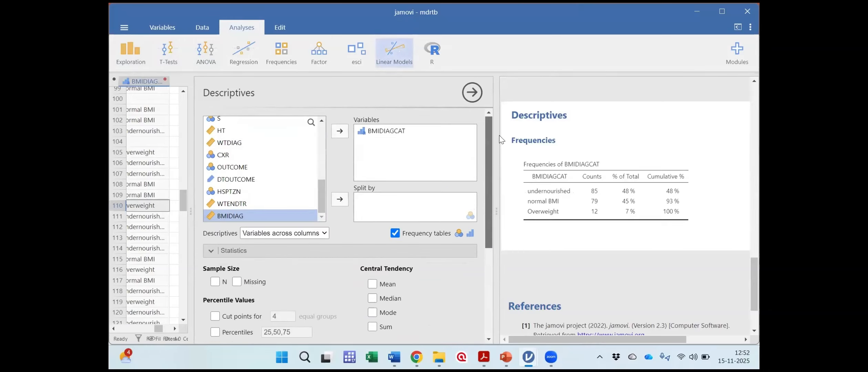
{"action": "left_click", "coordinate": [471, 93]}
{"action": "left_click_drag", "start_coordinate": [441, 329], "coordinate": [377, 319]}
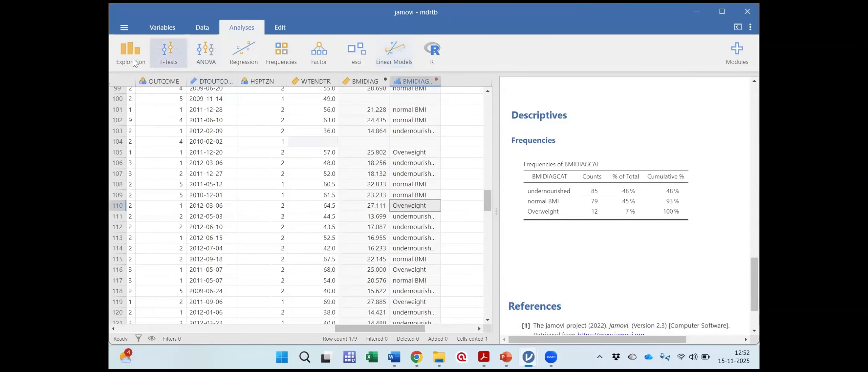
Create a second transformed variable with BMIDIAGCAT as its source and try clearing its default name.
{"action": "left_click", "coordinate": [172, 25]}
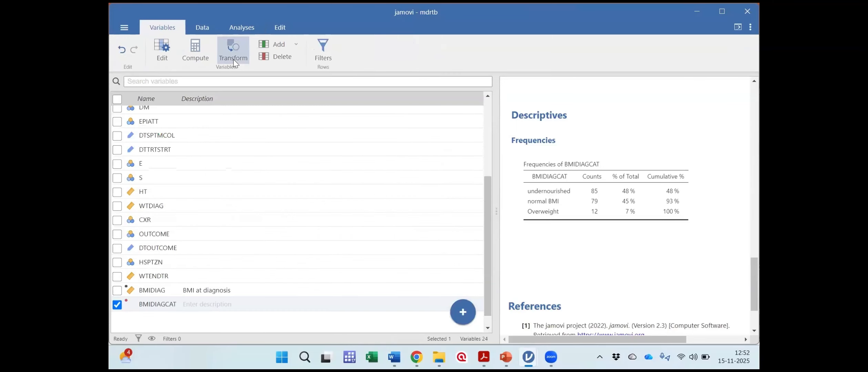
{"action": "left_click", "coordinate": [209, 25]}
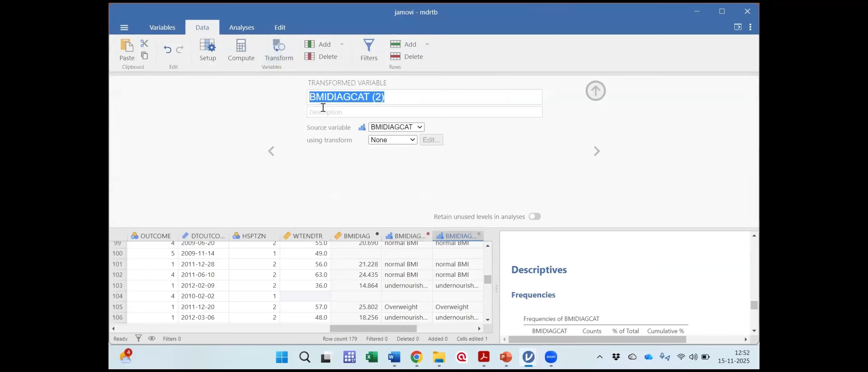
{"action": "left_click", "coordinate": [398, 99]}
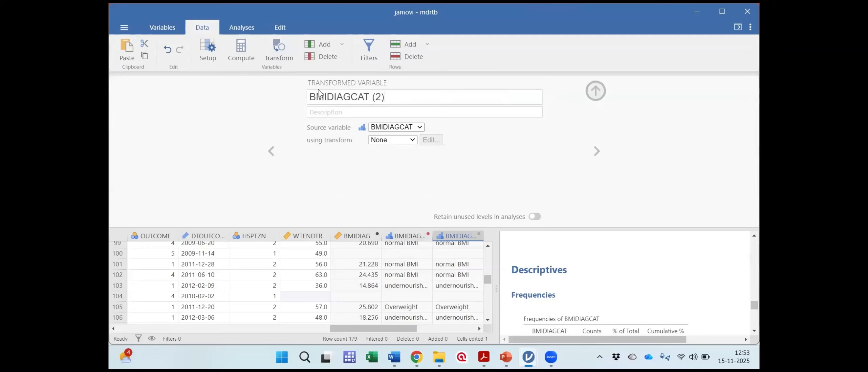
{"action": "left_click_drag", "start_coordinate": [398, 97], "coordinate": [308, 93]}
{"action": "key", "text": "BackSpace"}
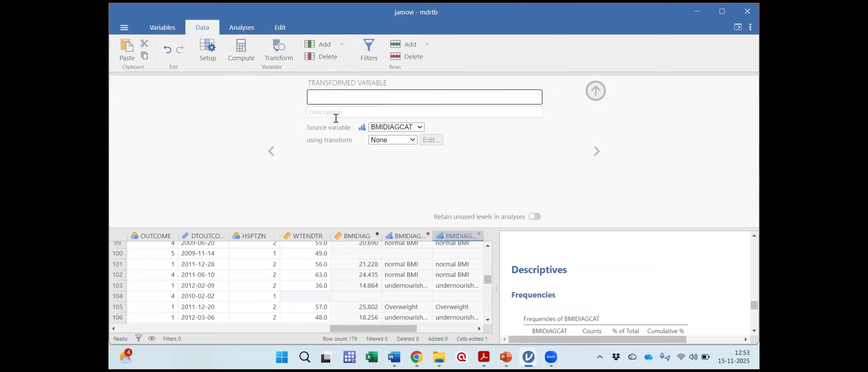
Review the source variables and transforms offered for the new transformed variable.
{"action": "left_click", "coordinate": [421, 129]}
{"action": "left_click_drag", "start_coordinate": [466, 171], "coordinate": [492, 138]}
{"action": "left_click", "coordinate": [492, 137]}
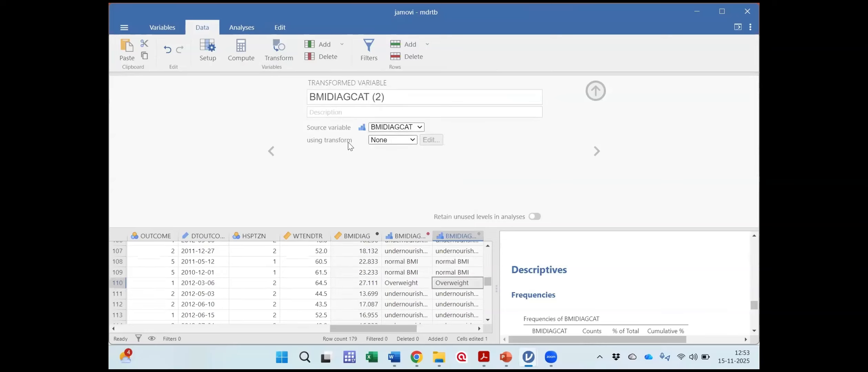
{"action": "left_click", "coordinate": [408, 146]}
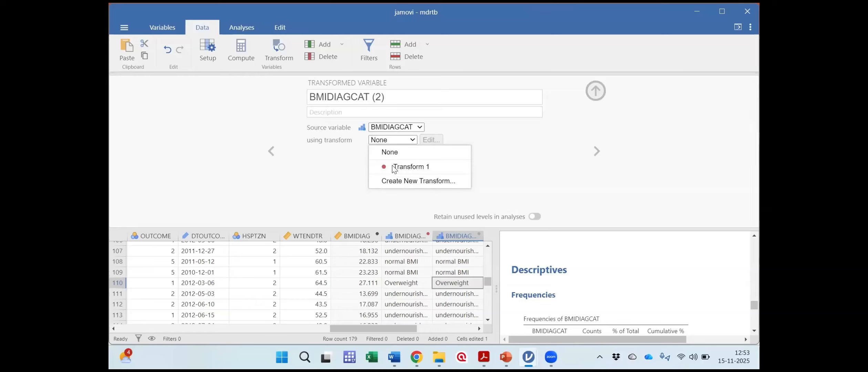
{"action": "left_click", "coordinate": [420, 127]}
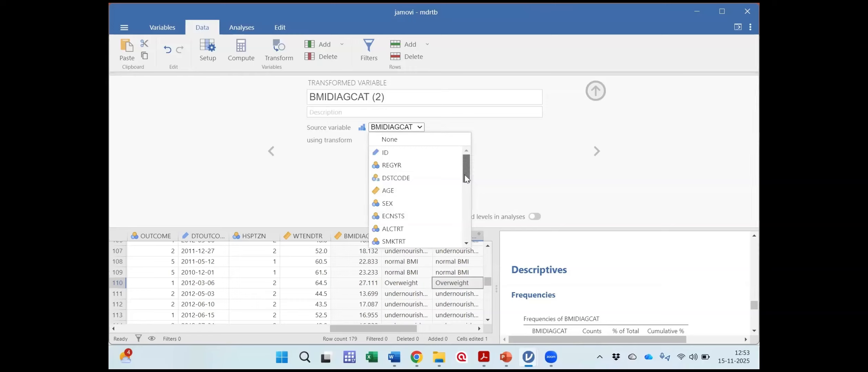
{"action": "scroll", "coordinate": [467, 164], "scroll_direction": "down", "scroll_amount": 6}
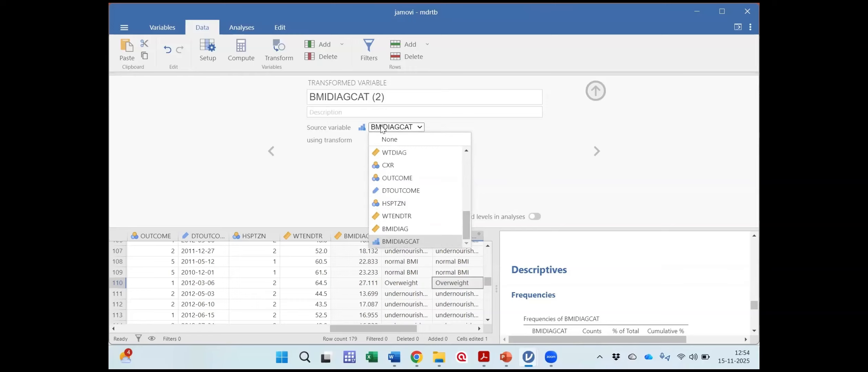
{"action": "left_click", "coordinate": [465, 121]}
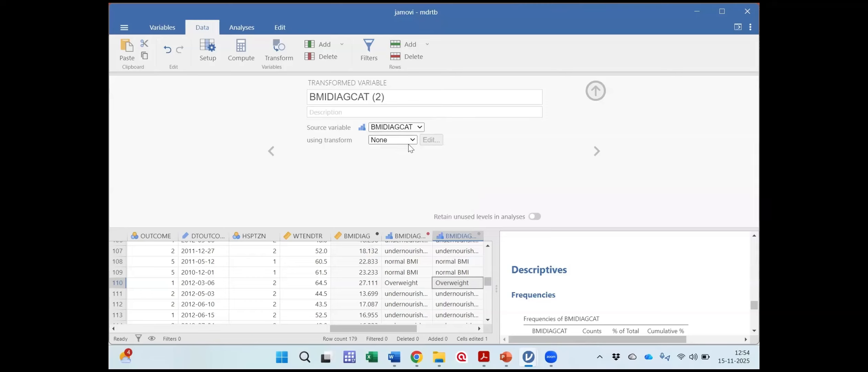
Apply Transform 1 to the new variable, review its recode conditions, and close the editors.
{"action": "left_click", "coordinate": [412, 140]}
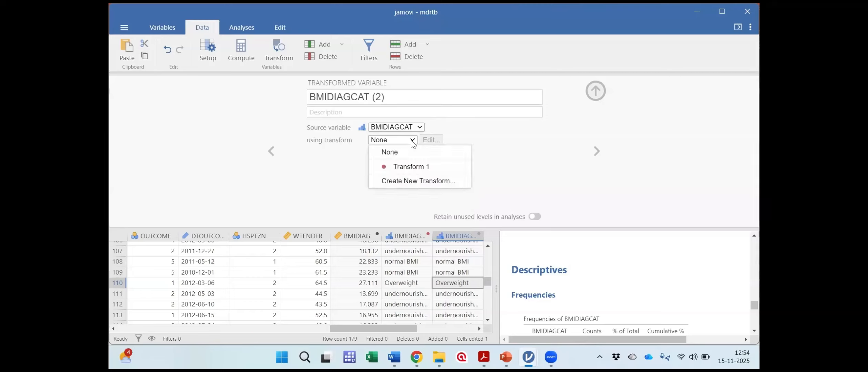
{"action": "left_click", "coordinate": [415, 166]}
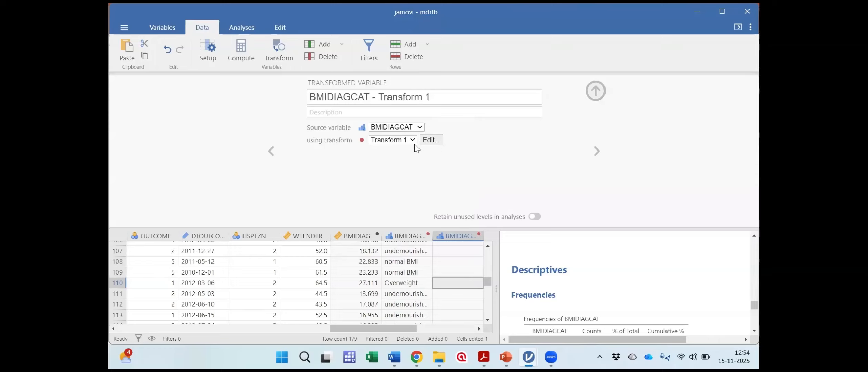
{"action": "left_click", "coordinate": [433, 141]}
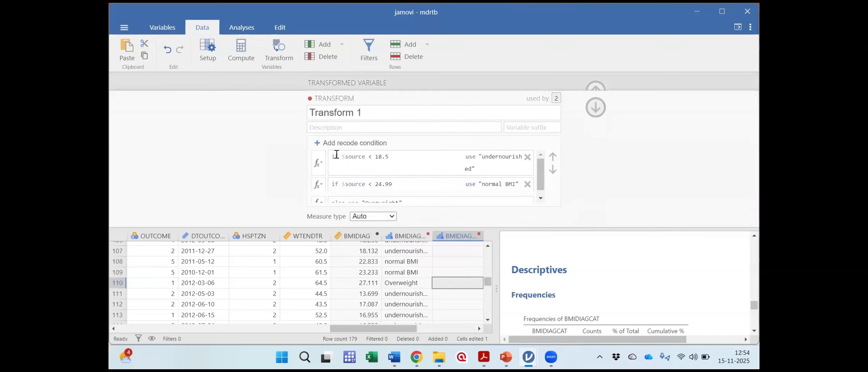
{"action": "left_click", "coordinate": [372, 156]}
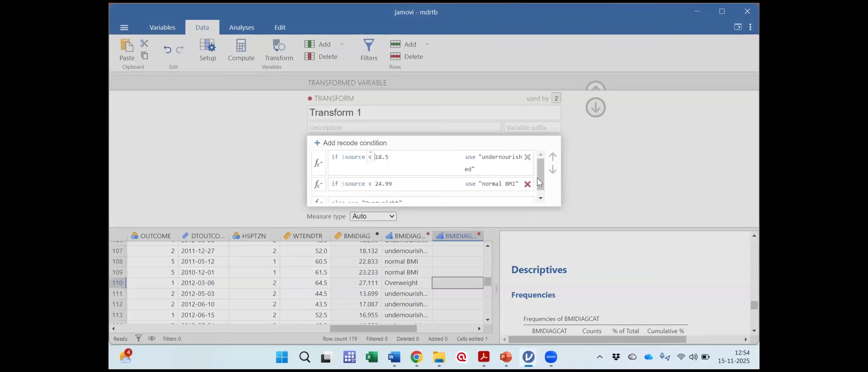
{"action": "scroll", "coordinate": [539, 176], "scroll_direction": "down", "scroll_amount": 1}
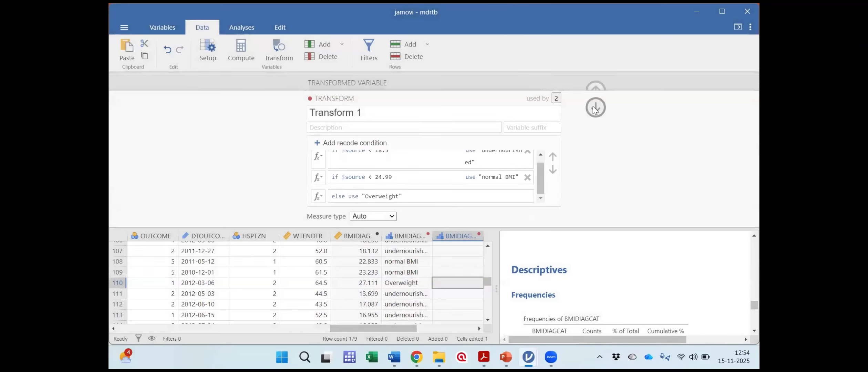
{"action": "left_click", "coordinate": [595, 107]}
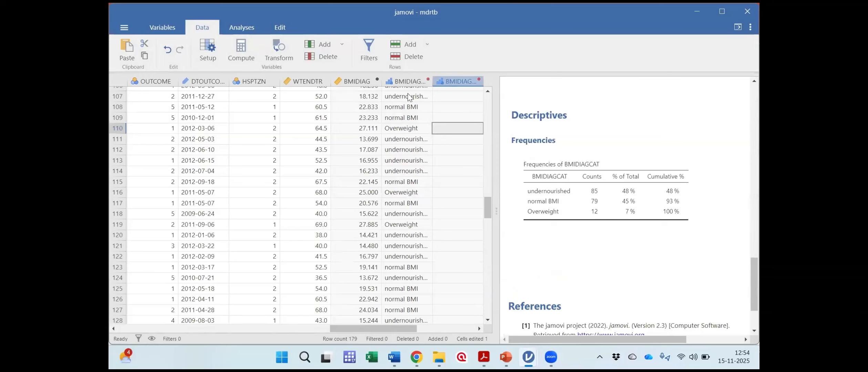
Check the new column in the data sheet and reopen its setup to inspect the source variable choice.
{"action": "left_click", "coordinate": [463, 81]}
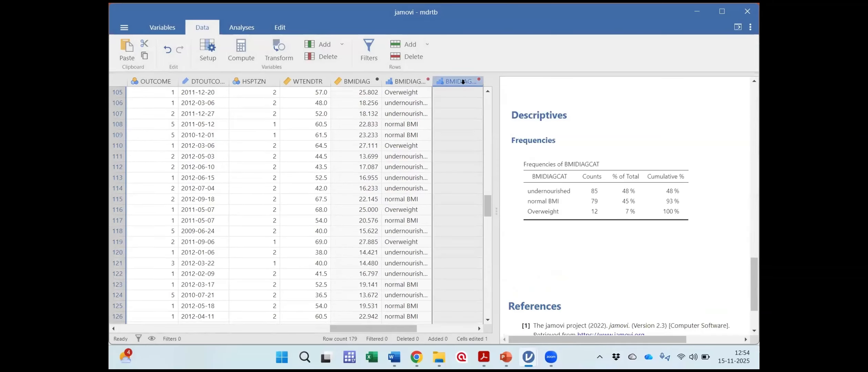
{"action": "scroll", "coordinate": [452, 81], "scroll_direction": "up", "scroll_amount": 2}
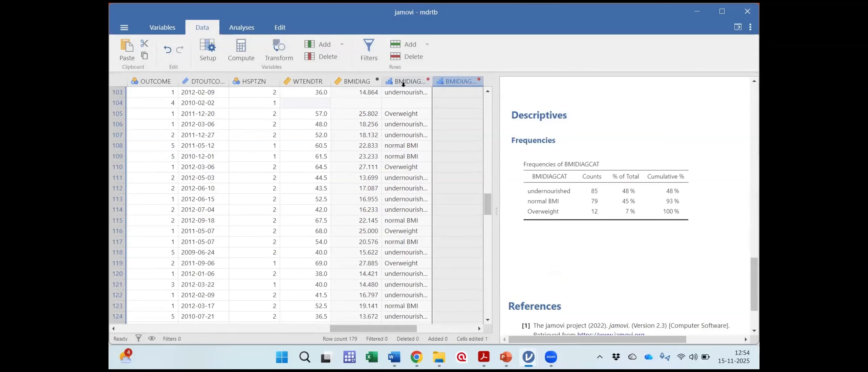
{"action": "scroll", "coordinate": [455, 79], "scroll_direction": "up", "scroll_amount": 2}
{"action": "double_click", "coordinate": [456, 79]}
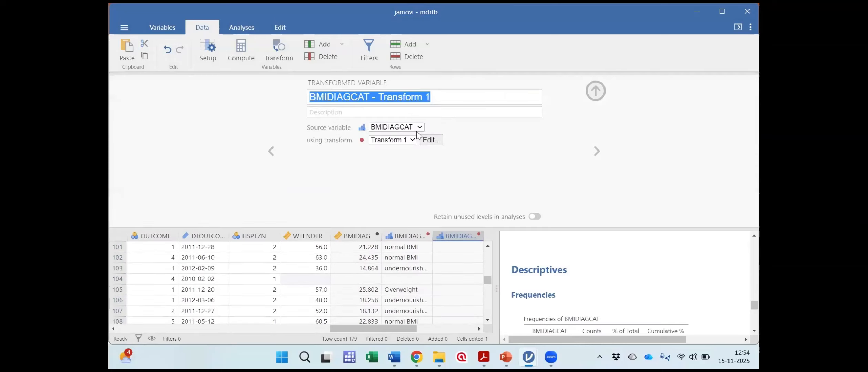
{"action": "left_click", "coordinate": [420, 128]}
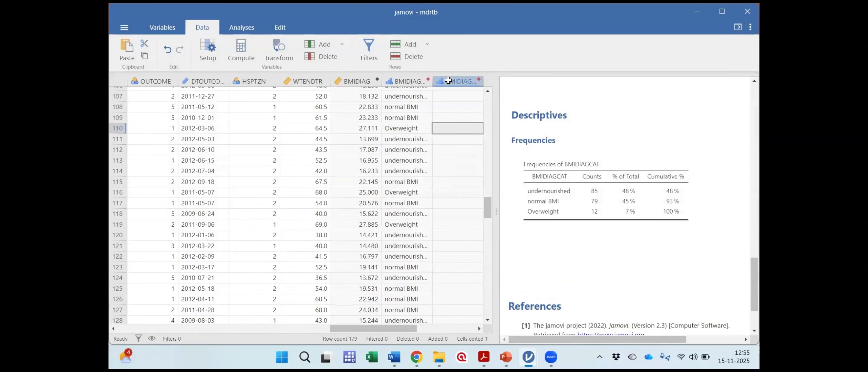
Delete the extra transformed variable "BMIDIAGCAT - Transform 1" from the dataset.
{"action": "left_click", "coordinate": [448, 80]}
{"action": "right_click", "coordinate": [448, 80]}
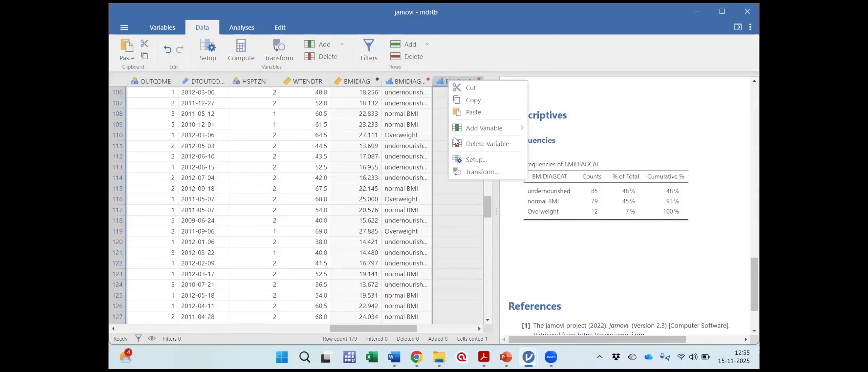
{"action": "left_click", "coordinate": [473, 144]}
{"action": "left_click", "coordinate": [410, 95]}
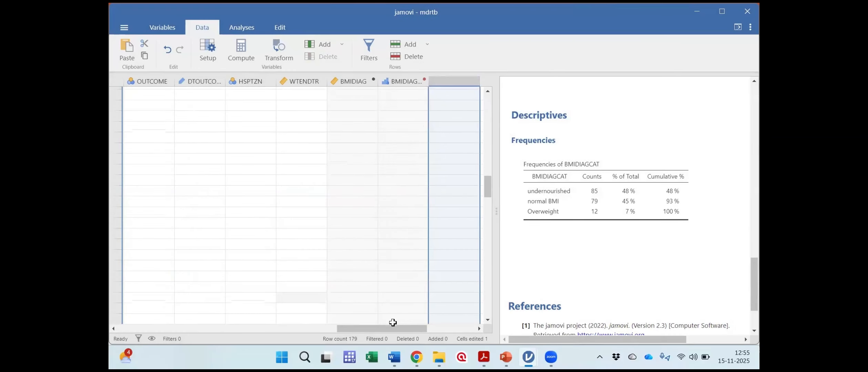
Minimize the mdrtb dataset window.
{"action": "left_click_drag", "start_coordinate": [488, 183], "coordinate": [488, 201]}
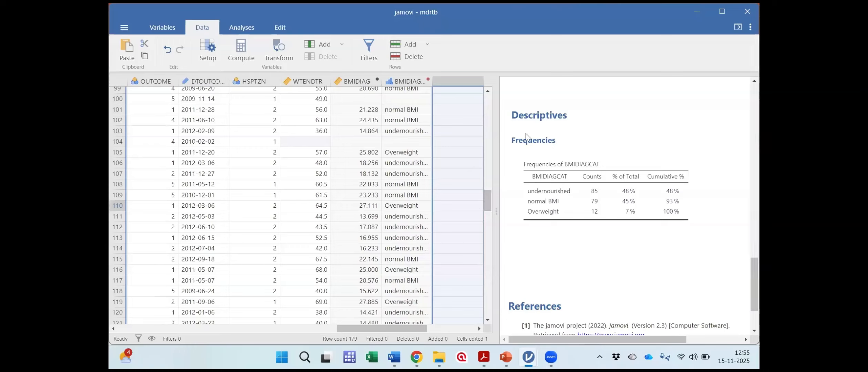
{"action": "left_click", "coordinate": [696, 11]}
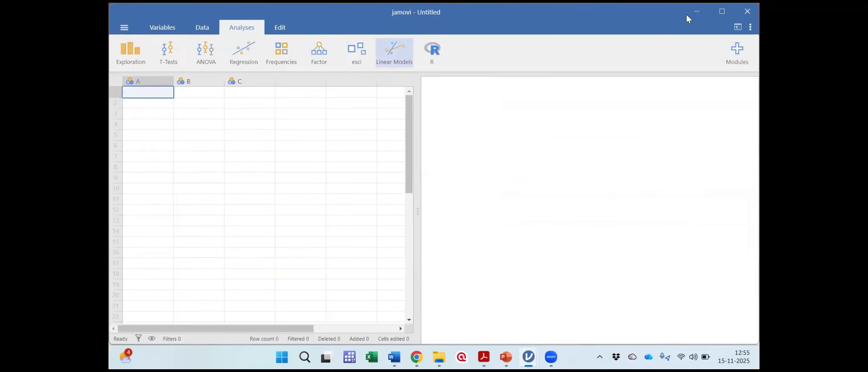